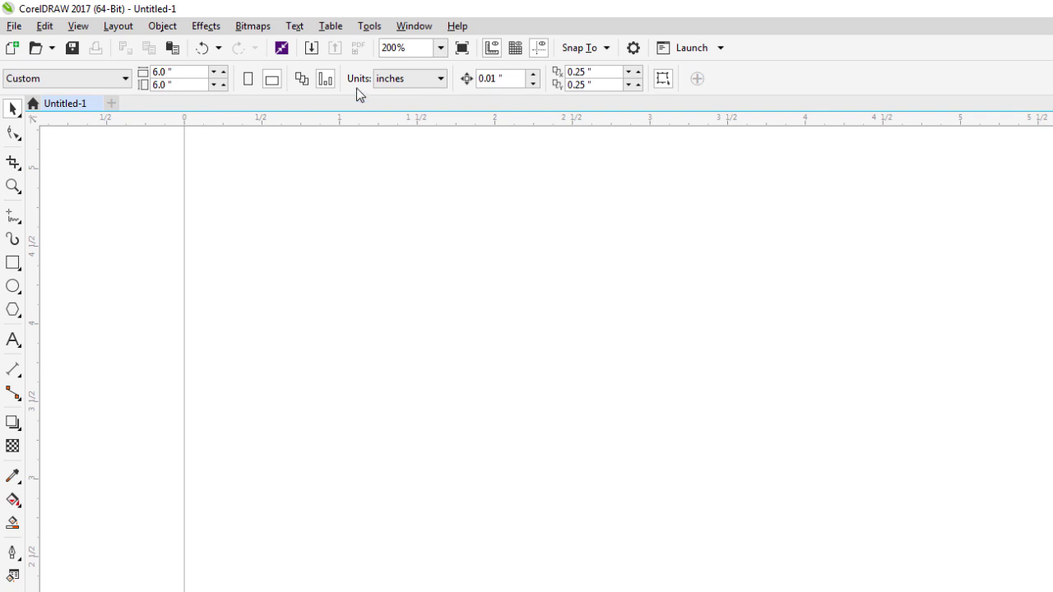
Choose the Letter page size (8.5 x 11 in) and keep Portrait orientation.
{"action": "left_click", "coordinate": [186, 85]}
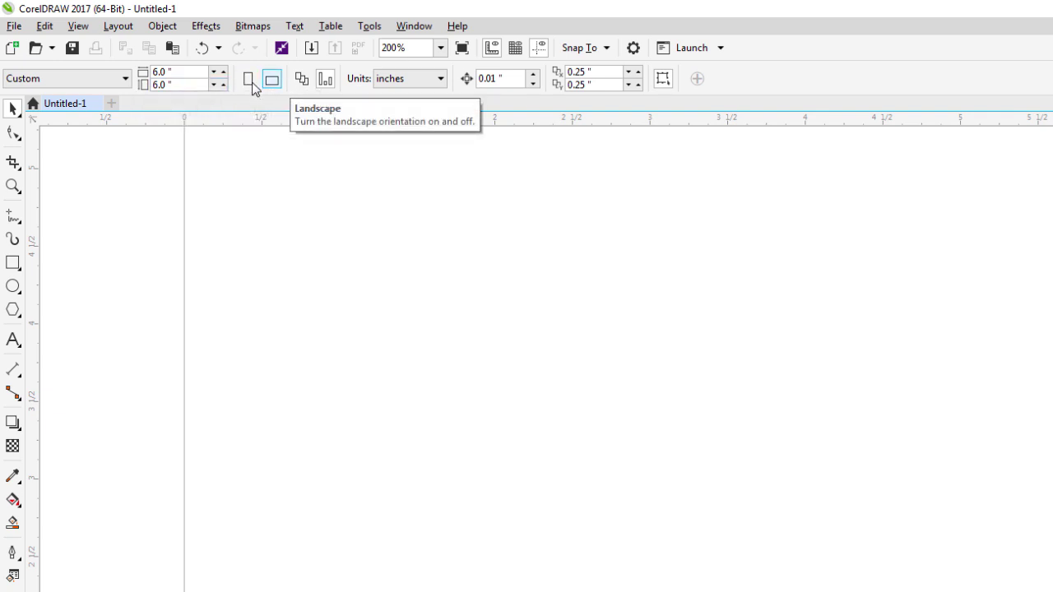
{"action": "left_click", "coordinate": [254, 86]}
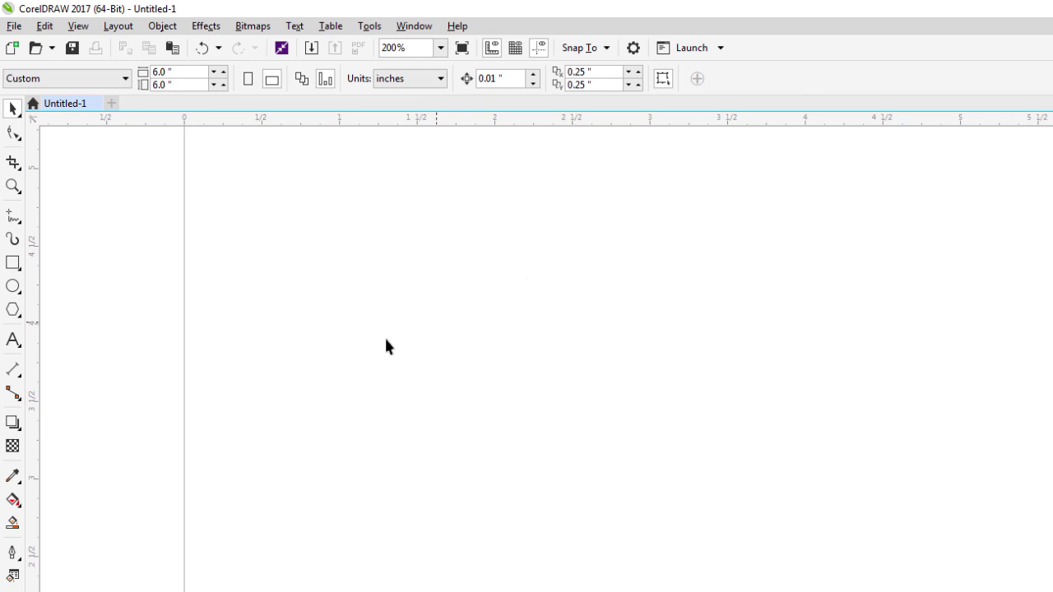
{"action": "left_click", "coordinate": [12, 340]}
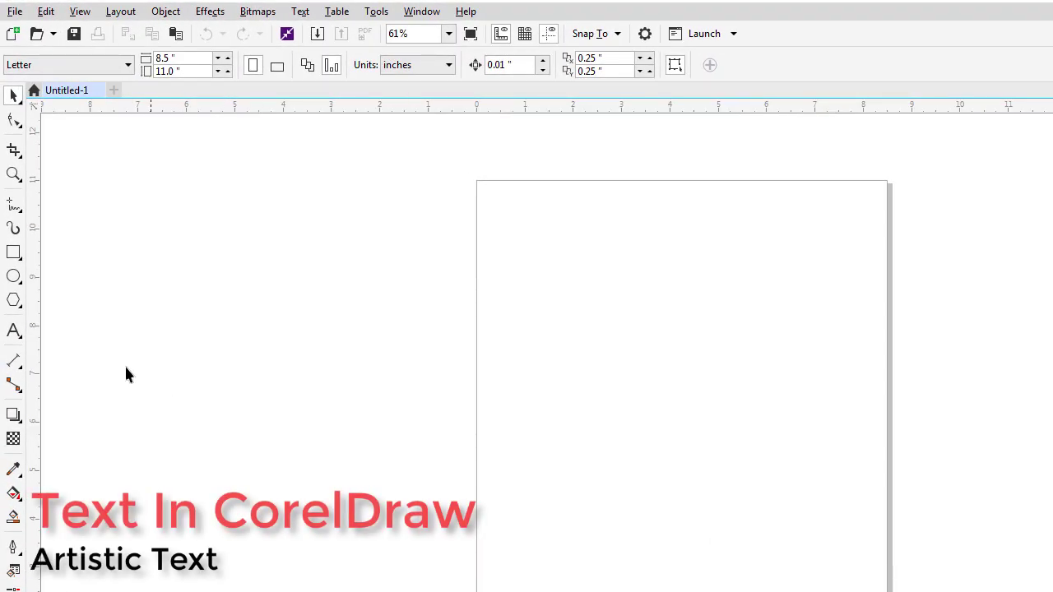
{"action": "left_click", "coordinate": [18, 337]}
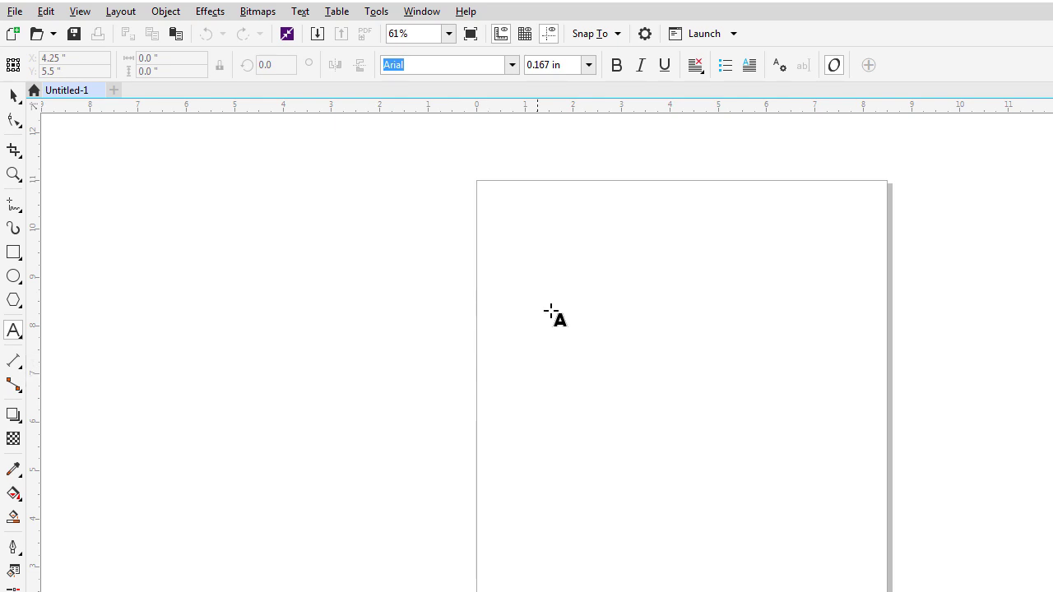
{"action": "left_click", "coordinate": [582, 346]}
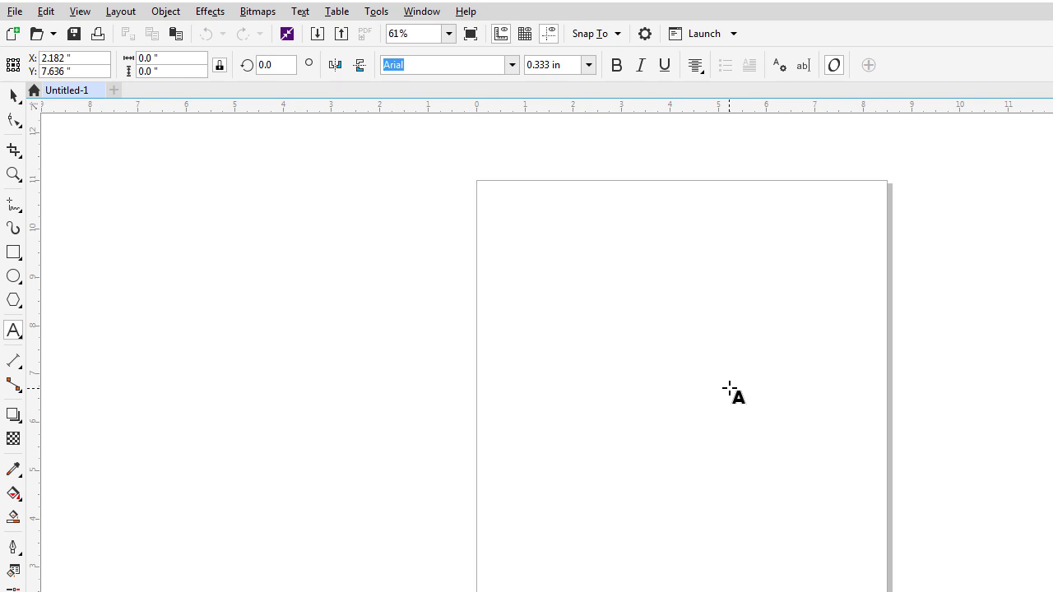
{"action": "scroll", "coordinate": [729, 392], "scroll_direction": "up", "scroll_amount": 2}
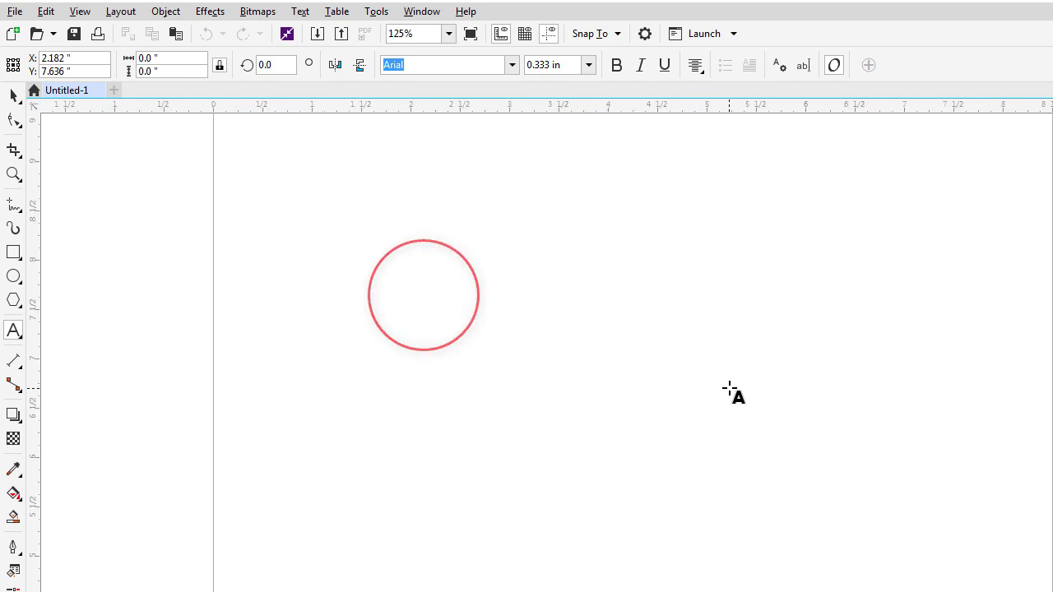
{"action": "type", "text": "sdhk;jh;sdj"}
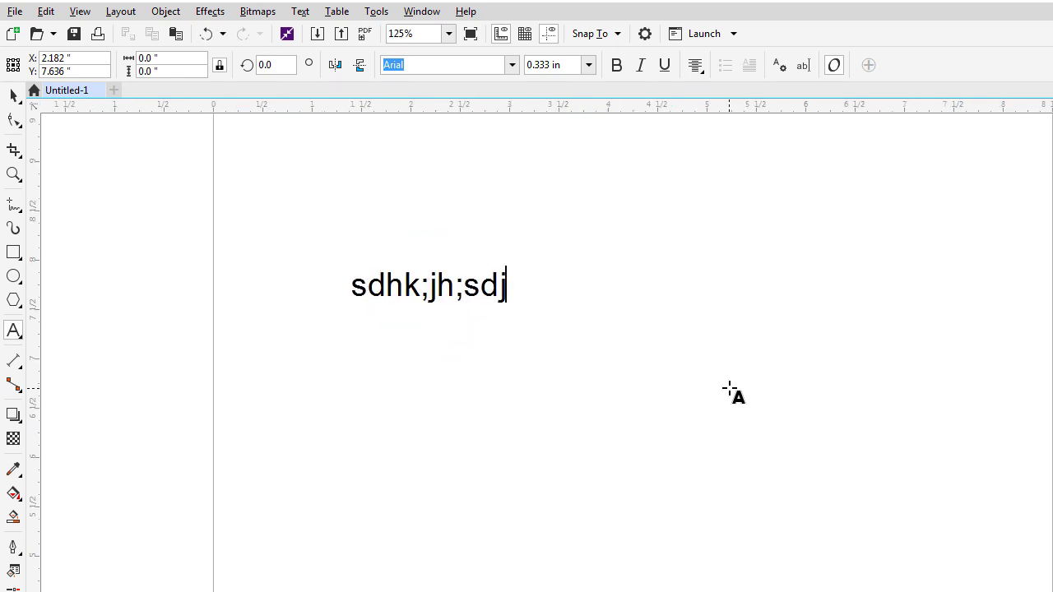
{"action": "left_click", "coordinate": [13, 95]}
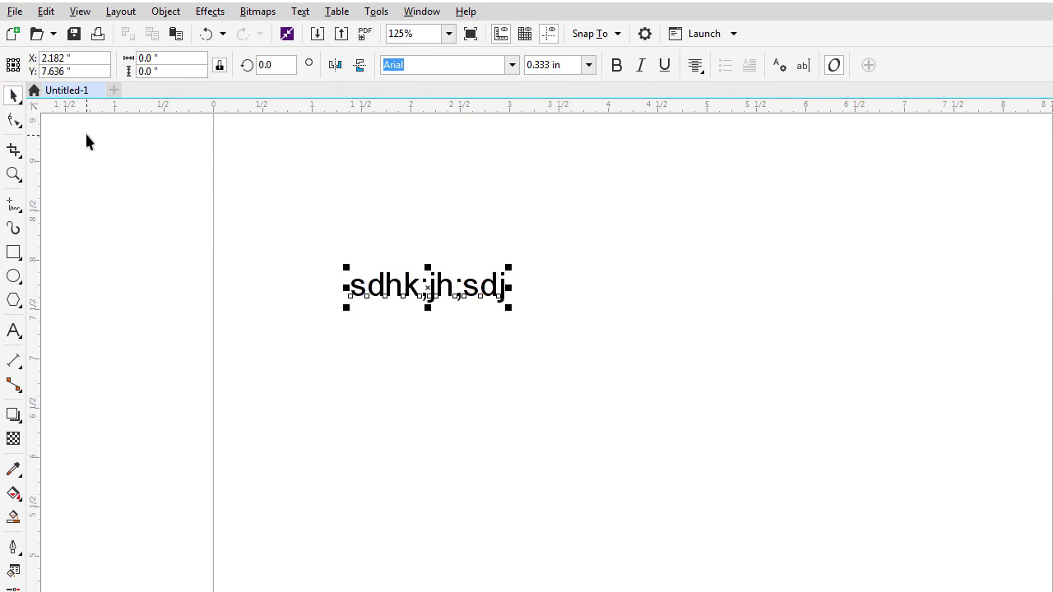
{"action": "key", "text": "Delete"}
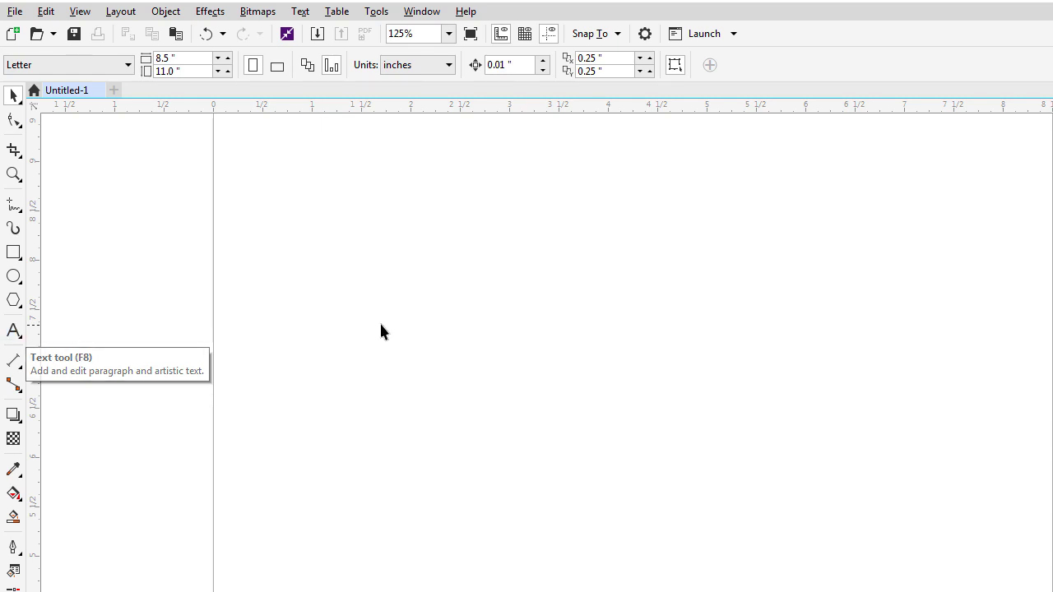
Type an Arial text line 'CorelDraw Text' and move it to about X 3.052, Y 7.677 in.
{"action": "key", "text": "F8"}
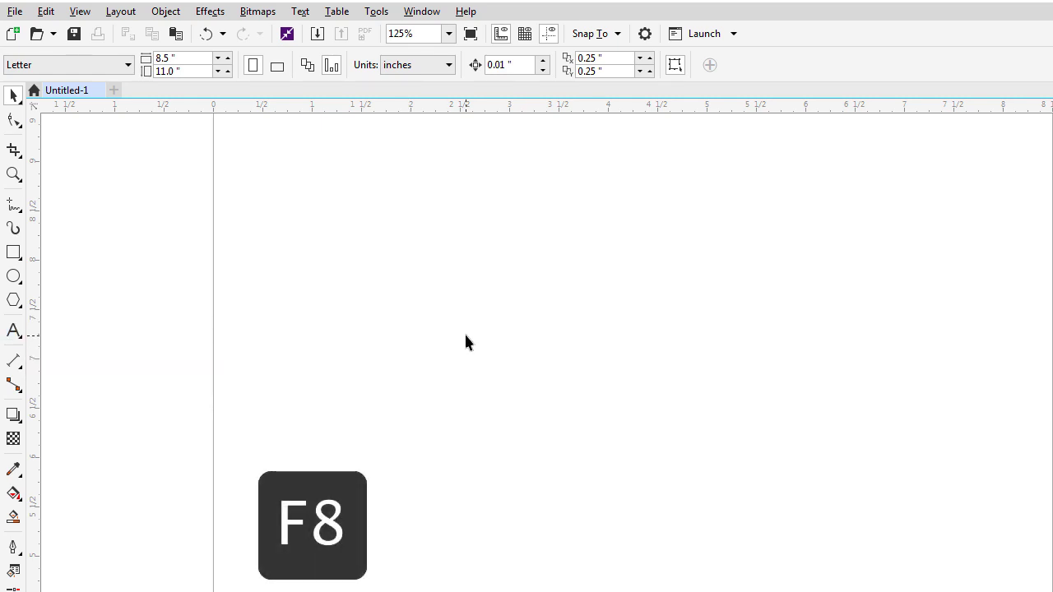
{"action": "key", "text": "F8"}
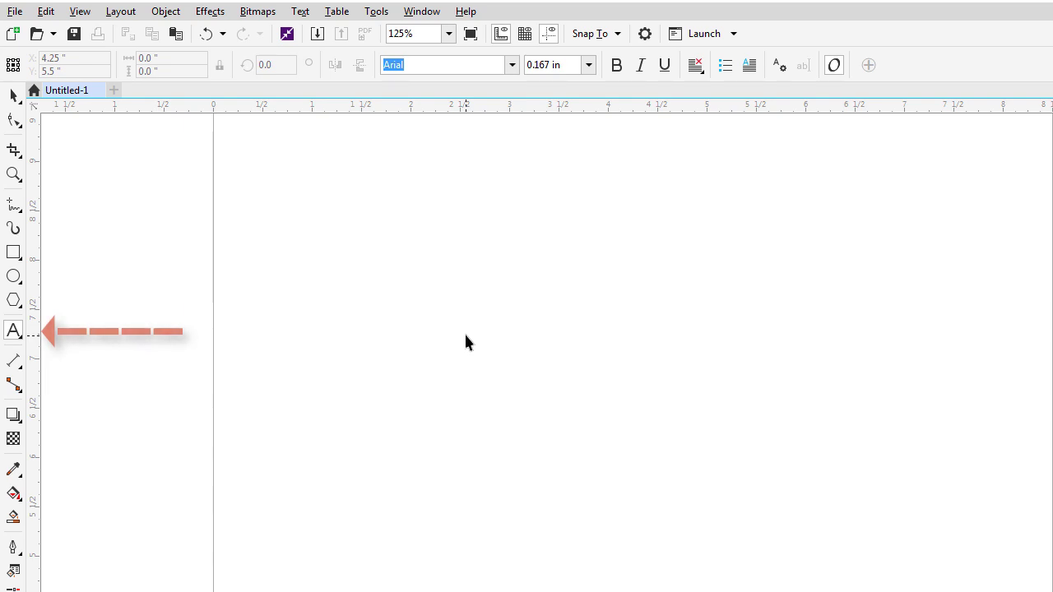
{"action": "left_click", "coordinate": [466, 334]}
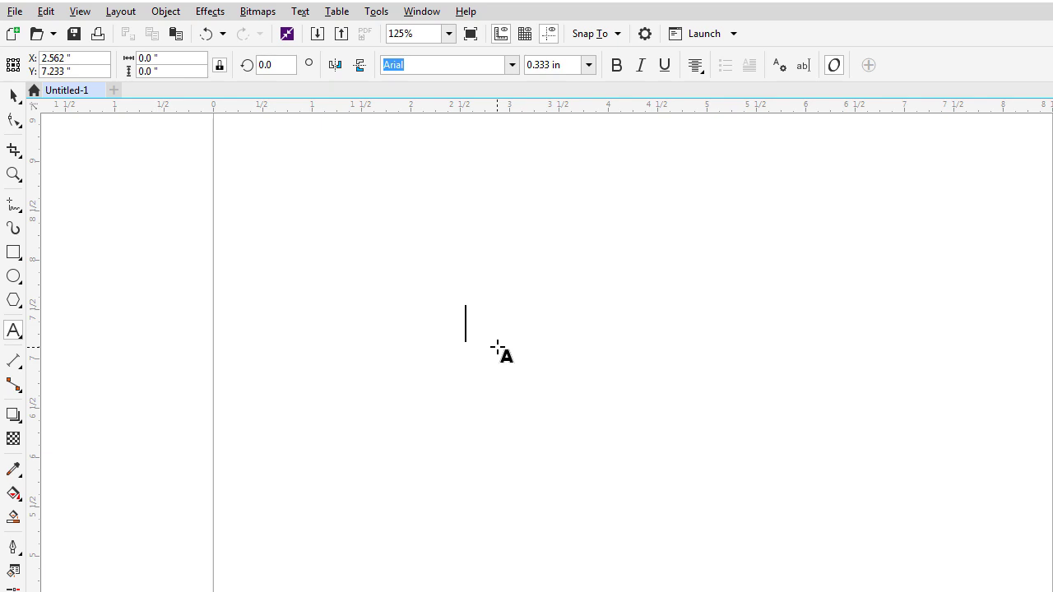
{"action": "type", "text": "Corel"}
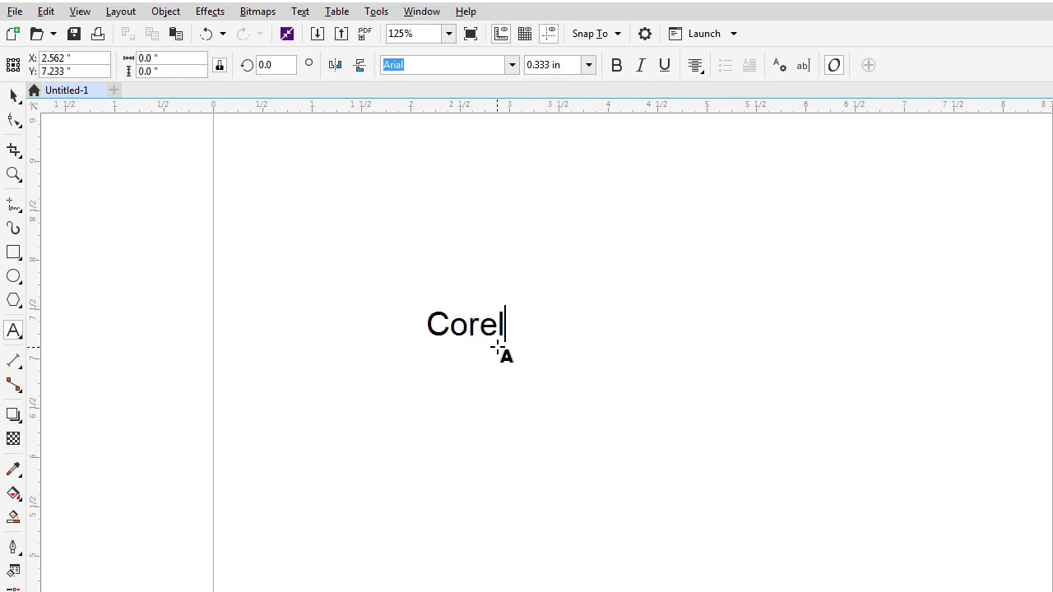
{"action": "type", "text": "Draw T"}
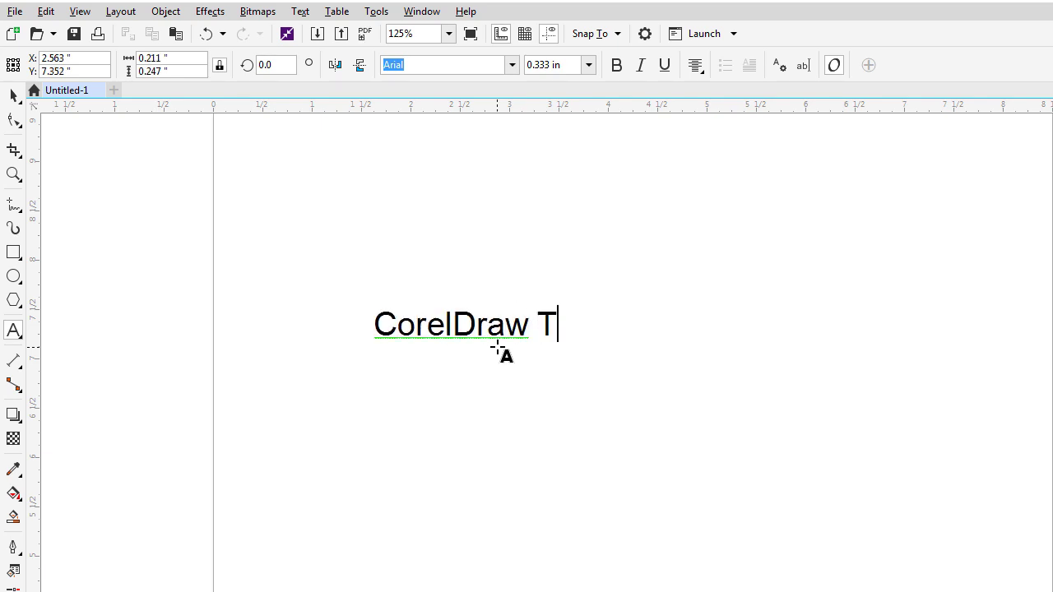
{"action": "type", "text": "ext"}
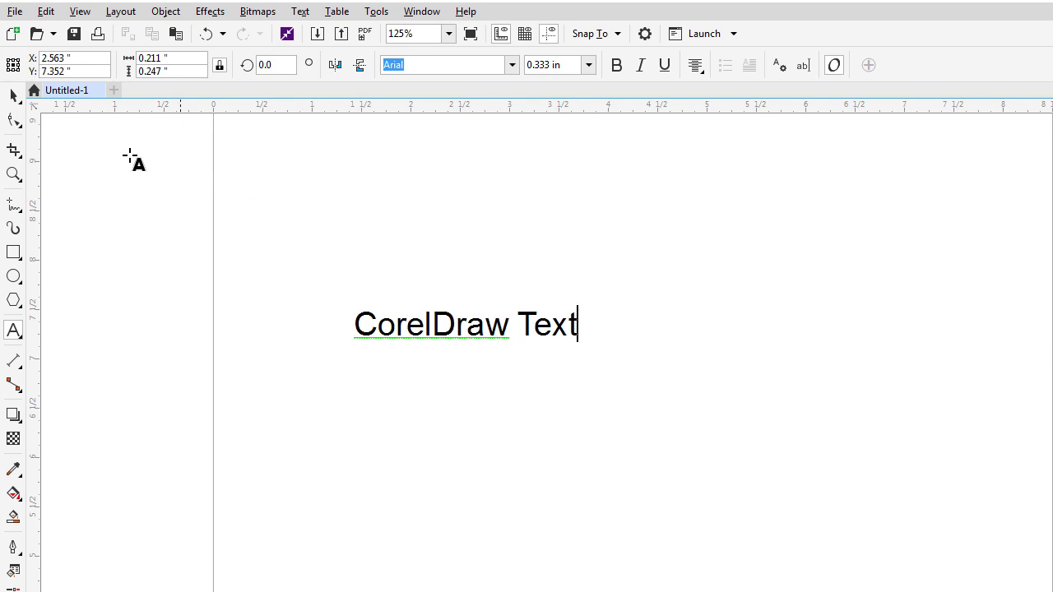
{"action": "left_click", "coordinate": [13, 96]}
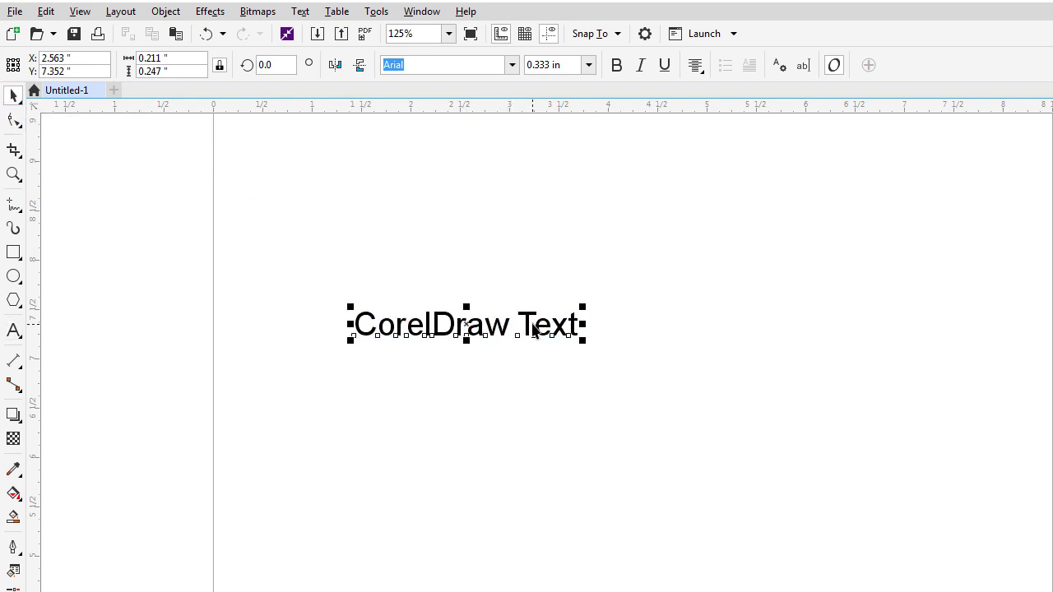
{"action": "left_click_drag", "start_coordinate": [538, 327], "coordinate": [650, 329]}
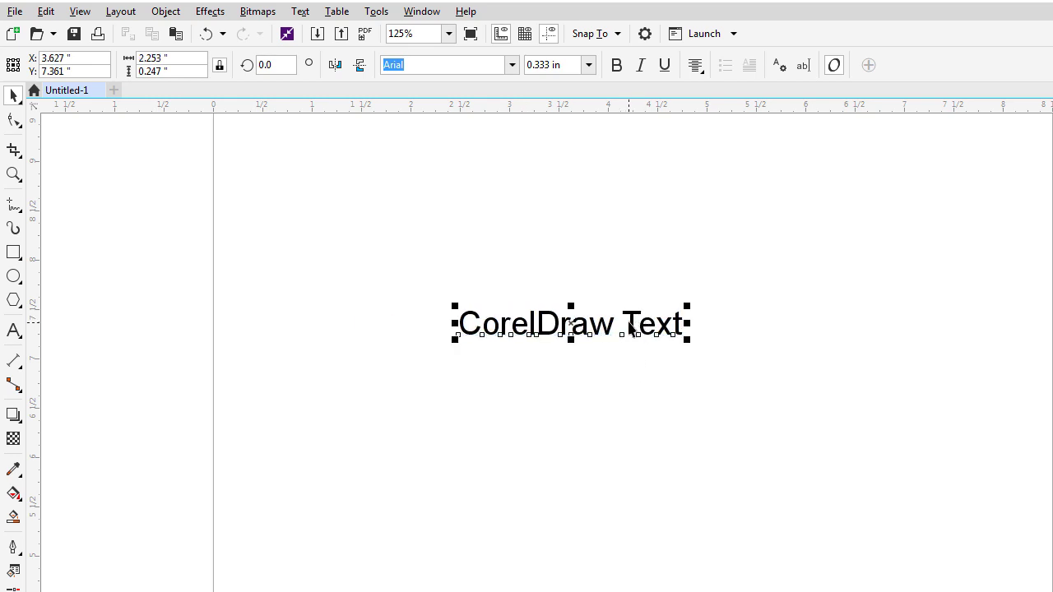
{"action": "left_click_drag", "start_coordinate": [635, 324], "coordinate": [581, 287]}
{"action": "double_click", "coordinate": [623, 296]}
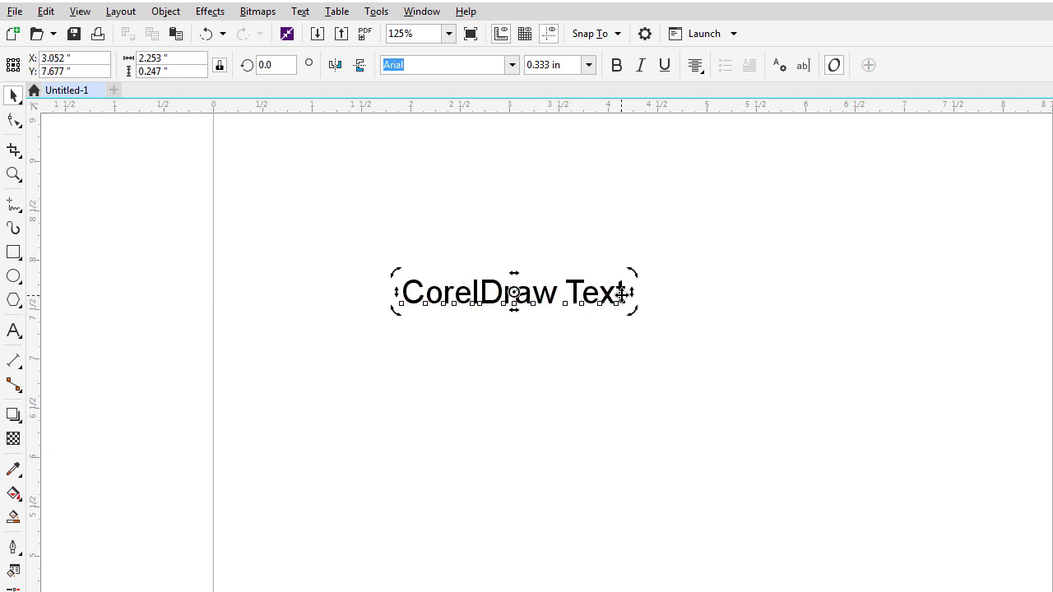
{"action": "type", "text": "dj"}
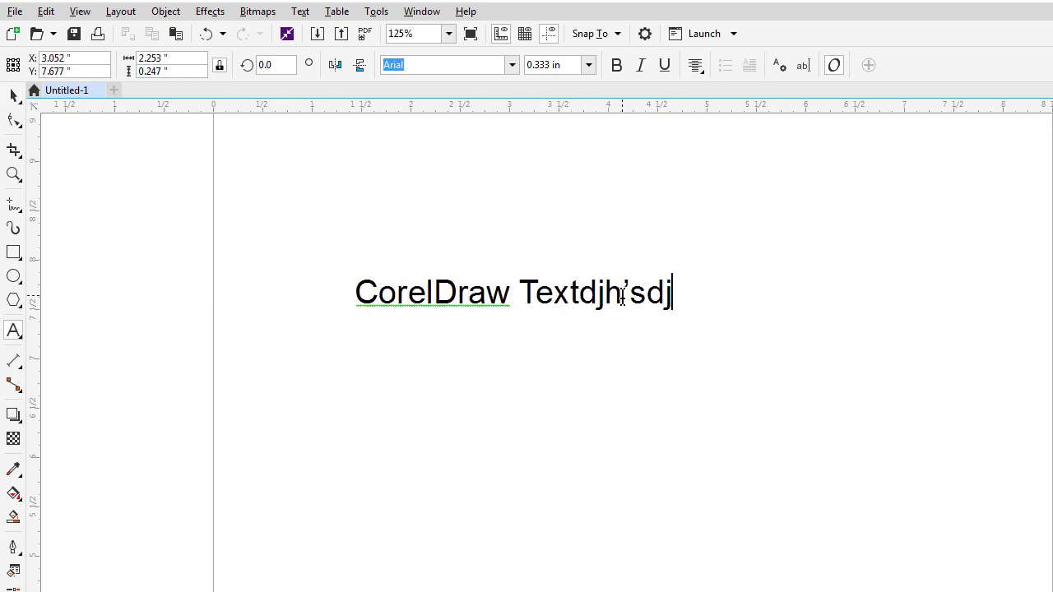
{"action": "type", "text": "h'sdjh'jsd'hj'sdjh'sdh'sh's'h'sh'j"}
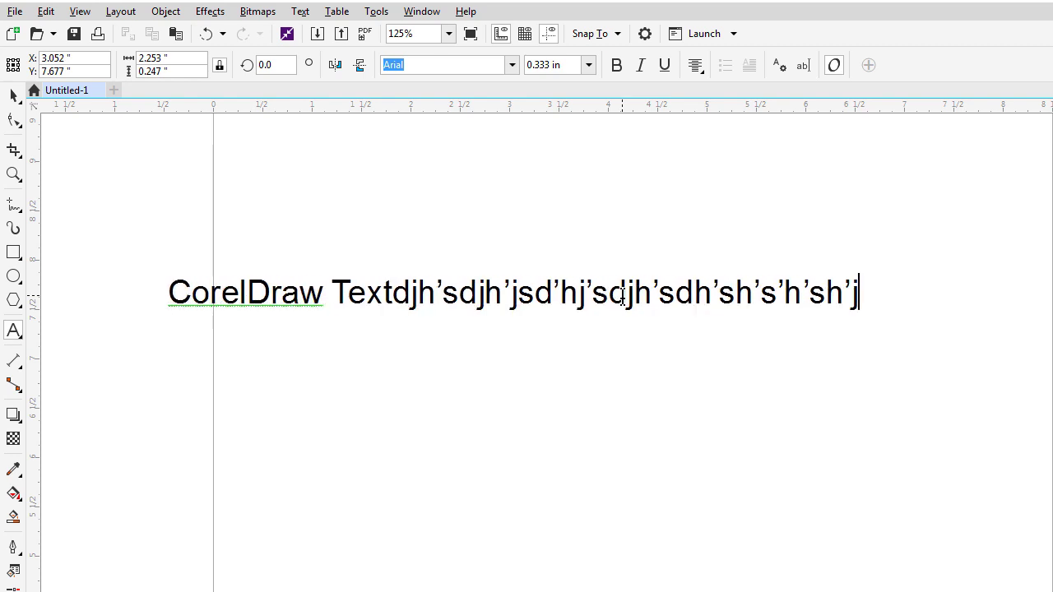
{"action": "key", "text": "Escape"}
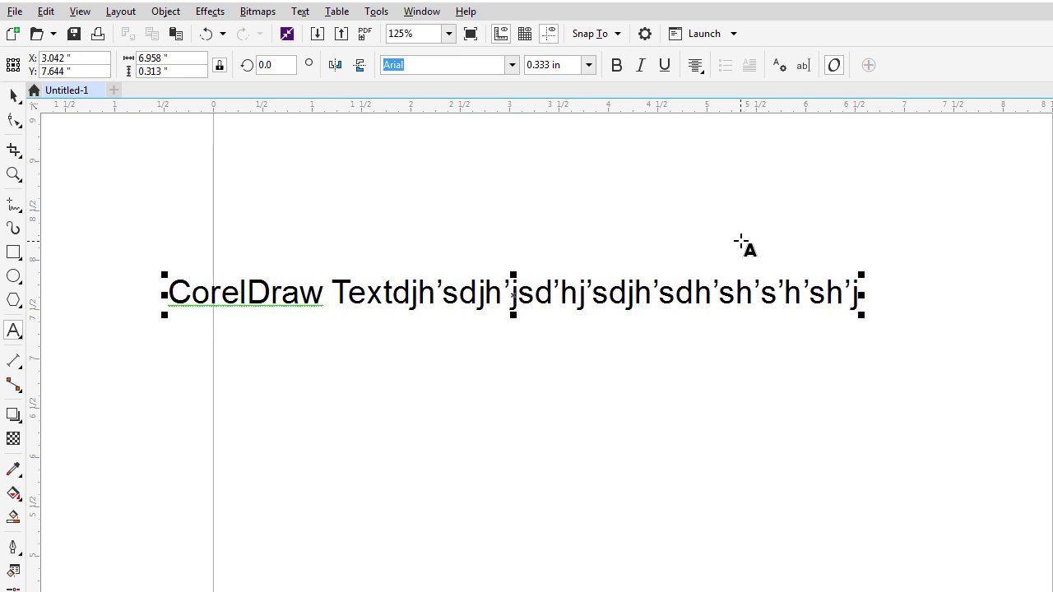
{"action": "key", "text": "Return"}
{"action": "type", "text": "dfhsd;ljhsdj;"}
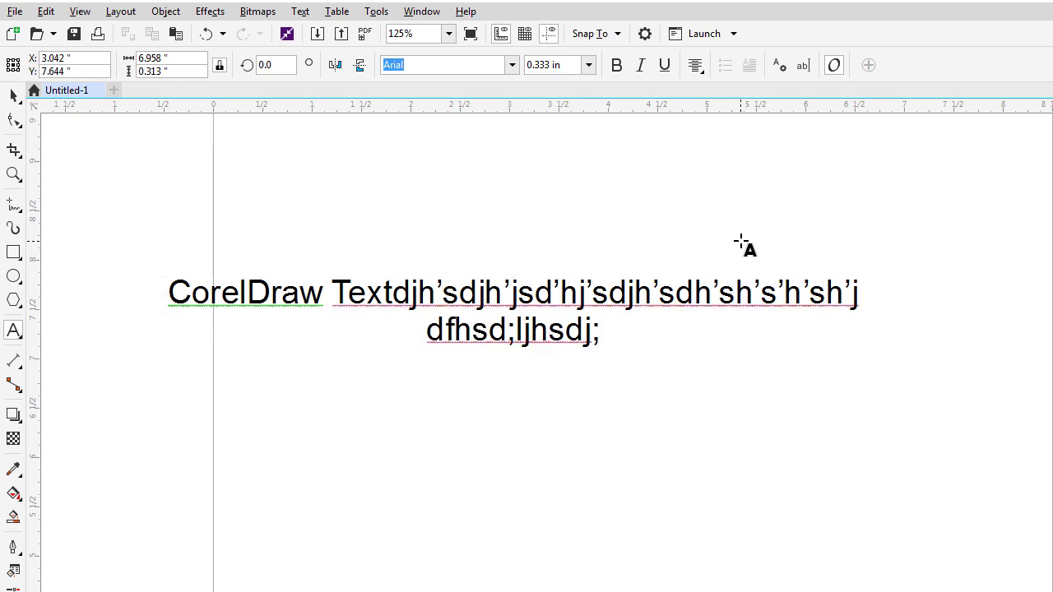
{"action": "key", "text": "Return"}
{"action": "type", "text": "jh;lksgj;hs"}
{"action": "key", "text": "BackSpace"}
{"action": "key", "text": "BackSpace"}
{"action": "key", "text": "BackSpace"}
{"action": "key", "text": "BackSpace"}
{"action": "key", "text": "BackSpace"}
{"action": "key", "text": "BackSpace"}
{"action": "key", "text": "BackSpace"}
{"action": "key", "text": "BackSpace"}
{"action": "key", "text": "BackSpace"}
{"action": "key", "text": "BackSpace"}
{"action": "key", "text": "BackSpace"}
{"action": "key", "text": "BackSpace"}
{"action": "key", "text": "BackSpace"}
{"action": "key", "text": "BackSpace"}
{"action": "key", "text": "BackSpace"}
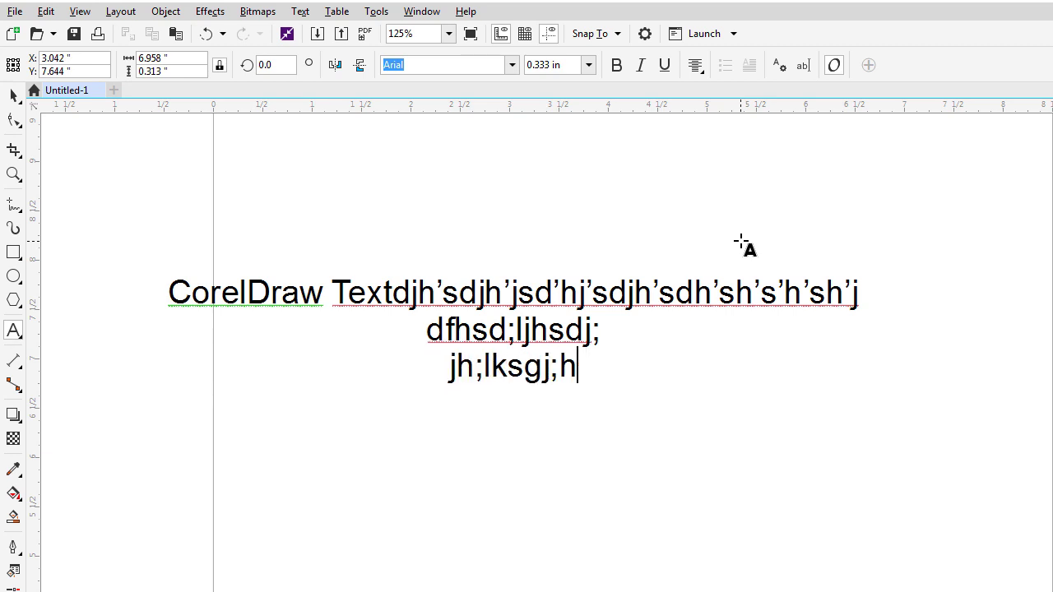
{"action": "key", "text": "BackSpace"}
{"action": "key", "text": "BackSpace"}
{"action": "key", "text": "BackSpace"}
{"action": "key", "text": "BackSpace"}
{"action": "key", "text": "BackSpace"}
{"action": "key", "text": "BackSpace"}
{"action": "key", "text": "BackSpace"}
{"action": "key", "text": "BackSpace"}
{"action": "key", "text": "BackSpace"}
{"action": "key", "text": "BackSpace"}
{"action": "key", "text": "BackSpace"}
{"action": "key", "text": "BackSpace"}
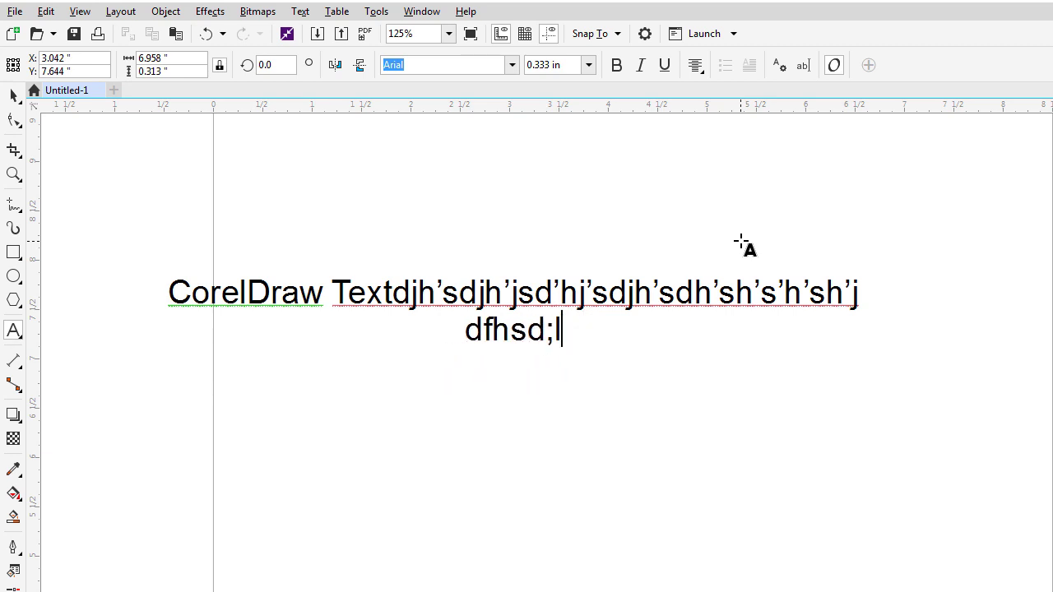
{"action": "key", "text": "BackSpace"}
{"action": "key", "text": "BackSpace"}
{"action": "key", "text": "BackSpace"}
{"action": "key", "text": "BackSpace"}
{"action": "key", "text": "BackSpace"}
{"action": "key", "text": "BackSpace"}
{"action": "key", "text": "BackSpace"}
{"action": "key", "text": "BackSpace"}
{"action": "key", "text": "BackSpace"}
{"action": "key", "text": "BackSpace"}
{"action": "key", "text": "BackSpace"}
{"action": "key", "text": "BackSpace"}
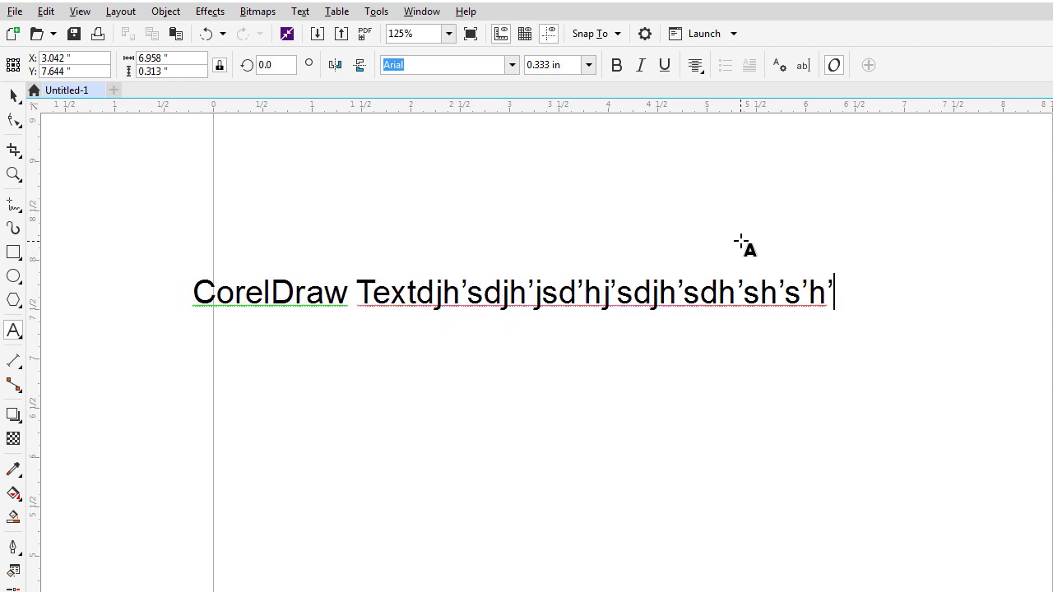
{"action": "key", "text": "BackSpace"}
{"action": "key", "text": "BackSpace"}
{"action": "key", "text": "BackSpace"}
{"action": "key", "text": "BackSpace"}
{"action": "key", "text": "BackSpace"}
{"action": "key", "text": "BackSpace"}
{"action": "key", "text": "BackSpace"}
{"action": "key", "text": "BackSpace"}
{"action": "key", "text": "BackSpace"}
{"action": "key", "text": "BackSpace"}
{"action": "key", "text": "BackSpace"}
{"action": "key", "text": "BackSpace"}
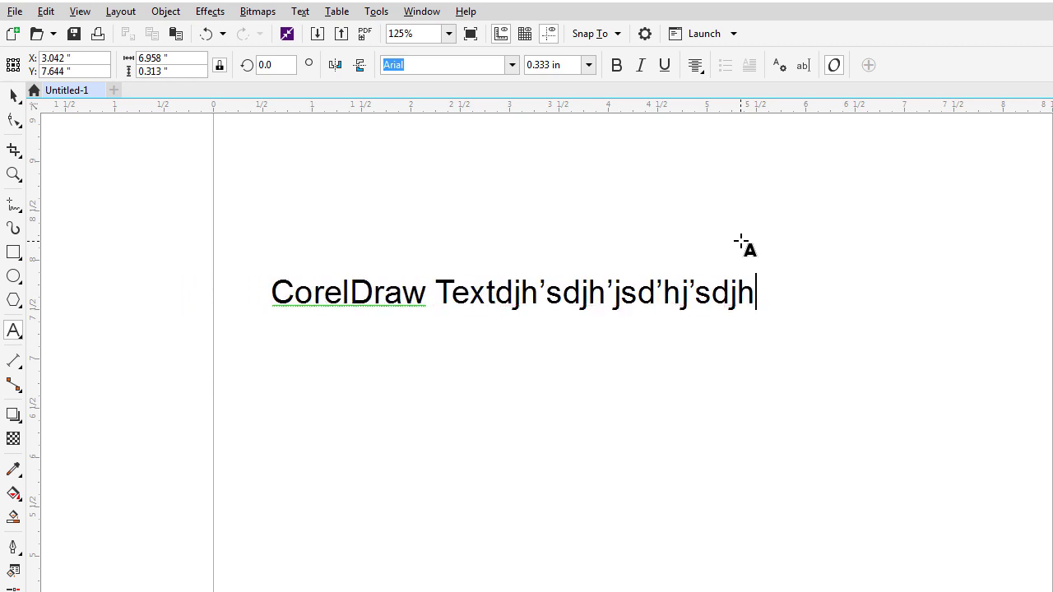
{"action": "key", "text": "BackSpace"}
{"action": "key", "text": "BackSpace"}
{"action": "key", "text": "BackSpace"}
{"action": "key", "text": "BackSpace"}
{"action": "key", "text": "BackSpace"}
{"action": "key", "text": "BackSpace"}
{"action": "key", "text": "BackSpace"}
{"action": "key", "text": "BackSpace"}
{"action": "key", "text": "BackSpace"}
{"action": "key", "text": "BackSpace"}
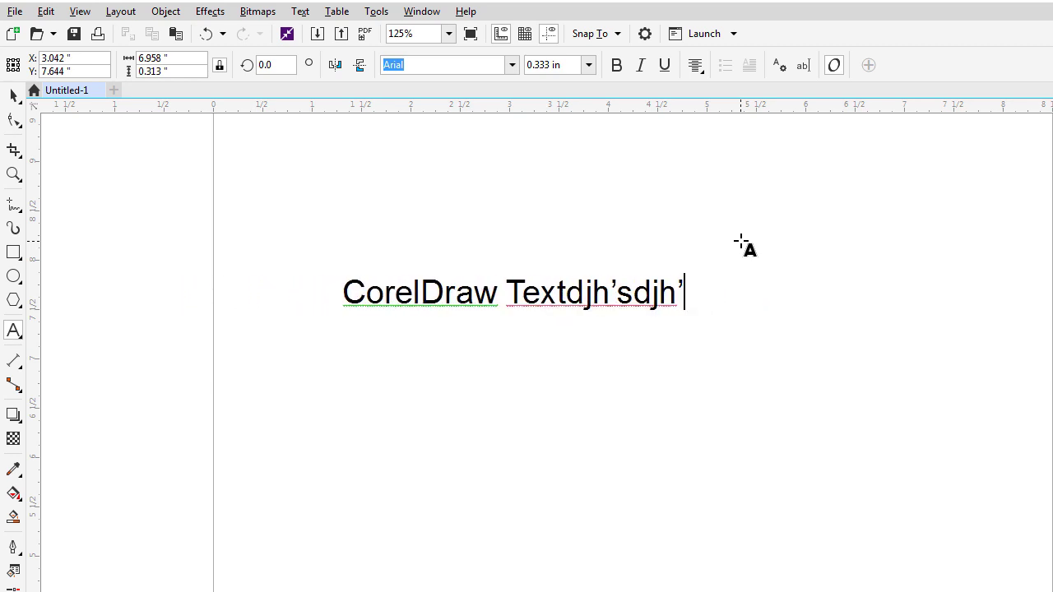
{"action": "key", "text": "BackSpace"}
{"action": "key", "text": "BackSpace"}
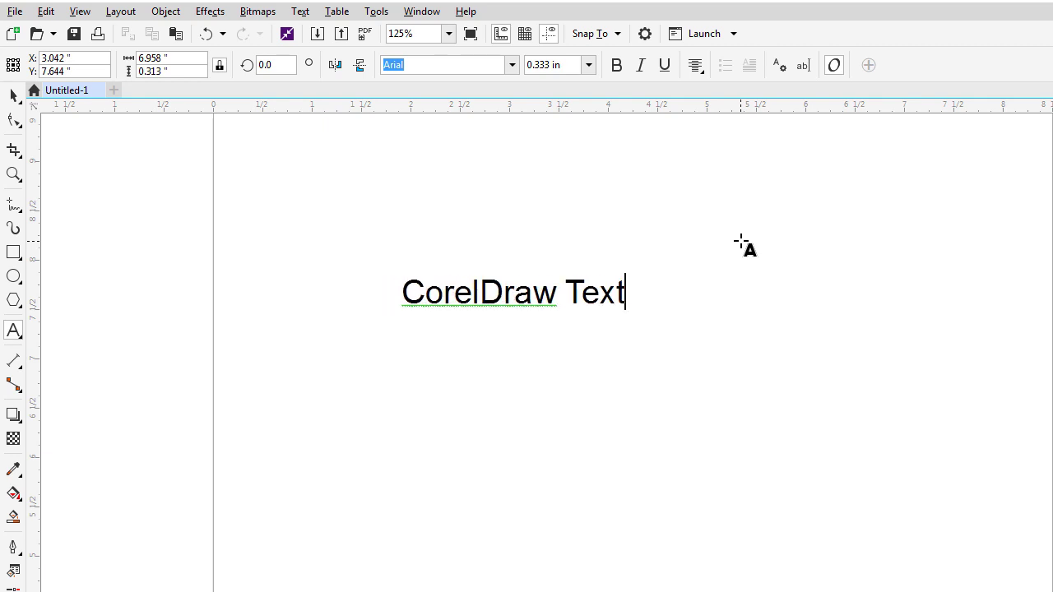
{"action": "key", "text": "Escape"}
{"action": "type", "text": "t"}
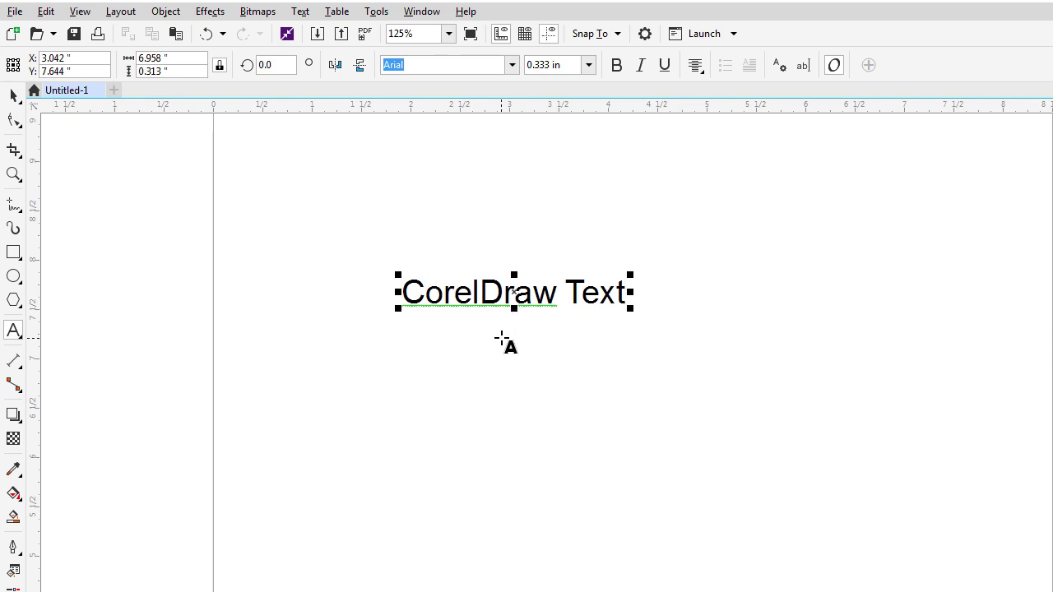
Add the author's name and '2018' as centred lines below the heading, then reposition the block.
{"action": "key", "text": "Return"}
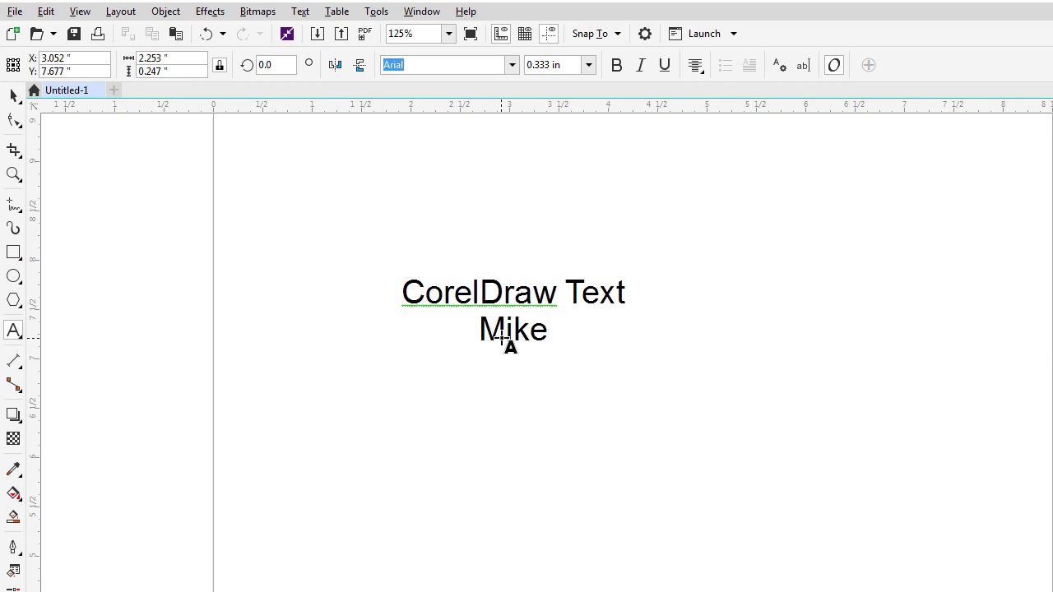
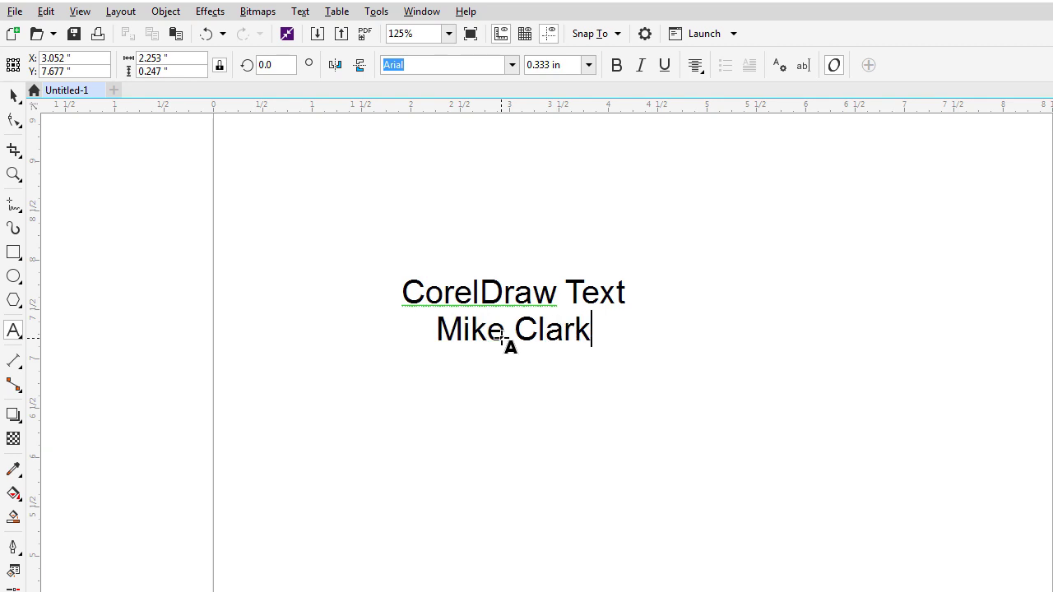
{"action": "key", "text": "Return"}
{"action": "type", "text": "2018"}
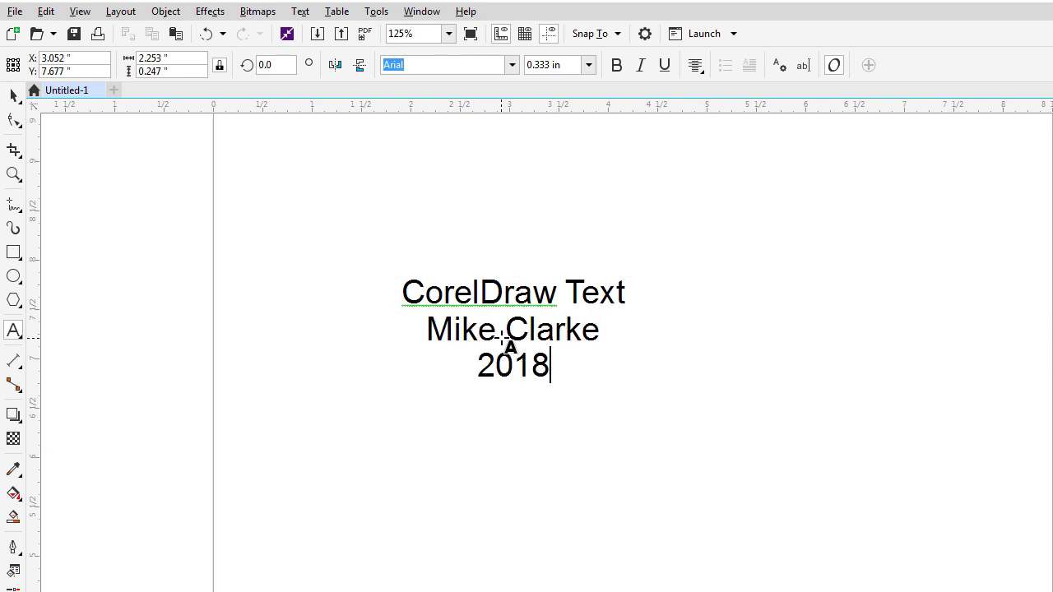
{"action": "left_click", "coordinate": [15, 96]}
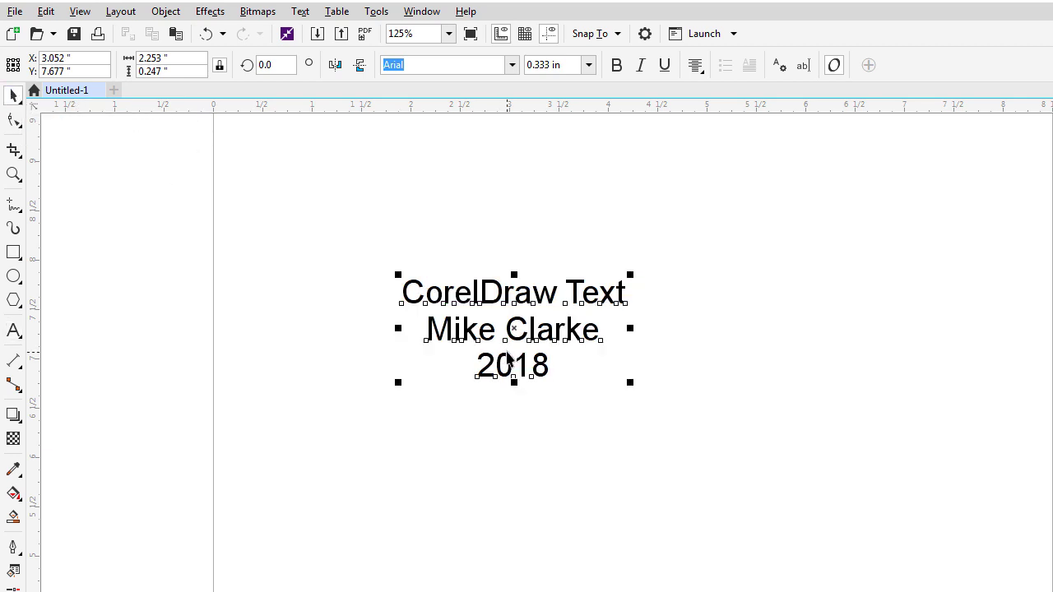
{"action": "left_click_drag", "start_coordinate": [565, 331], "coordinate": [532, 377]}
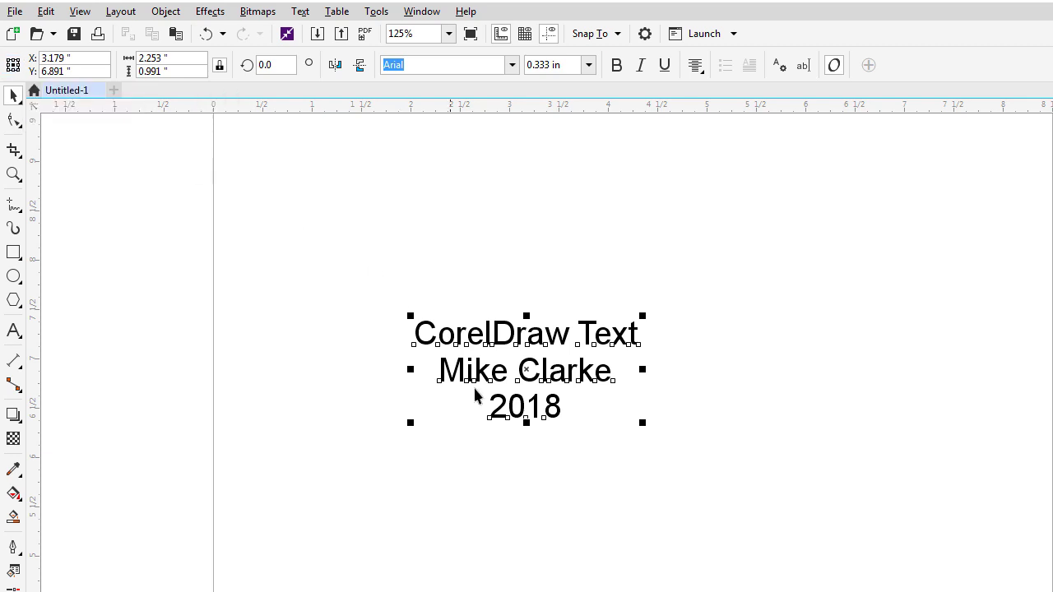
{"action": "left_click", "coordinate": [535, 534]}
Set the page width and height to 6 inches each.
{"action": "left_click", "coordinate": [187, 55]}
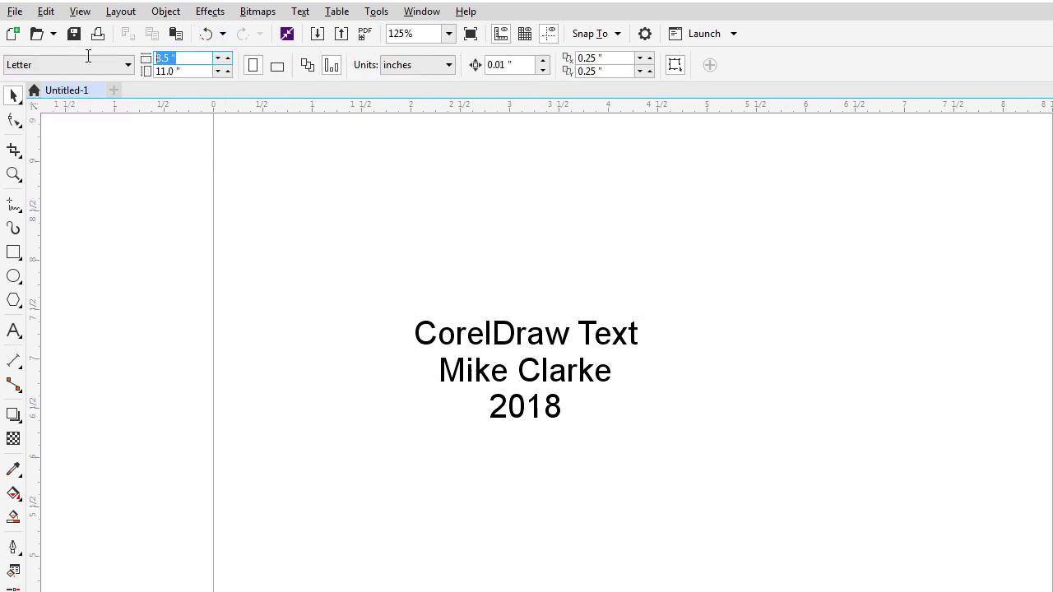
{"action": "type", "text": "6"}
{"action": "key", "text": "Tab"}
{"action": "type", "text": "6"}
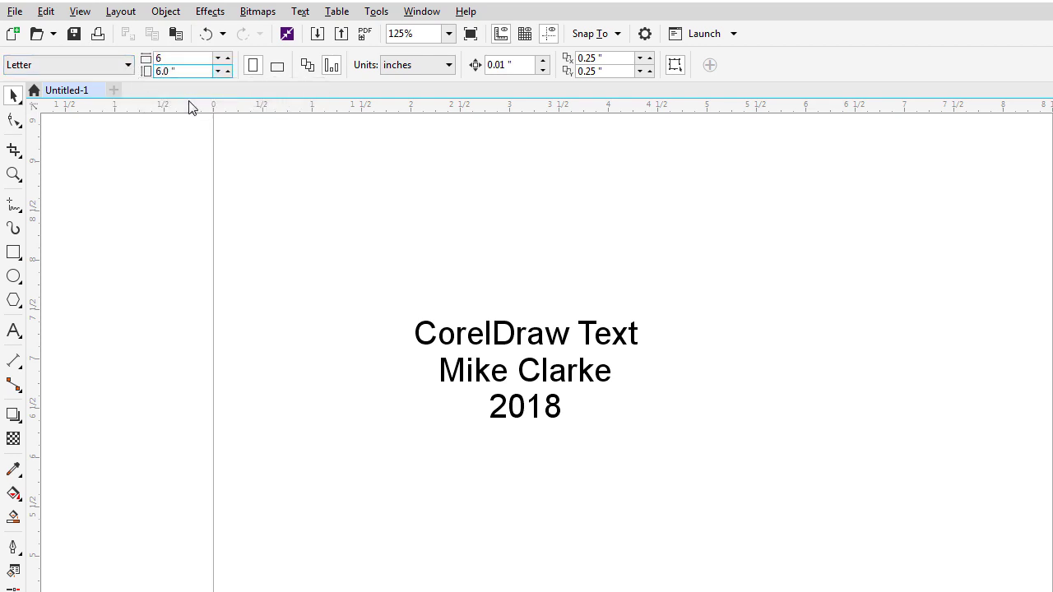
{"action": "key", "text": "Return"}
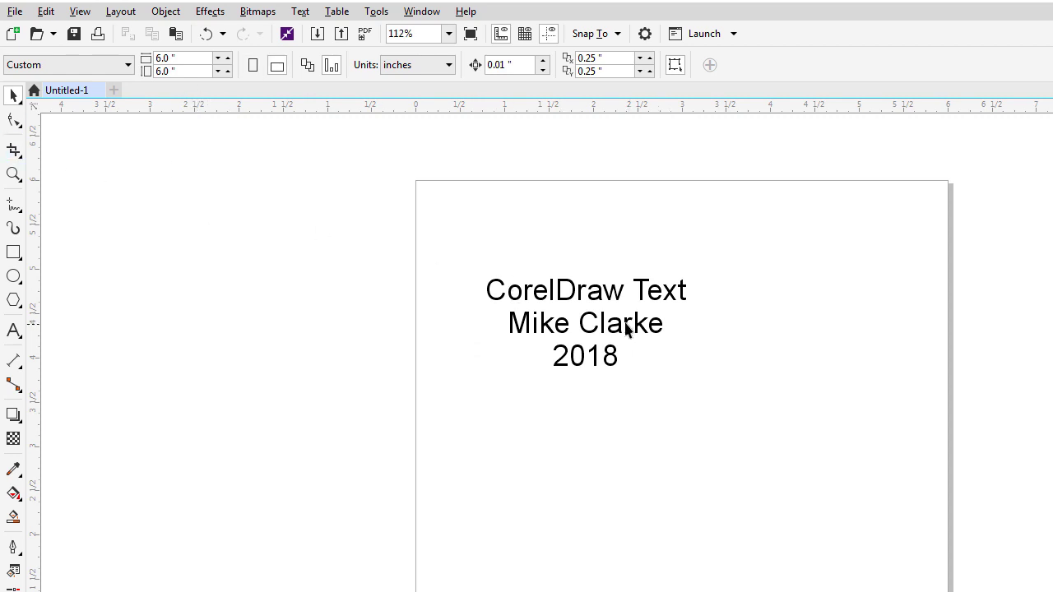
Position the text block at X 3, Y 3 inches.
{"action": "left_click", "coordinate": [626, 328]}
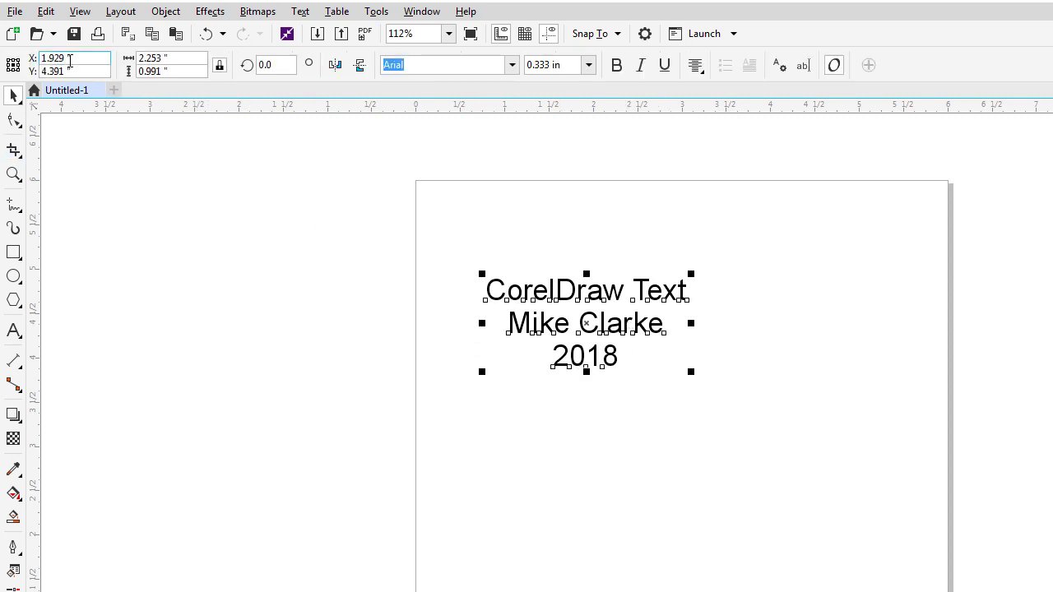
{"action": "left_click_drag", "start_coordinate": [83, 62], "coordinate": [4, 63]}
{"action": "type", "text": "3"}
{"action": "key", "text": "Tab"}
{"action": "type", "text": "3"}
{"action": "key", "text": "Return"}
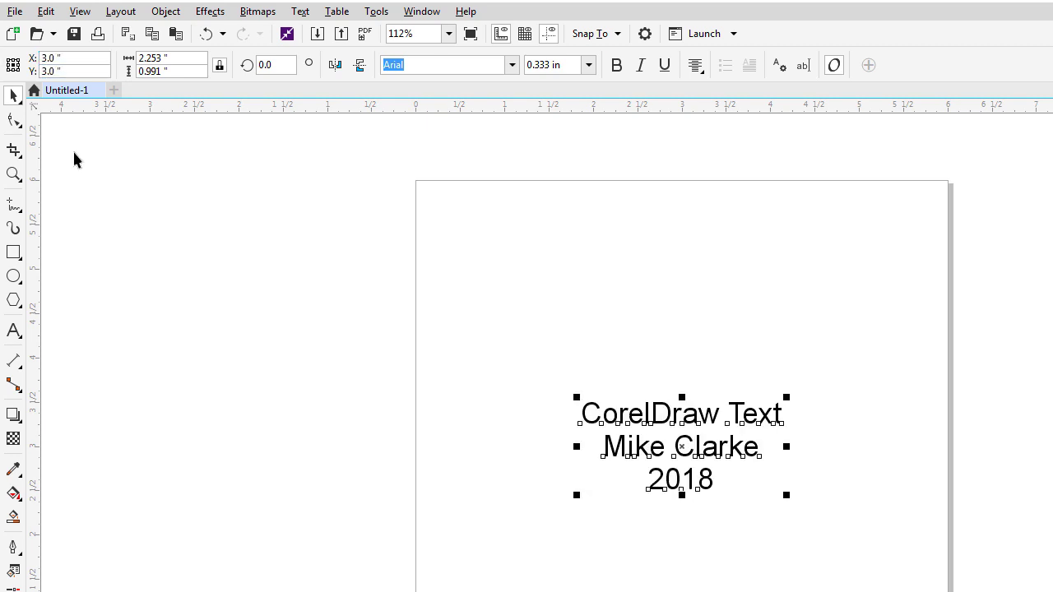
Nudge the text block up and left to about X 2.865, Y 3.323 inches.
{"action": "left_click", "coordinate": [691, 343]}
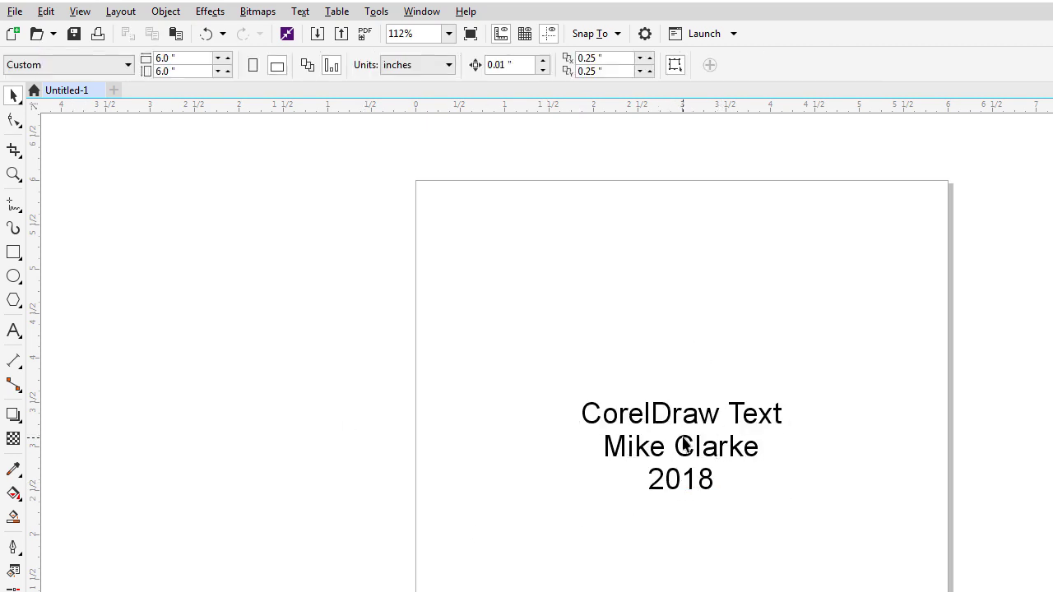
{"action": "key", "text": "F8"}
{"action": "left_click_drag", "start_coordinate": [681, 445], "coordinate": [682, 333]}
{"action": "left_click", "coordinate": [690, 366]}
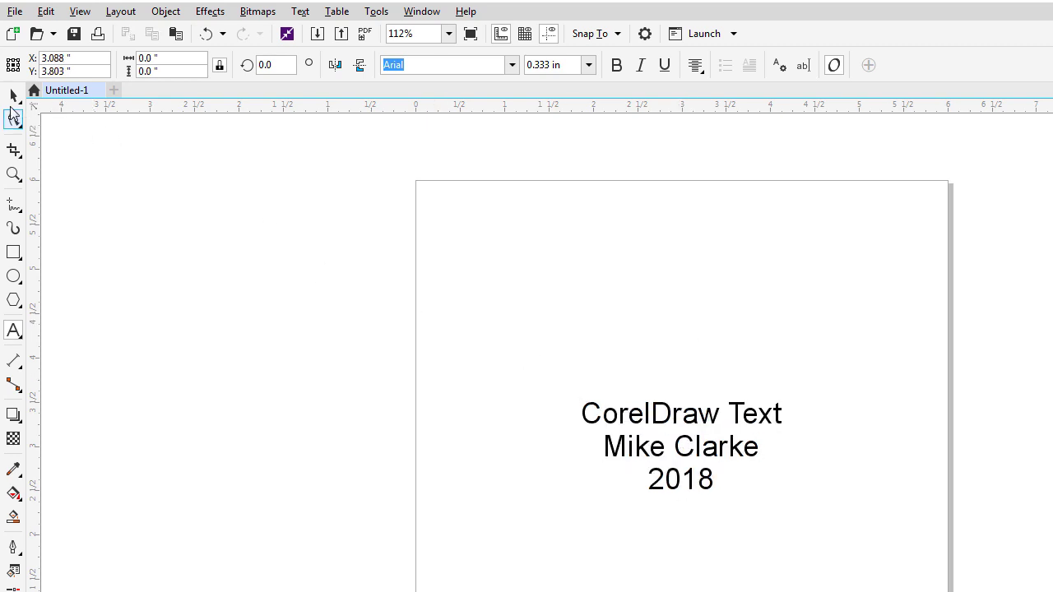
{"action": "left_click", "coordinate": [13, 96]}
{"action": "left_click_drag", "start_coordinate": [693, 419], "coordinate": [675, 321]}
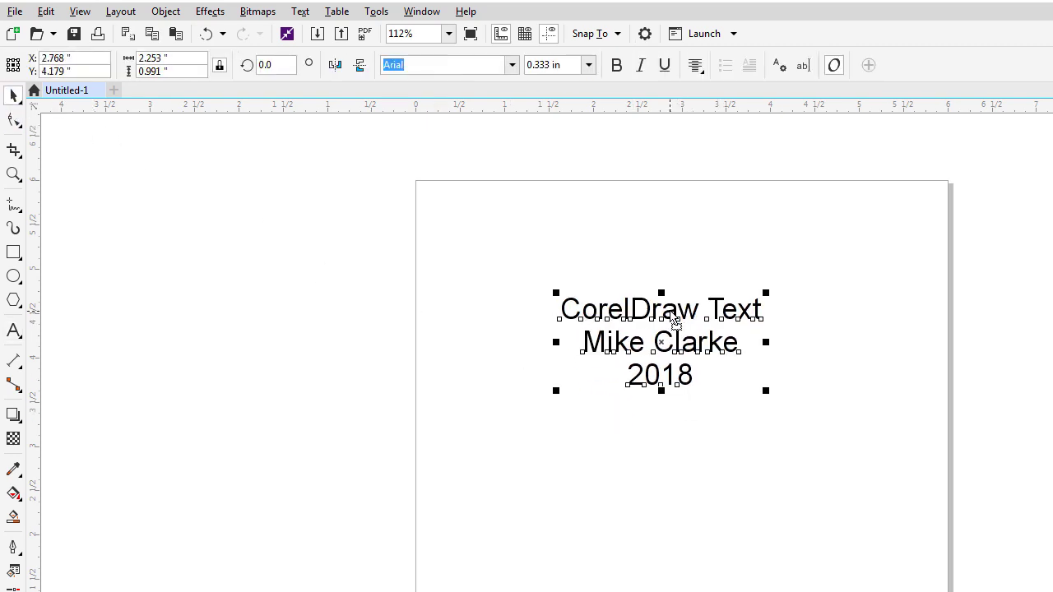
{"action": "key", "text": "ctrl+z"}
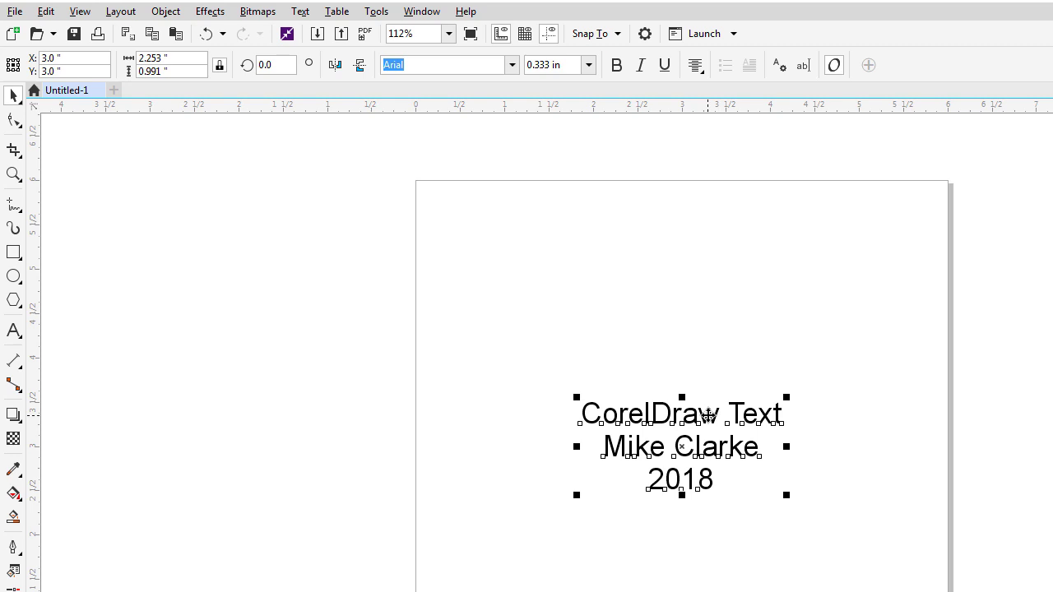
{"action": "scroll", "coordinate": [709, 416], "scroll_direction": "up", "scroll_amount": 2}
{"action": "left_click_drag", "start_coordinate": [708, 411], "coordinate": [687, 361]}
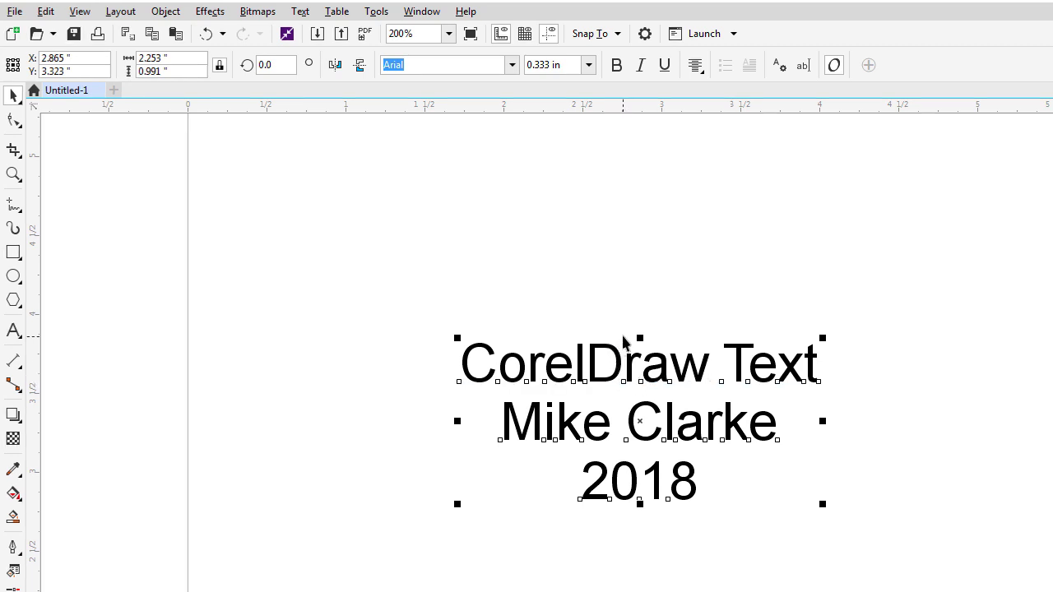
{"action": "left_click", "coordinate": [622, 341]}
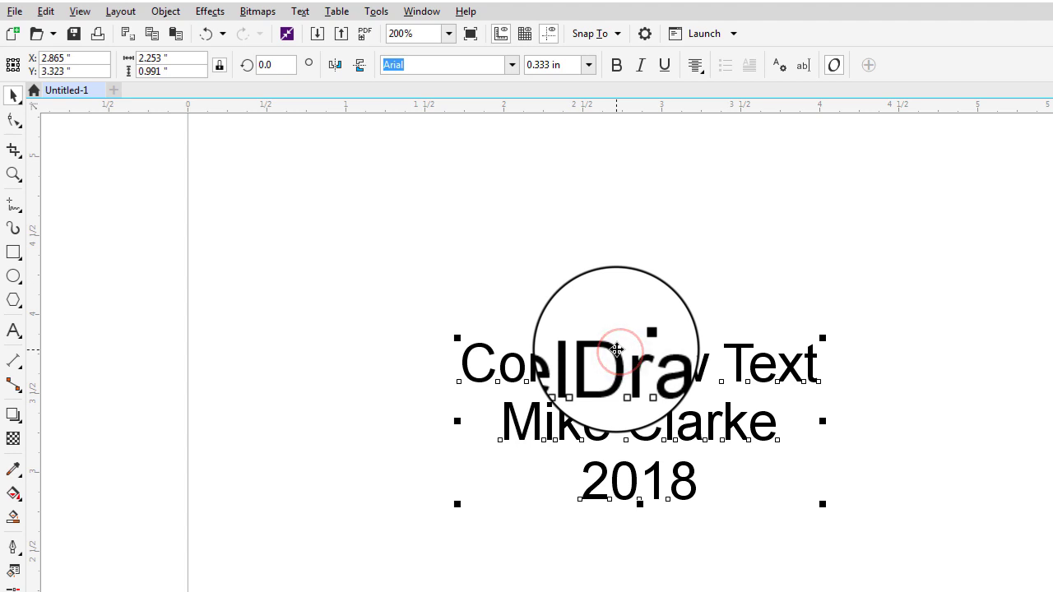
{"action": "double_click", "coordinate": [617, 349]}
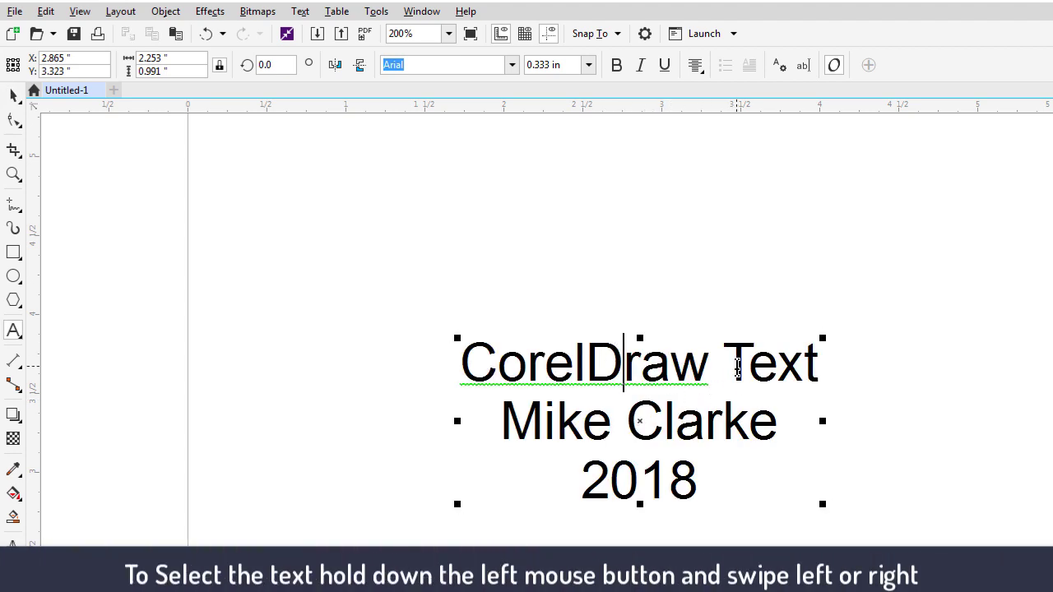
{"action": "left_click_drag", "start_coordinate": [723, 366], "coordinate": [828, 366]}
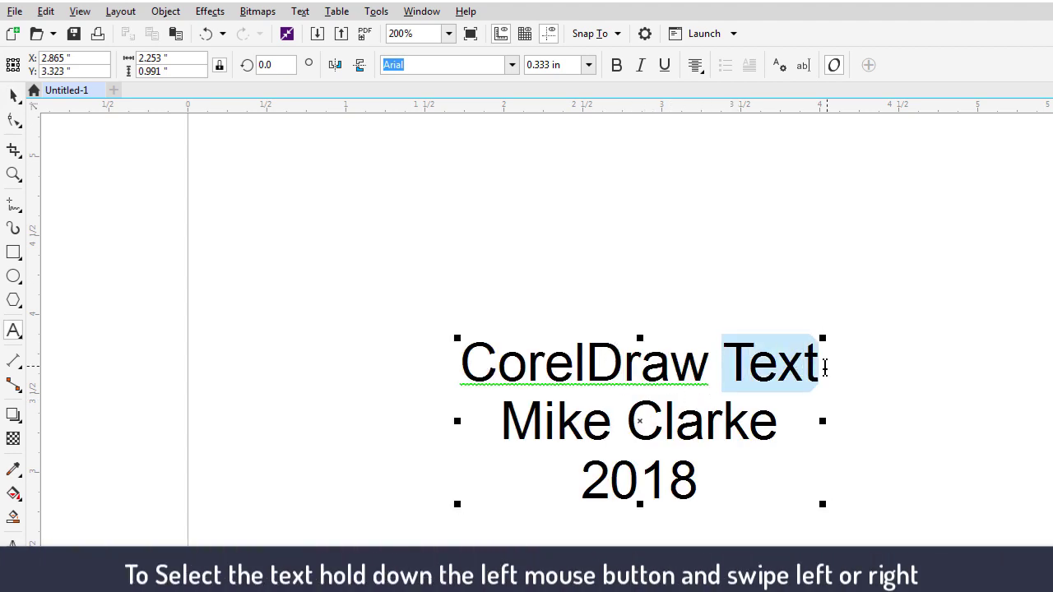
{"action": "left_click_drag", "start_coordinate": [779, 423], "coordinate": [501, 423]}
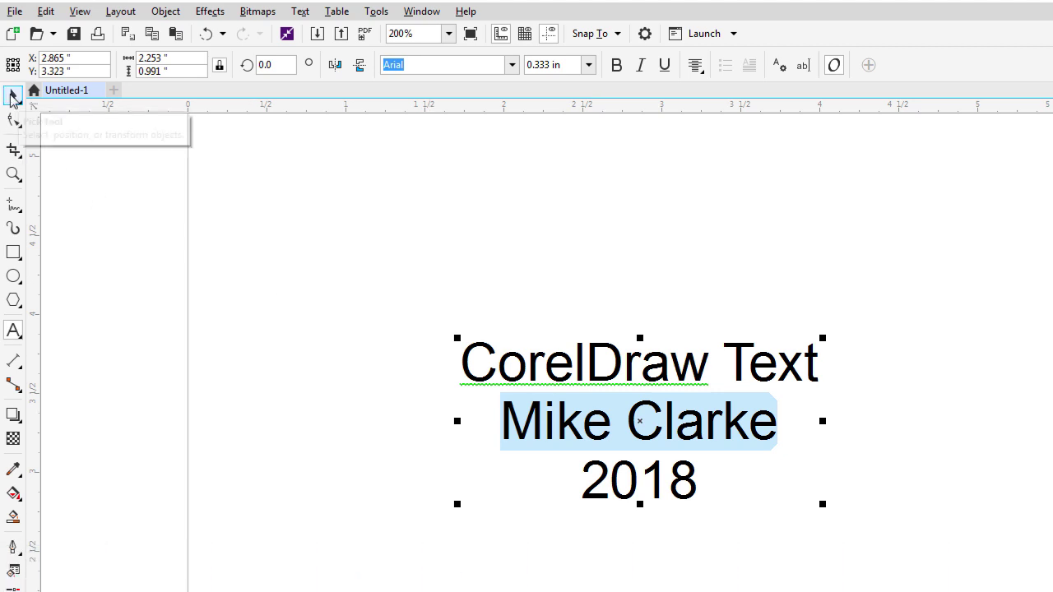
{"action": "left_click", "coordinate": [12, 96]}
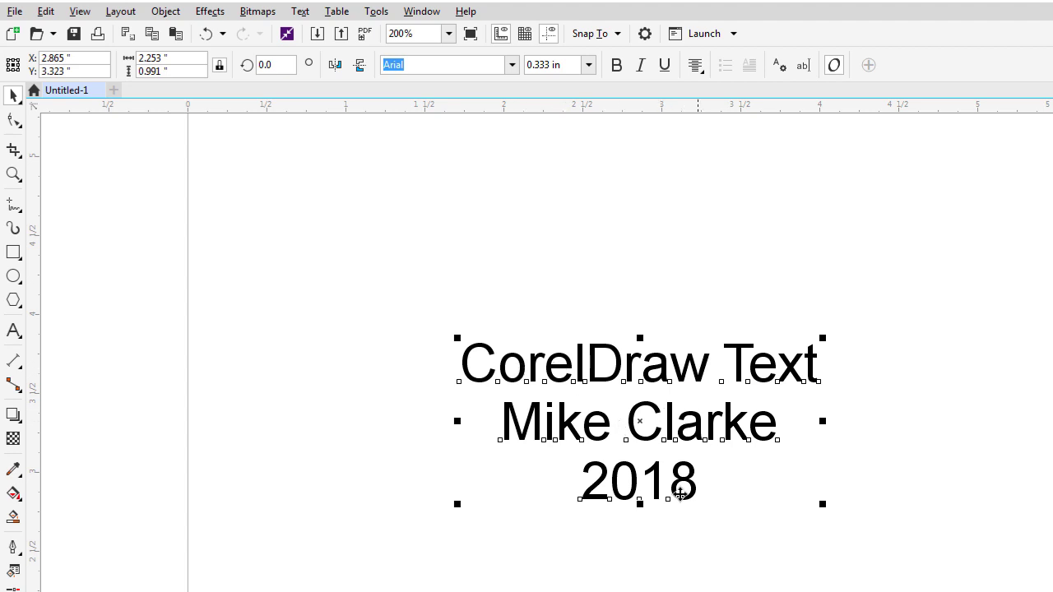
Try scaling the text by its corner handle, undo, then set all text to 0.5 in.
{"action": "left_click", "coordinate": [828, 339]}
{"action": "left_click", "coordinate": [825, 337]}
{"action": "left_click_drag", "start_coordinate": [825, 338], "coordinate": [882, 301]}
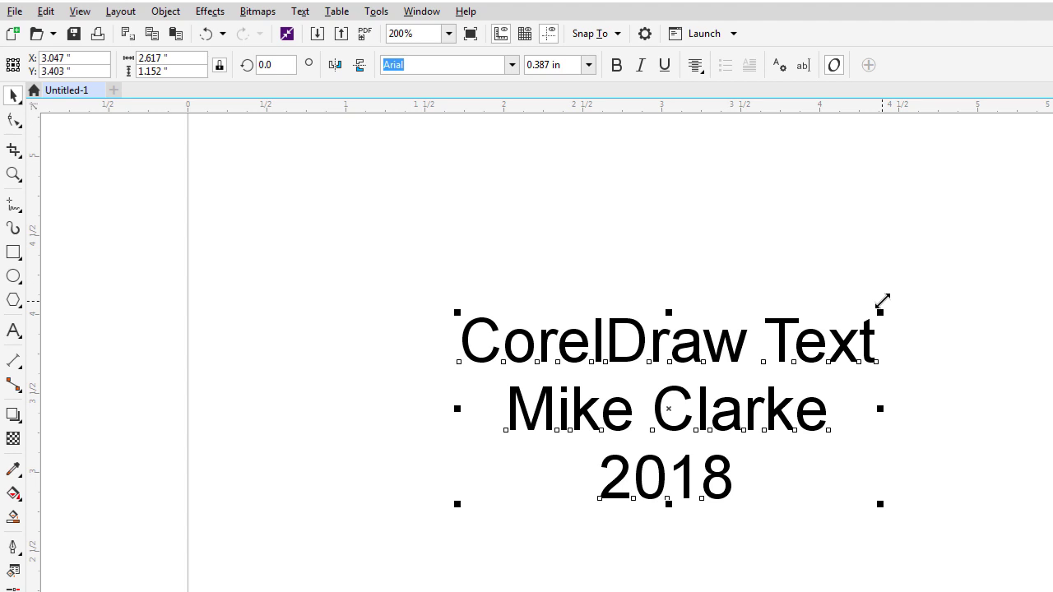
{"action": "key", "text": "ctrl+z"}
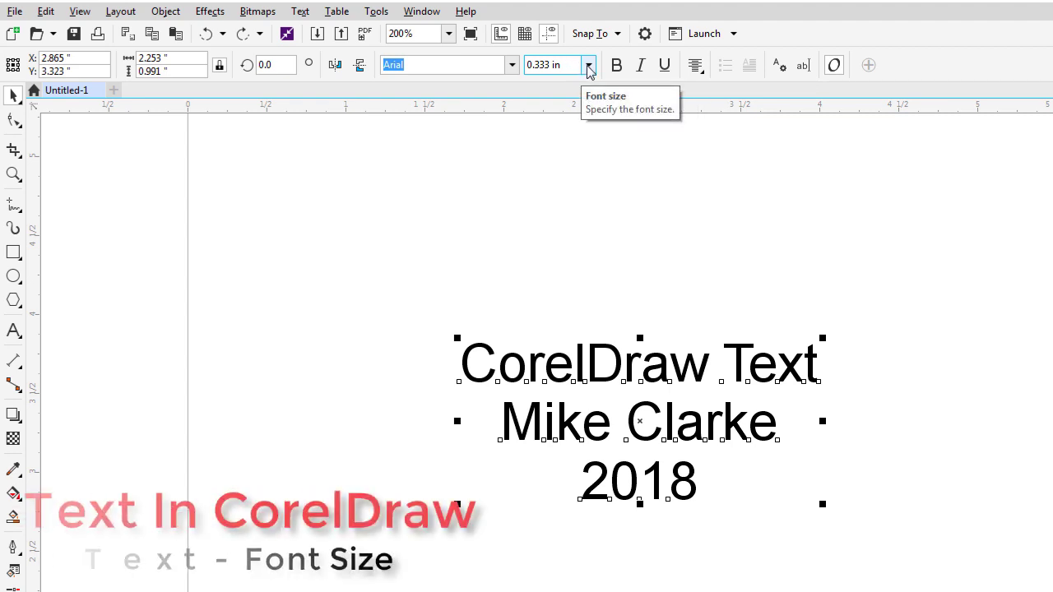
{"action": "left_click", "coordinate": [588, 65]}
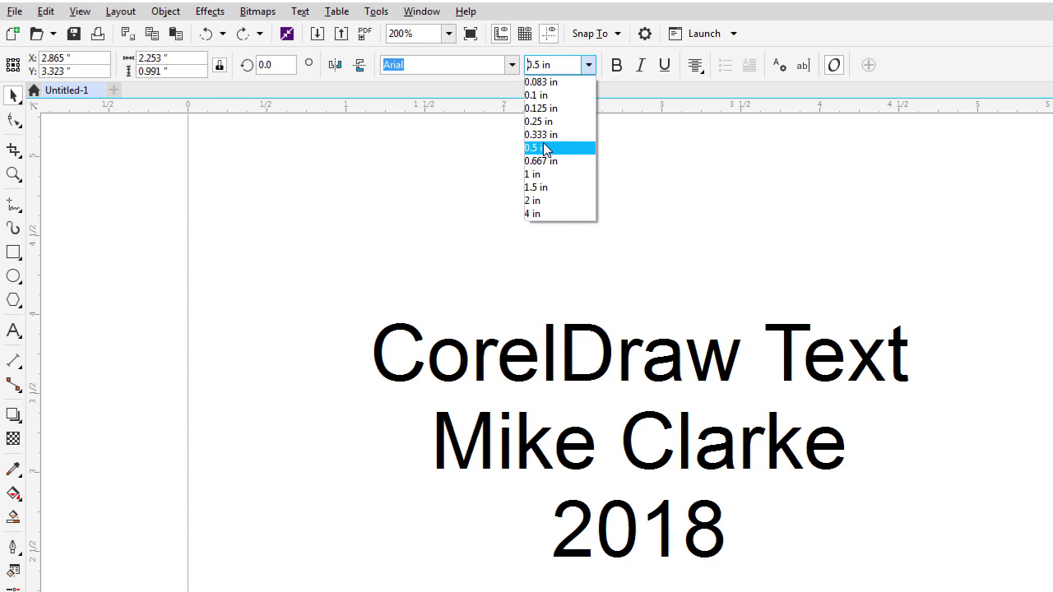
{"action": "left_click", "coordinate": [543, 148]}
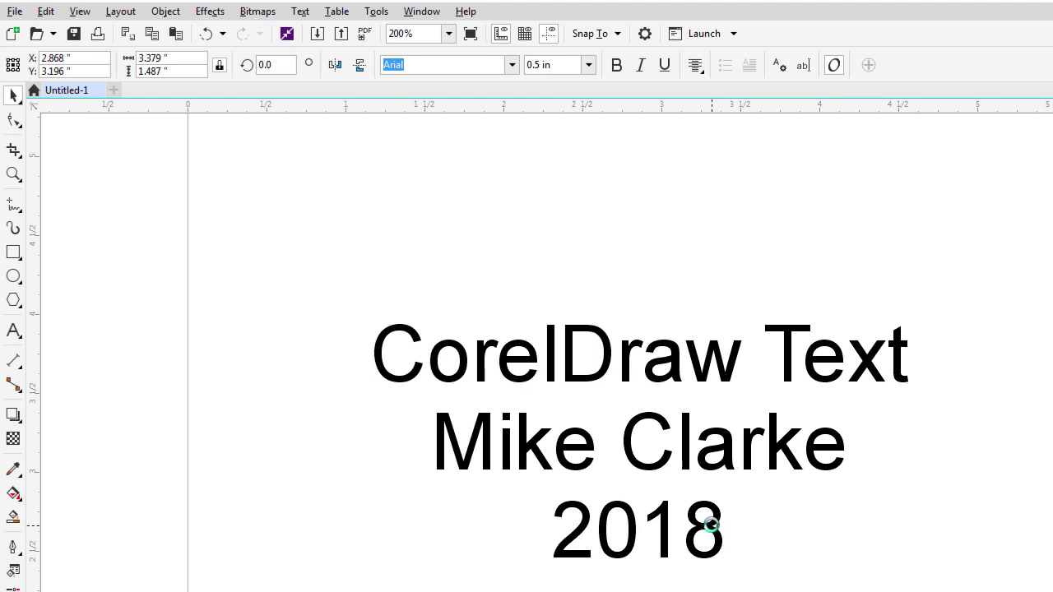
Set the year 2018 to a 0.333 in font size.
{"action": "double_click", "coordinate": [712, 526]}
{"action": "left_click_drag", "start_coordinate": [712, 526], "coordinate": [569, 521]}
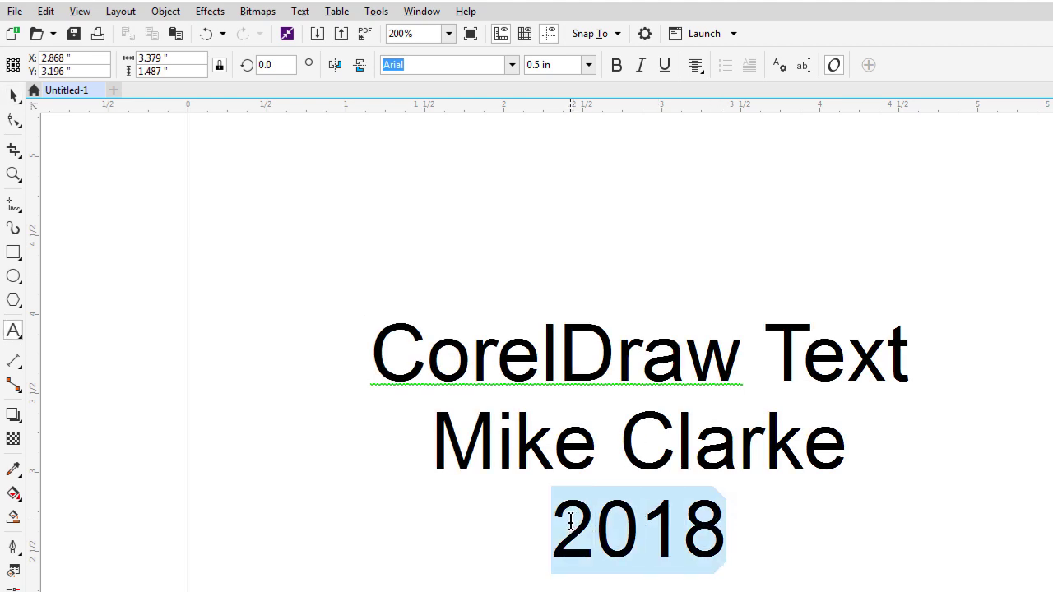
{"action": "left_click", "coordinate": [586, 66]}
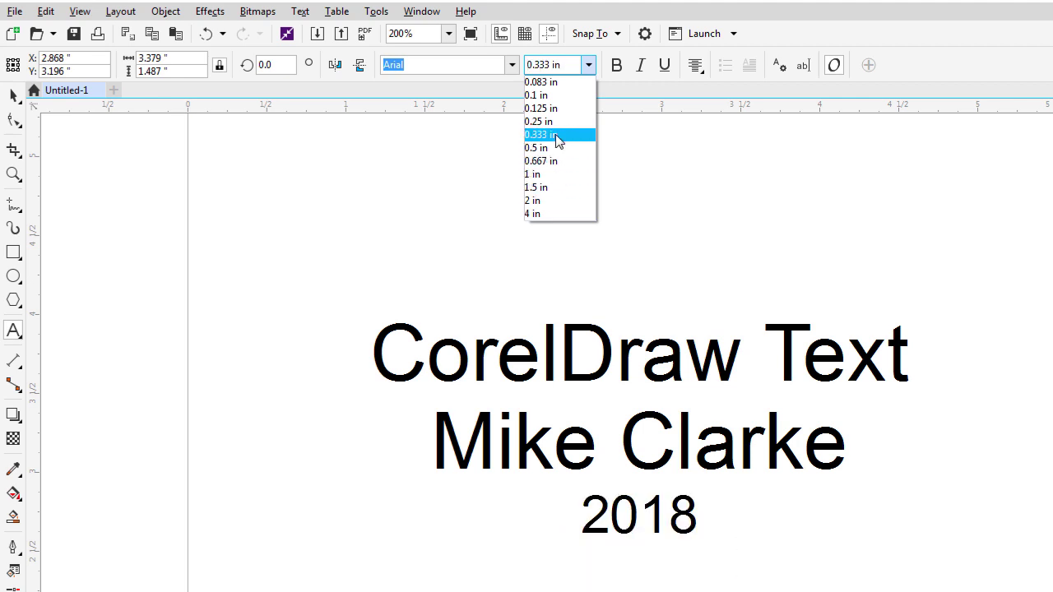
{"action": "left_click", "coordinate": [556, 134]}
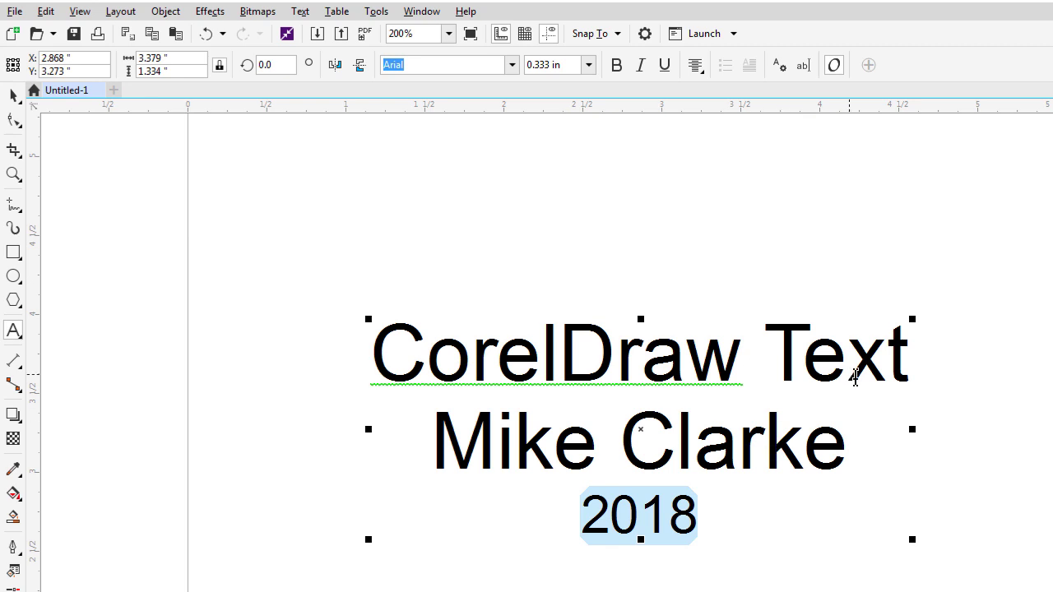
Reduce the author's name line to a 0.45 in font size.
{"action": "left_click_drag", "start_coordinate": [855, 435], "coordinate": [403, 434]}
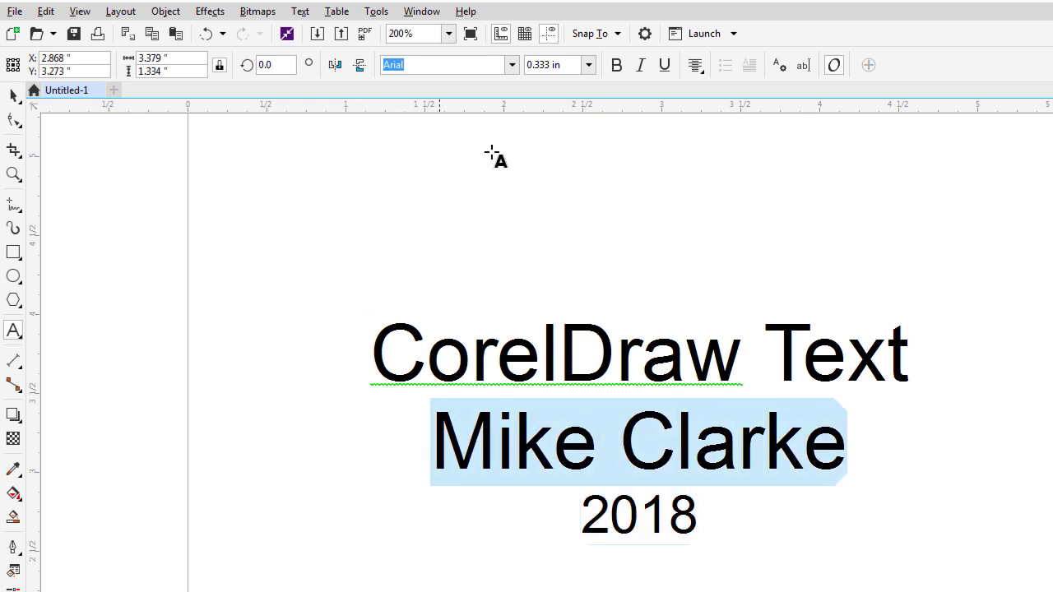
{"action": "left_click", "coordinate": [588, 64]}
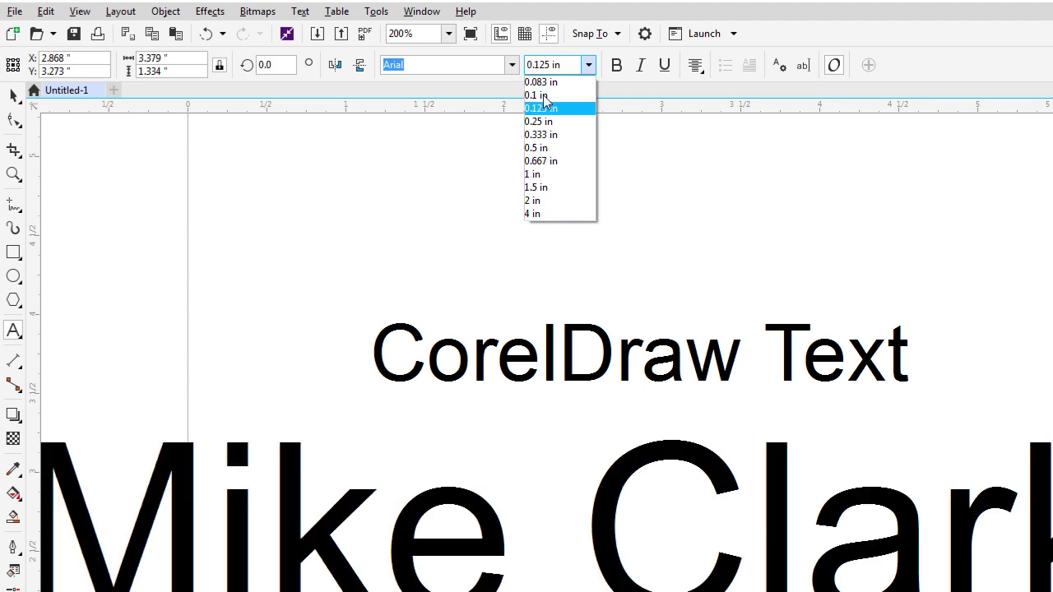
{"action": "left_click", "coordinate": [562, 64]}
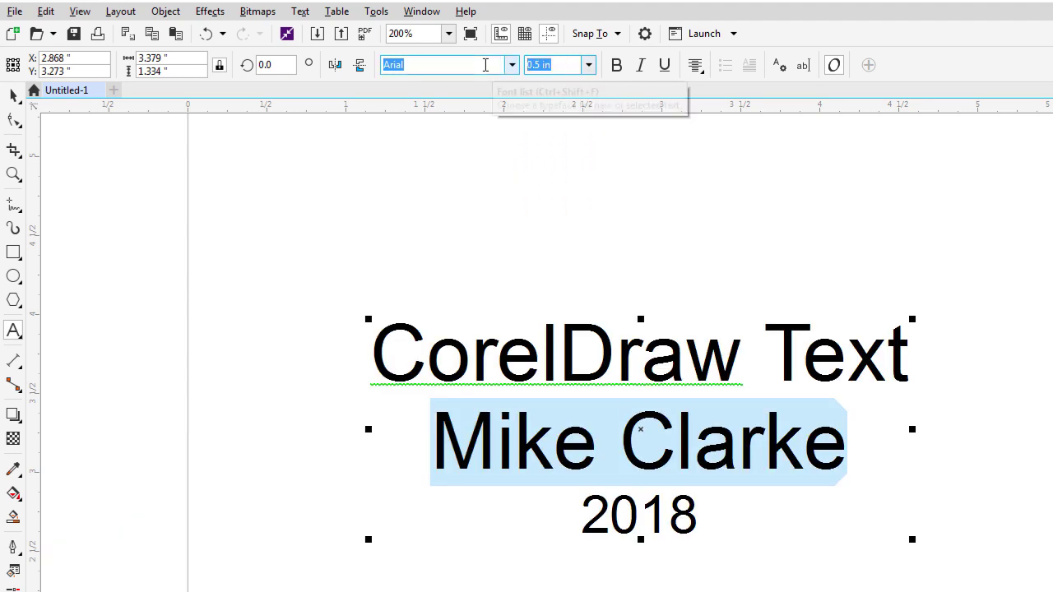
{"action": "type", "text": ".45"}
{"action": "key", "text": "Return"}
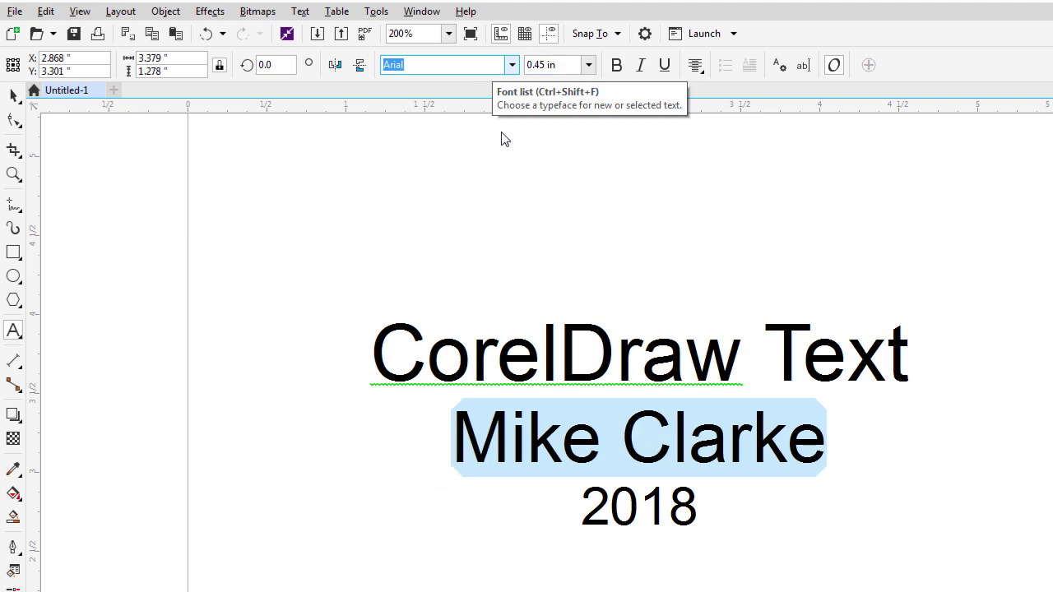
{"action": "left_click", "coordinate": [912, 369]}
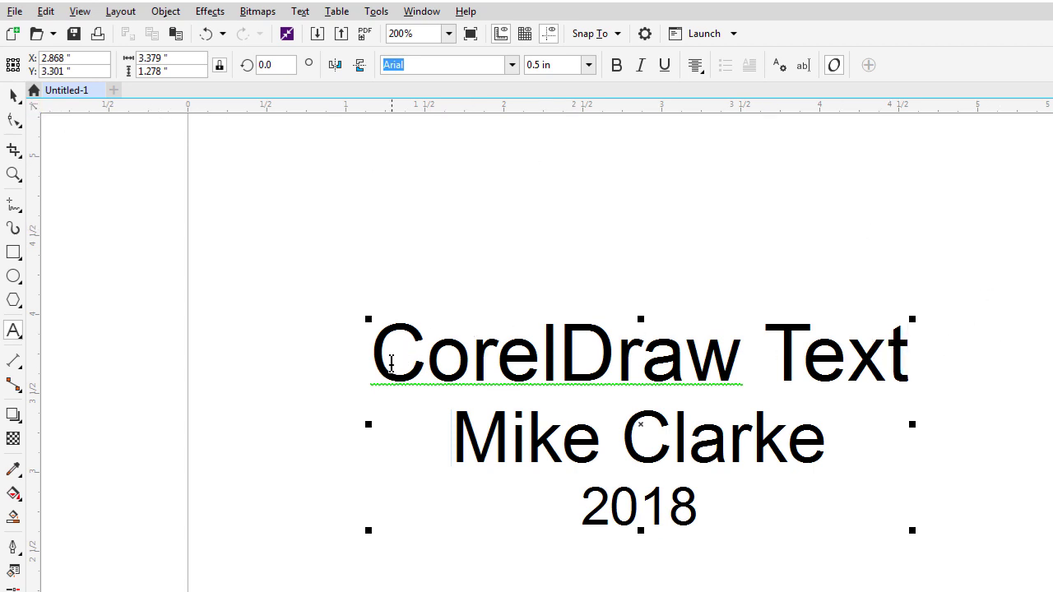
Enlarge the C of CorelDraw and the T of Text to 0.6 in.
{"action": "left_click_drag", "start_coordinate": [378, 360], "coordinate": [417, 362]}
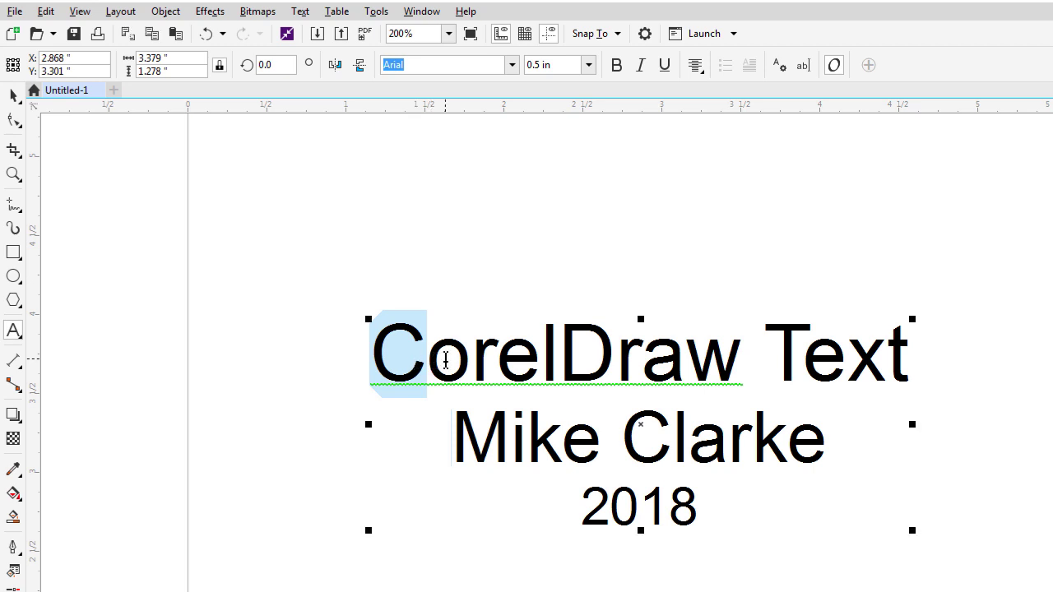
{"action": "left_click", "coordinate": [550, 65]}
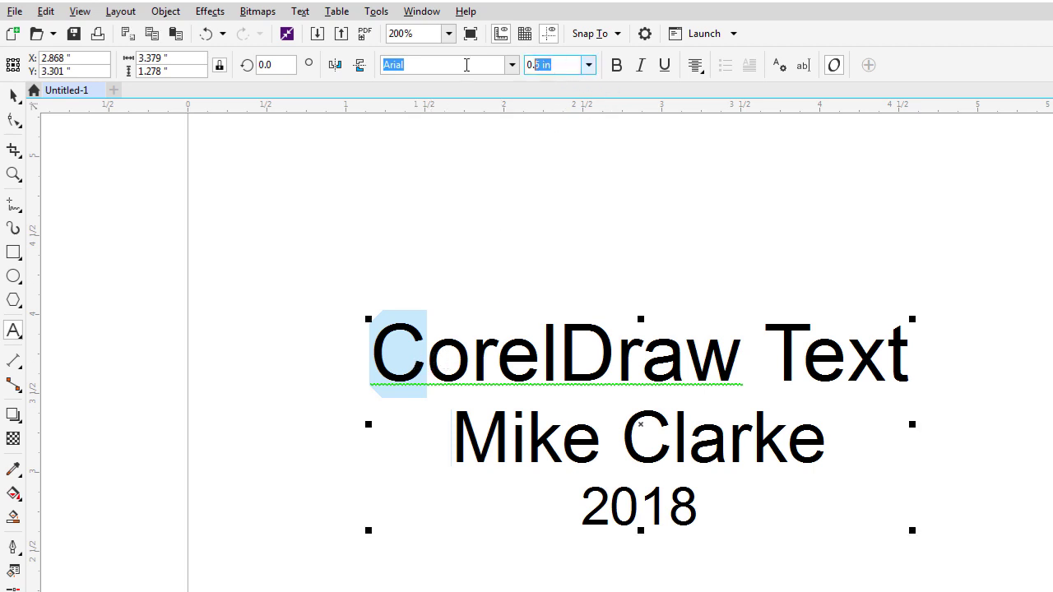
{"action": "type", "text": "0.6"}
{"action": "key", "text": "Return"}
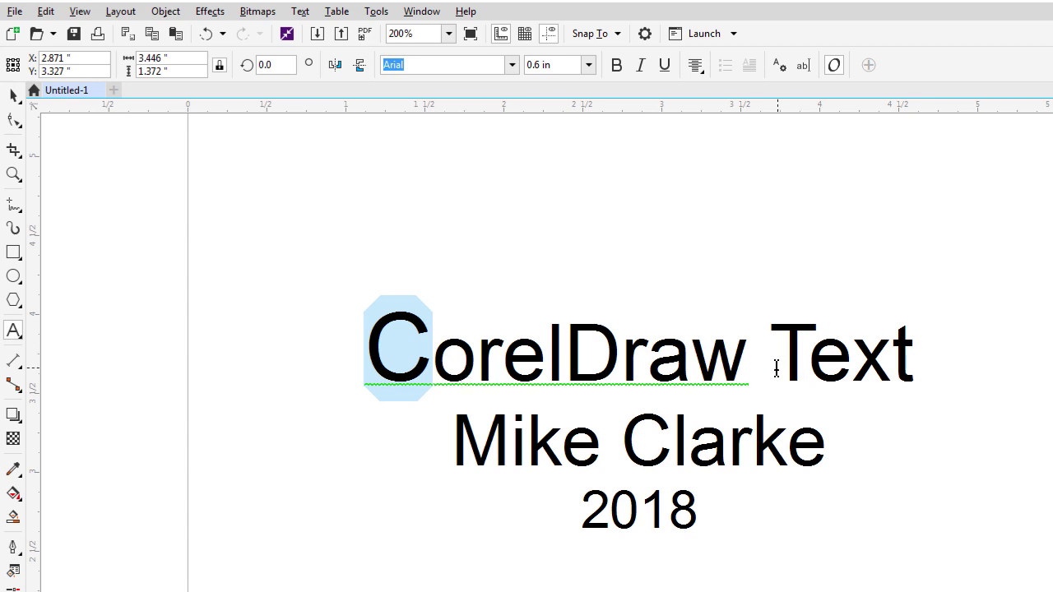
{"action": "left_click_drag", "start_coordinate": [777, 367], "coordinate": [795, 366]}
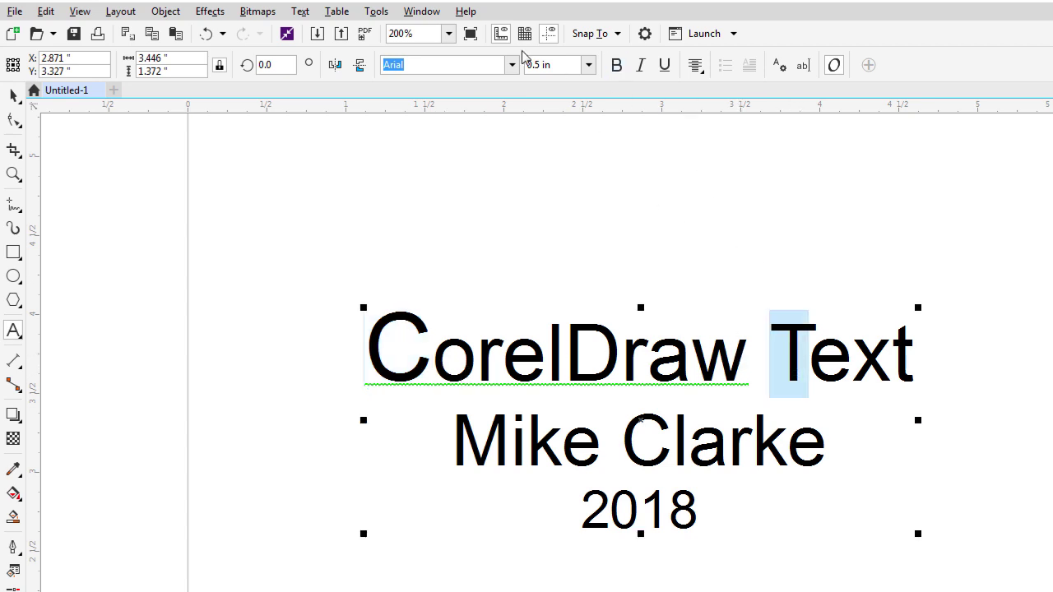
{"action": "left_click", "coordinate": [543, 64]}
{"action": "type", "text": ".6"}
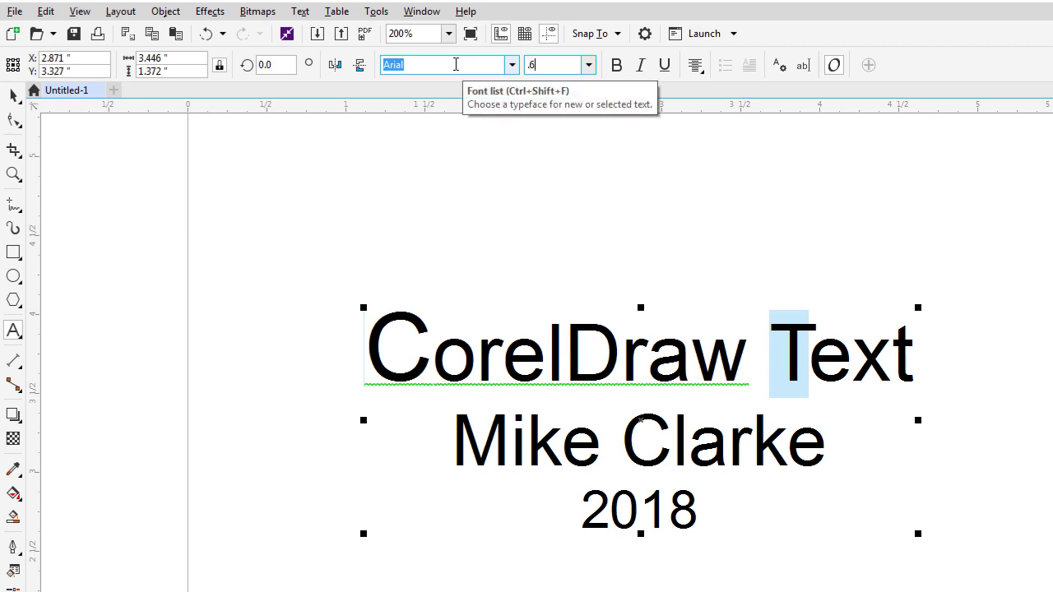
{"action": "key", "text": "Return"}
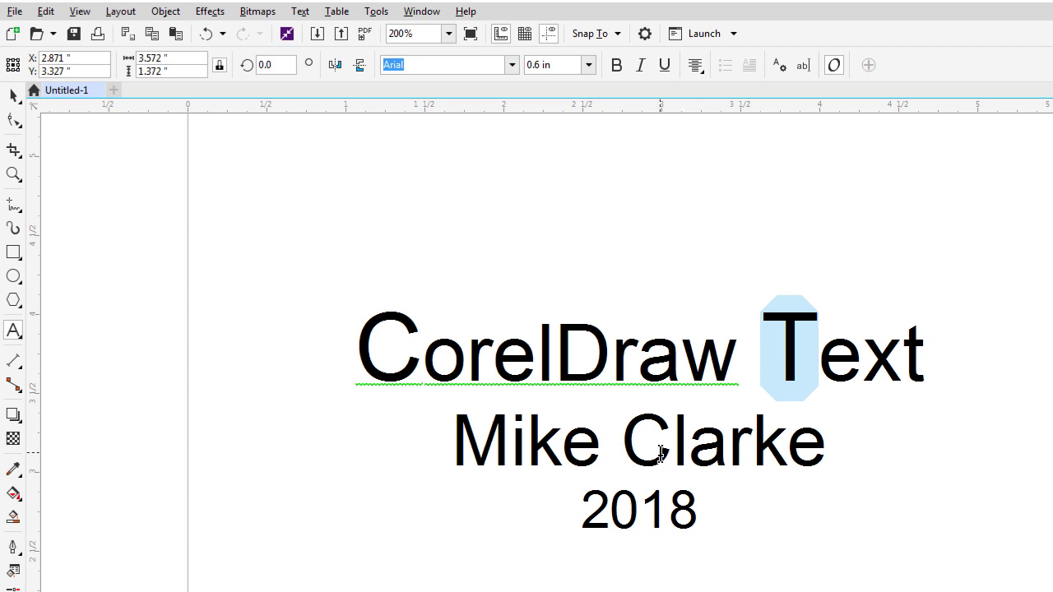
{"action": "left_click", "coordinate": [13, 95]}
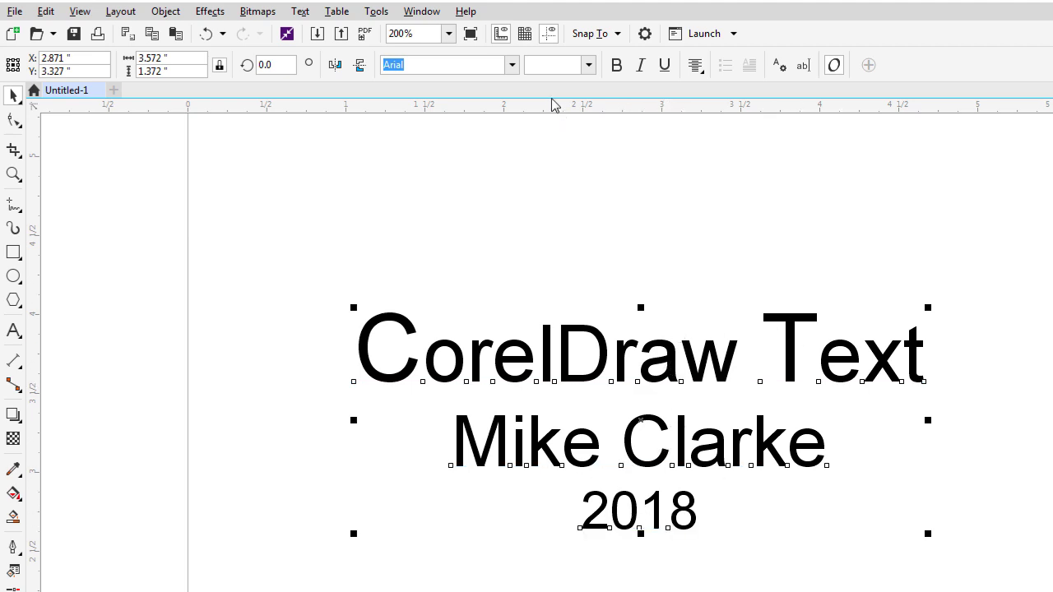
Set the whole three-line text block in the Century751 BT font.
{"action": "left_click", "coordinate": [512, 65]}
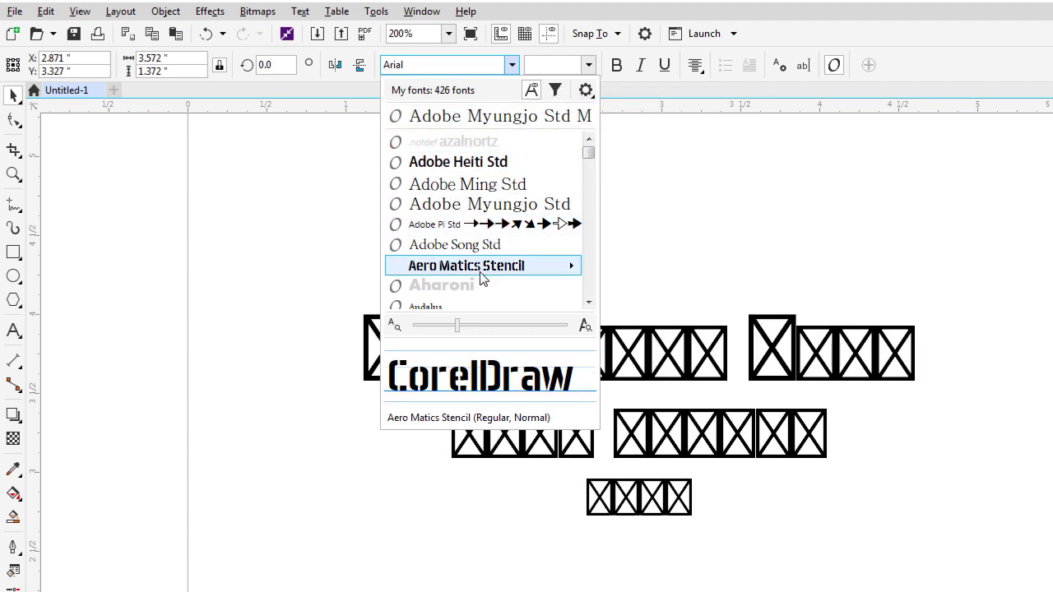
{"action": "mouse_move", "coordinate": [475, 273]}
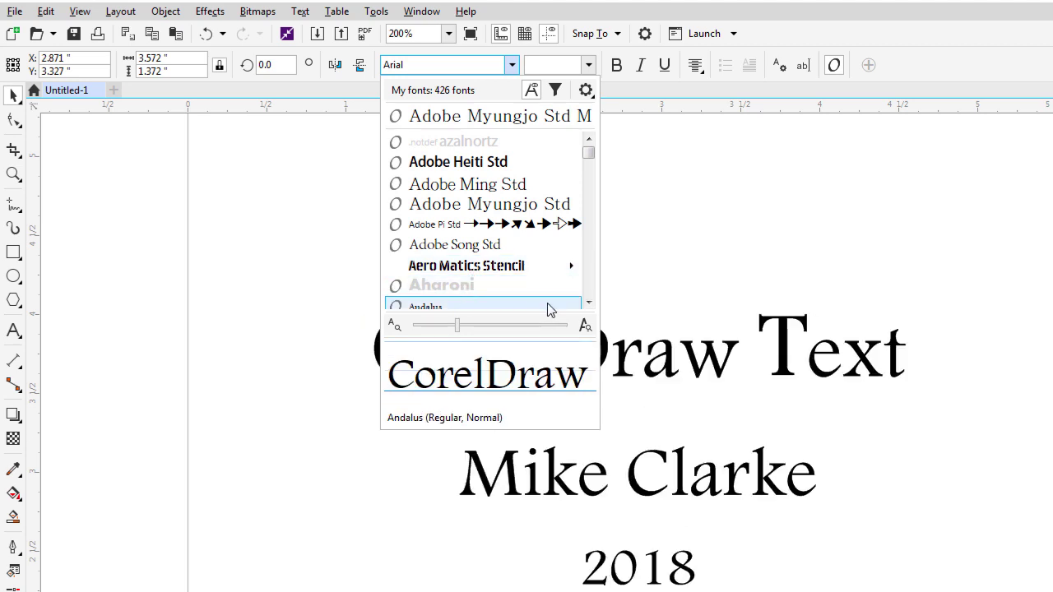
{"action": "left_click", "coordinate": [584, 293]}
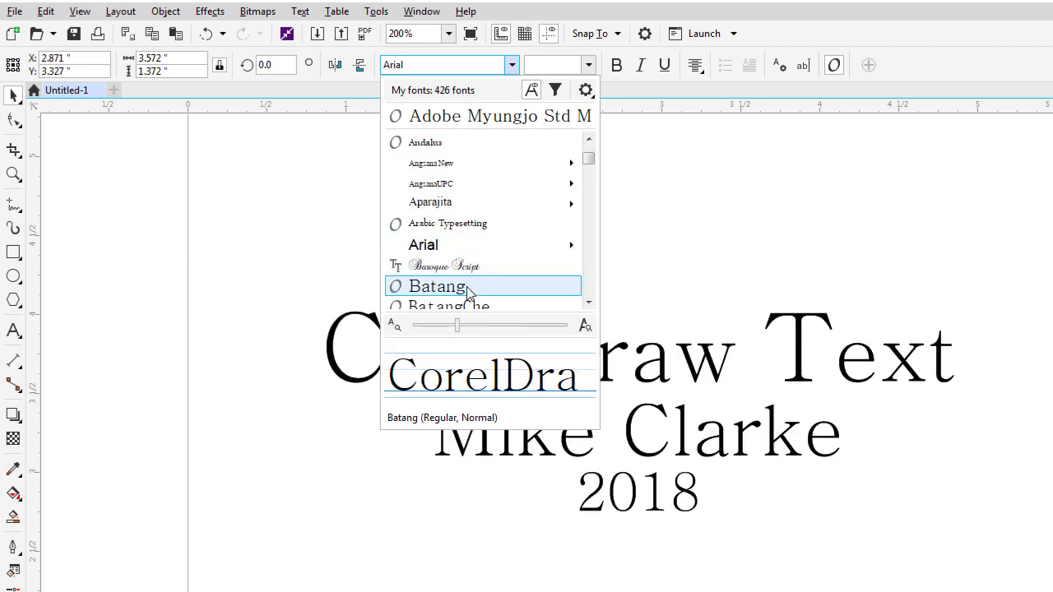
{"action": "mouse_move", "coordinate": [450, 205]}
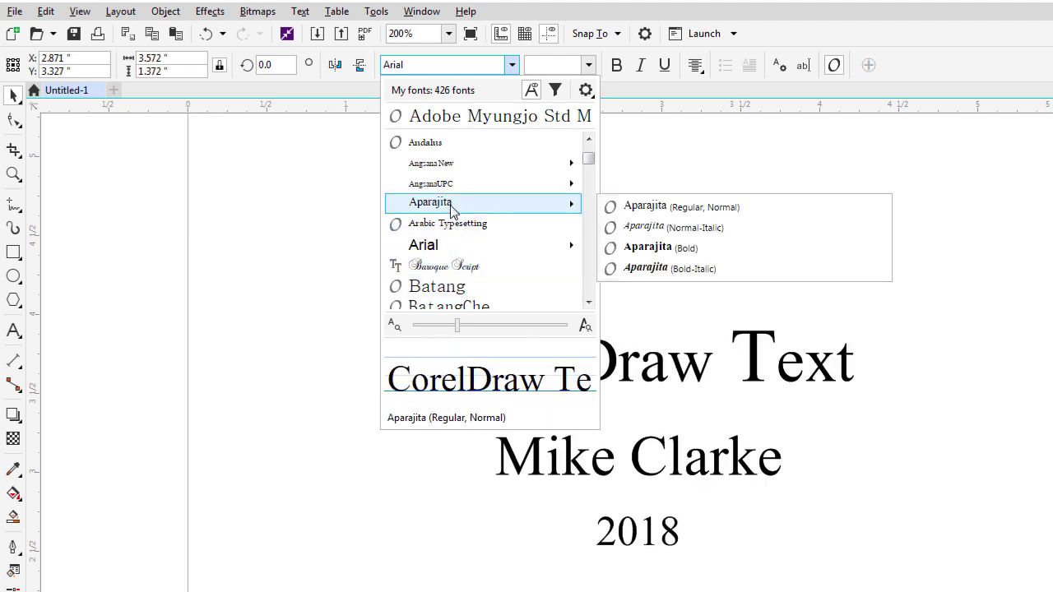
{"action": "left_click", "coordinate": [587, 284]}
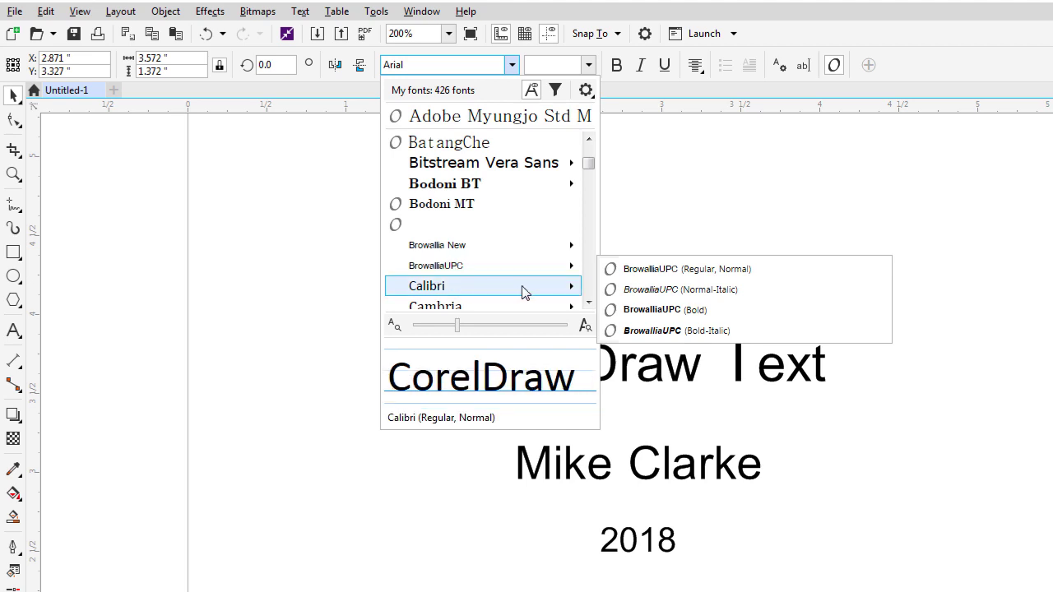
{"action": "left_click", "coordinate": [588, 283]}
{"action": "scroll", "coordinate": [471, 247], "scroll_direction": "down", "scroll_amount": 1}
{"action": "mouse_move", "coordinate": [471, 247]}
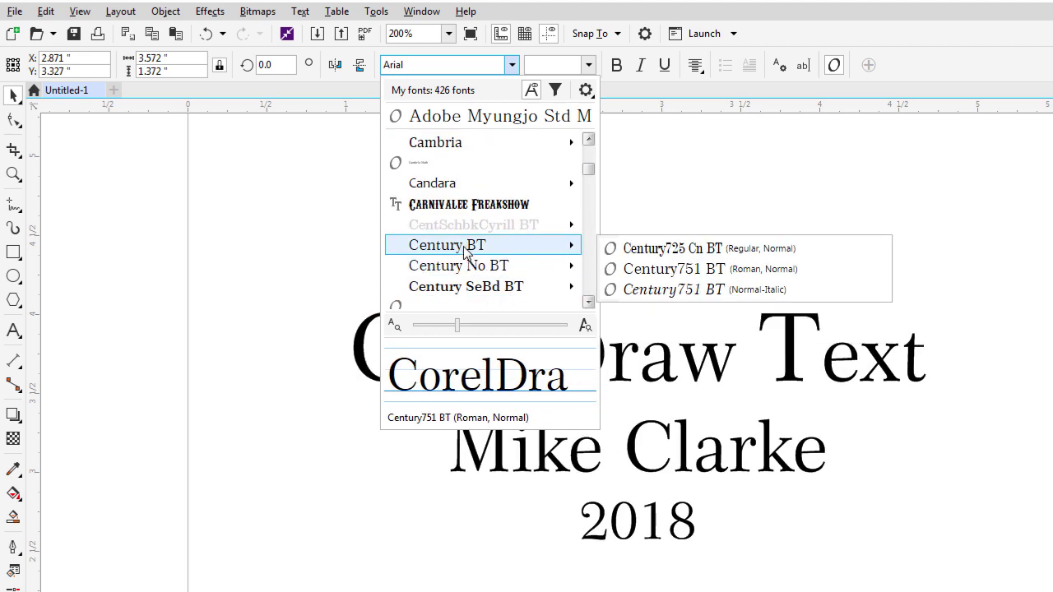
{"action": "left_click", "coordinate": [465, 246]}
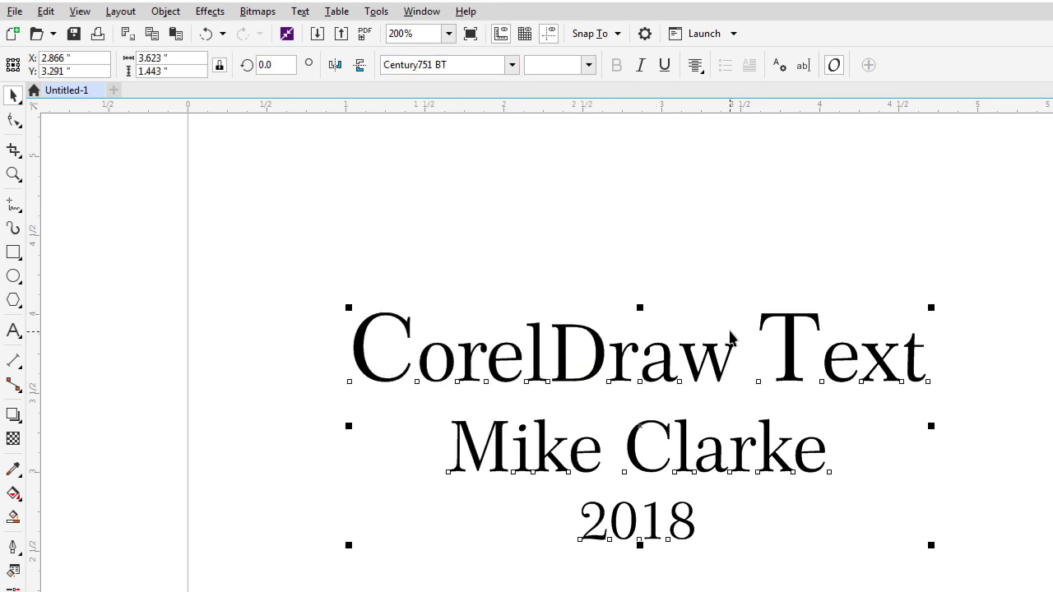
{"action": "left_click", "coordinate": [685, 300]}
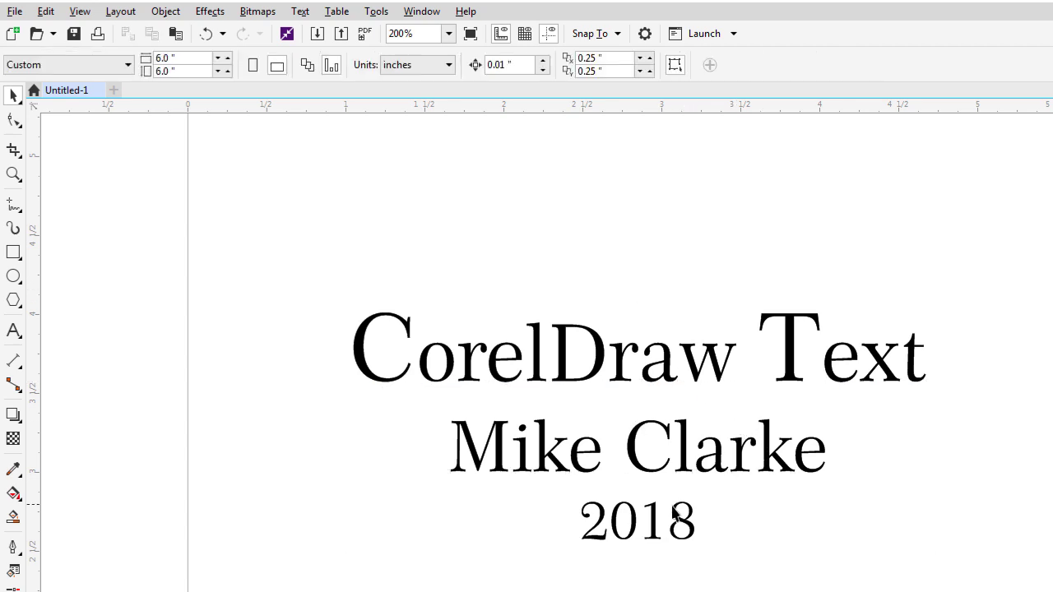
Set the year 2018 in Adobe Myungjo Std M.
{"action": "double_click", "coordinate": [695, 522]}
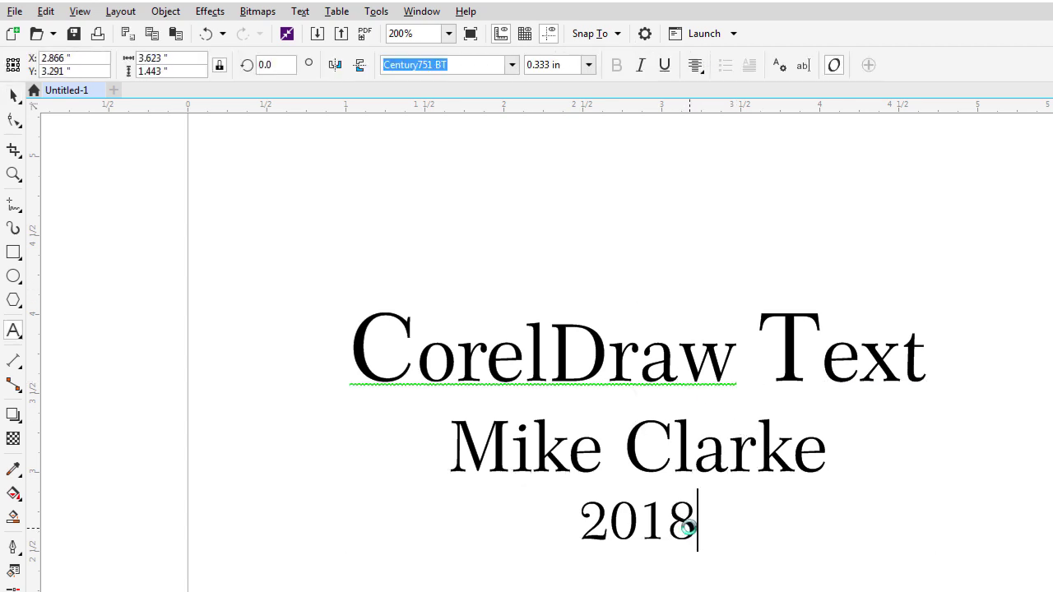
{"action": "left_click_drag", "start_coordinate": [698, 526], "coordinate": [586, 522]}
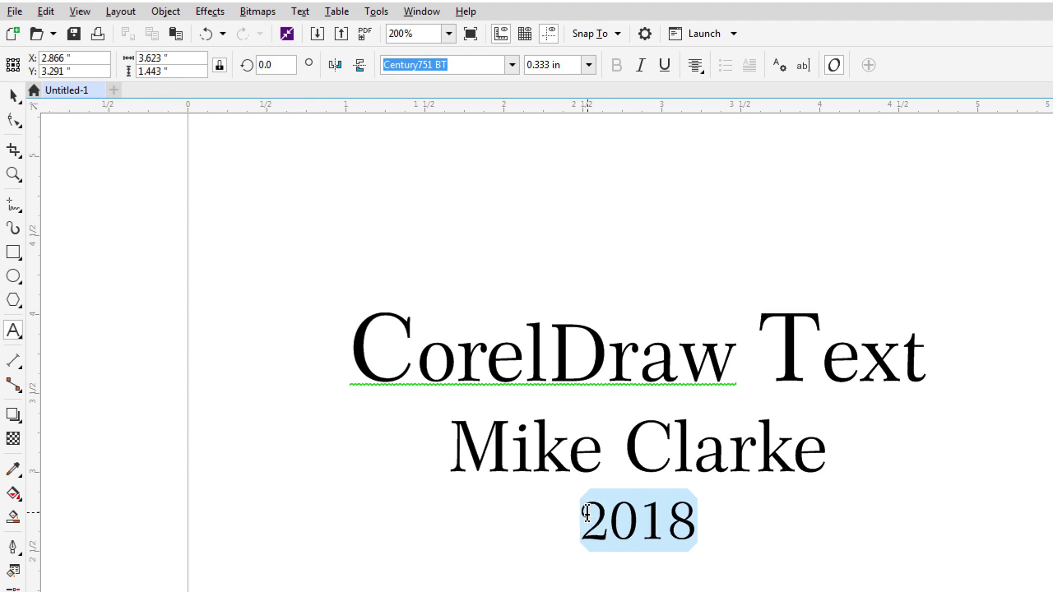
{"action": "left_click", "coordinate": [511, 65]}
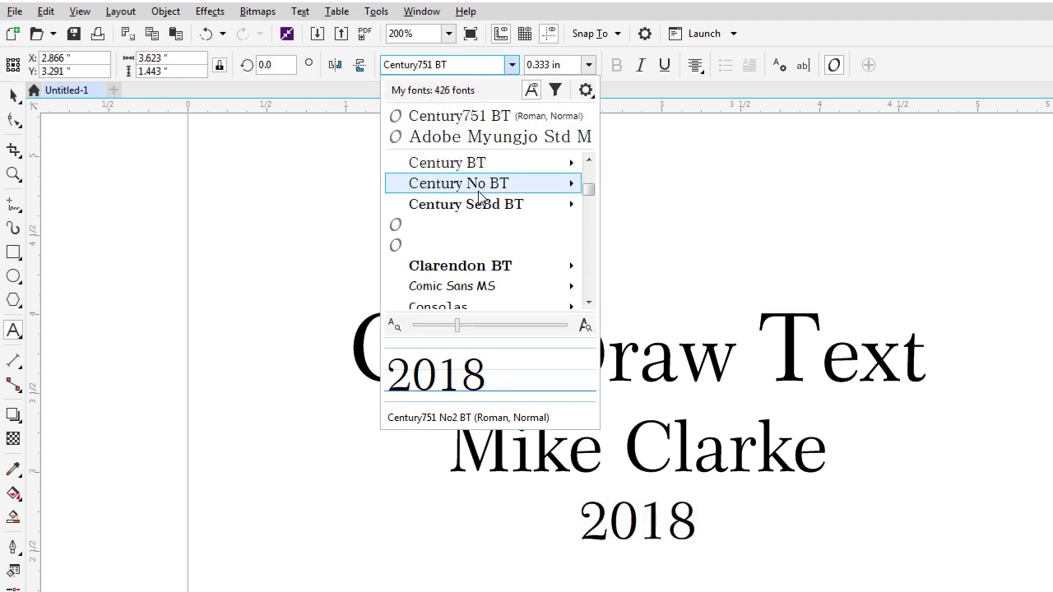
{"action": "left_click", "coordinate": [468, 134]}
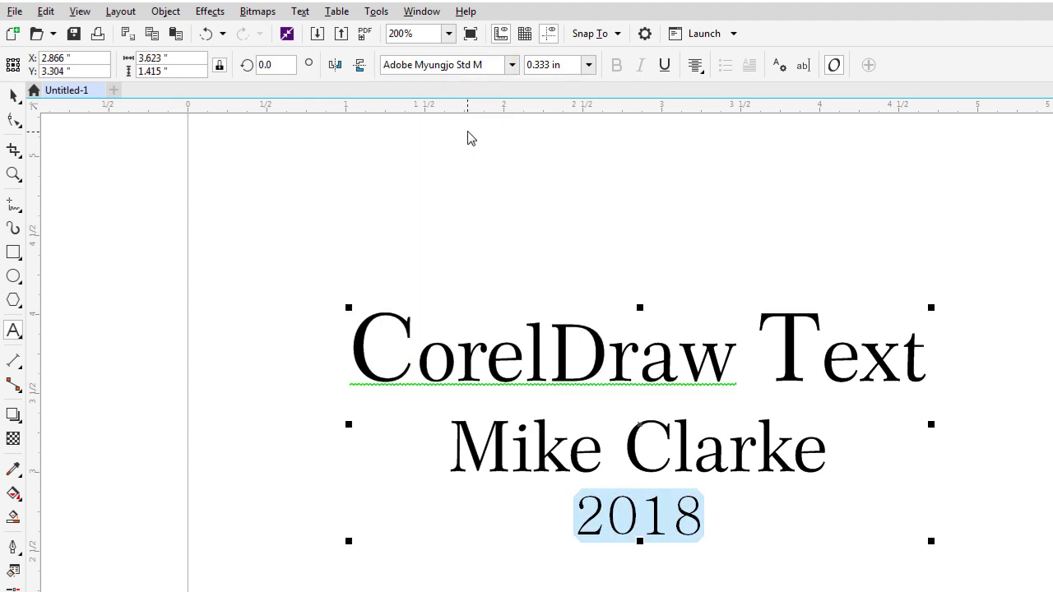
Set the author's name line in Carnivalee Freakshow.
{"action": "left_click_drag", "start_coordinate": [826, 445], "coordinate": [449, 444]}
{"action": "left_click", "coordinate": [511, 65]}
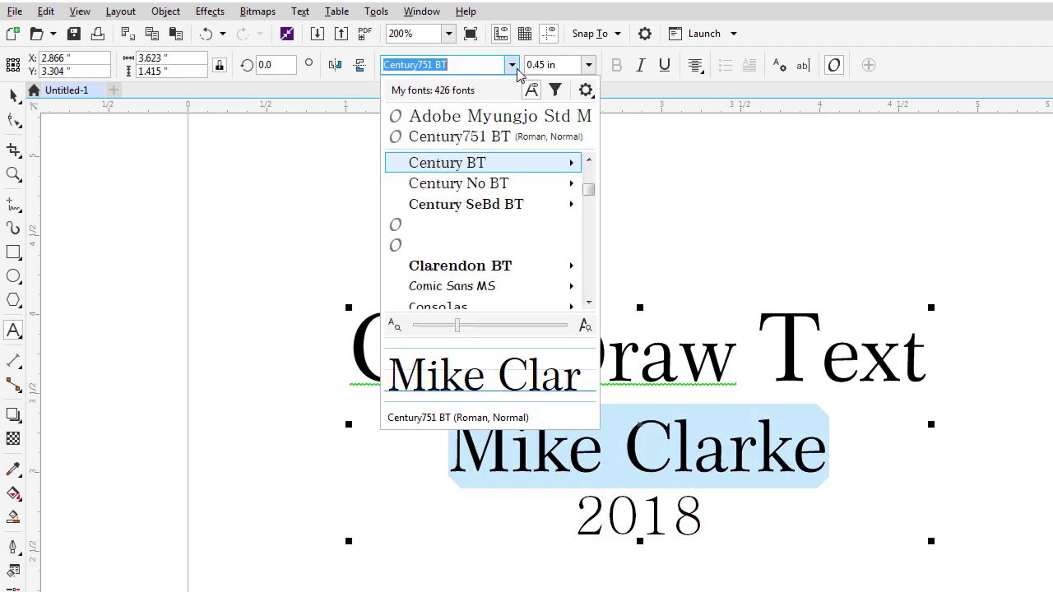
{"action": "left_click", "coordinate": [587, 241]}
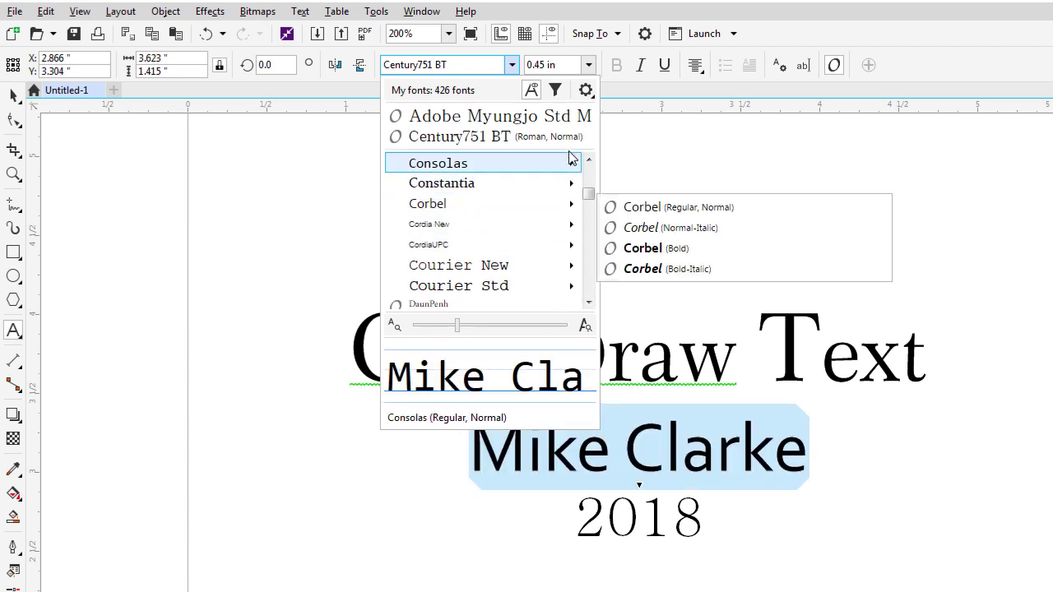
{"action": "left_click", "coordinate": [588, 179]}
{"action": "scroll", "coordinate": [588, 179], "scroll_direction": "up", "scroll_amount": 1}
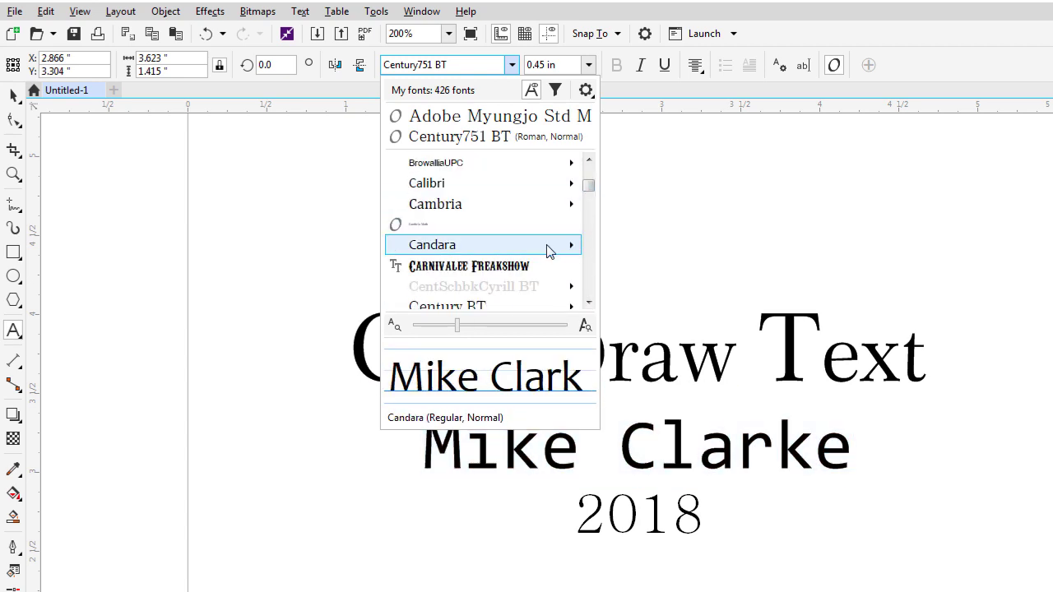
{"action": "left_click", "coordinate": [532, 266]}
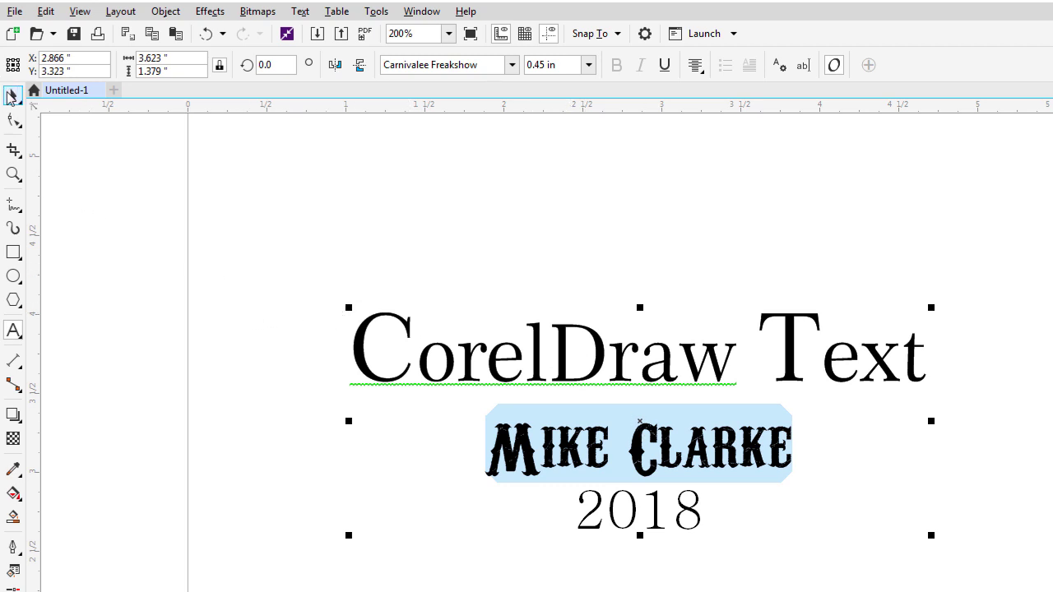
{"action": "left_click", "coordinate": [13, 95]}
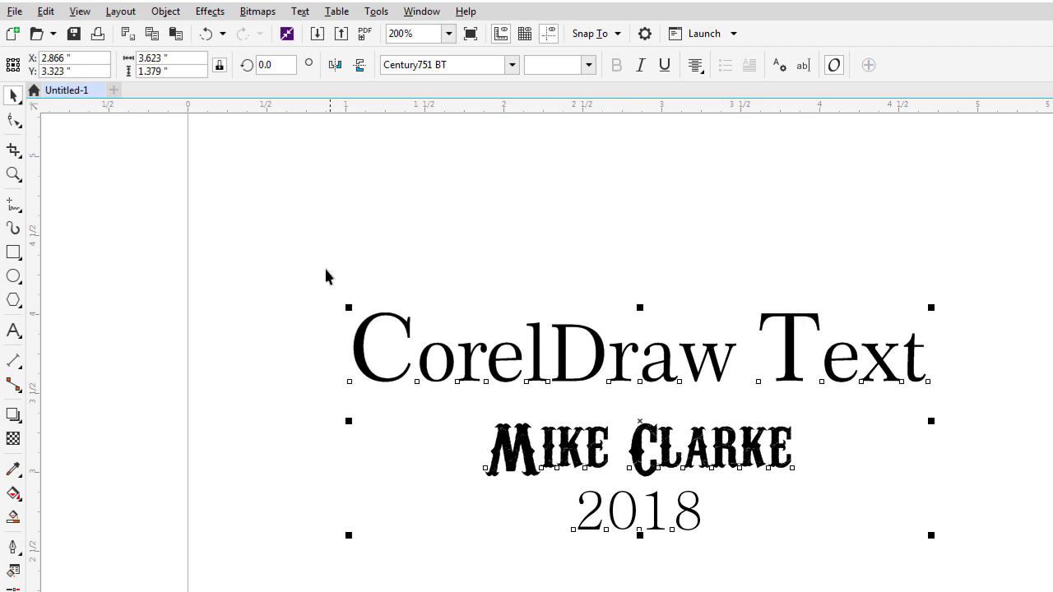
Set the C of CorelDraw in Adobe Myungjo Std M.
{"action": "double_click", "coordinate": [466, 364]}
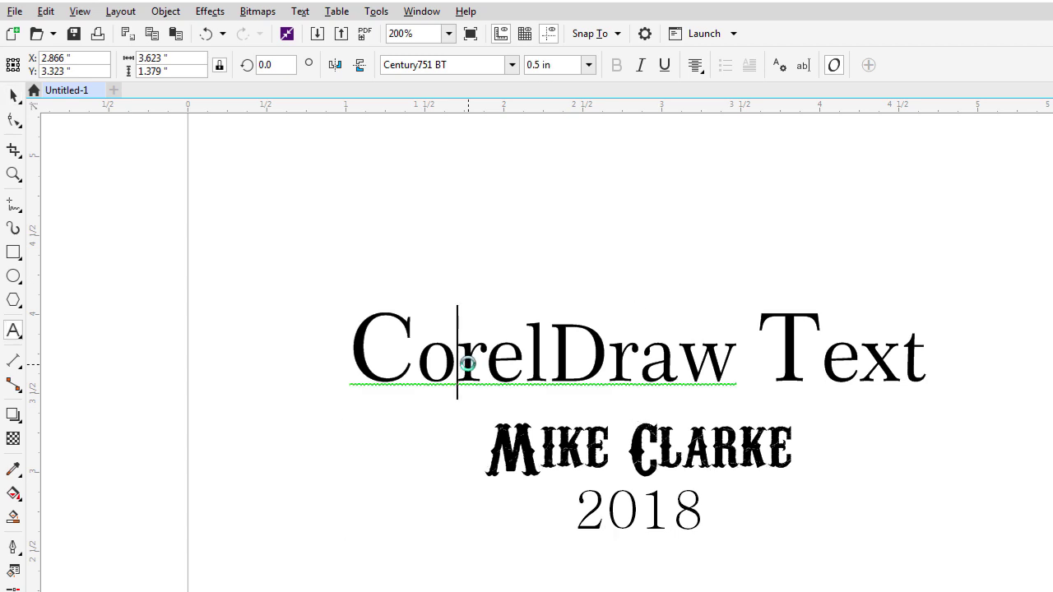
{"action": "left_click_drag", "start_coordinate": [359, 354], "coordinate": [417, 362]}
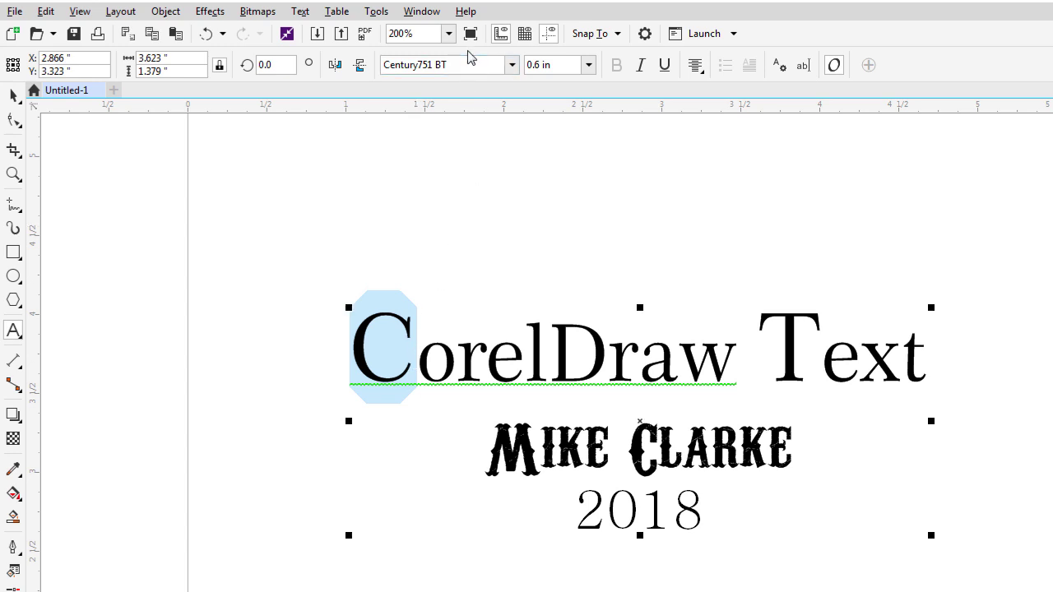
{"action": "left_click", "coordinate": [511, 64]}
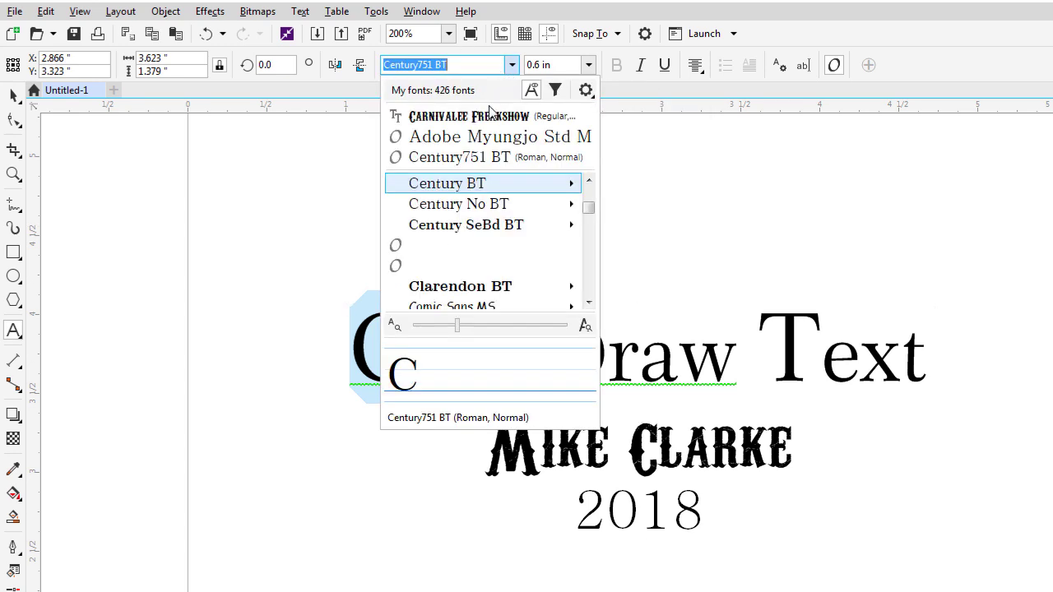
{"action": "left_click", "coordinate": [507, 142]}
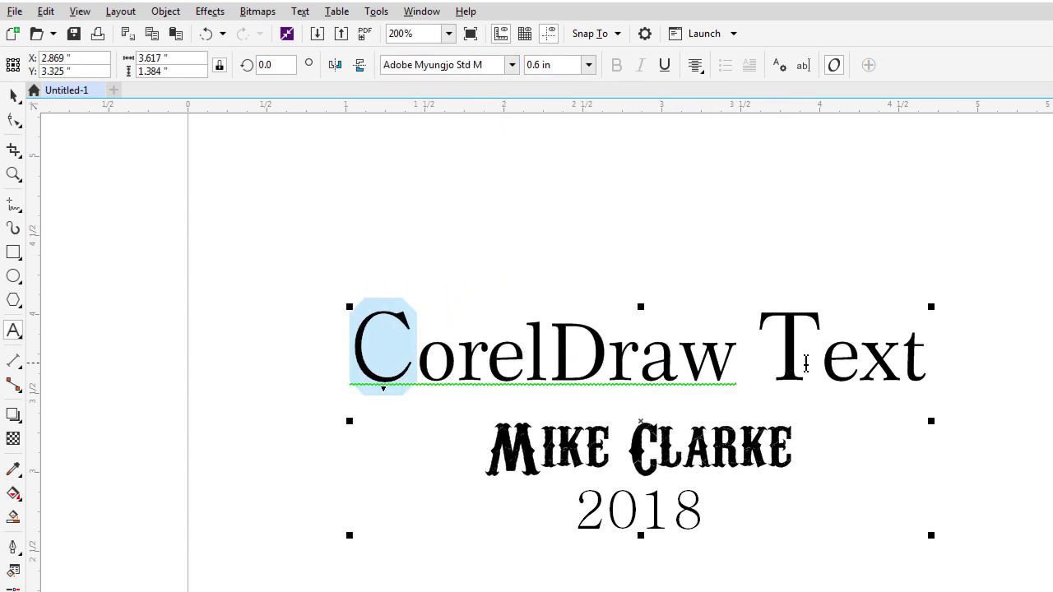
Set the T of Text in the bold Bodoni Bd BT font.
{"action": "left_click_drag", "start_coordinate": [806, 360], "coordinate": [775, 364]}
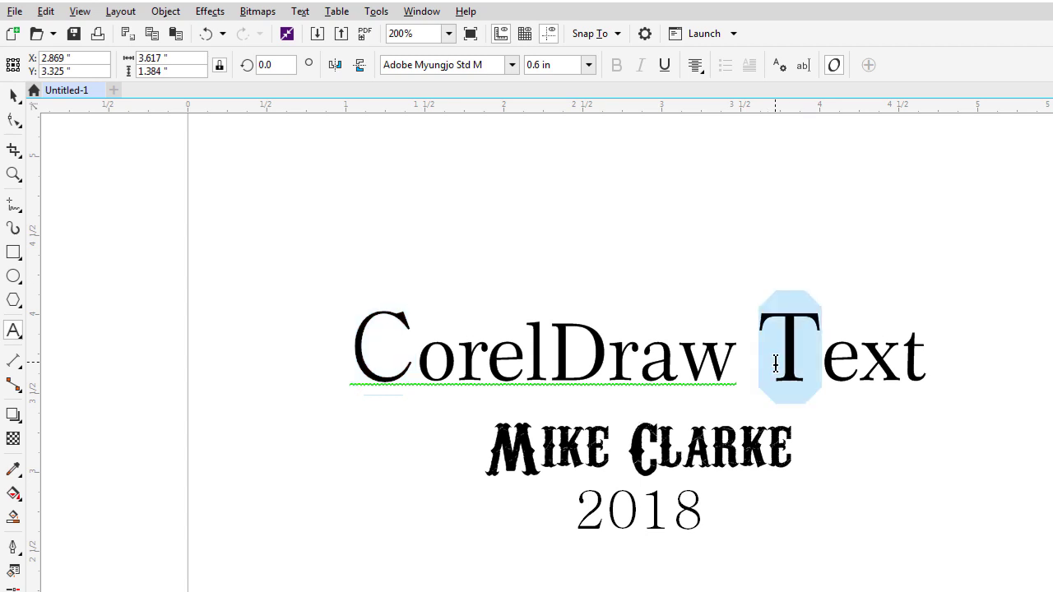
{"action": "left_click", "coordinate": [511, 65]}
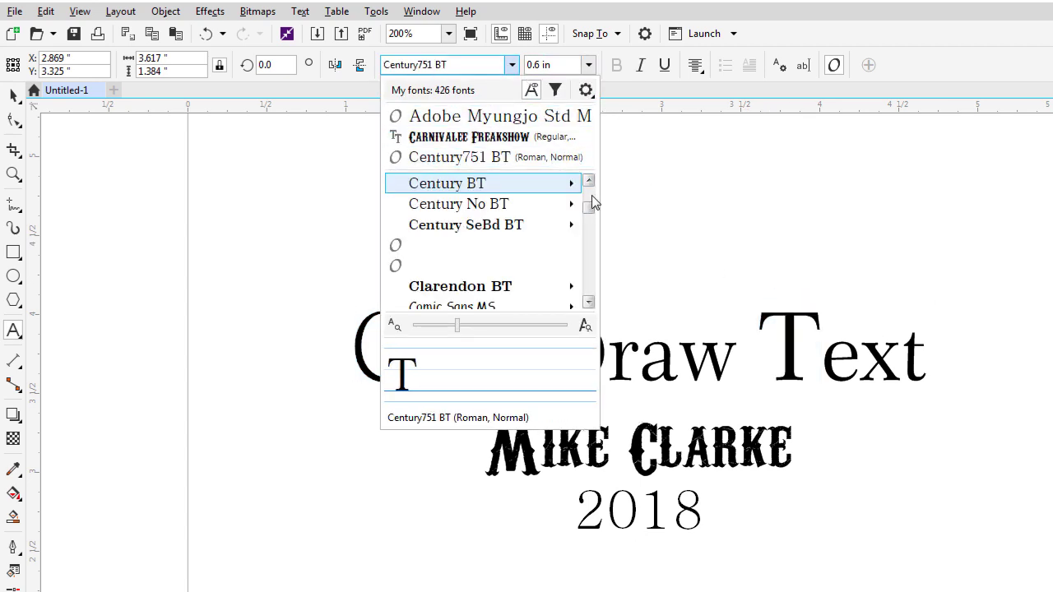
{"action": "scroll", "coordinate": [591, 195], "scroll_direction": "up", "scroll_amount": 2}
{"action": "scroll", "coordinate": [591, 195], "scroll_direction": "up", "scroll_amount": 2}
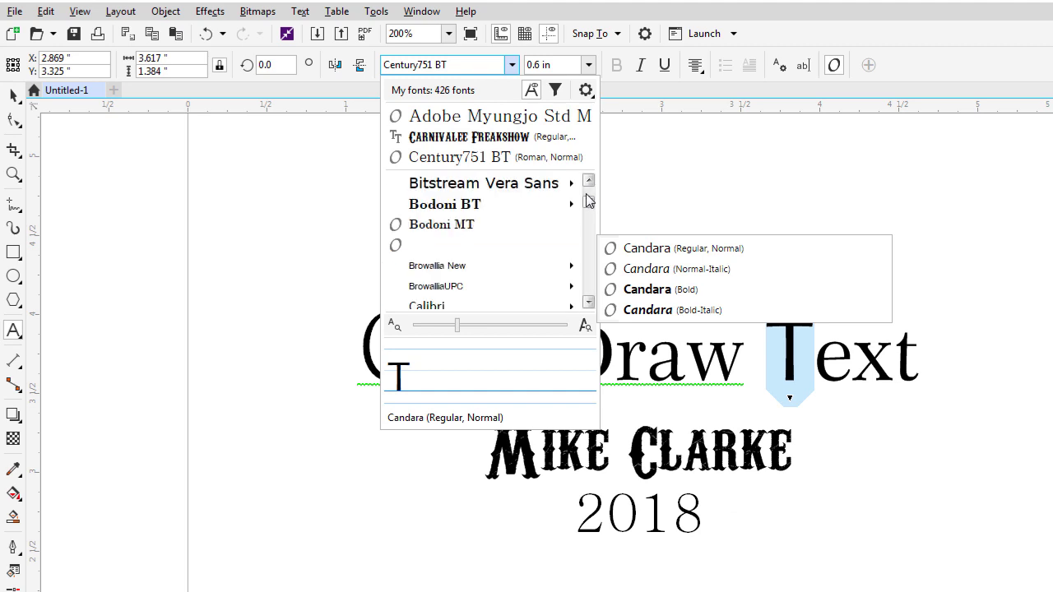
{"action": "mouse_move", "coordinate": [507, 204]}
{"action": "left_click", "coordinate": [666, 207]}
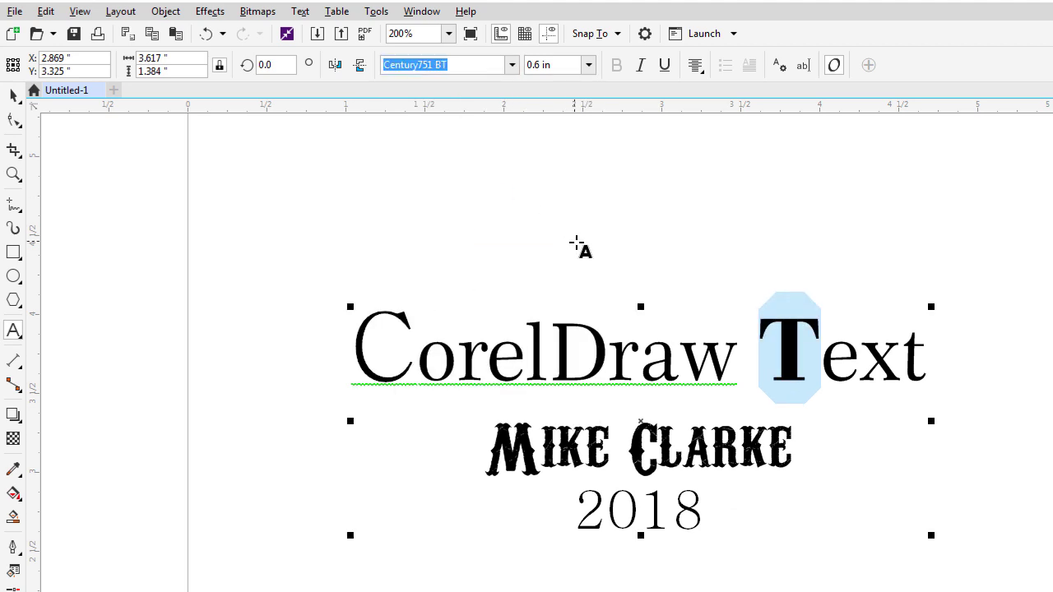
{"action": "left_click", "coordinate": [14, 99]}
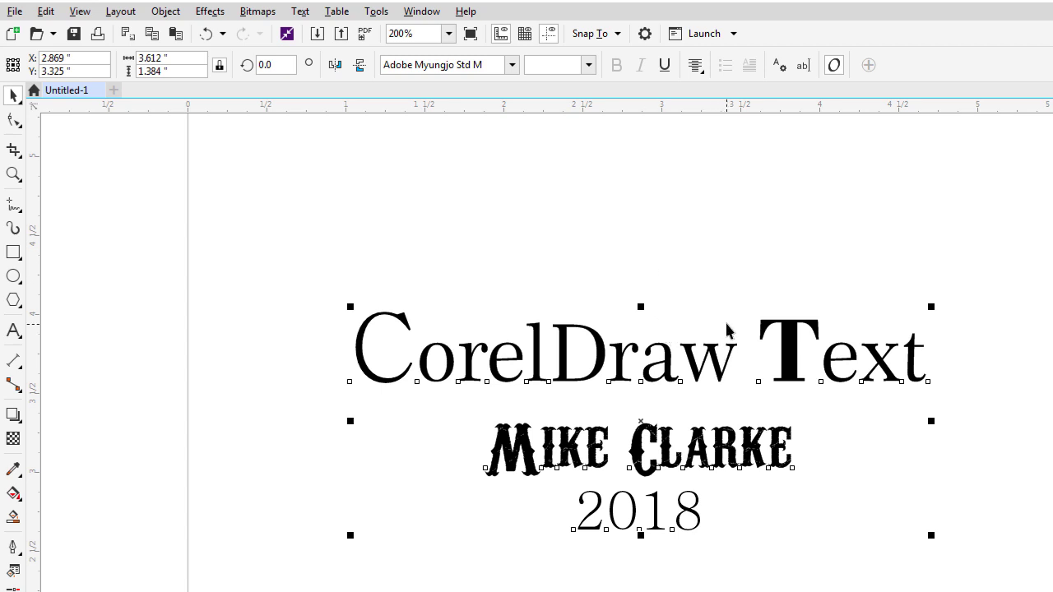
Select the year 2018 inside the title text and try underline, leaving it off.
{"action": "left_click", "coordinate": [744, 533]}
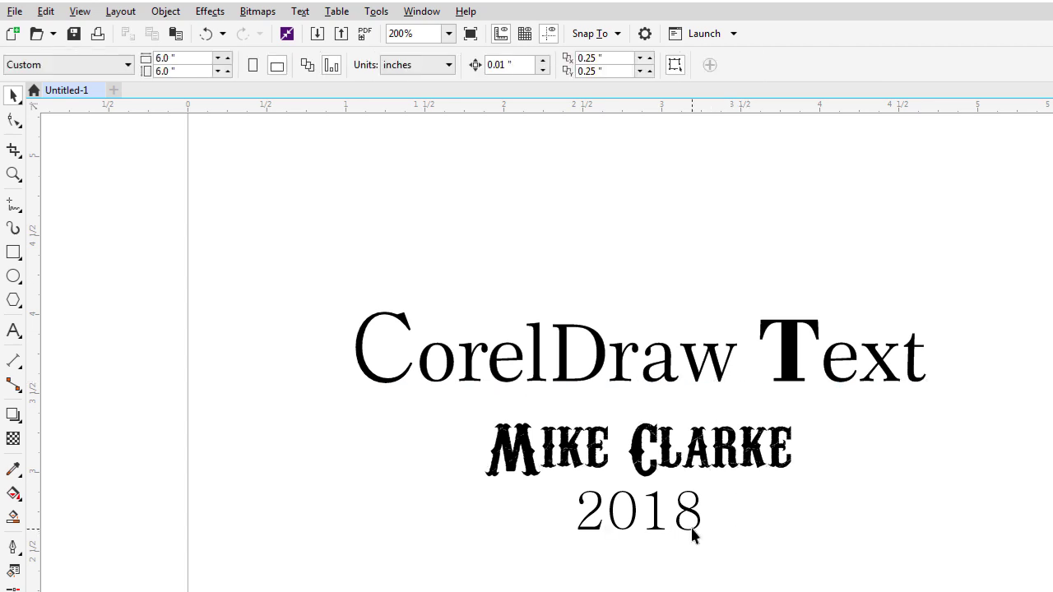
{"action": "left_click", "coordinate": [696, 520]}
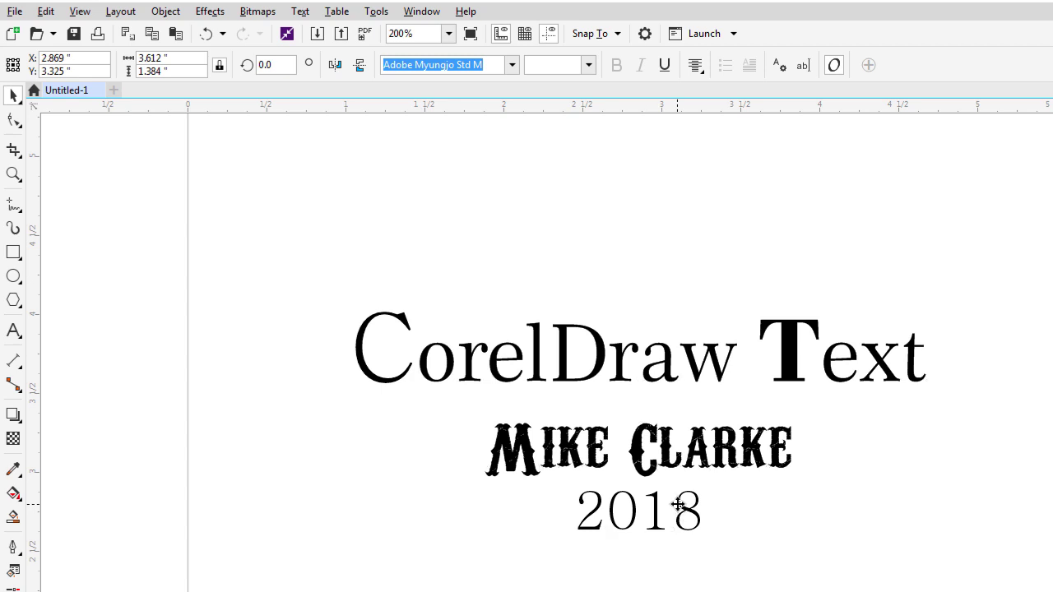
{"action": "double_click", "coordinate": [673, 511]}
{"action": "left_click_drag", "start_coordinate": [711, 515], "coordinate": [575, 512]}
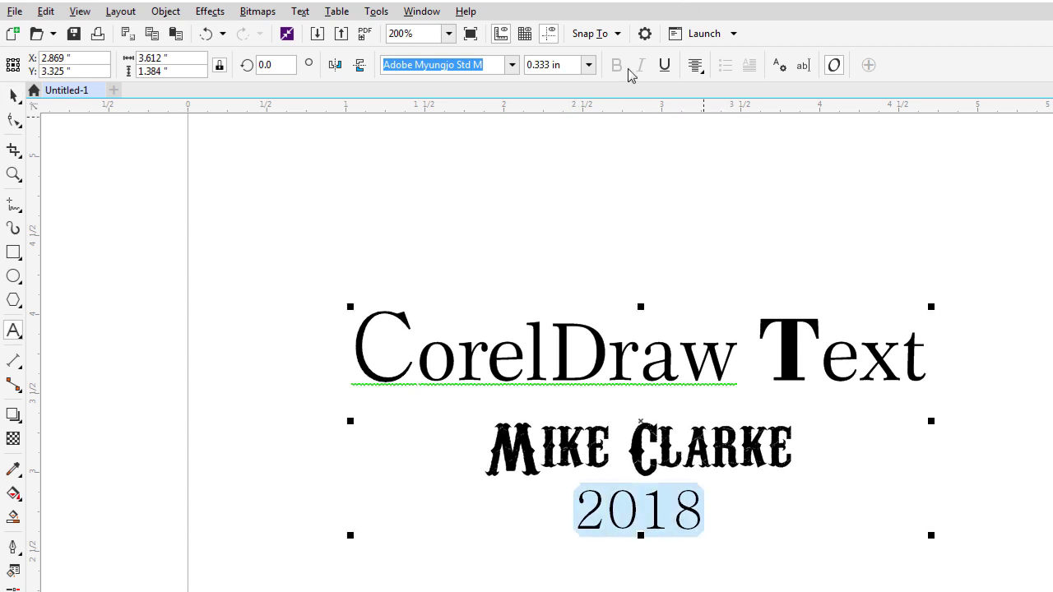
{"action": "left_click", "coordinate": [664, 66]}
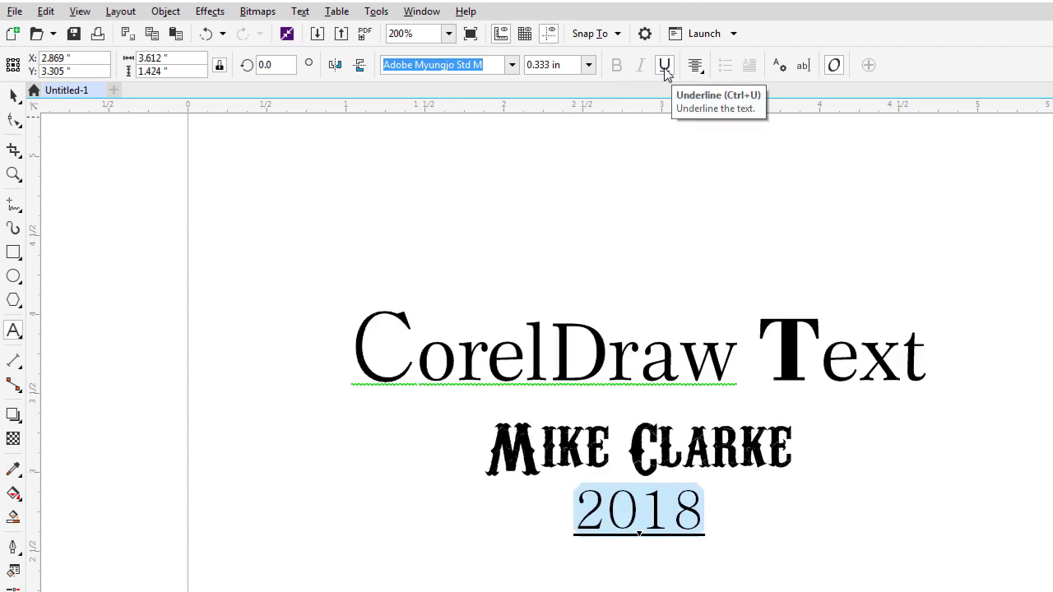
{"action": "left_click", "coordinate": [665, 68]}
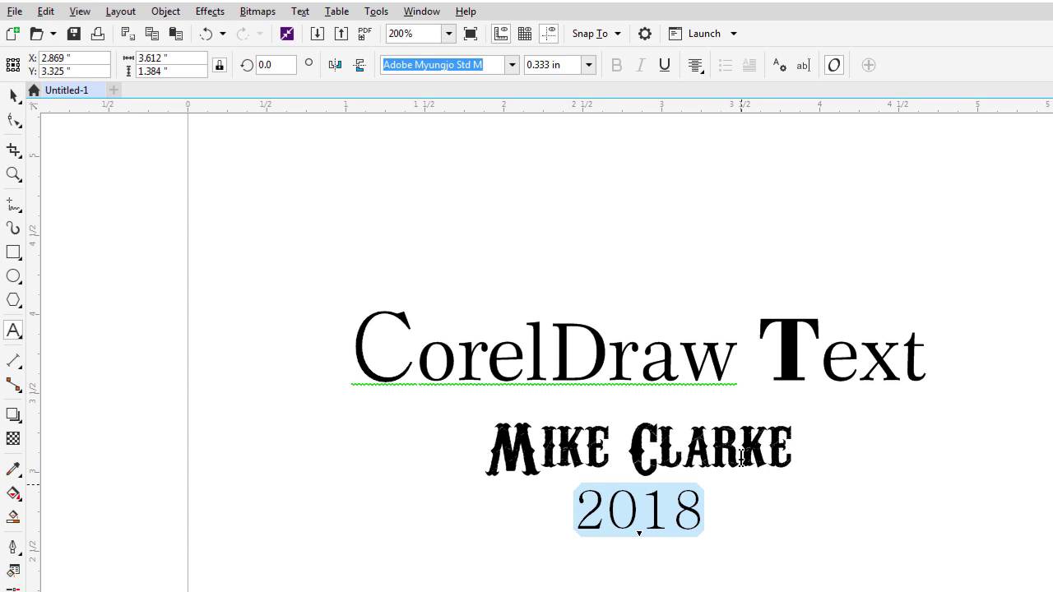
Set 2018 in plain Arial after trying bold and italic, then select the name line.
{"action": "left_click", "coordinate": [511, 66]}
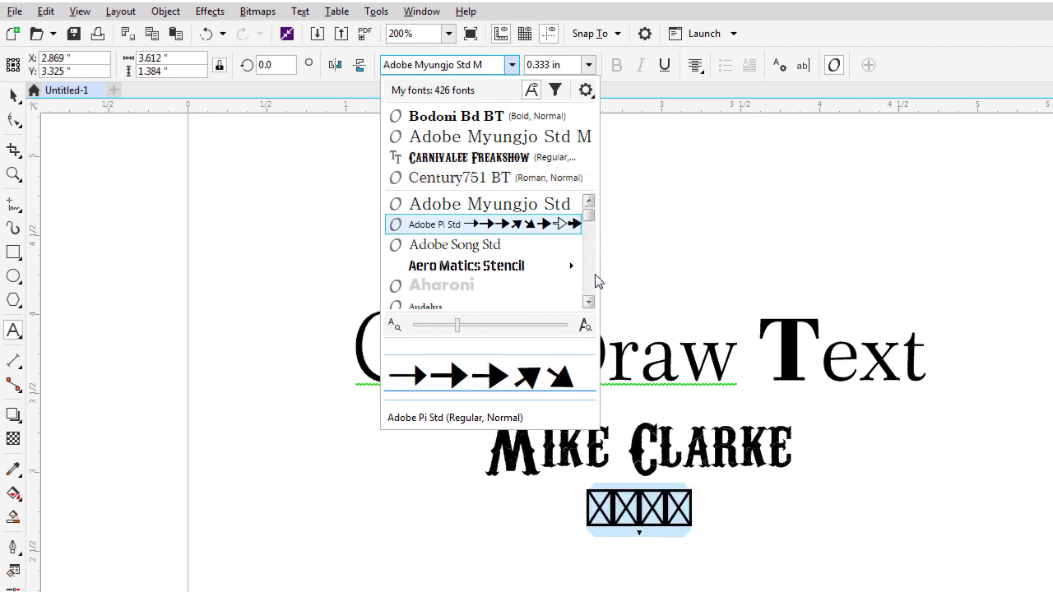
{"action": "scroll", "coordinate": [594, 278], "scroll_direction": "down", "scroll_amount": 4}
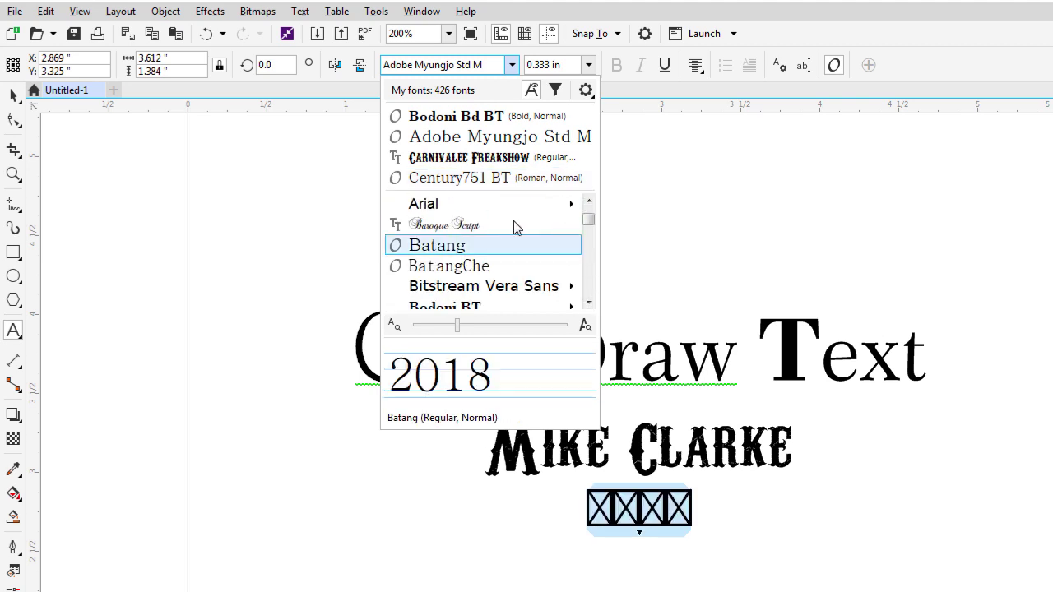
{"action": "left_click", "coordinate": [471, 204]}
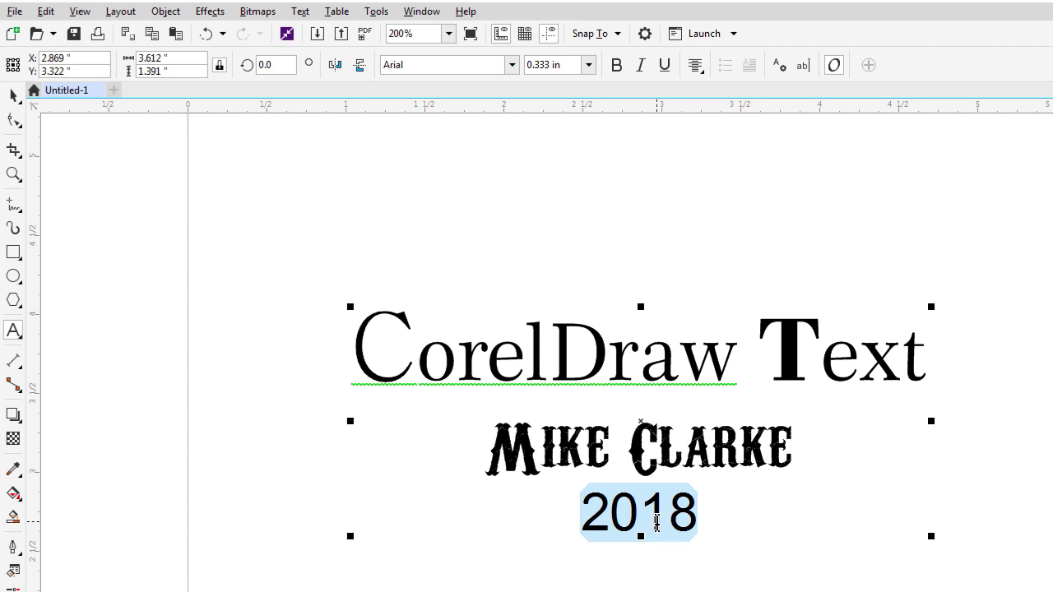
{"action": "left_click", "coordinate": [617, 65]}
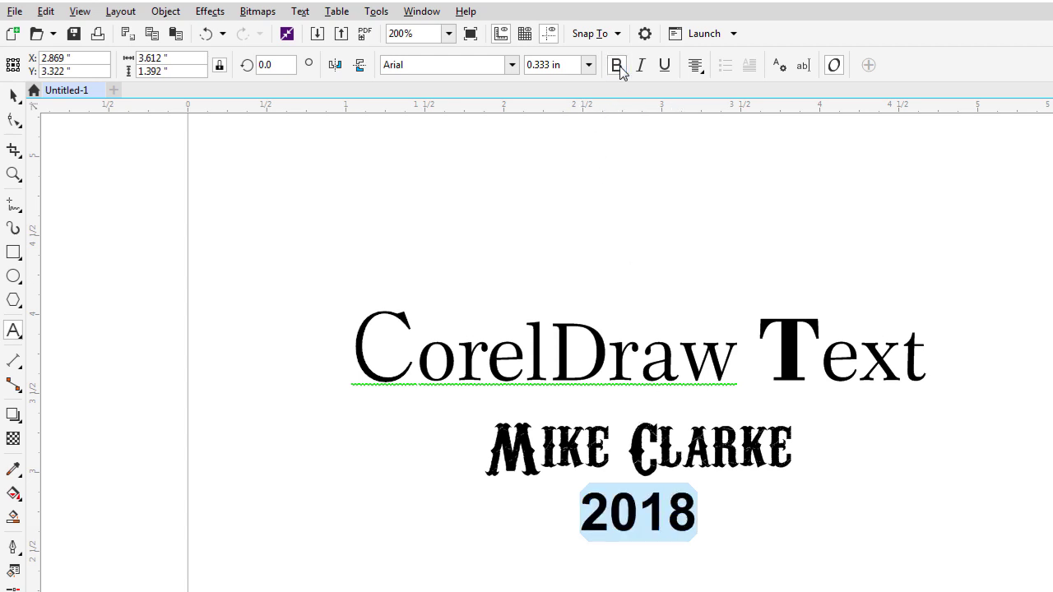
{"action": "left_click", "coordinate": [640, 65]}
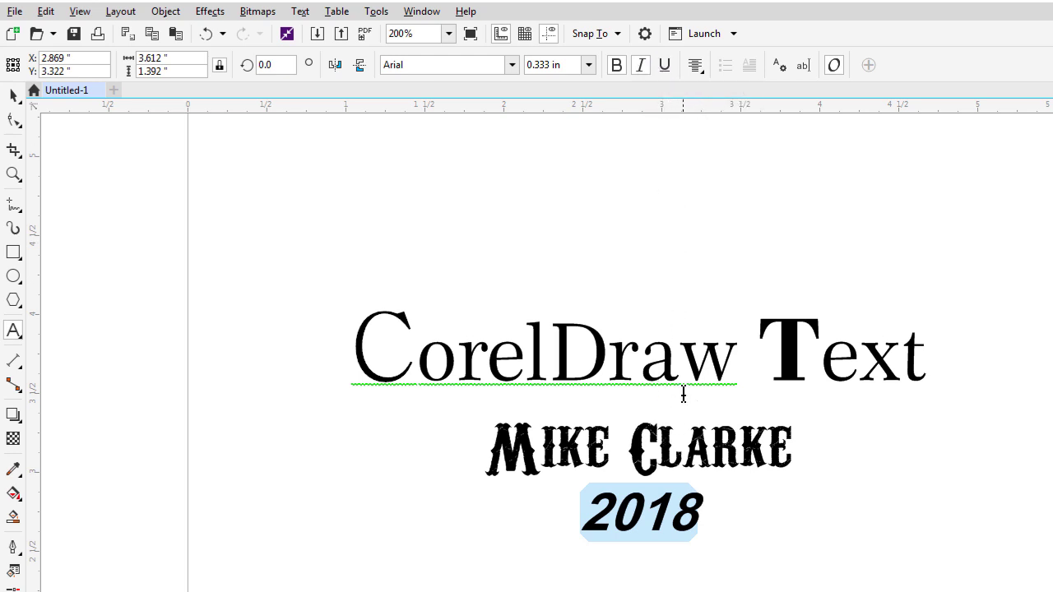
{"action": "left_click", "coordinate": [640, 66]}
{"action": "left_click", "coordinate": [617, 67]}
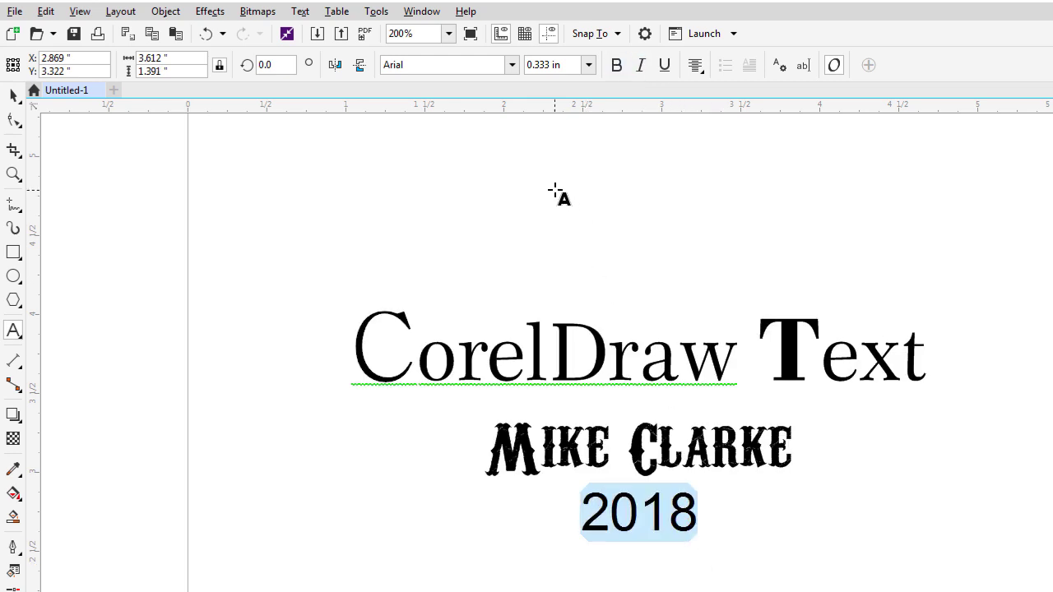
{"action": "left_click", "coordinate": [747, 449]}
{"action": "left_click_drag", "start_coordinate": [791, 450], "coordinate": [508, 436]}
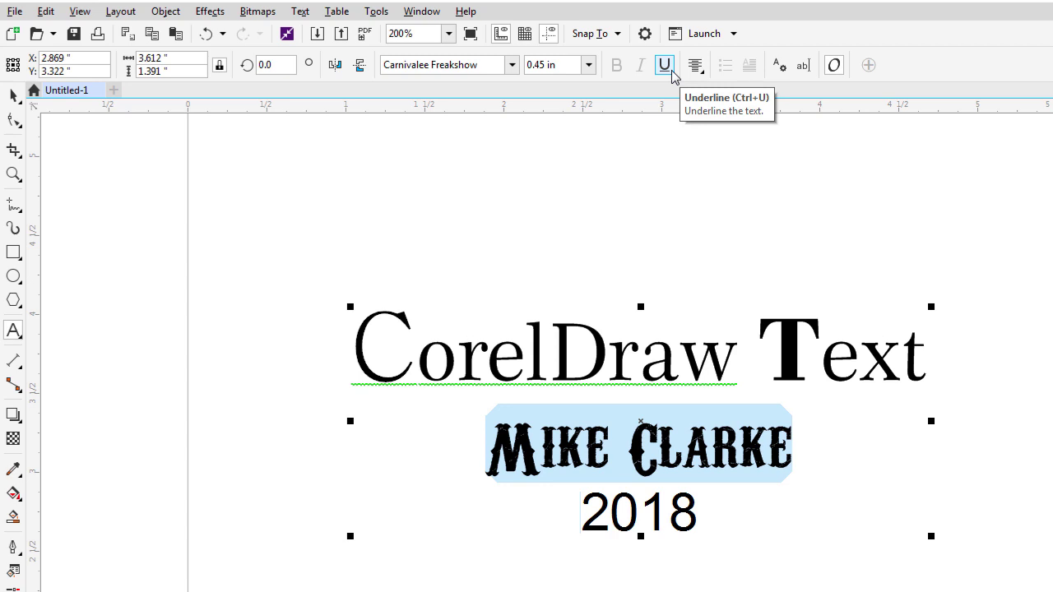
Change the selected name line's font to Century751 BT from the Century BT family.
{"action": "left_click", "coordinate": [511, 65]}
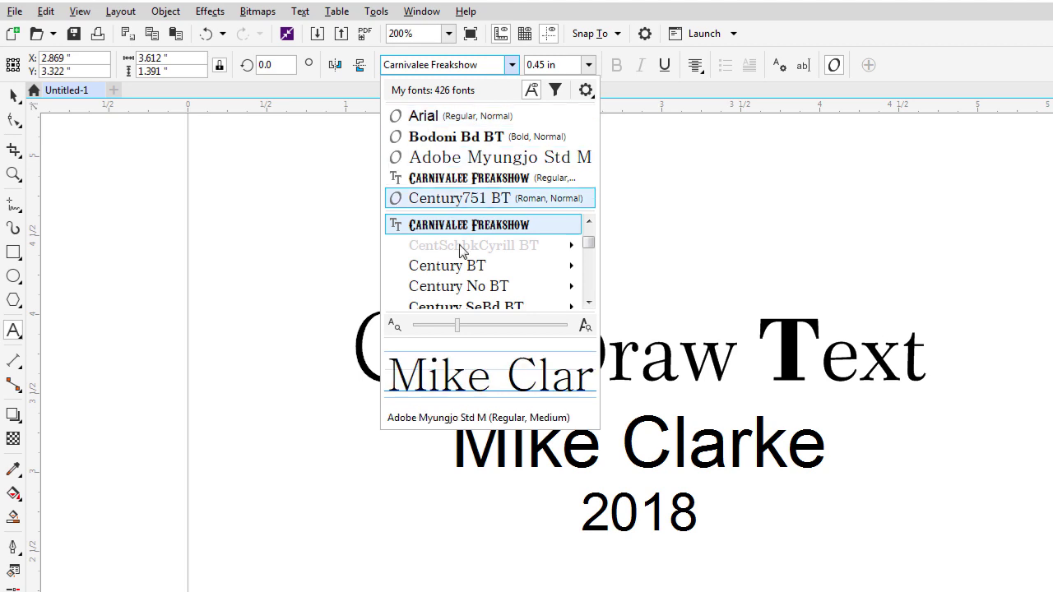
{"action": "mouse_move", "coordinate": [466, 272]}
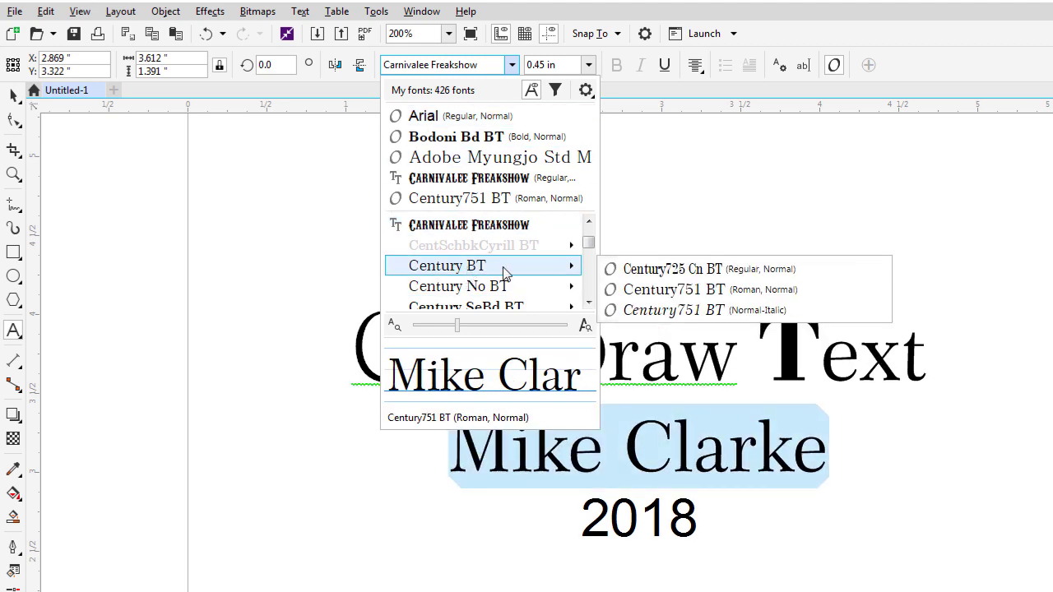
{"action": "left_click", "coordinate": [760, 292]}
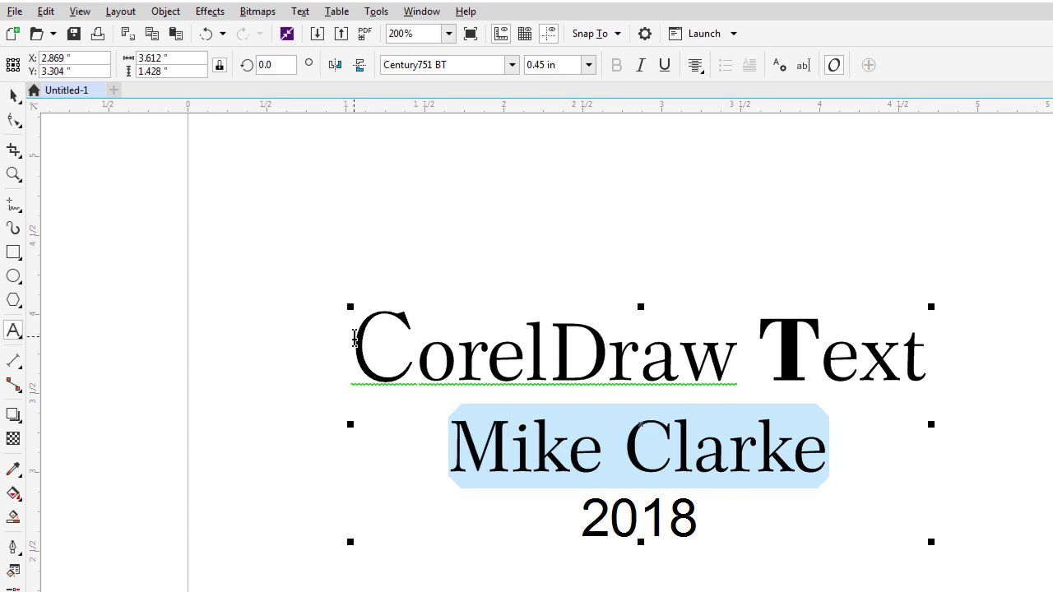
{"action": "left_click_drag", "start_coordinate": [355, 339], "coordinate": [858, 438]}
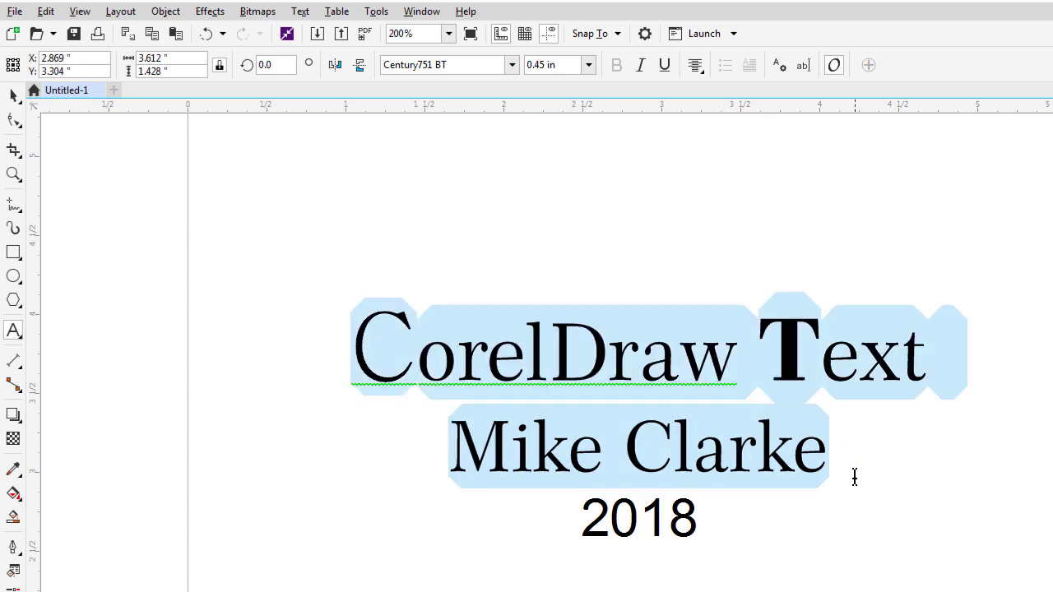
{"action": "left_click_drag", "start_coordinate": [855, 478], "coordinate": [850, 500]}
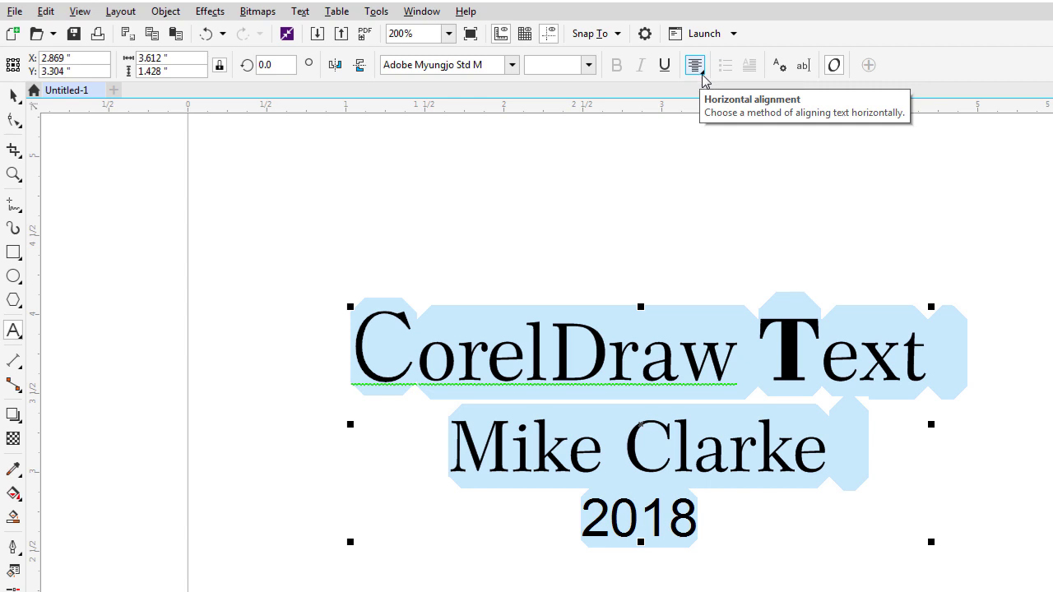
{"action": "left_click", "coordinate": [703, 76]}
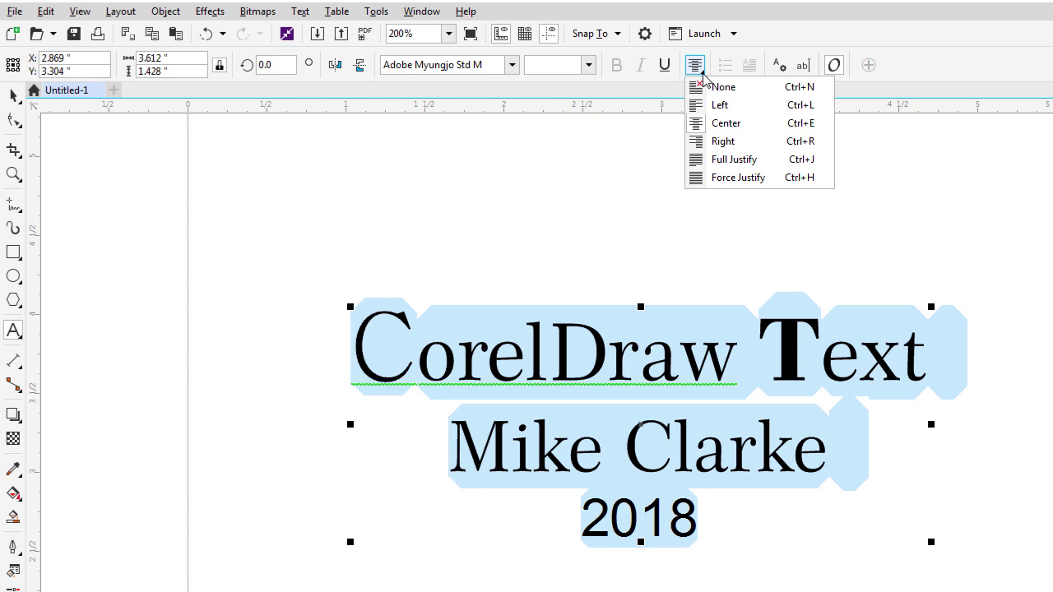
{"action": "left_click", "coordinate": [715, 89]}
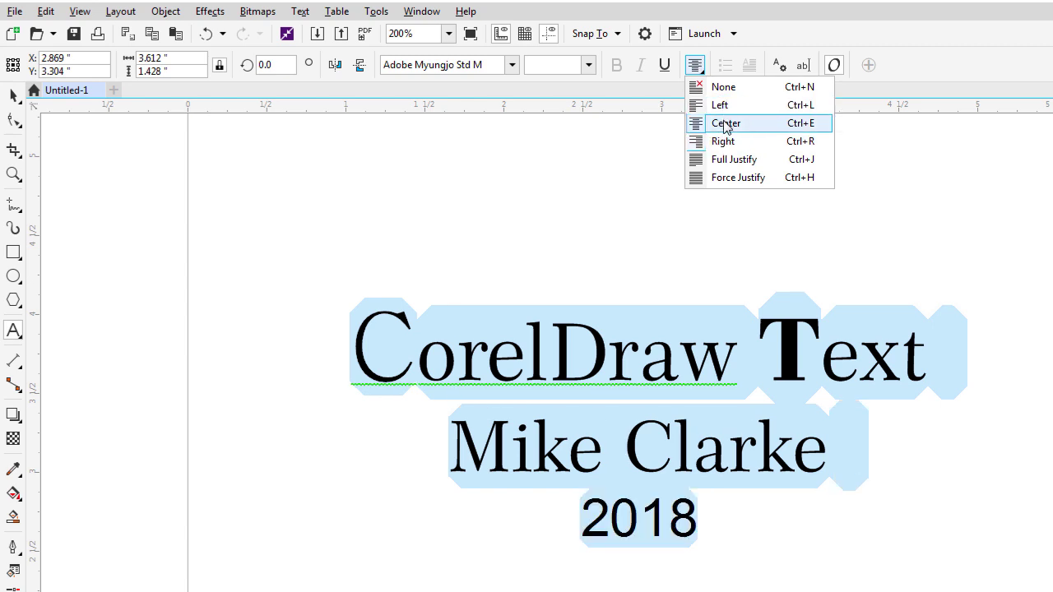
{"action": "left_click", "coordinate": [726, 124]}
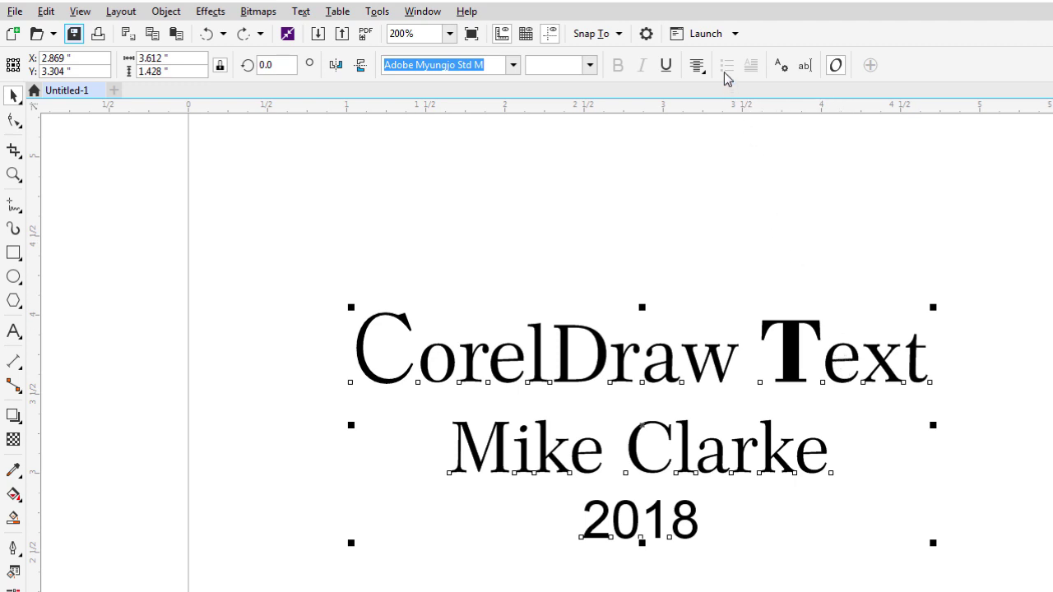
{"action": "left_click", "coordinate": [696, 171]}
{"action": "left_click", "coordinate": [605, 347]}
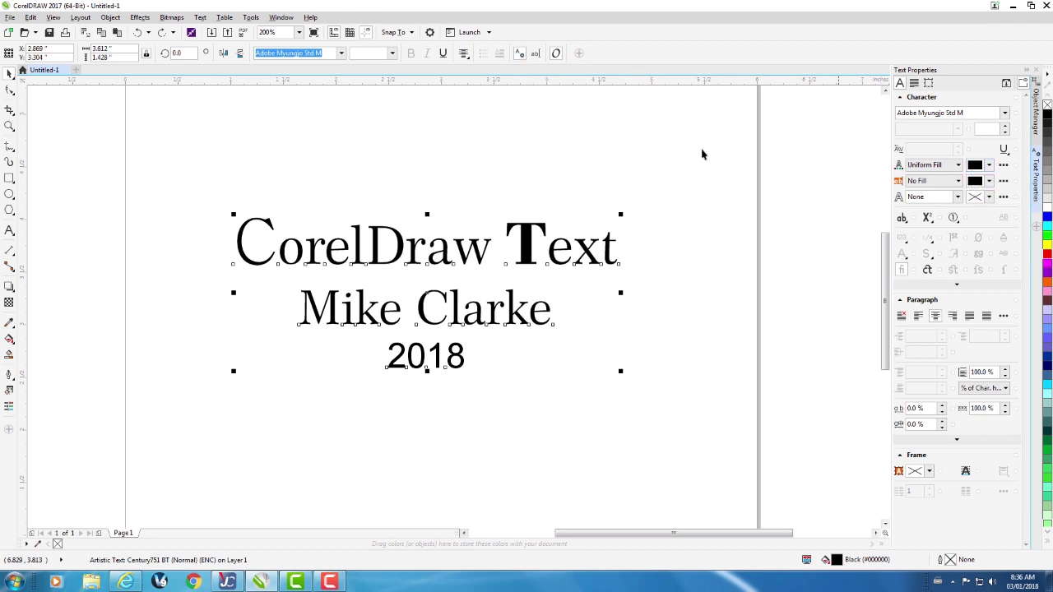
{"action": "left_click", "coordinate": [521, 54]}
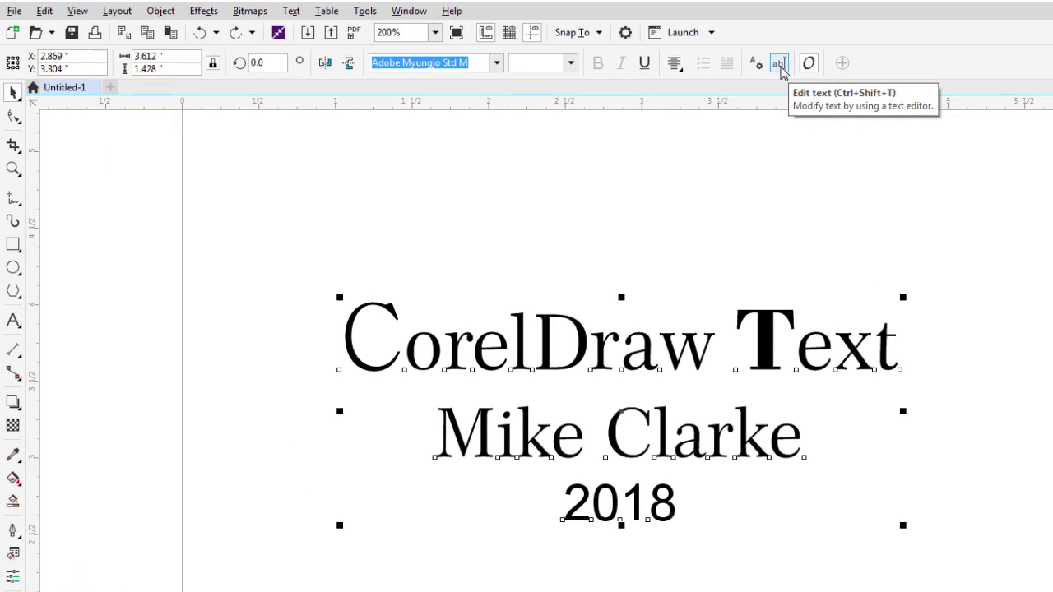
{"action": "left_click", "coordinate": [780, 66]}
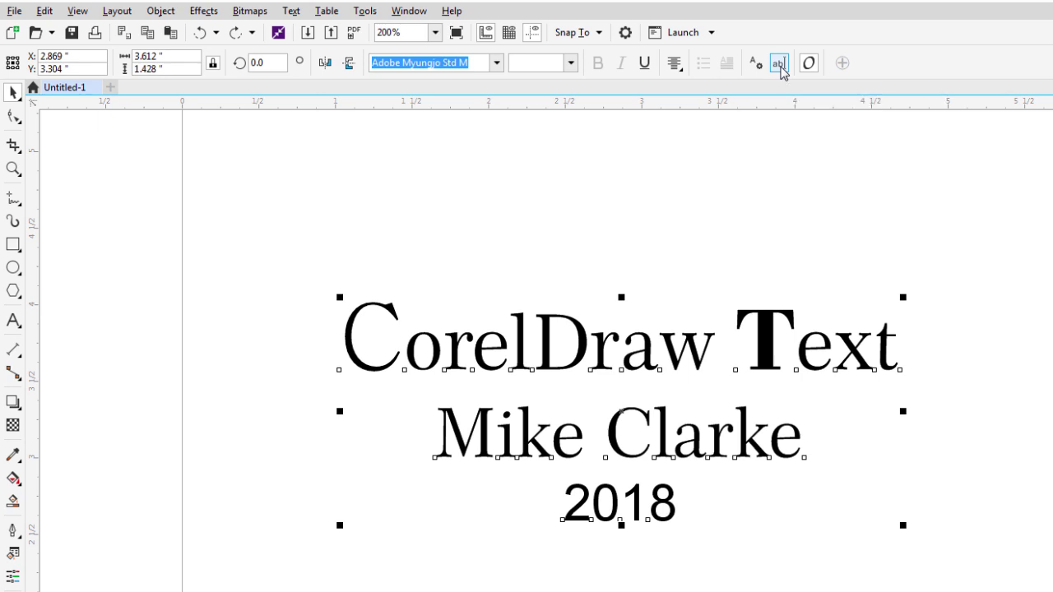
{"action": "left_click", "coordinate": [790, 308]}
{"action": "left_click_drag", "start_coordinate": [789, 307], "coordinate": [689, 271]}
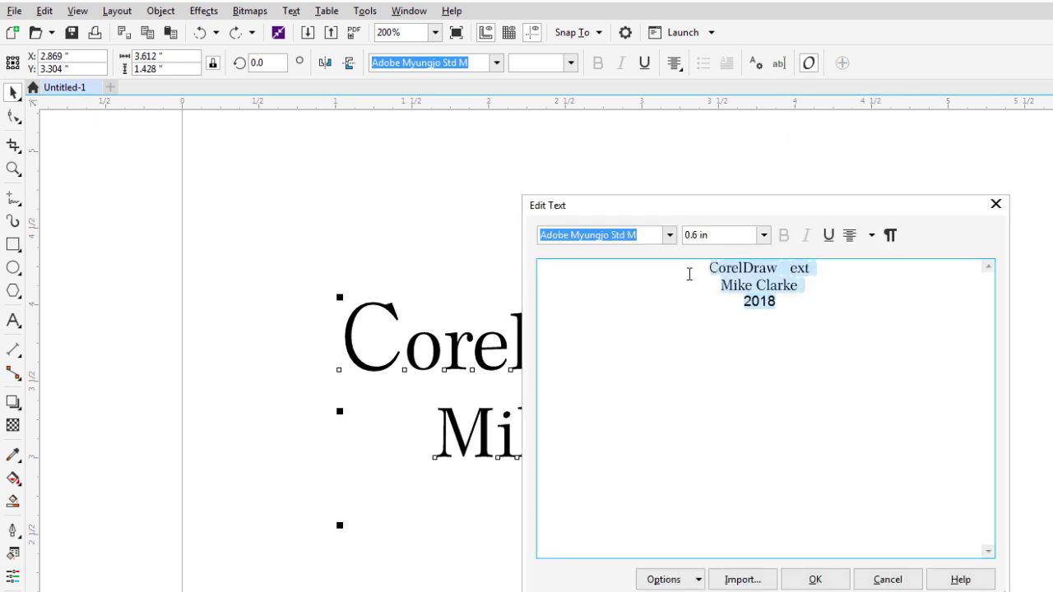
{"action": "left_click", "coordinate": [797, 288]}
{"action": "left_click_drag", "start_coordinate": [774, 301], "coordinate": [702, 274]}
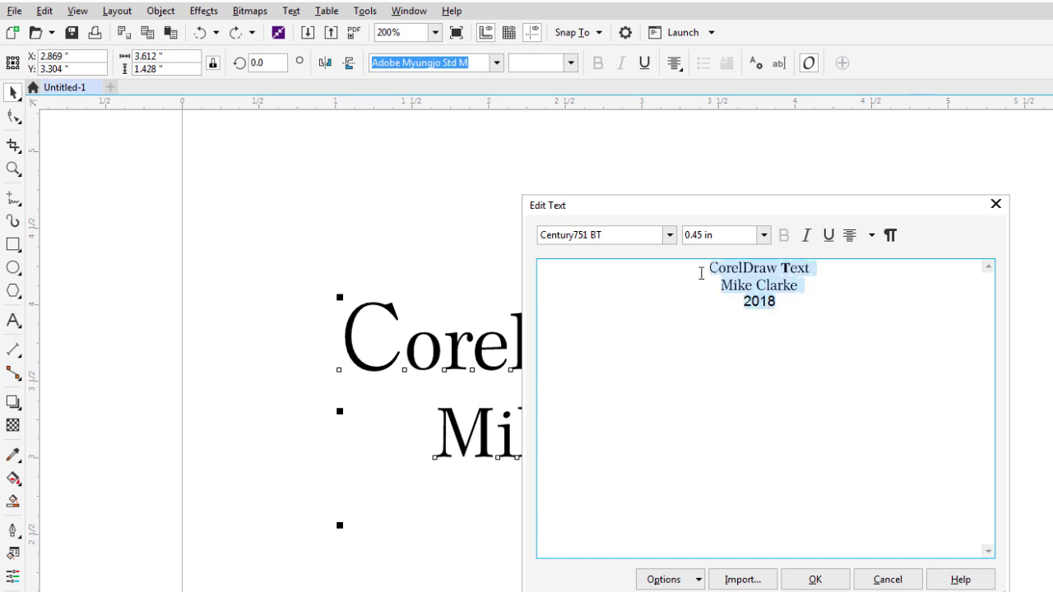
{"action": "left_click", "coordinate": [887, 580]}
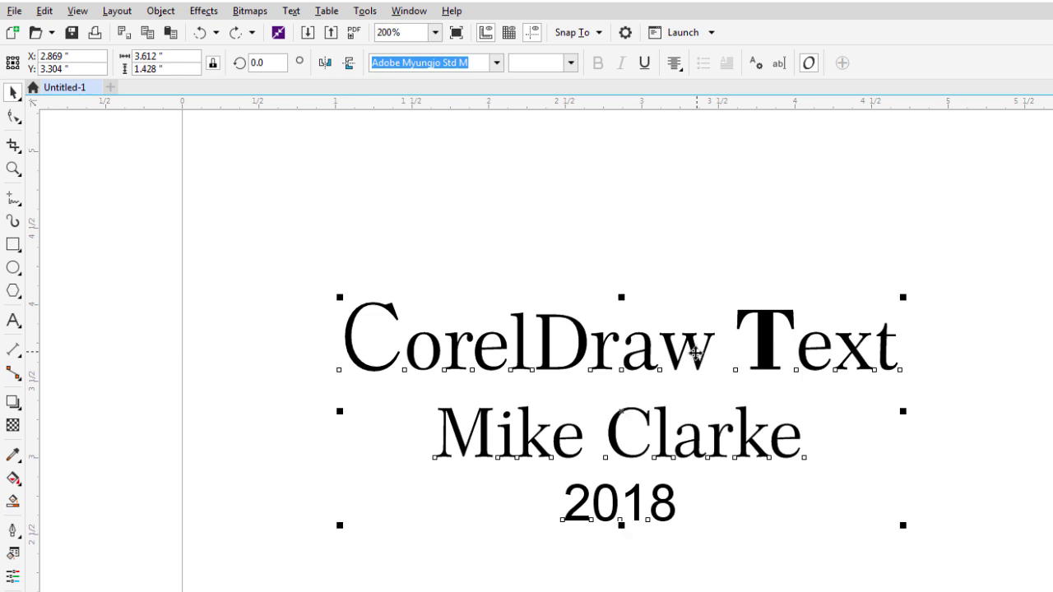
{"action": "double_click", "coordinate": [695, 352]}
{"action": "left_click_drag", "start_coordinate": [673, 494], "coordinate": [311, 298]}
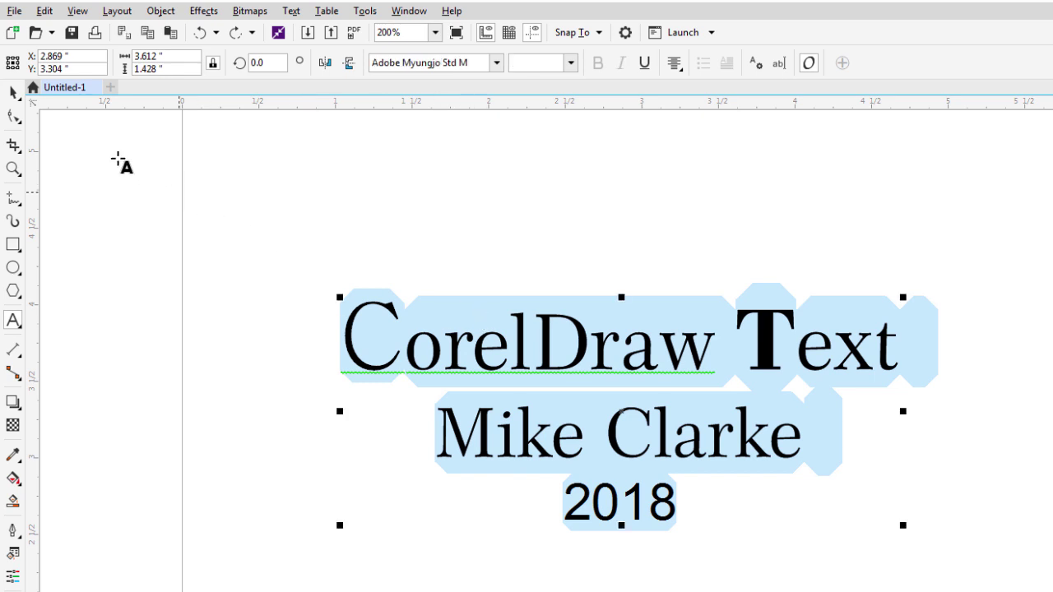
{"action": "left_click", "coordinate": [12, 92]}
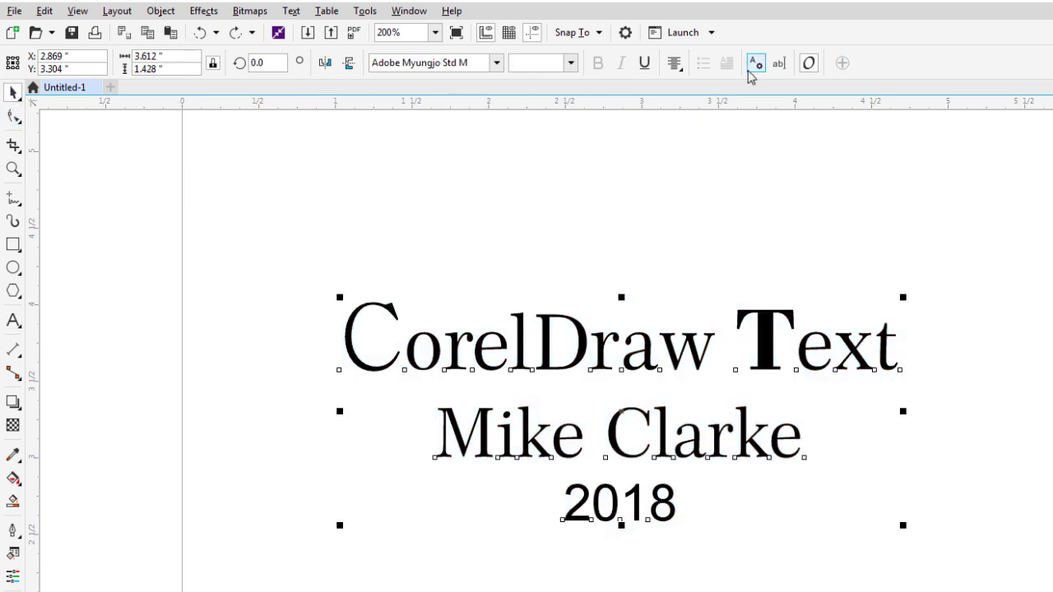
{"action": "left_click", "coordinate": [778, 64]}
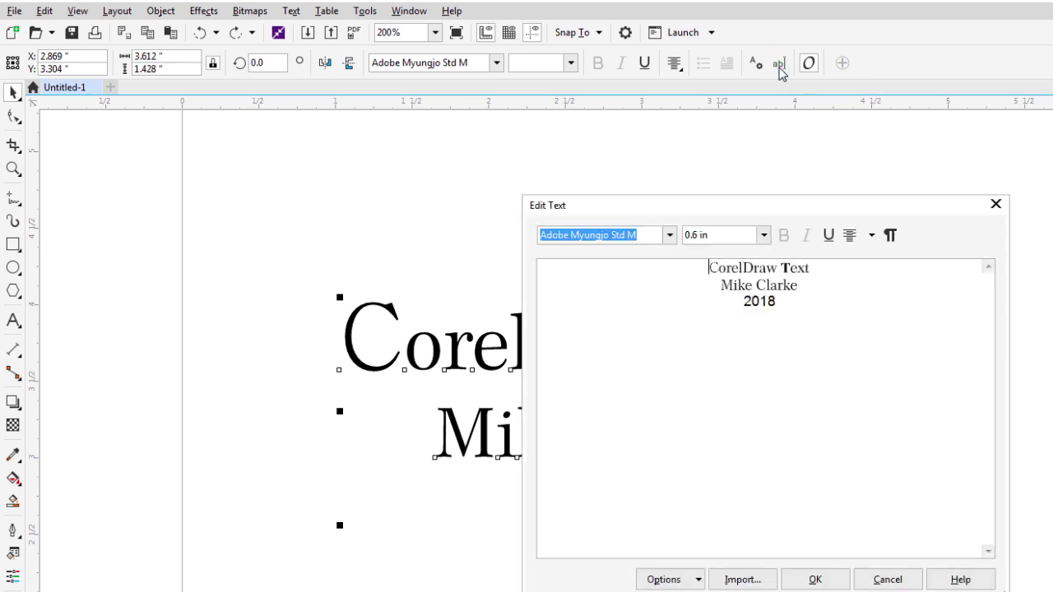
{"action": "left_click_drag", "start_coordinate": [788, 302], "coordinate": [704, 264]}
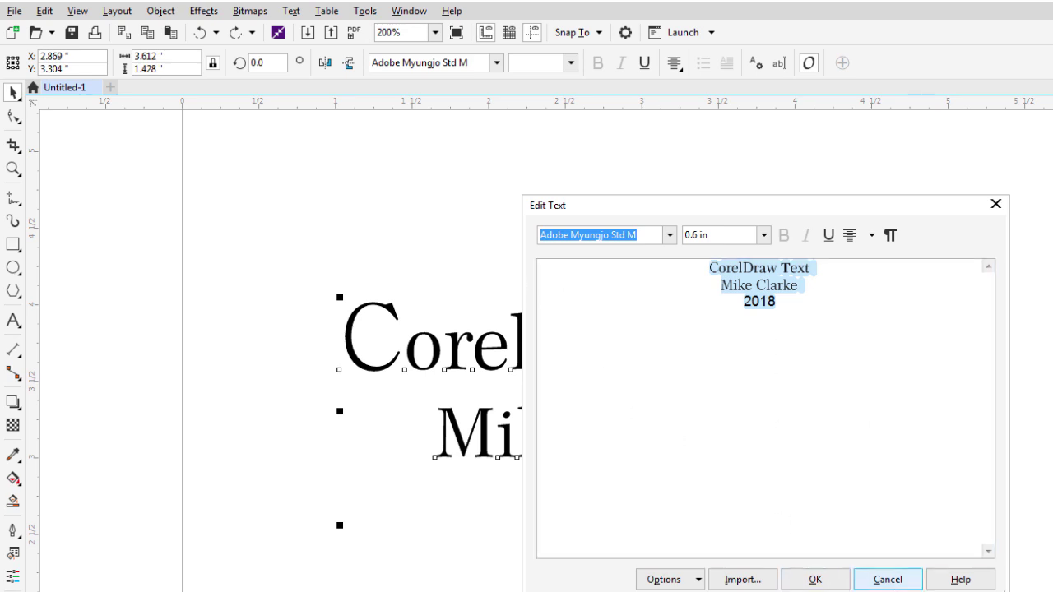
{"action": "left_click", "coordinate": [886, 579]}
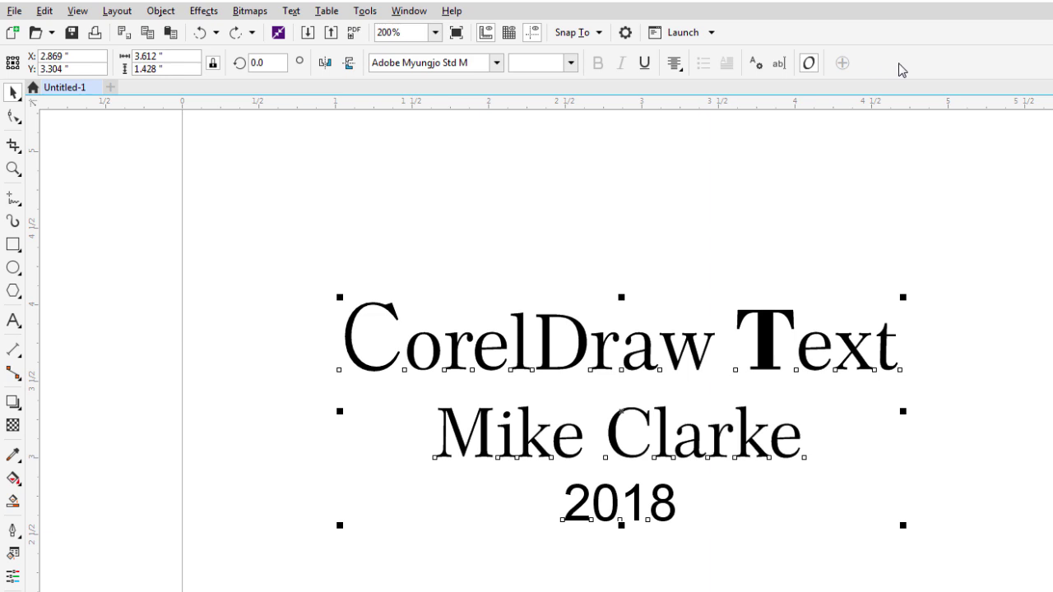
Turn on the Text toolbar from the toolbars list and move it near the property bar.
{"action": "right_click", "coordinate": [902, 70]}
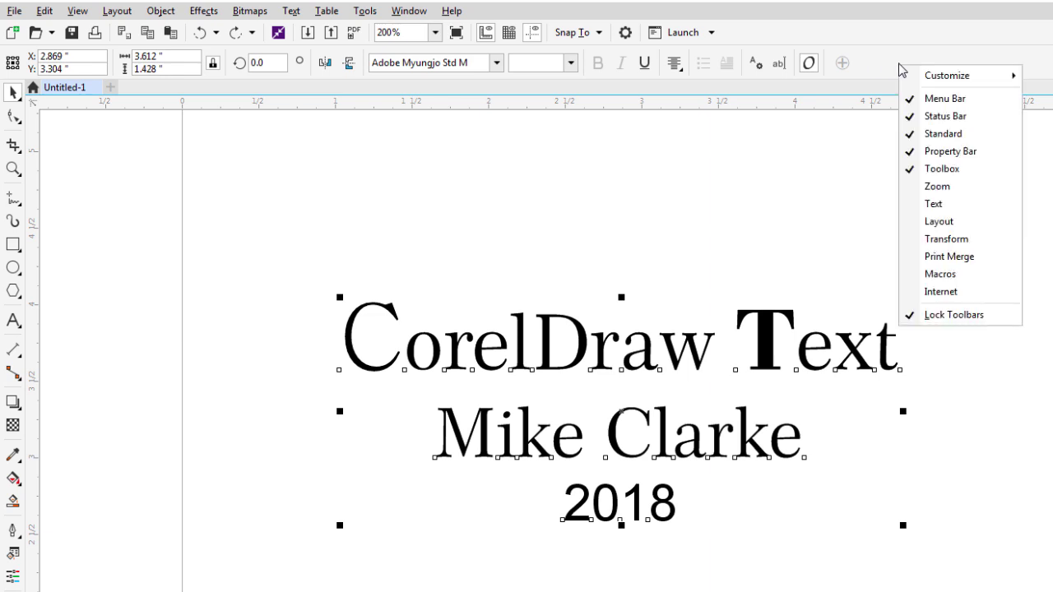
{"action": "right_click", "coordinate": [881, 55]}
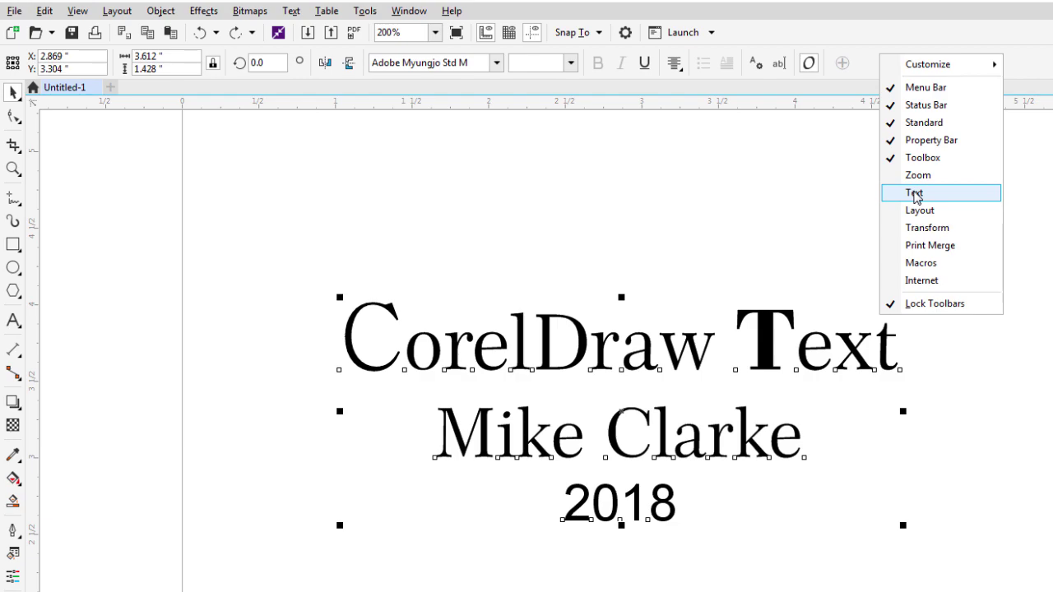
{"action": "left_click", "coordinate": [915, 194]}
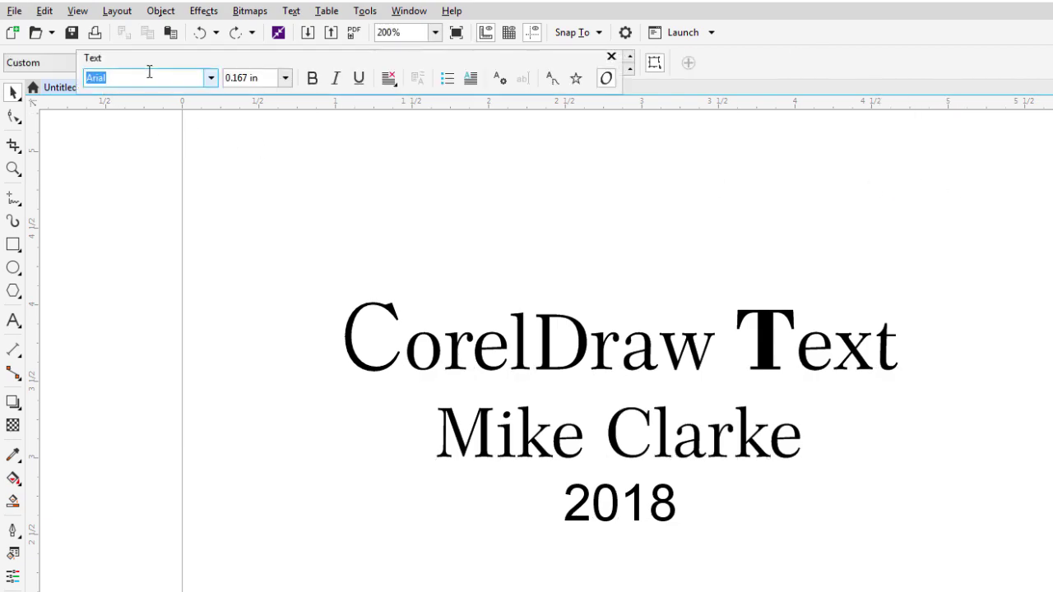
{"action": "left_click_drag", "start_coordinate": [157, 59], "coordinate": [749, 213]}
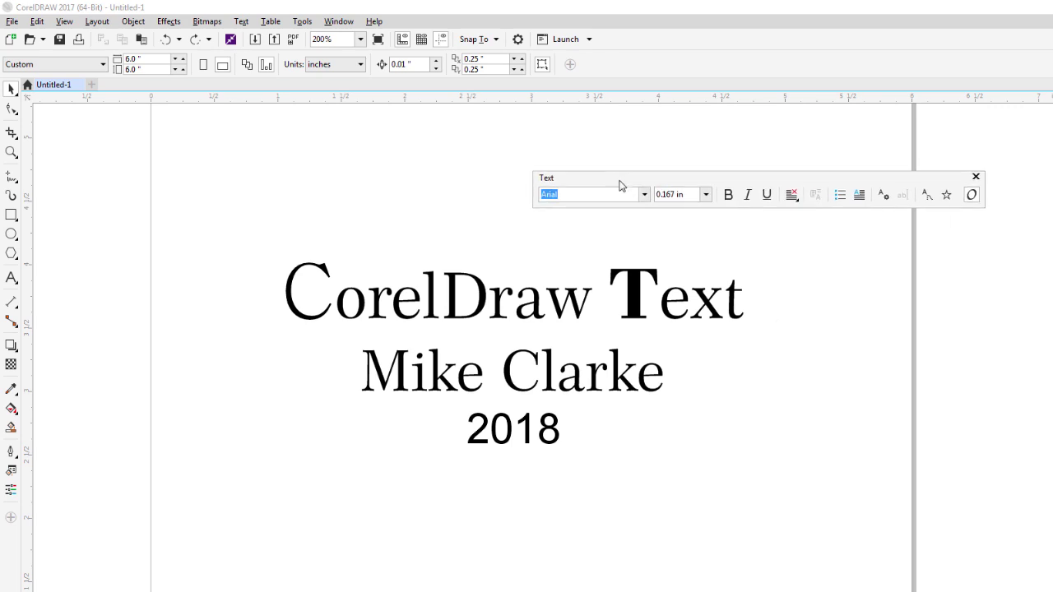
{"action": "left_click_drag", "start_coordinate": [617, 183], "coordinate": [713, 50]}
Dock the Text toolbar in line with the fixed toolbars and check its font field.
{"action": "left_click_drag", "start_coordinate": [714, 65], "coordinate": [715, 93]}
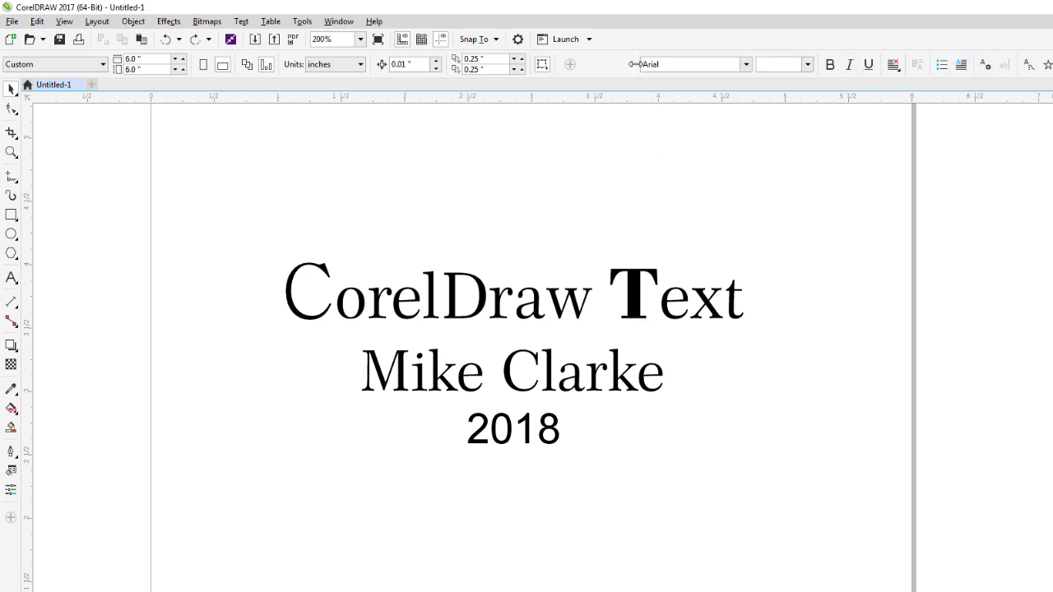
{"action": "left_click_drag", "start_coordinate": [632, 64], "coordinate": [611, 63]}
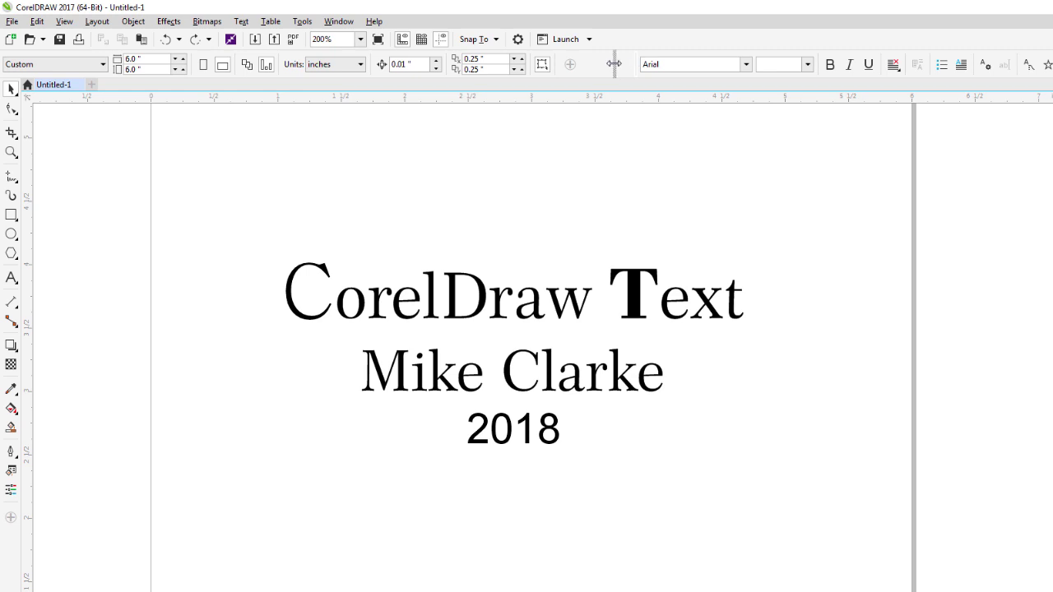
{"action": "left_click", "coordinate": [453, 280]}
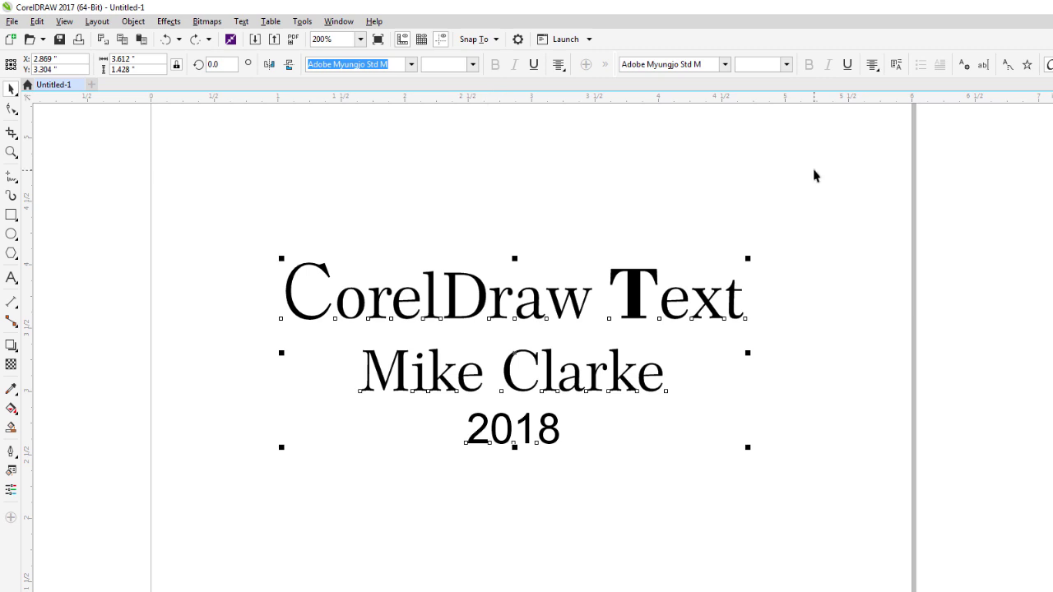
{"action": "left_click", "coordinate": [735, 156]}
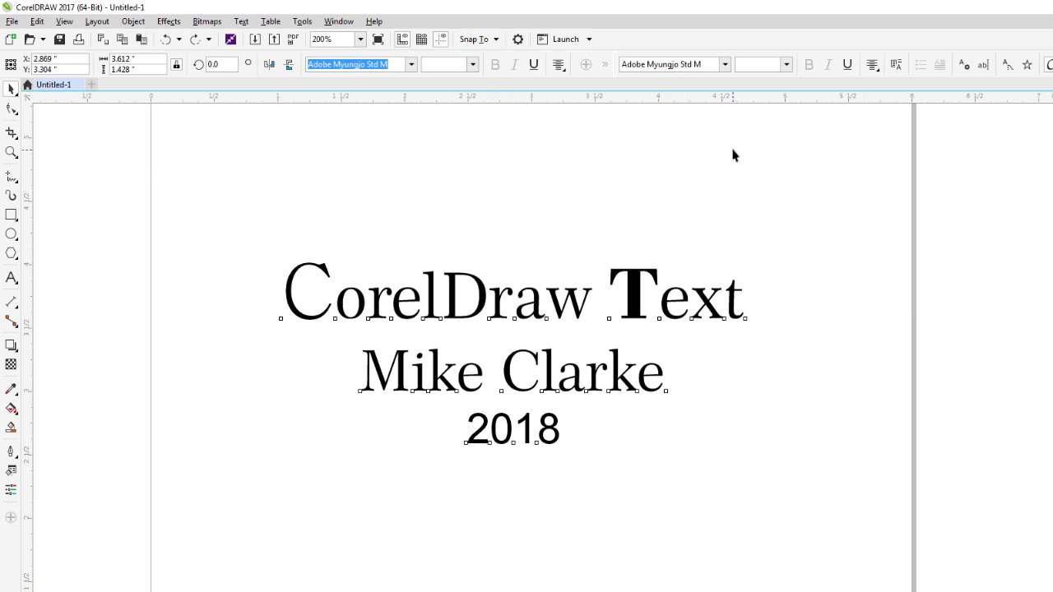
{"action": "left_click", "coordinate": [625, 65]}
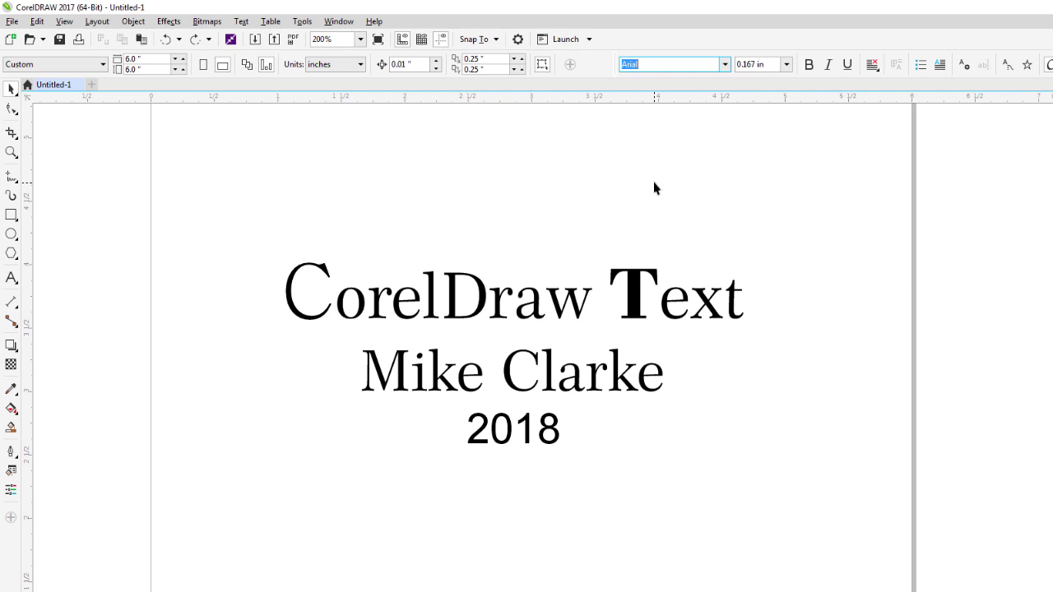
{"action": "right_click", "coordinate": [600, 74]}
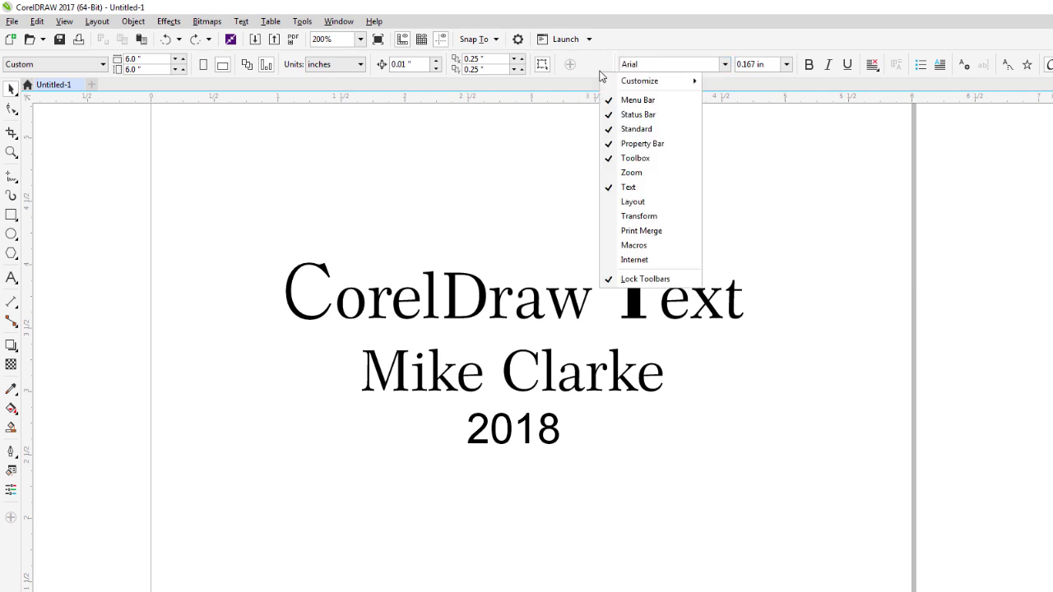
{"action": "left_click", "coordinate": [647, 189]}
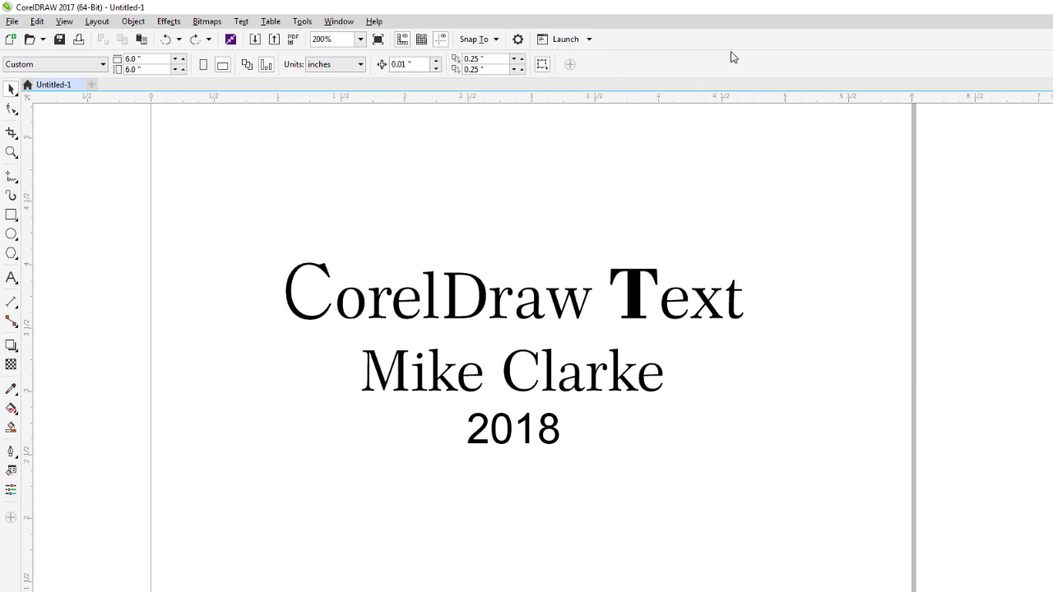
{"action": "right_click", "coordinate": [619, 66]}
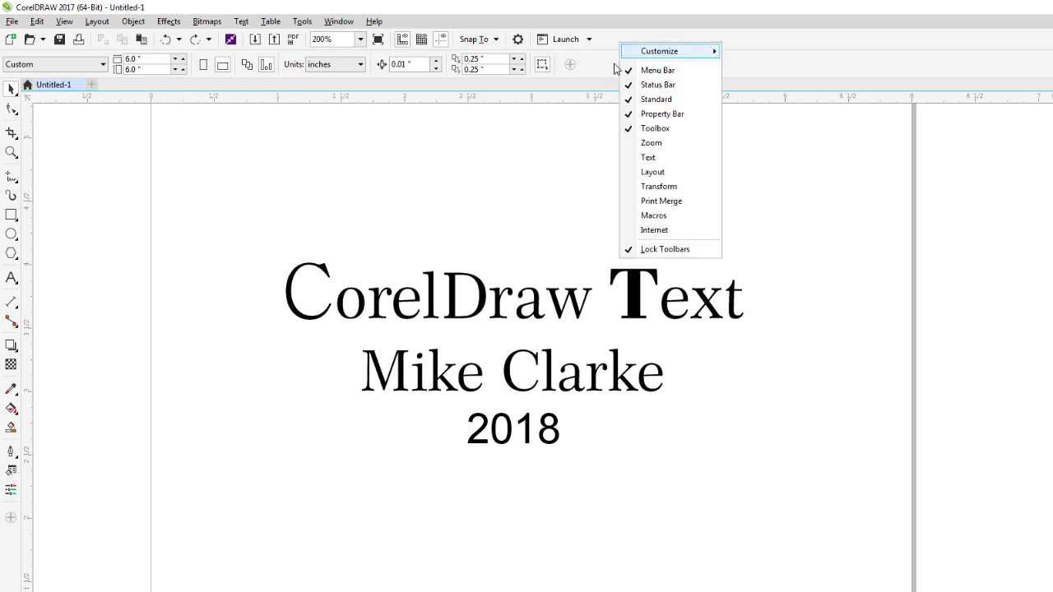
{"action": "left_click", "coordinate": [648, 157]}
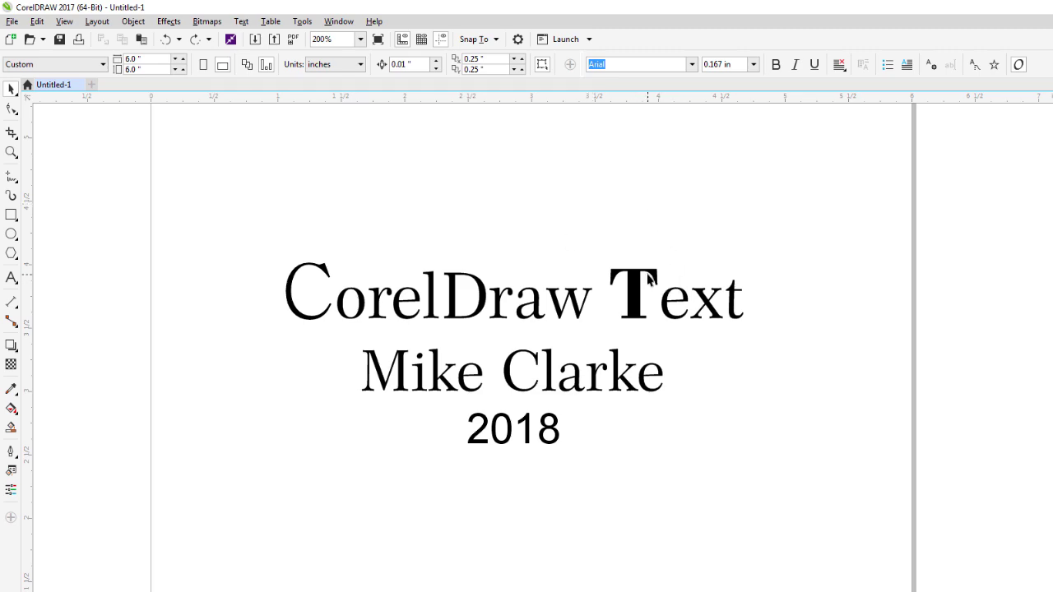
{"action": "key", "text": "ctrl+a"}
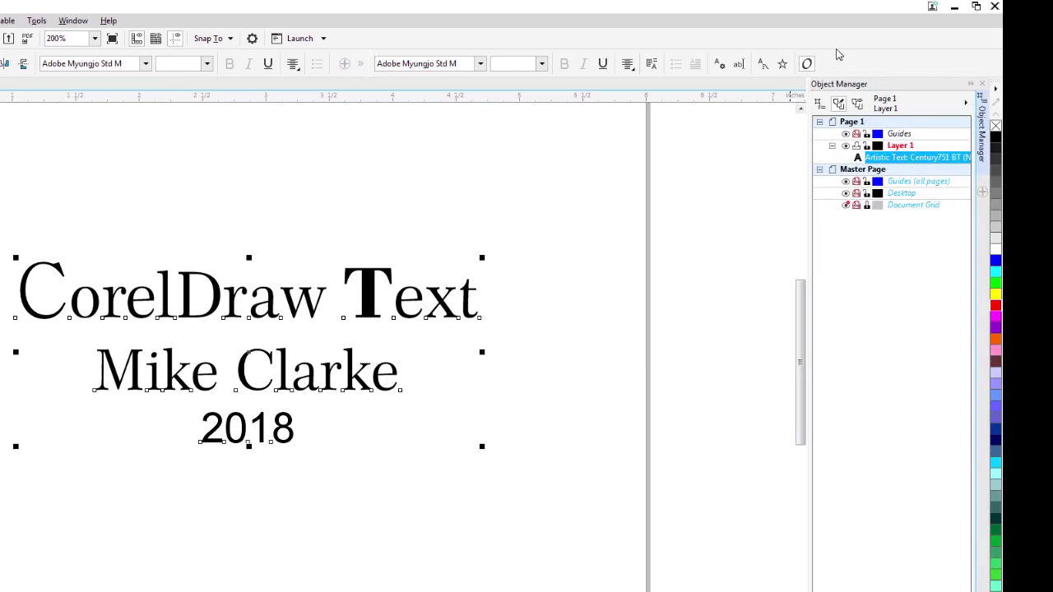
Unlock the toolbars, pull the Text toolbar out to float, reposition it and close it.
{"action": "right_click", "coordinate": [836, 47]}
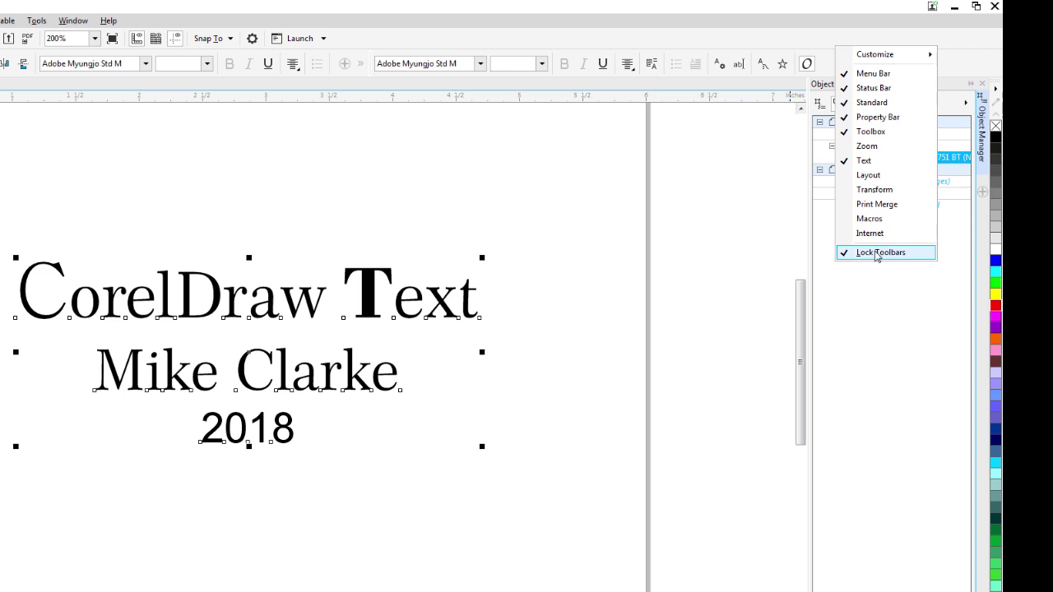
{"action": "left_click", "coordinate": [877, 253]}
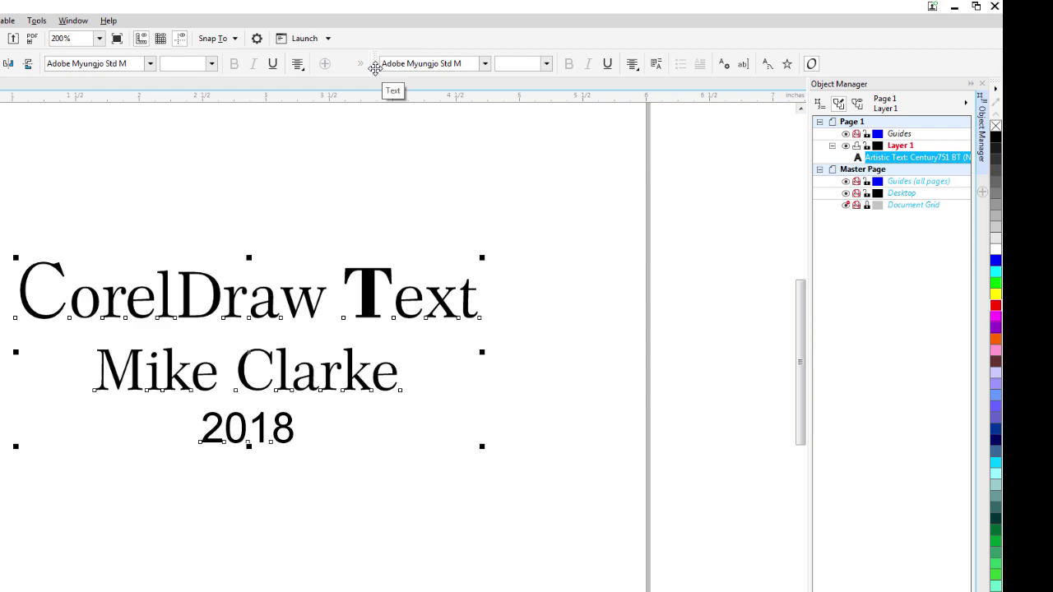
{"action": "left_click_drag", "start_coordinate": [375, 68], "coordinate": [222, 138]}
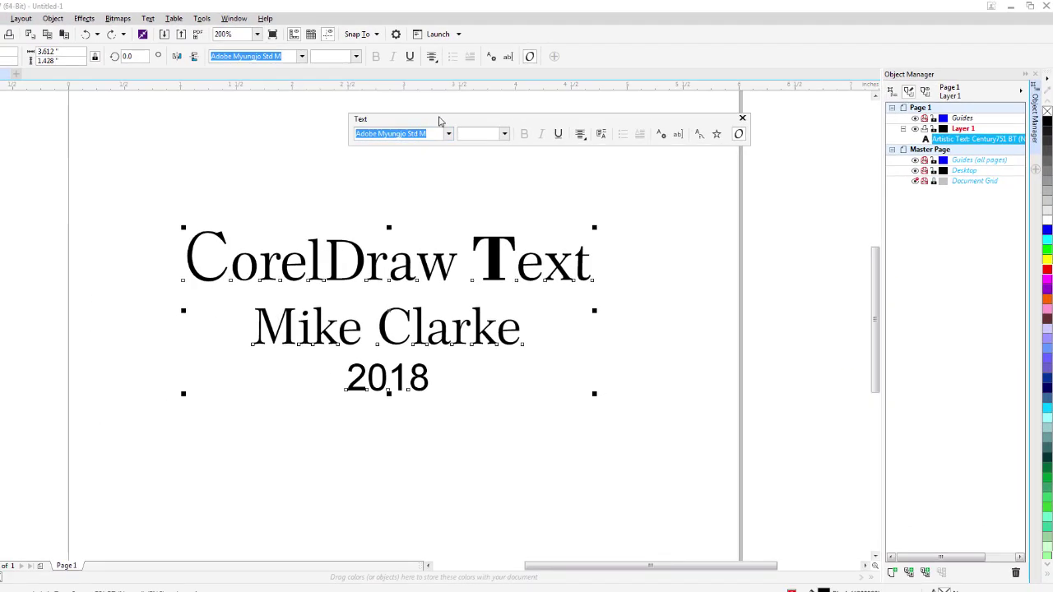
{"action": "left_click_drag", "start_coordinate": [439, 121], "coordinate": [419, 165]}
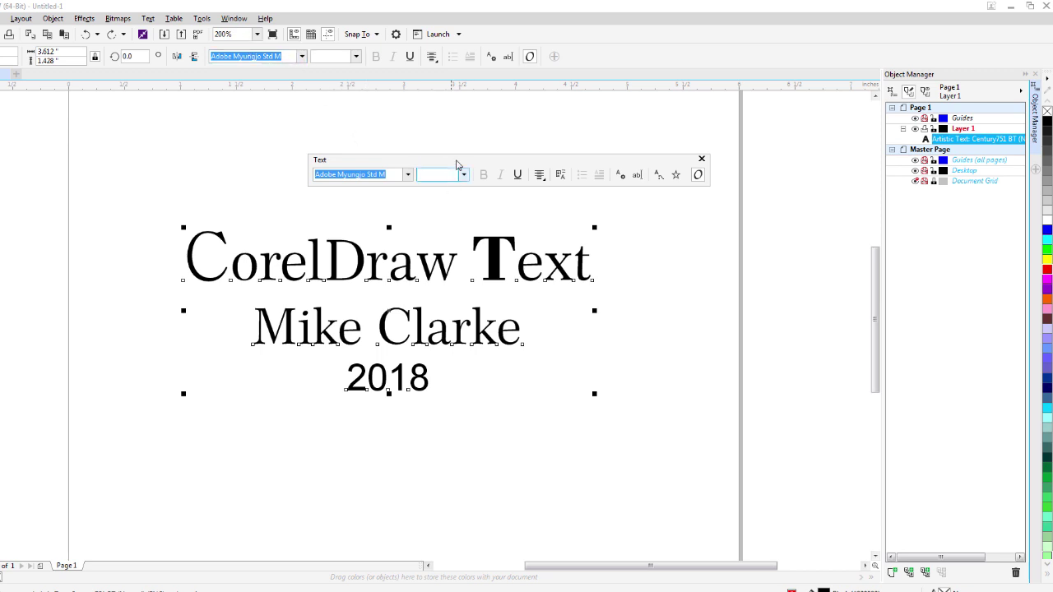
{"action": "left_click_drag", "start_coordinate": [568, 163], "coordinate": [629, 166]}
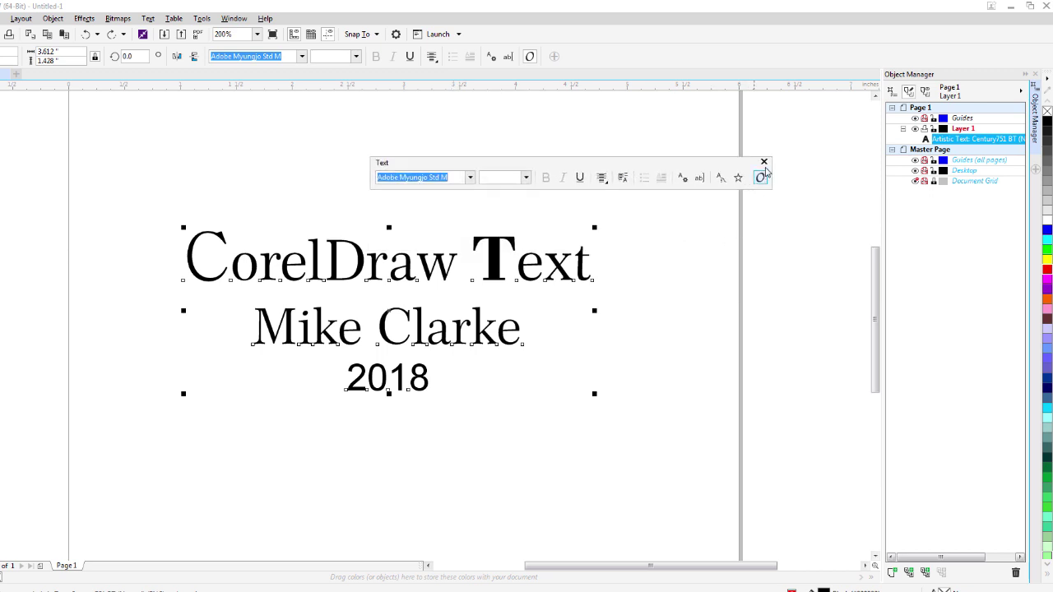
{"action": "left_click", "coordinate": [764, 162]}
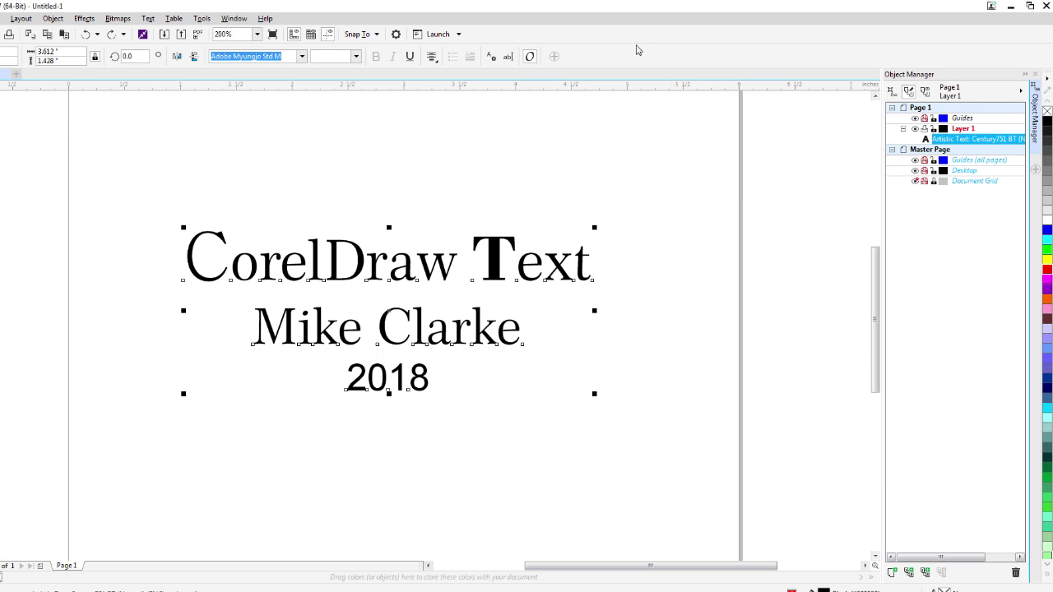
Show the Text toolbar again from the toolbars list and close it once more.
{"action": "right_click", "coordinate": [636, 50]}
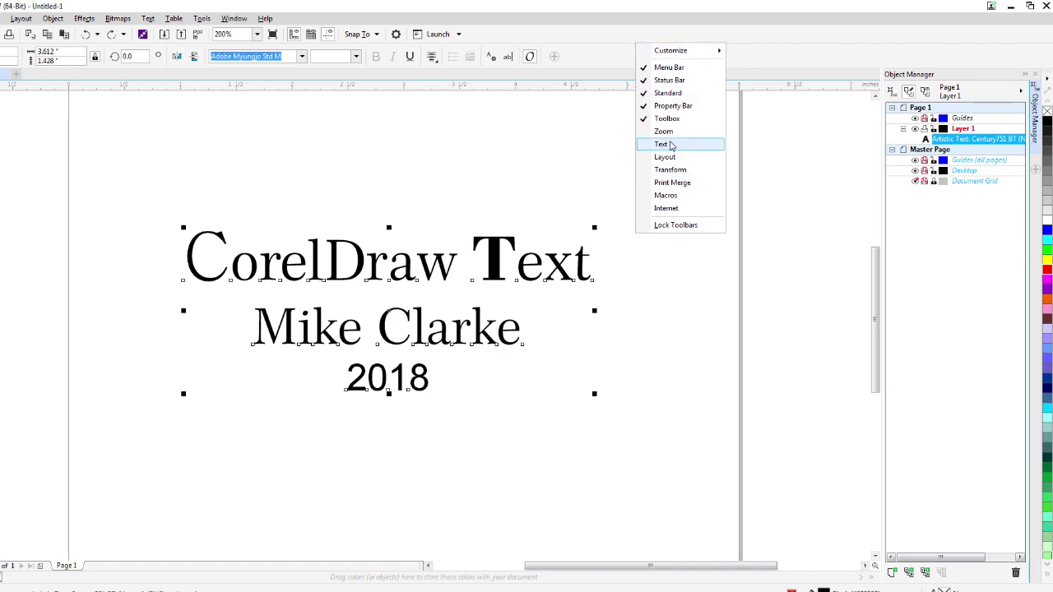
{"action": "left_click", "coordinate": [670, 146]}
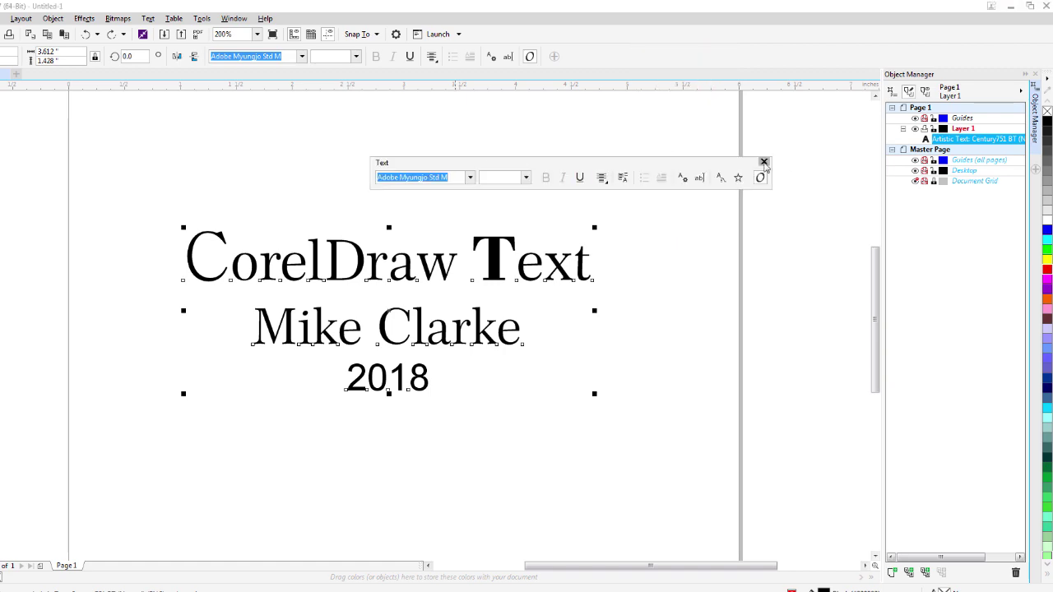
{"action": "left_click", "coordinate": [763, 162]}
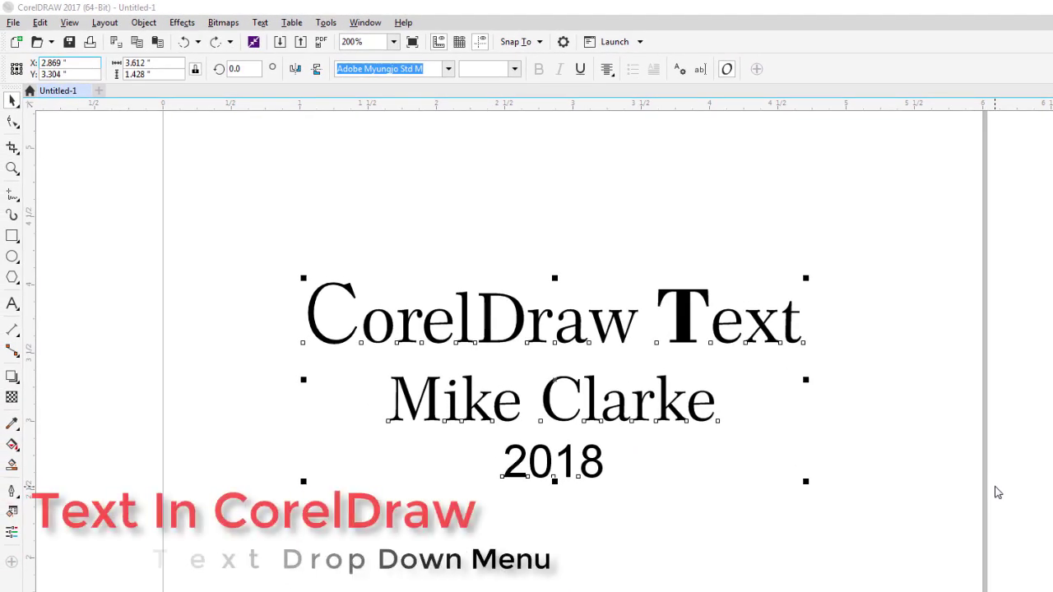
Open the Text Properties docker from the Text menu, toggle it with Ctrl+T, then close it.
{"action": "left_click", "coordinate": [262, 23]}
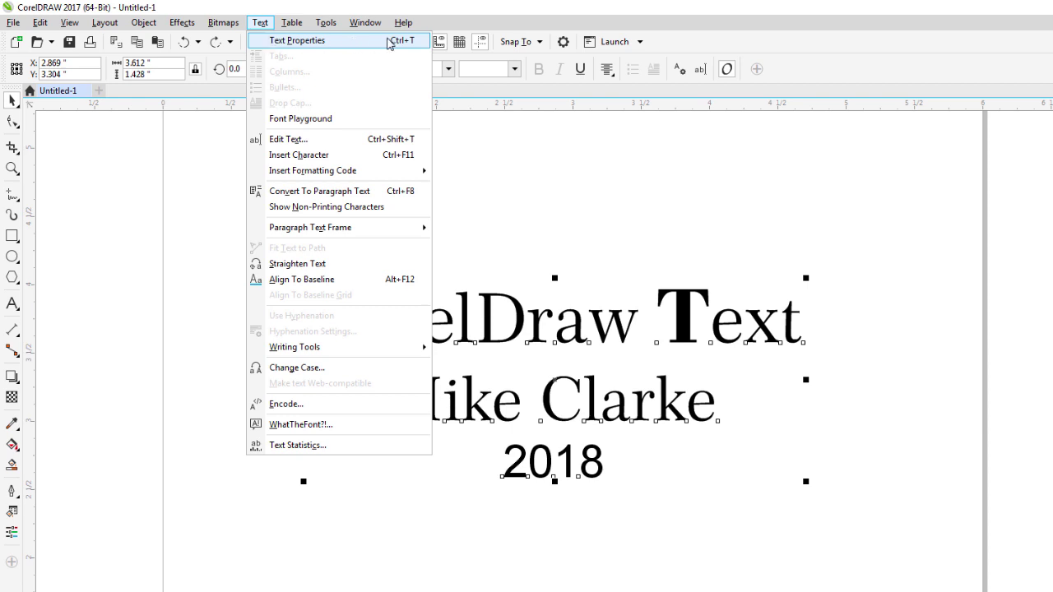
{"action": "left_click", "coordinate": [312, 41]}
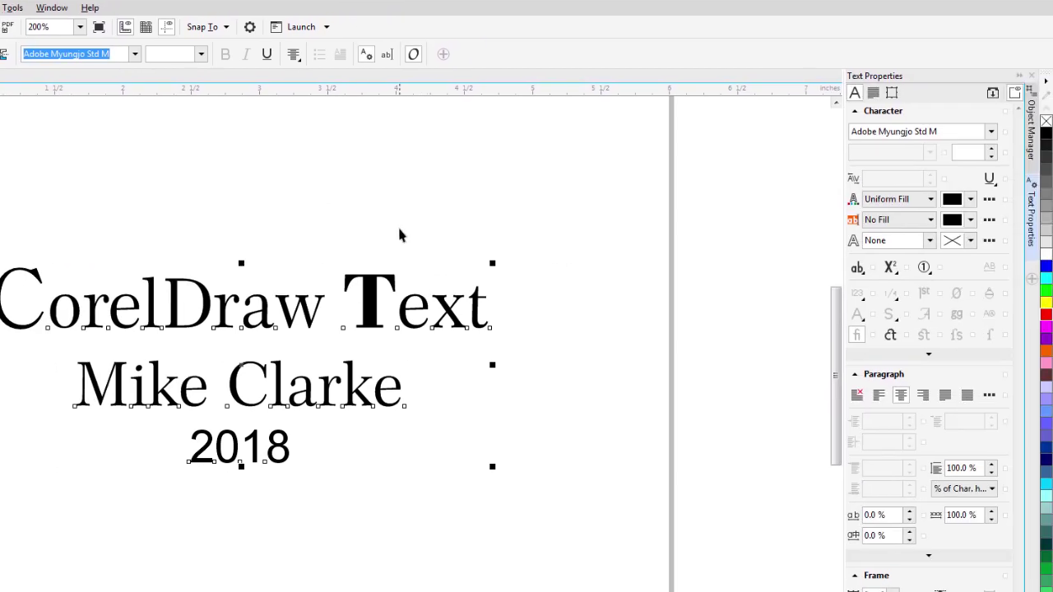
{"action": "key", "text": "ctrl+t"}
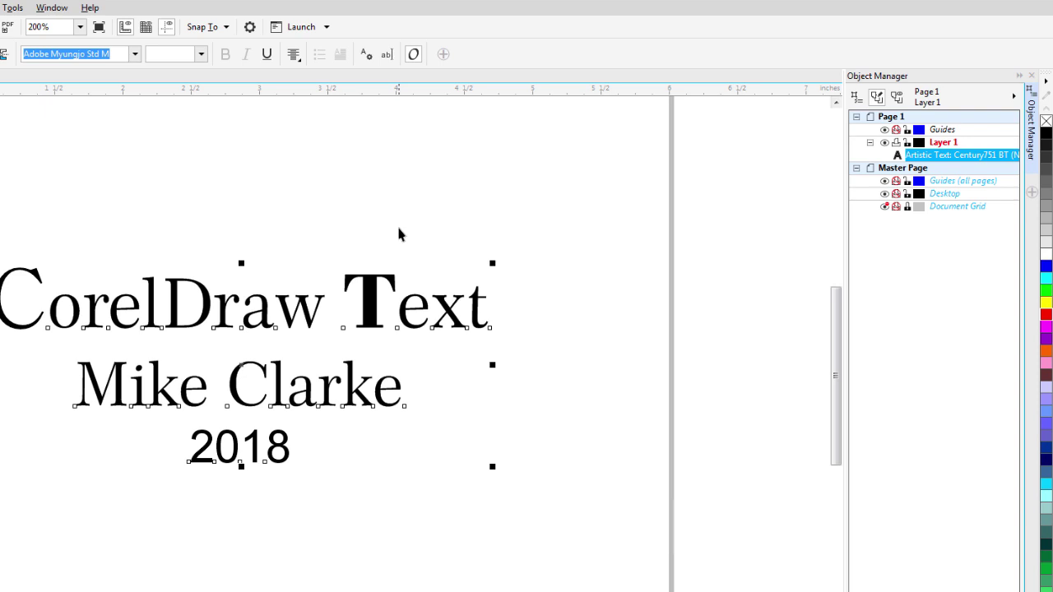
{"action": "key", "text": "ctrl+t"}
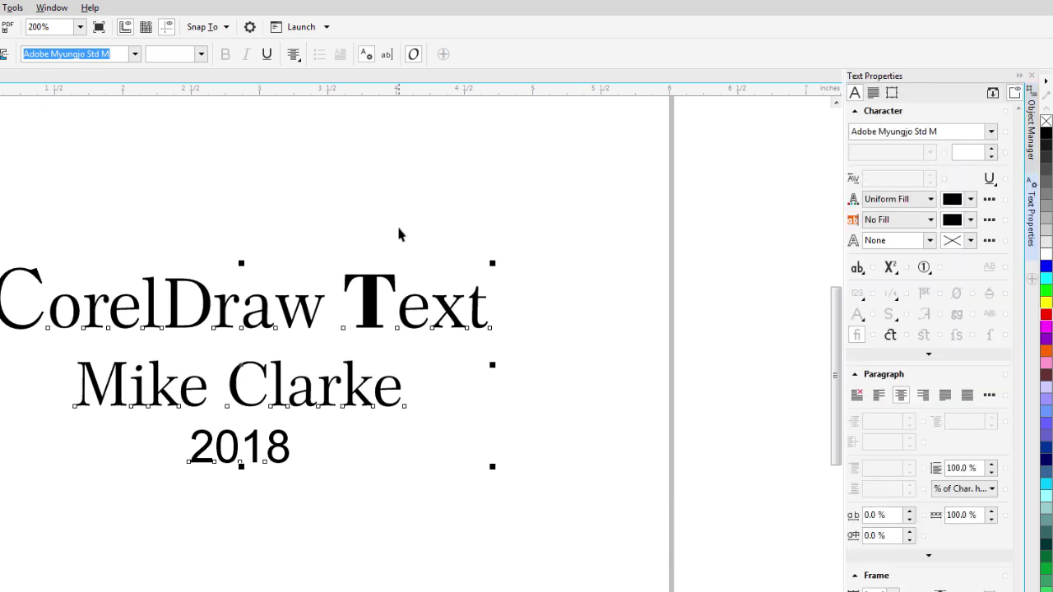
{"action": "key", "text": "ctrl+t"}
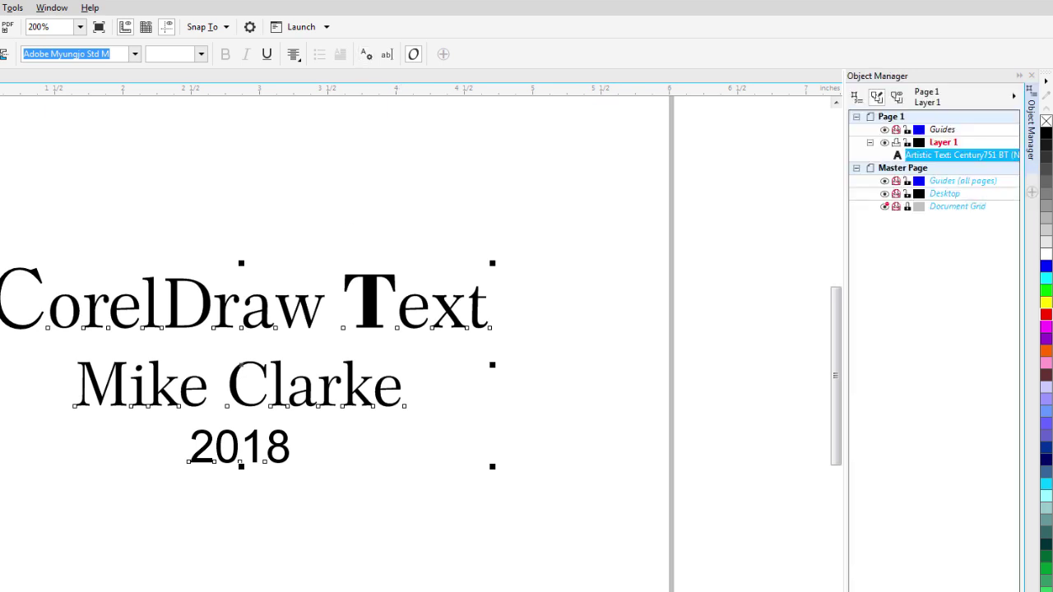
{"action": "left_click", "coordinate": [0, 8]}
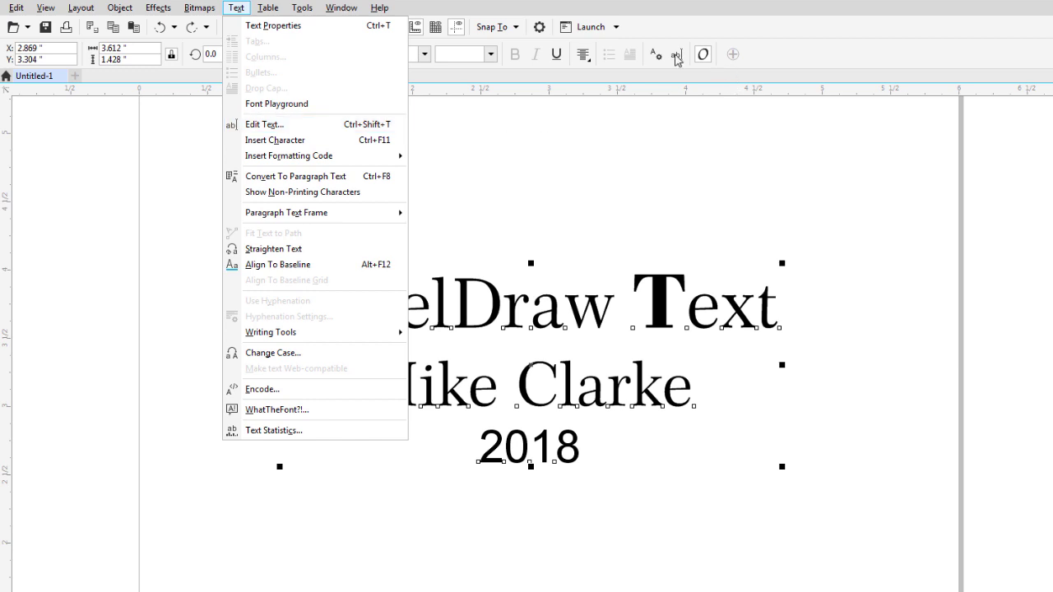
Open Edit Text and close it with OK, then reopen with Ctrl+Shift+T and cancel.
{"action": "left_click", "coordinate": [330, 122]}
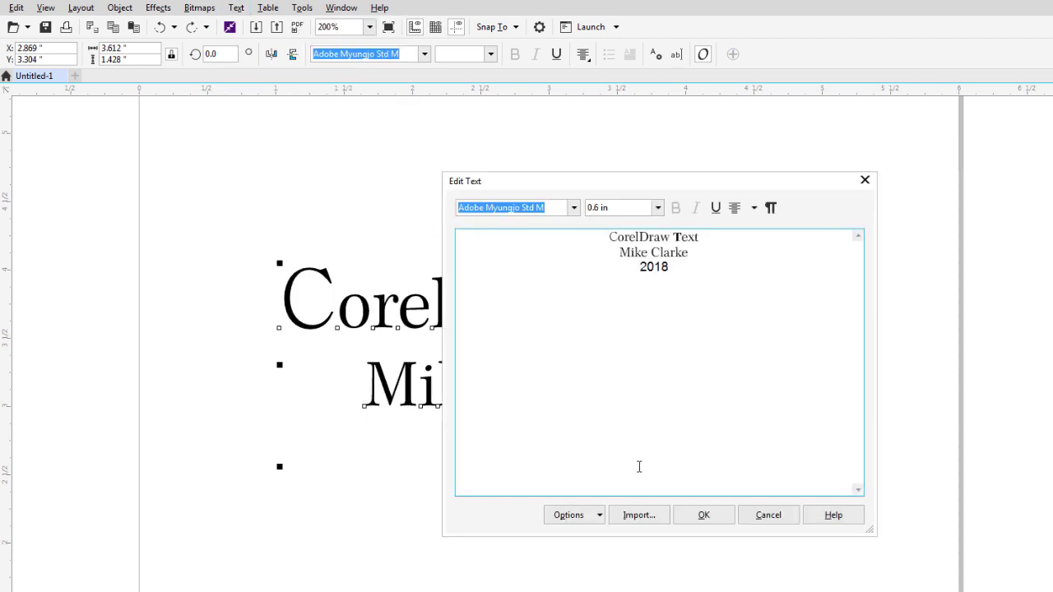
{"action": "left_click", "coordinate": [716, 517]}
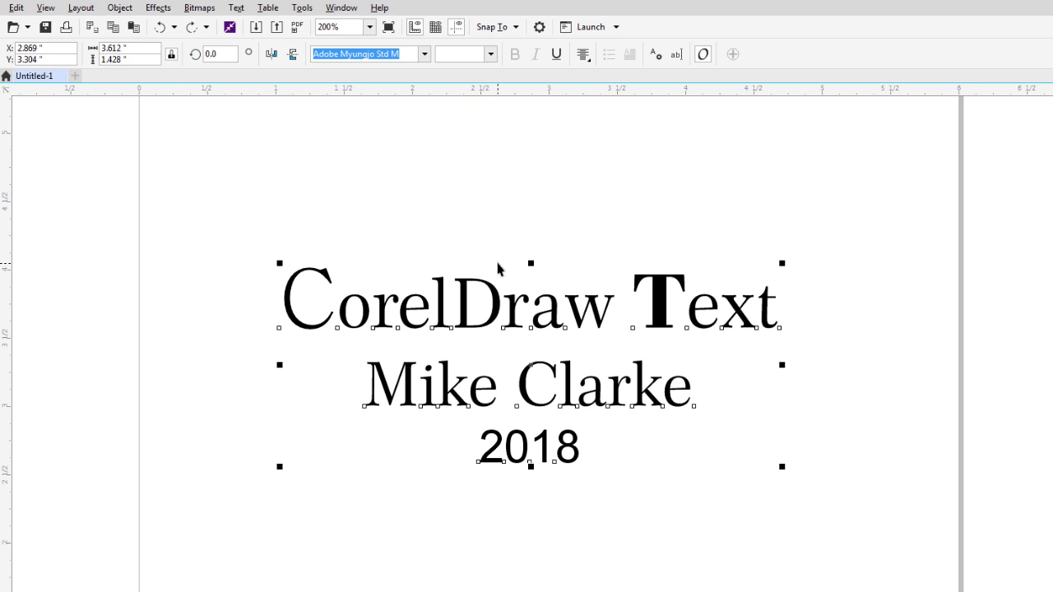
{"action": "key", "text": "ctrl+shift+t"}
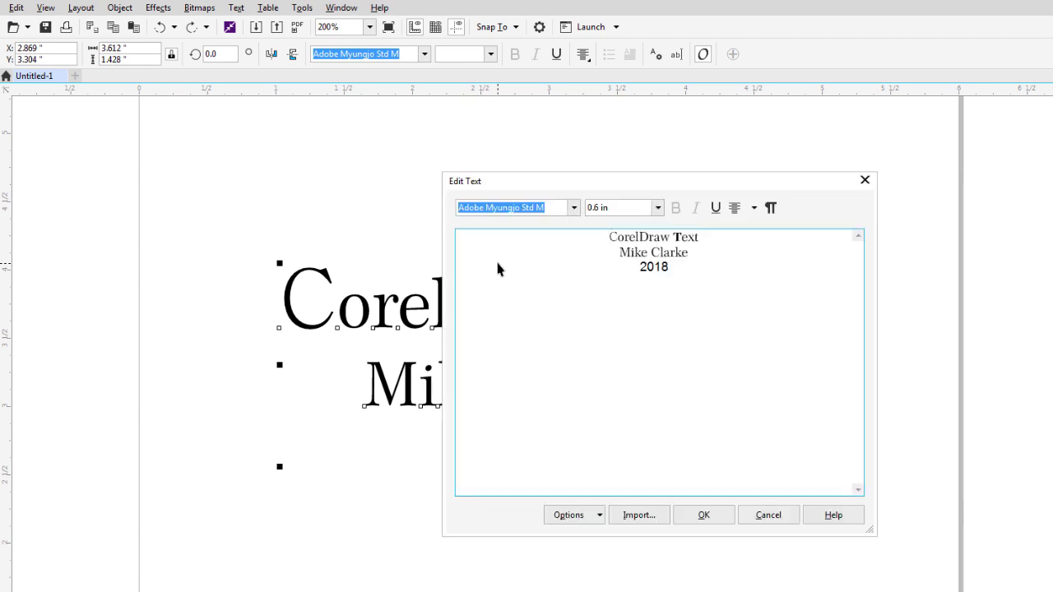
{"action": "left_click", "coordinate": [770, 518]}
{"action": "left_click", "coordinate": [236, 7]}
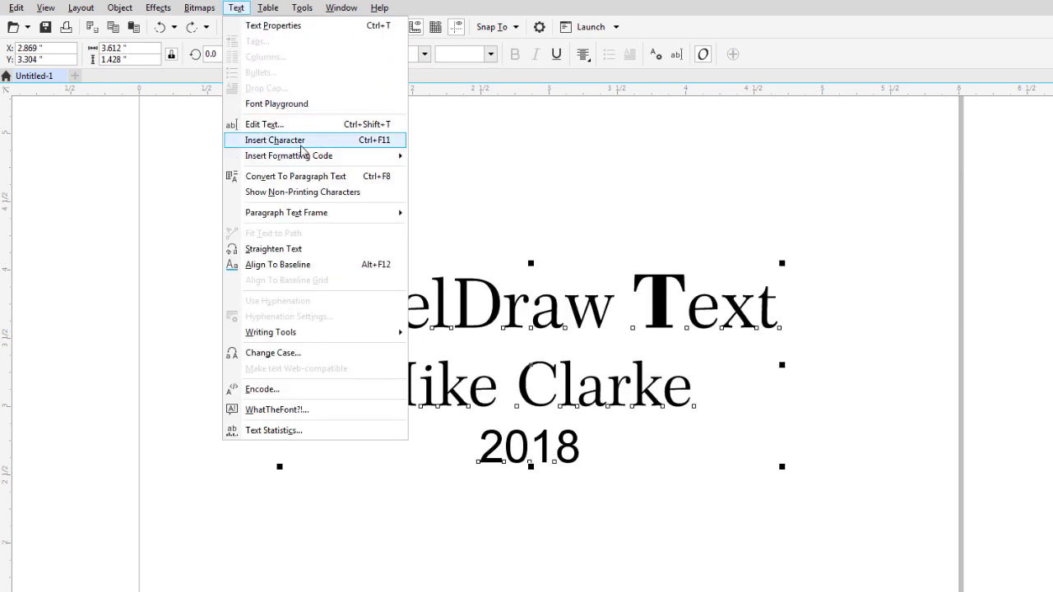
Browse the Insert Formatting Code and Writing Tools submenus, then choose Text > Change Case.
{"action": "mouse_move", "coordinate": [302, 156]}
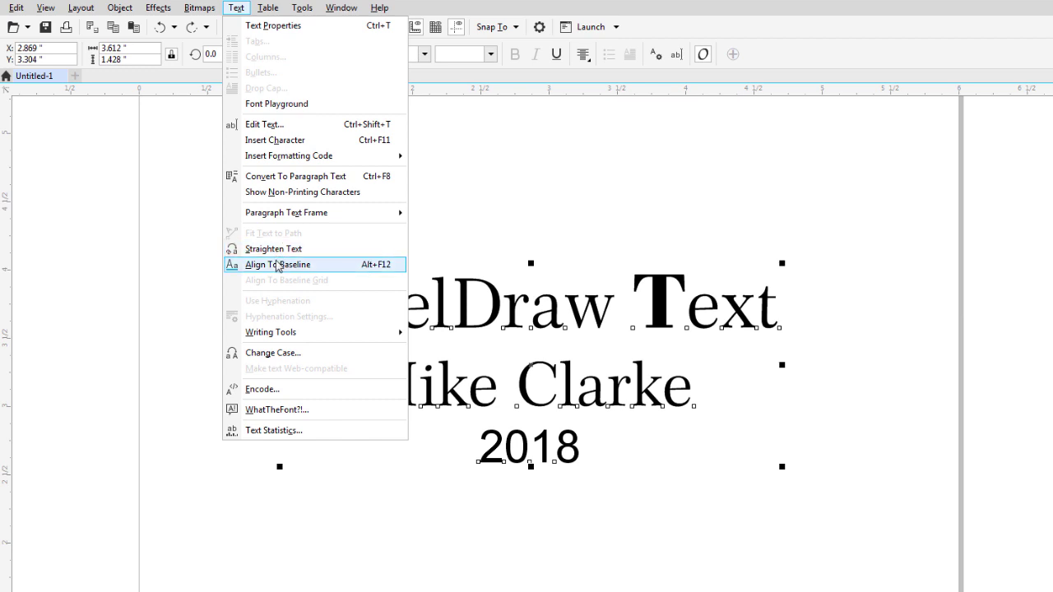
{"action": "mouse_move", "coordinate": [282, 338]}
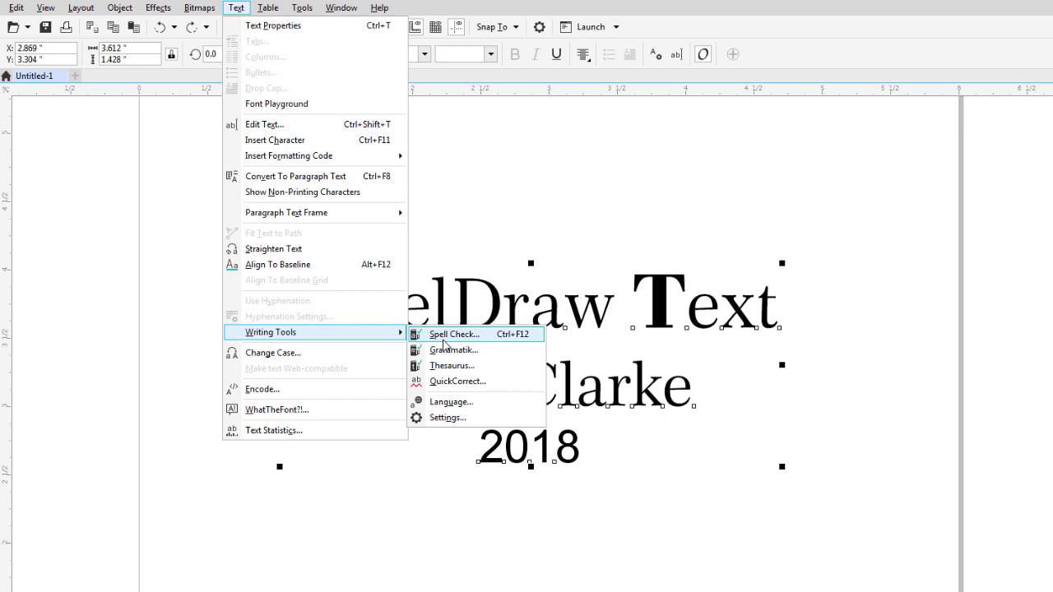
{"action": "left_click", "coordinate": [315, 352]}
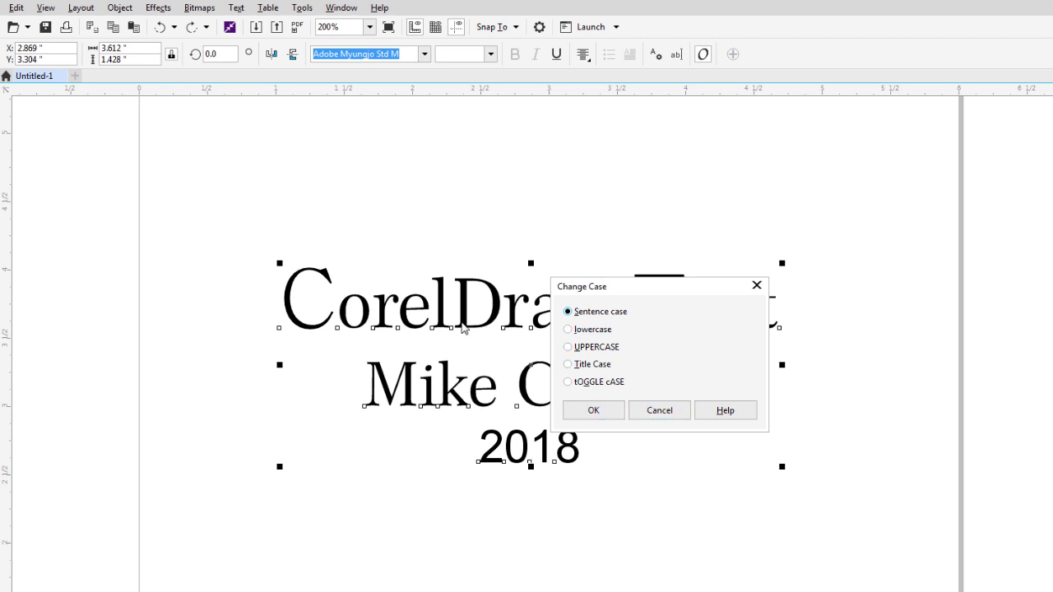
Convert all three lines to UPPERCASE, then select the CORELD letters of the top line.
{"action": "left_click", "coordinate": [585, 346]}
{"action": "left_click", "coordinate": [598, 410]}
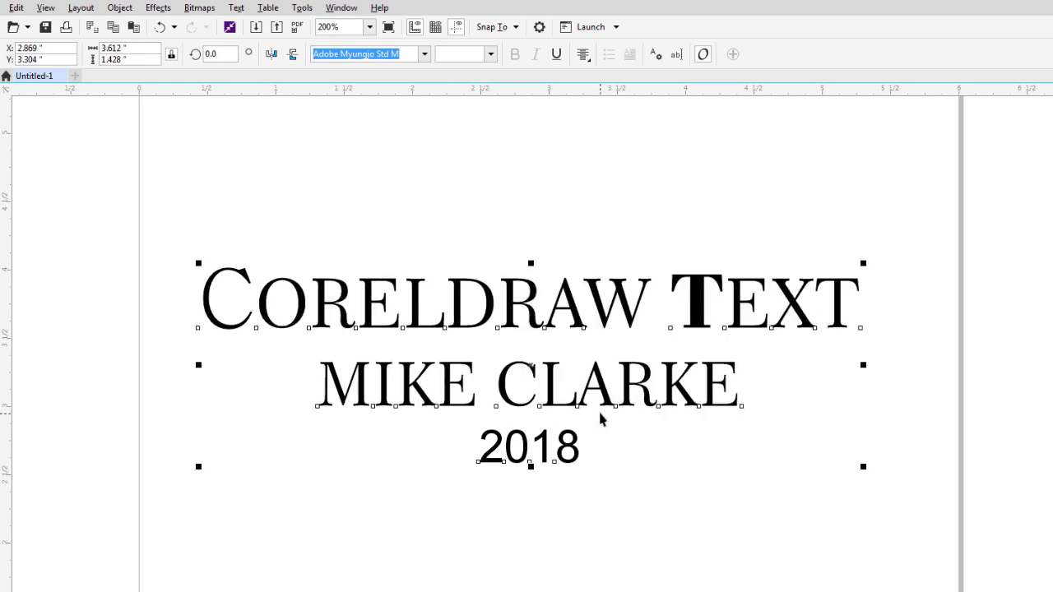
{"action": "left_click", "coordinate": [498, 300]}
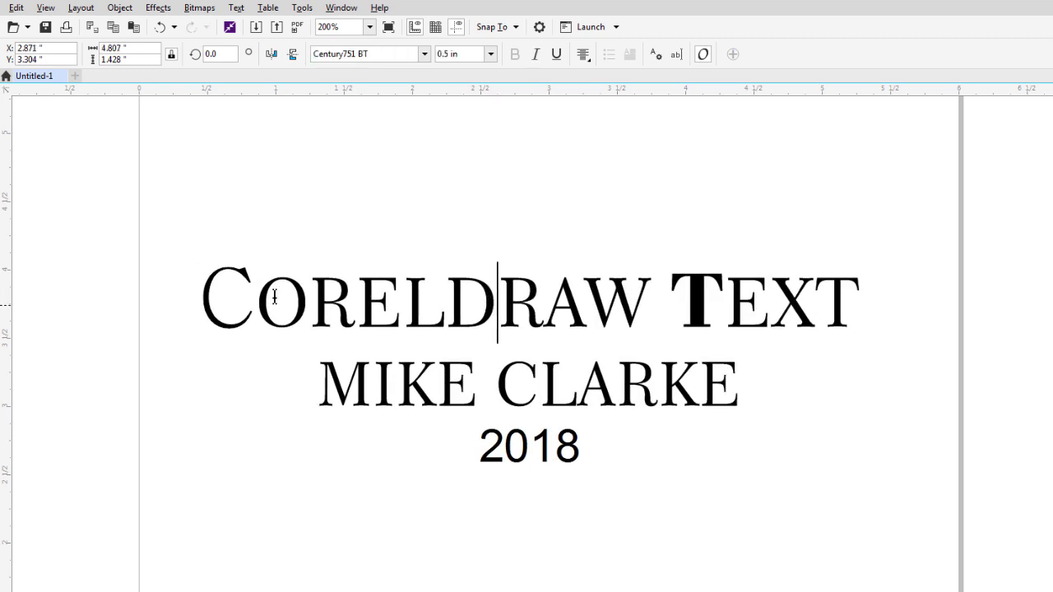
{"action": "left_click", "coordinate": [212, 297], "text": "shift"}
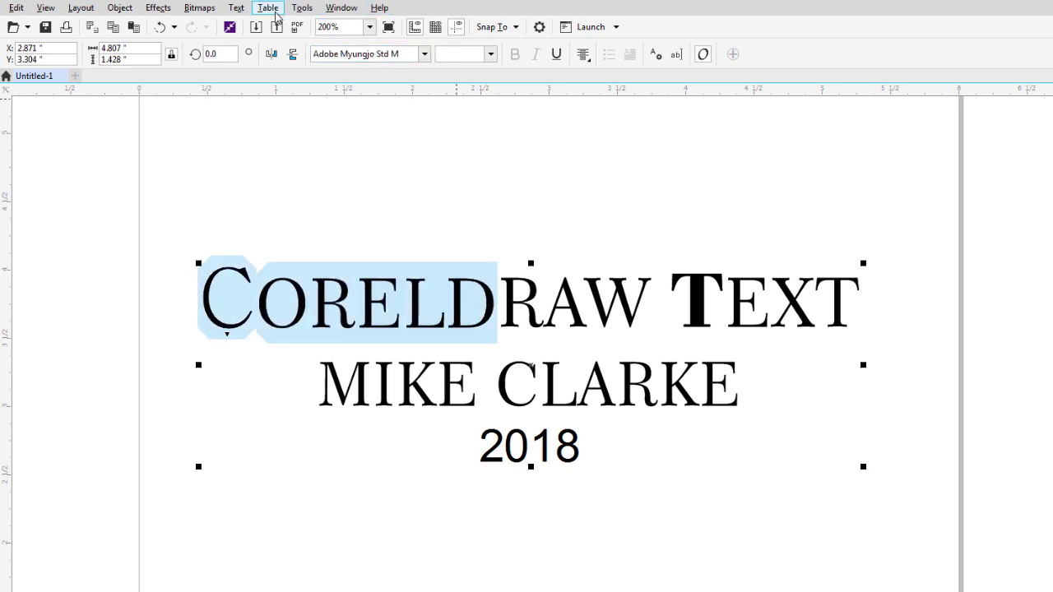
Apply Sentence case to the selected CORELD letters through Text > Change Case.
{"action": "left_click", "coordinate": [236, 7]}
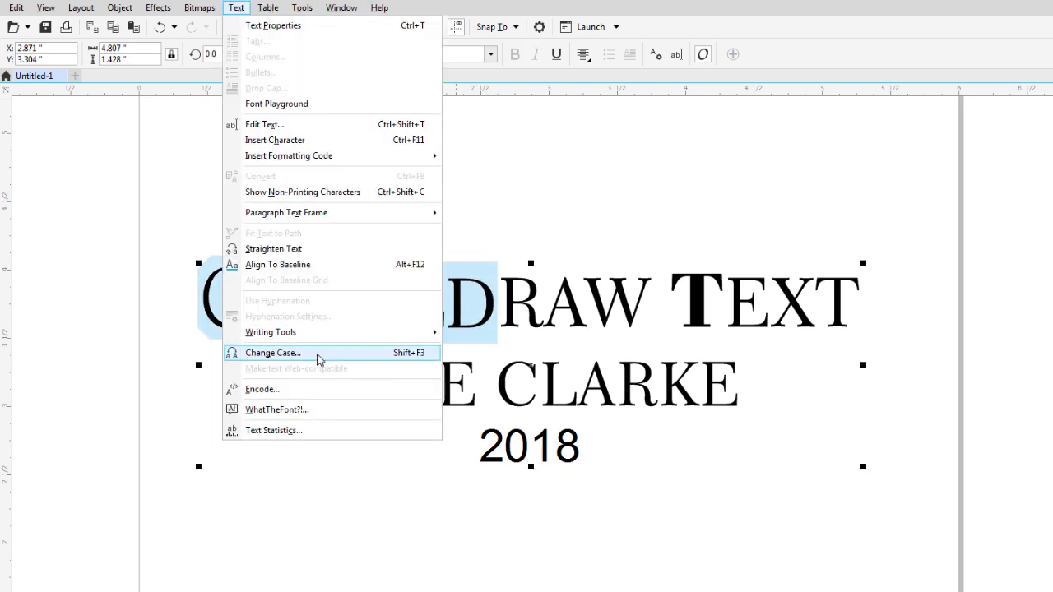
{"action": "left_click", "coordinate": [414, 355]}
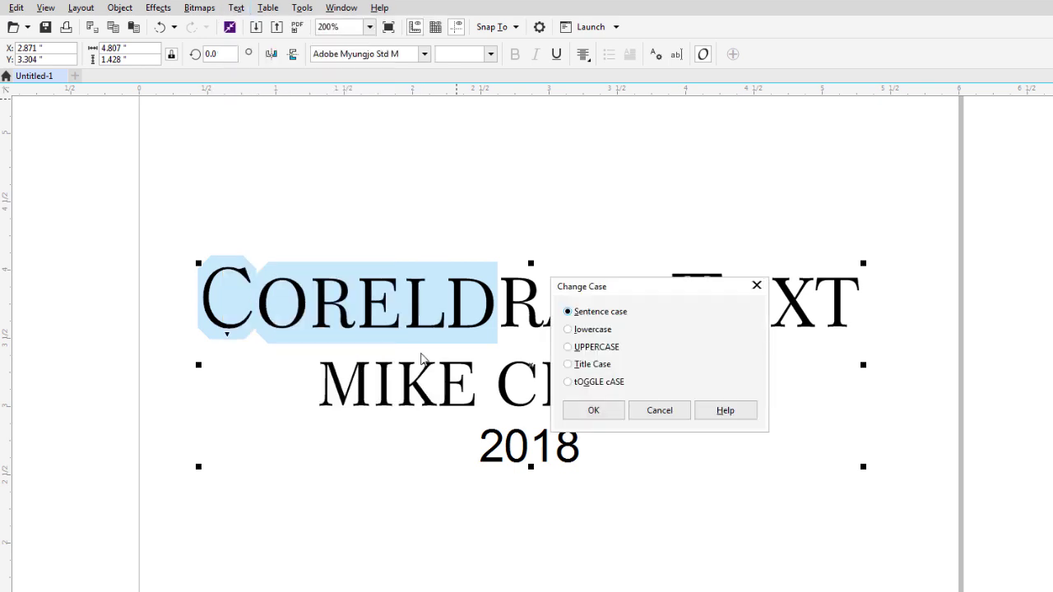
{"action": "left_click", "coordinate": [594, 411]}
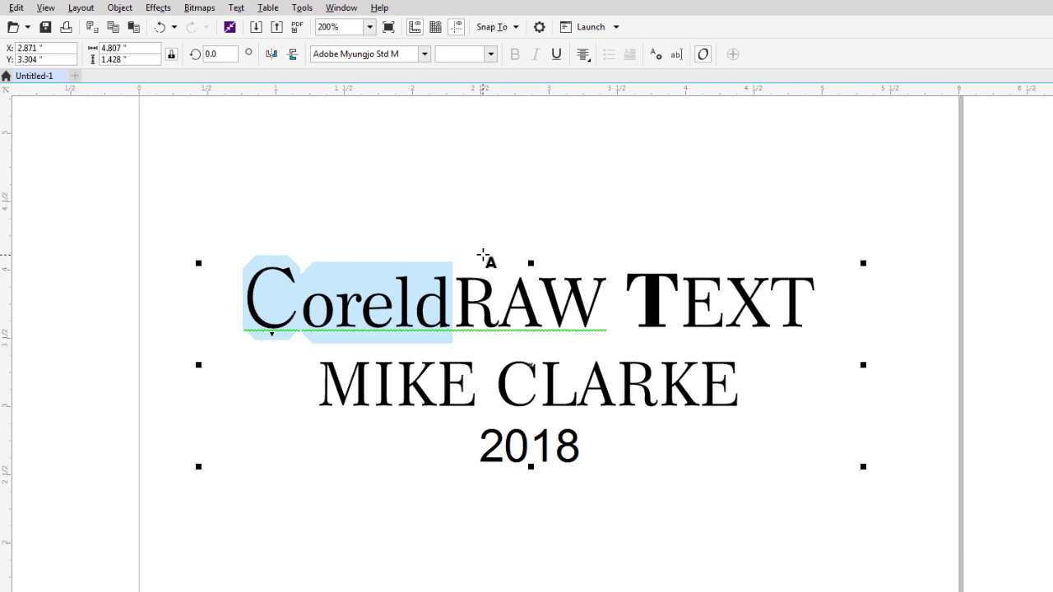
{"action": "left_click", "coordinate": [236, 7]}
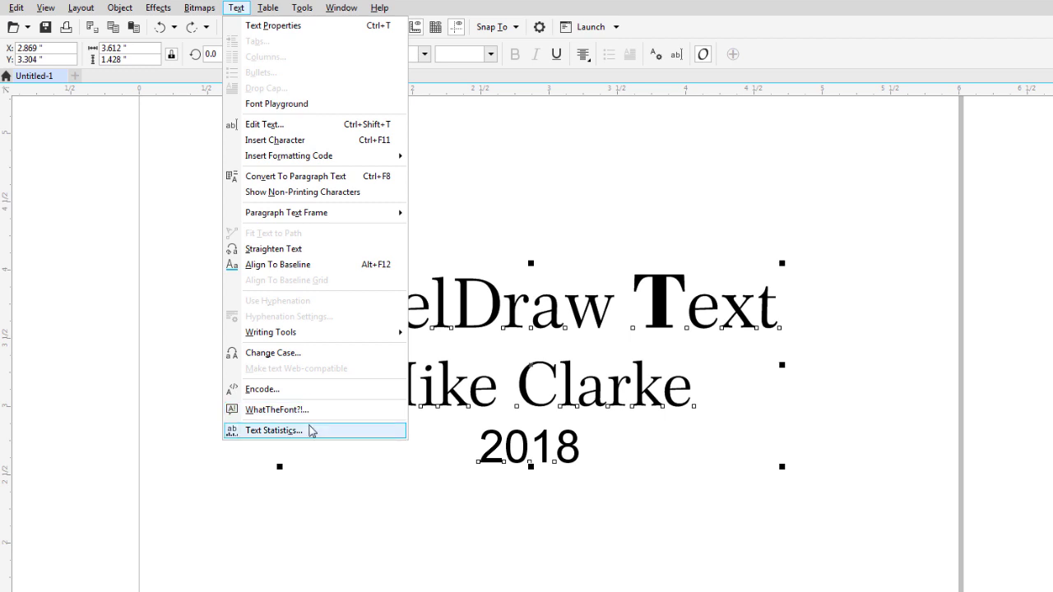
Review the Text Statistics report (3 lines, 5 words, 31 characters, five fonts) and close it.
{"action": "left_click", "coordinate": [274, 430]}
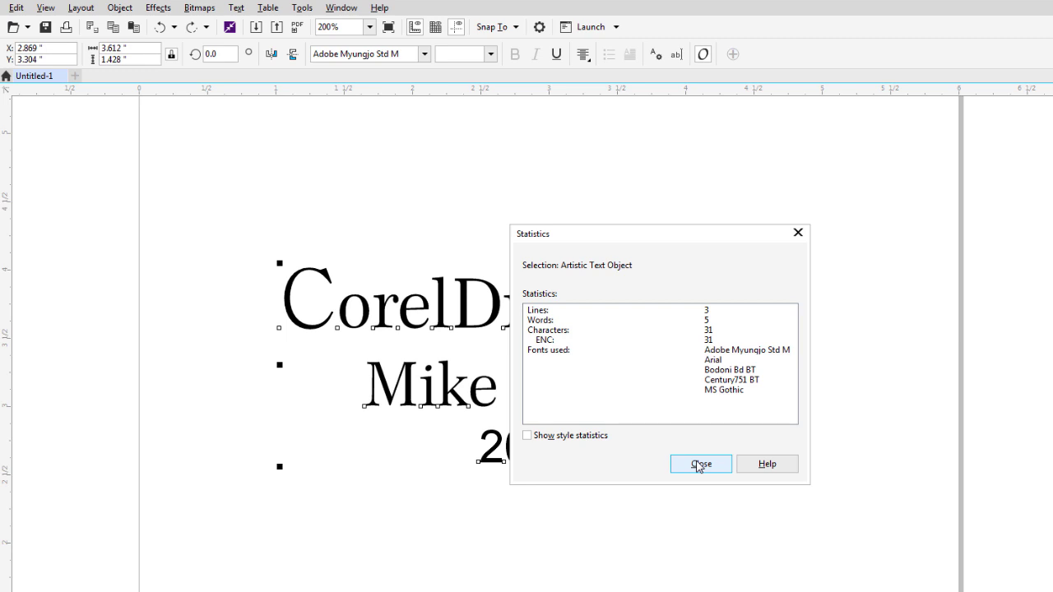
{"action": "left_click", "coordinate": [698, 465]}
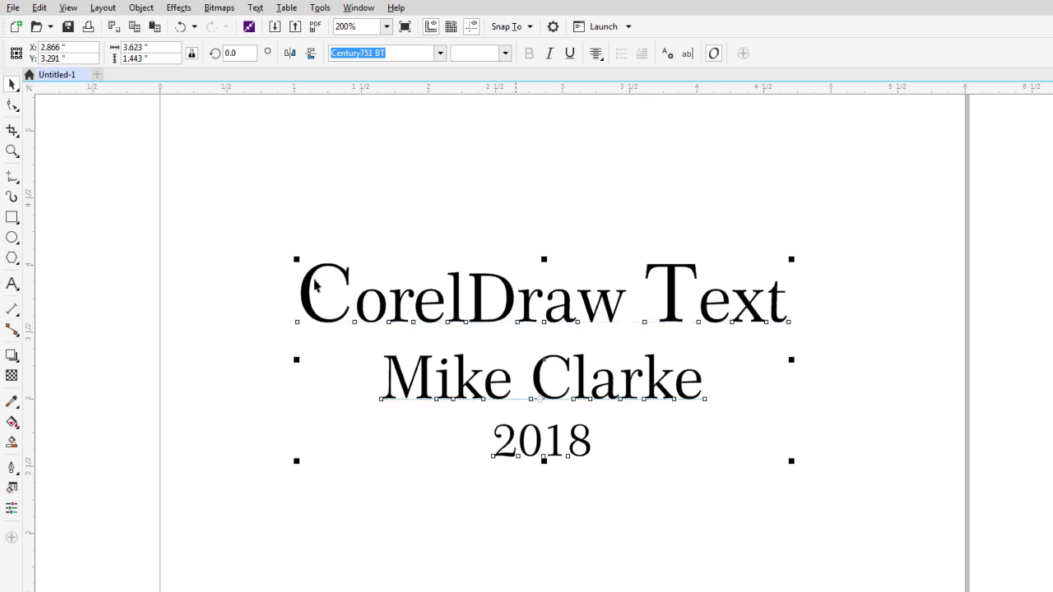
Switch to the Shape tool so the Century751 BT title shows character nodes and spacing handles.
{"action": "left_click", "coordinate": [12, 107]}
{"action": "key", "text": "shift+F10"}
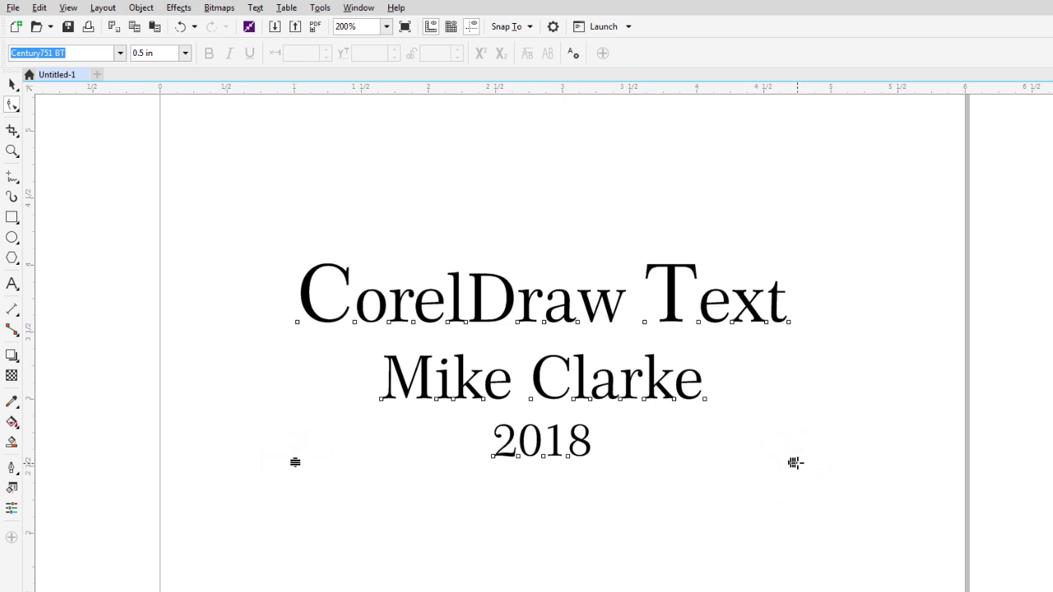
Widen the title's letter spacing and push the name and 2018 lines lower with wider line spacing.
{"action": "left_click_drag", "start_coordinate": [794, 463], "coordinate": [837, 458]}
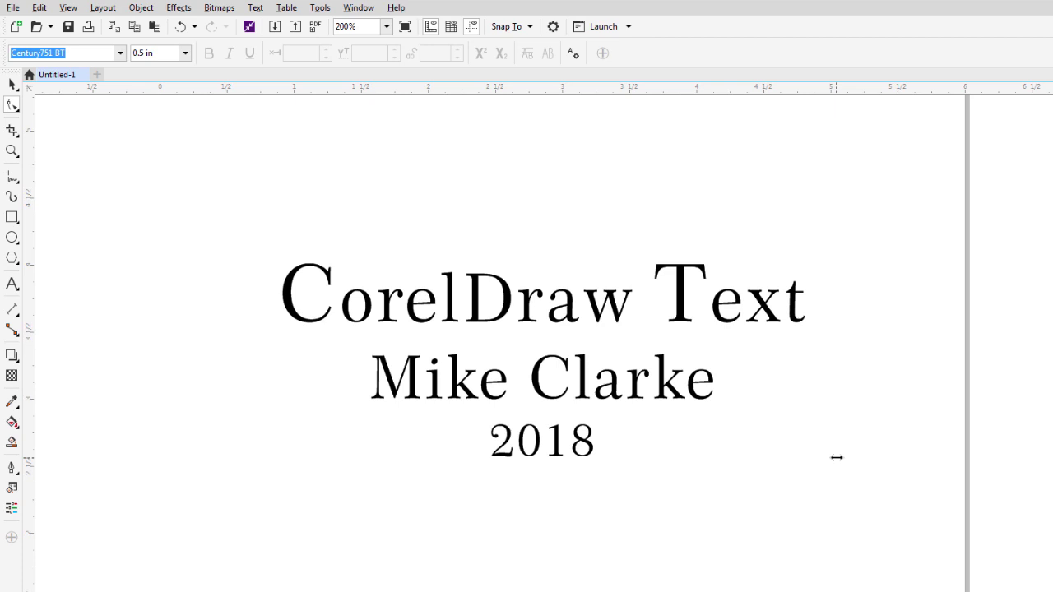
{"action": "left_click_drag", "start_coordinate": [836, 458], "coordinate": [775, 455]}
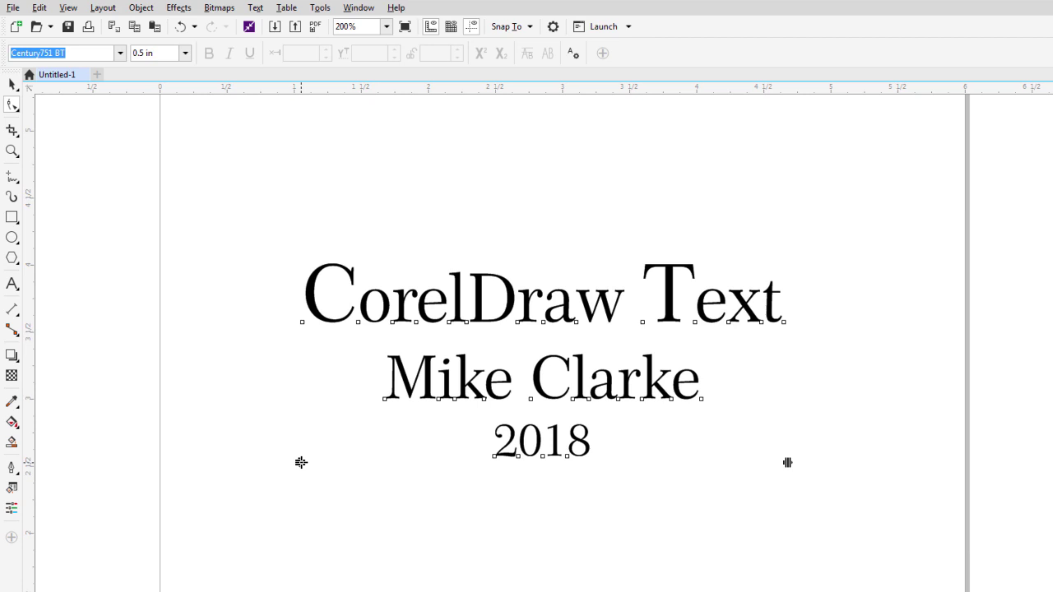
{"action": "mouse_move", "coordinate": [301, 462]}
{"action": "left_mouse_down"}
{"action": "mouse_move", "coordinate": [301, 497]}
{"action": "mouse_move", "coordinate": [307, 464]}
{"action": "mouse_move", "coordinate": [313, 492]}
{"action": "mouse_move", "coordinate": [303, 498]}
{"action": "mouse_move", "coordinate": [307, 473]}
{"action": "mouse_move", "coordinate": [304, 481]}
{"action": "left_mouse_up"}
{"action": "left_click_drag", "start_coordinate": [362, 400], "coordinate": [751, 434]}
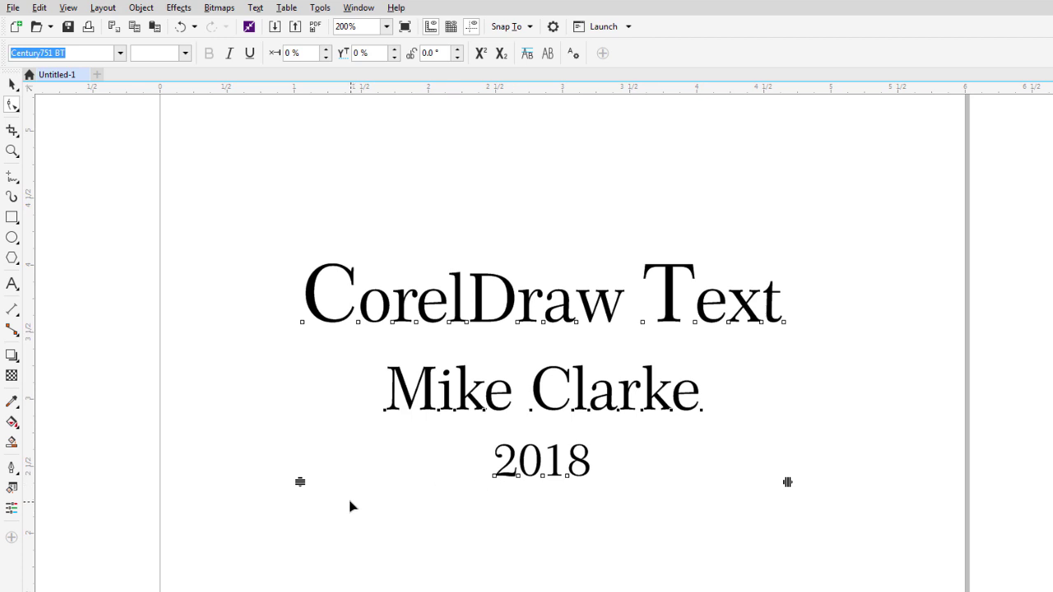
{"action": "left_click_drag", "start_coordinate": [300, 482], "coordinate": [301, 497]}
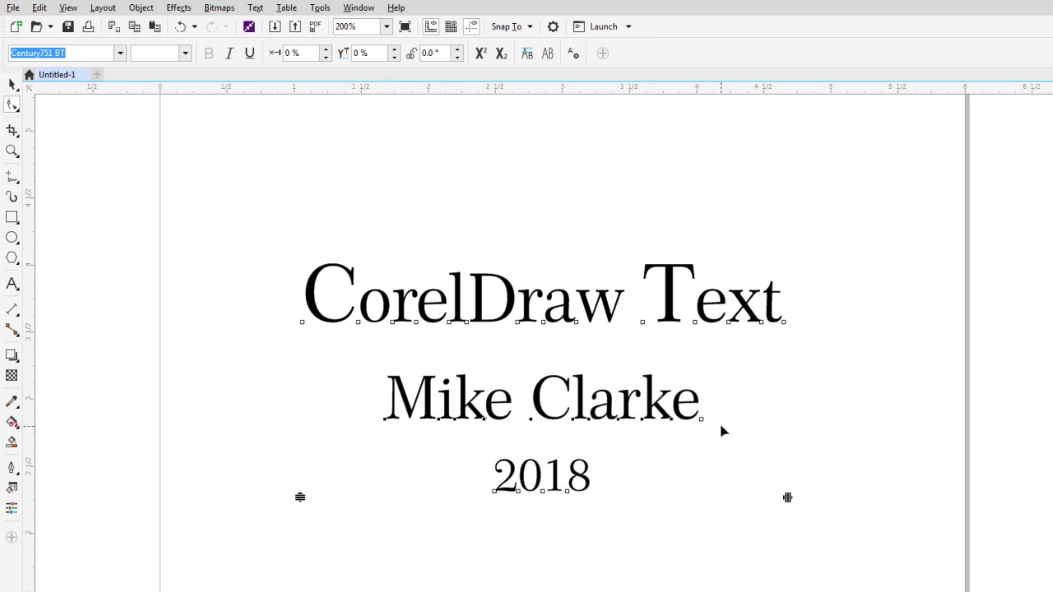
Spread all three lines farther apart with wider letter and word spacing, then select the initial C.
{"action": "left_click", "coordinate": [435, 449]}
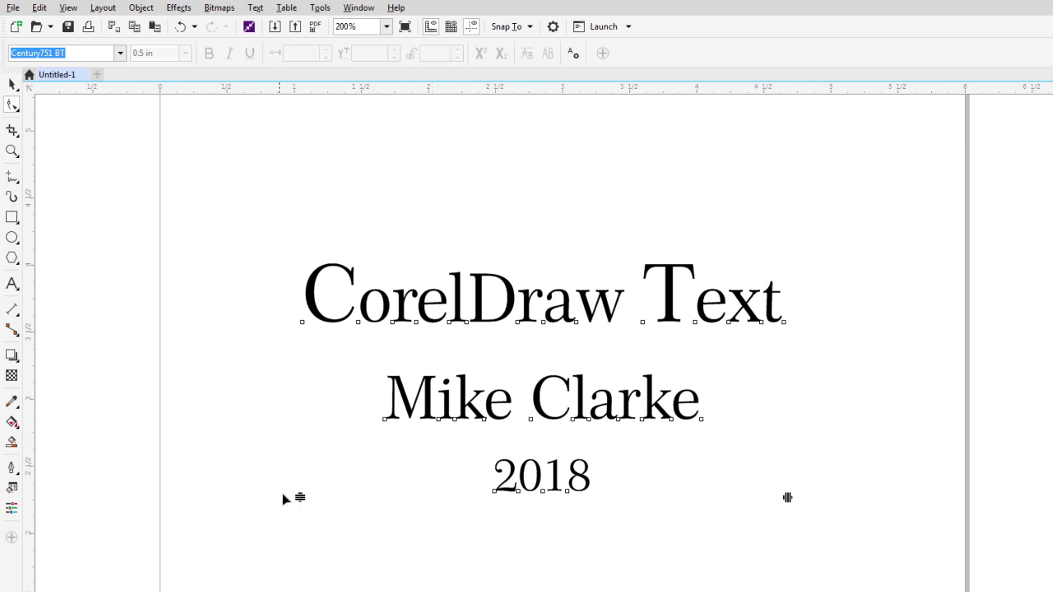
{"action": "left_click_drag", "start_coordinate": [301, 498], "coordinate": [315, 515]}
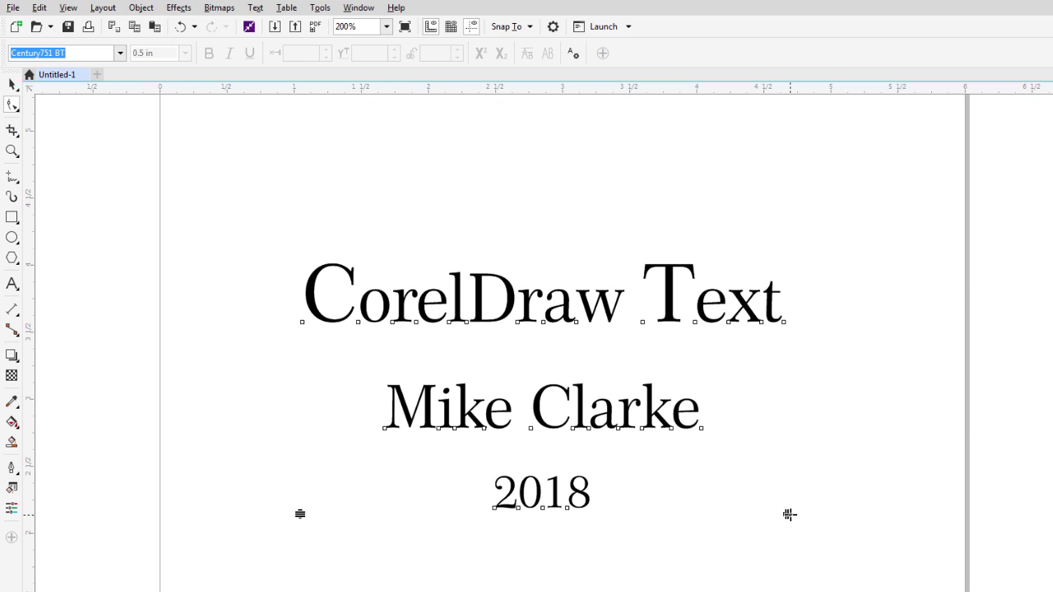
{"action": "mouse_move", "coordinate": [789, 514]}
{"action": "left_mouse_down"}
{"action": "mouse_move", "coordinate": [841, 515]}
{"action": "mouse_move", "coordinate": [771, 526]}
{"action": "mouse_move", "coordinate": [782, 524]}
{"action": "left_mouse_up"}
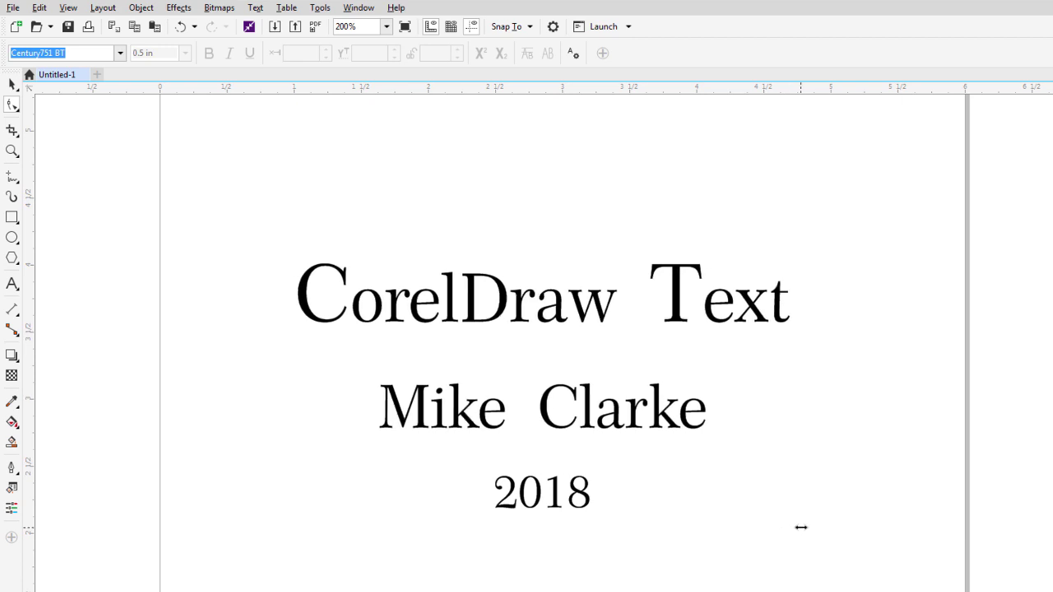
{"action": "mouse_move", "coordinate": [801, 527]}
{"action": "left_mouse_down"}
{"action": "mouse_move", "coordinate": [801, 515]}
{"action": "mouse_move", "coordinate": [820, 513]}
{"action": "mouse_move", "coordinate": [851, 515]}
{"action": "mouse_move", "coordinate": [797, 518]}
{"action": "mouse_move", "coordinate": [904, 515]}
{"action": "mouse_move", "coordinate": [785, 525]}
{"action": "left_mouse_up"}
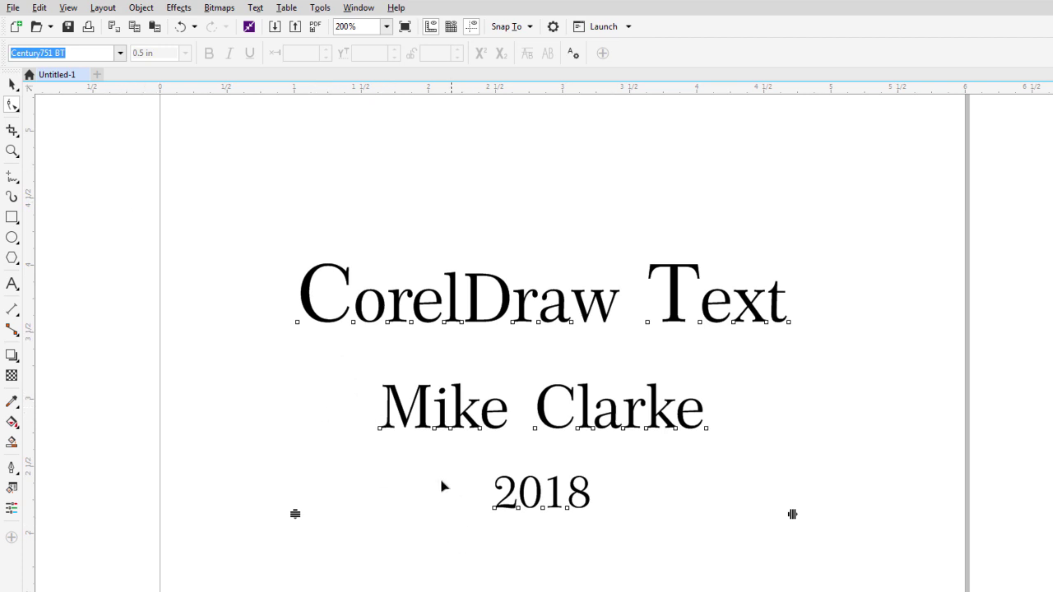
{"action": "left_click", "coordinate": [295, 323]}
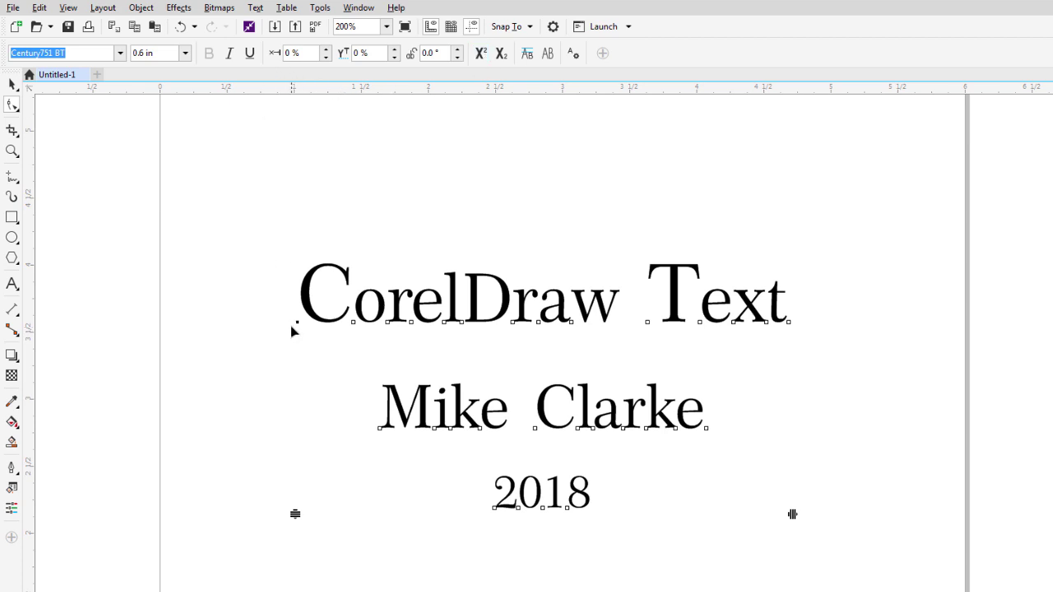
Keep the C at Century751 BT 0.6 in, trying italic and underline and removing both.
{"action": "left_click", "coordinate": [185, 54]}
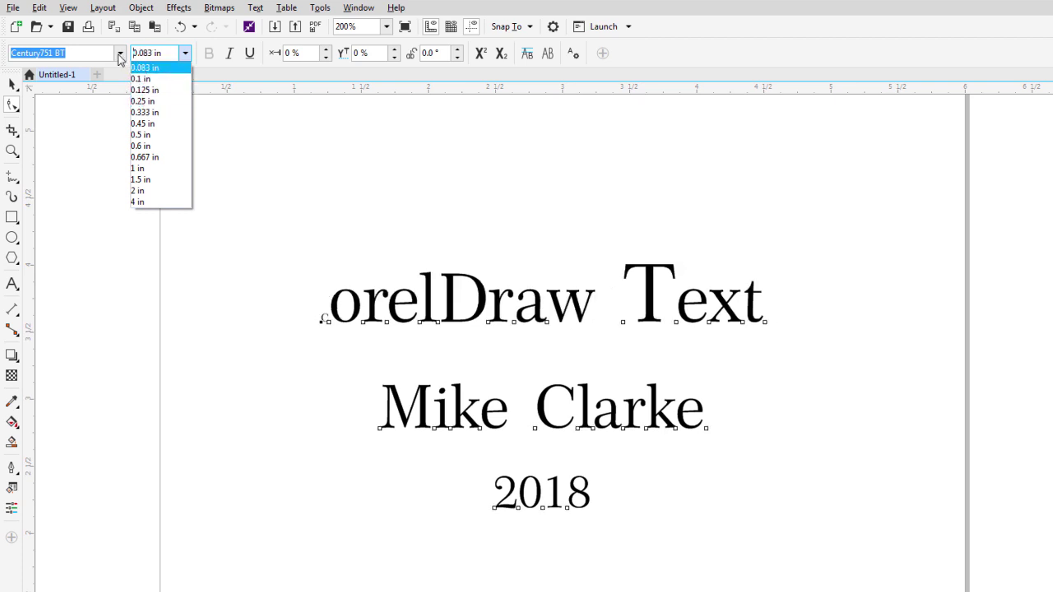
{"action": "left_click", "coordinate": [120, 55]}
{"action": "left_click", "coordinate": [119, 57]}
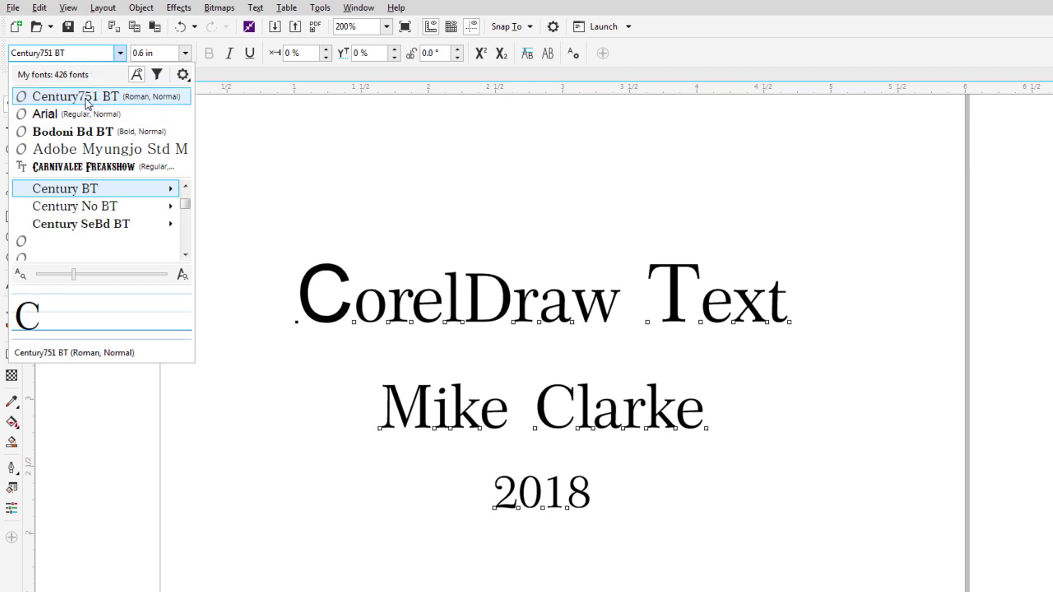
{"action": "left_click", "coordinate": [93, 98]}
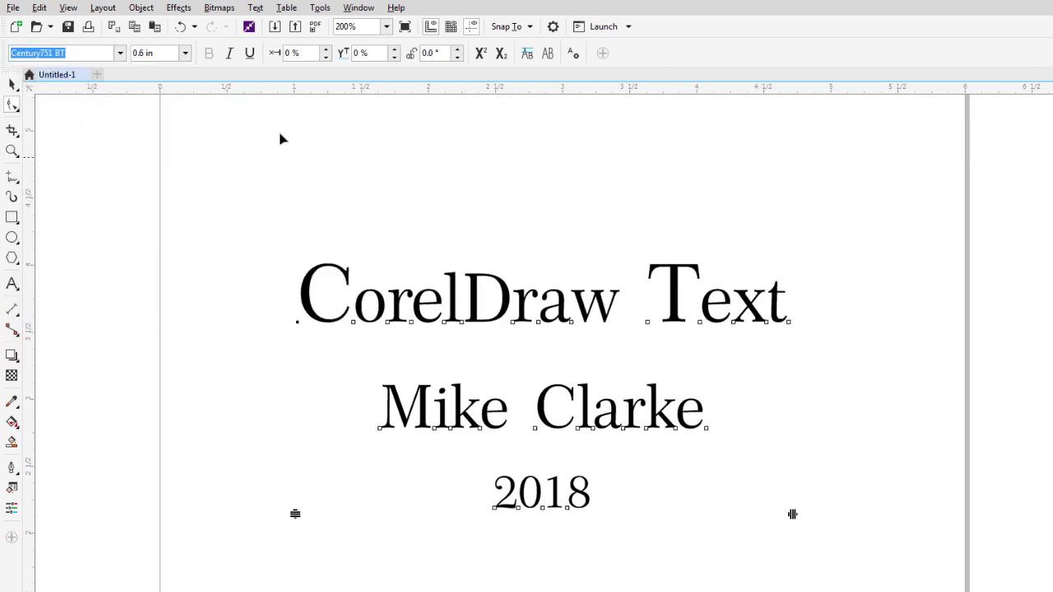
{"action": "left_click", "coordinate": [232, 57]}
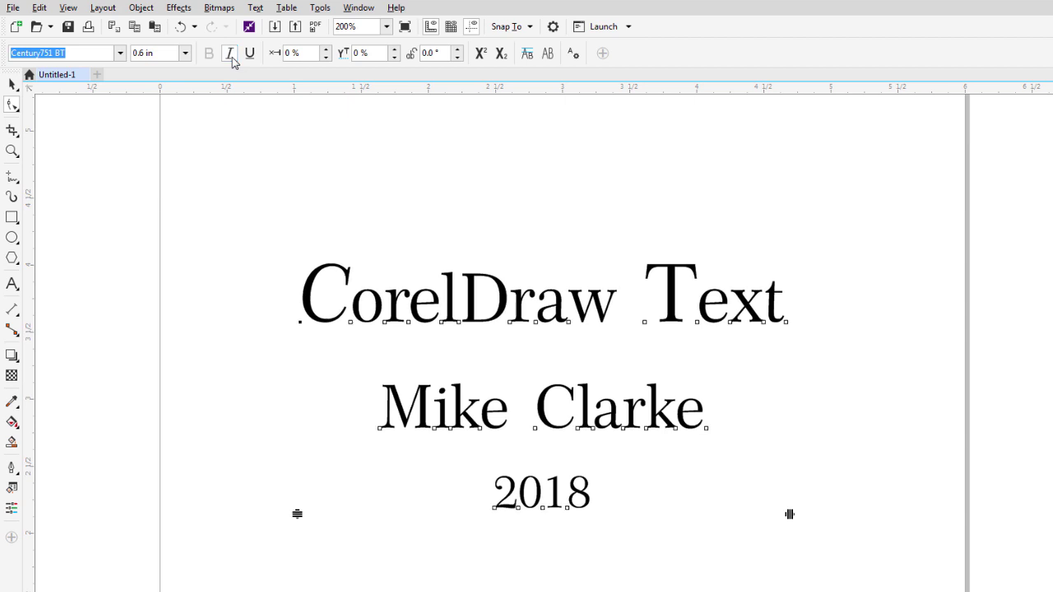
{"action": "left_click", "coordinate": [231, 58]}
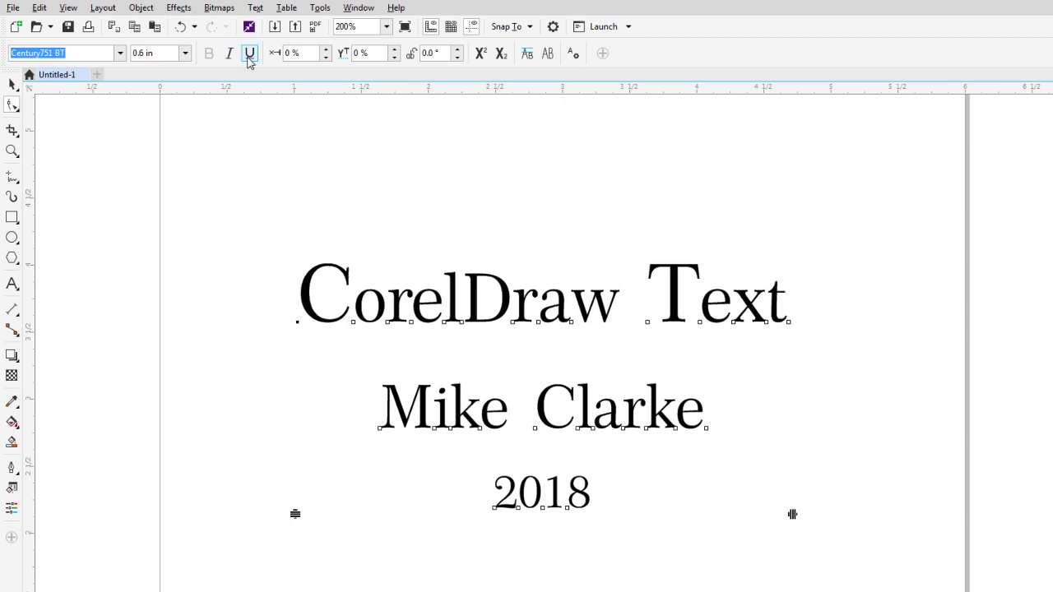
{"action": "left_click", "coordinate": [250, 54]}
{"action": "left_click", "coordinate": [250, 56]}
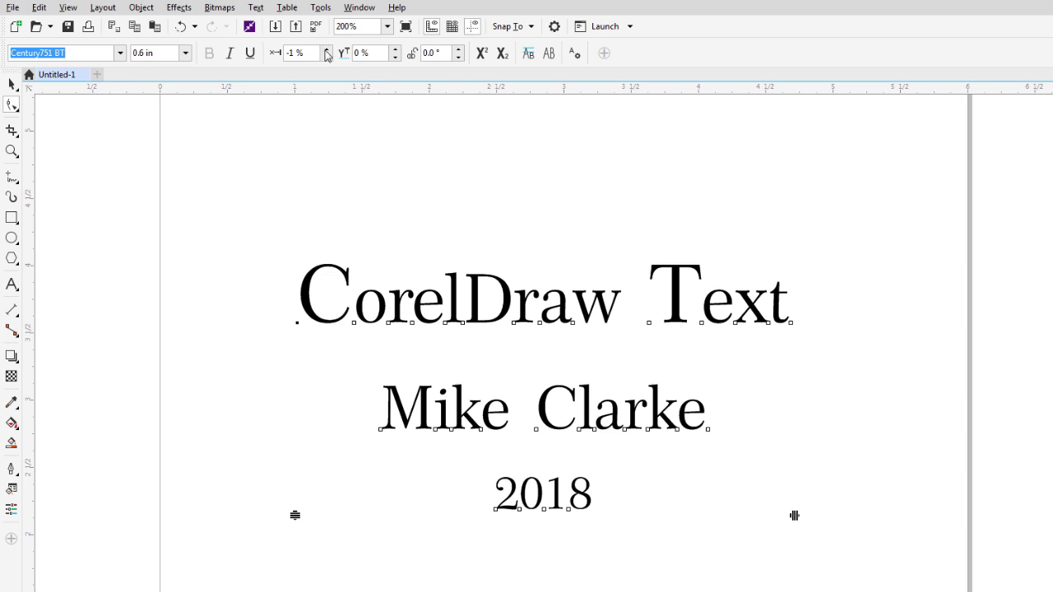
Shift the C right and left with the horizontal offset spinner, then return it to 0 %.
{"action": "left_click", "coordinate": [325, 50]}
{"action": "left_click", "coordinate": [326, 50]}
{"action": "left_click", "coordinate": [326, 50]}
{"action": "left_click", "coordinate": [326, 50]}
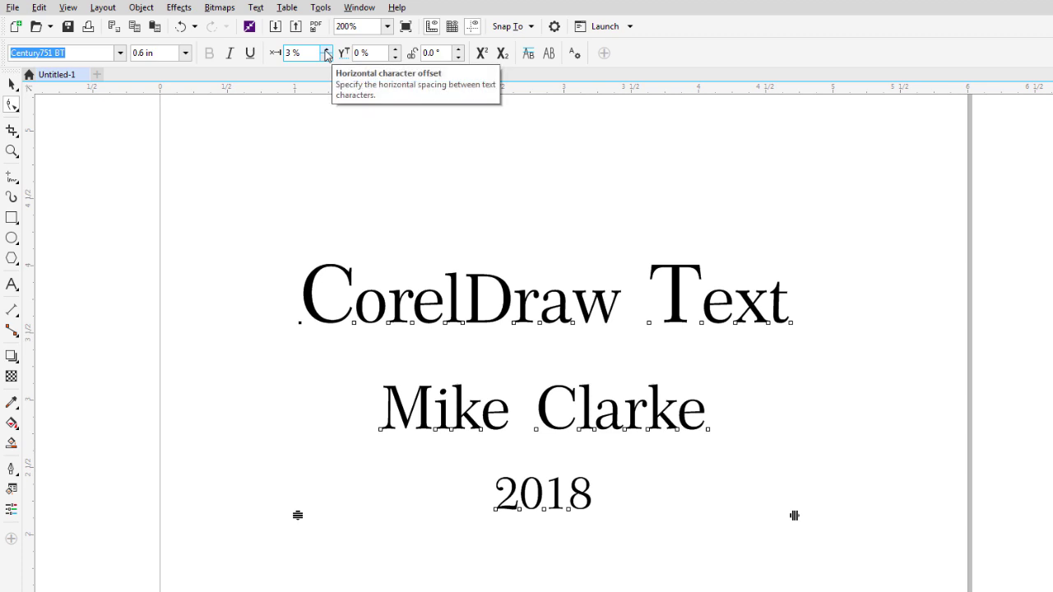
{"action": "left_click", "coordinate": [326, 50]}
{"action": "left_click", "coordinate": [326, 50]}
{"action": "left_click", "coordinate": [326, 50]}
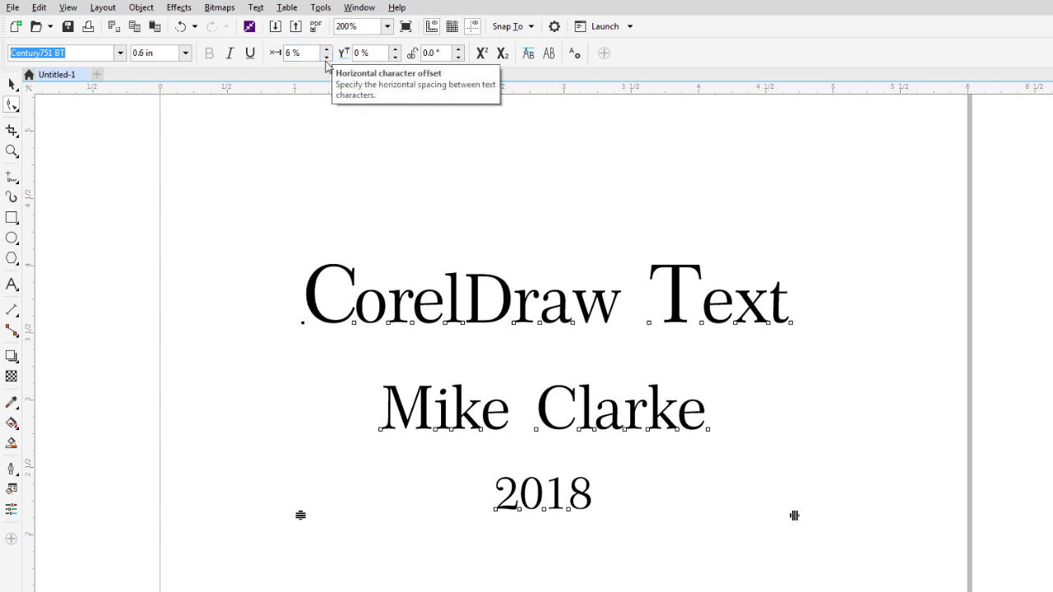
{"action": "left_click", "coordinate": [327, 58]}
{"action": "left_click", "coordinate": [327, 58]}
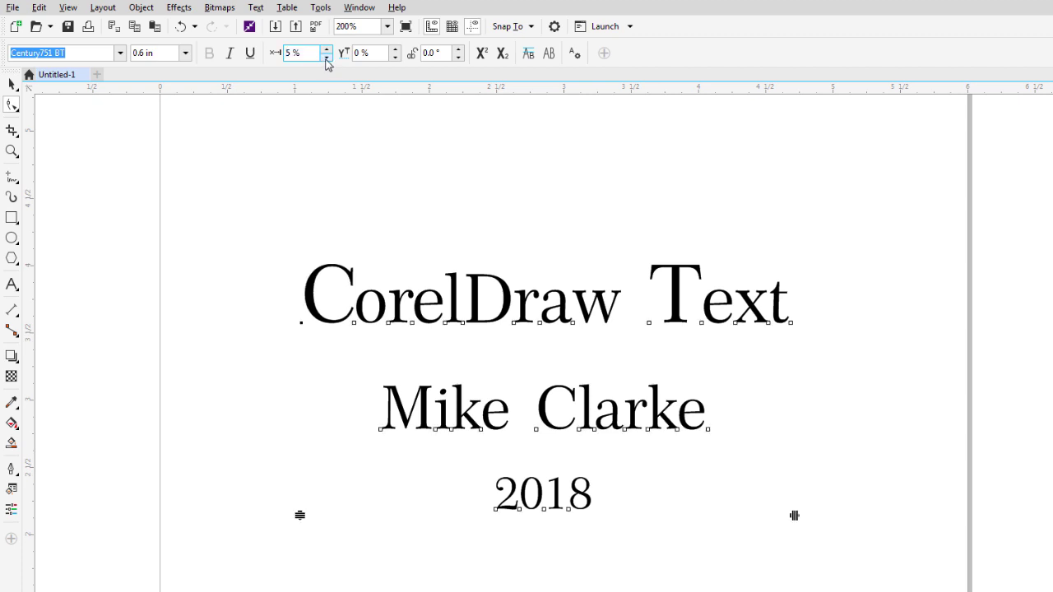
{"action": "left_click", "coordinate": [326, 57]}
{"action": "left_click", "coordinate": [327, 58]}
{"action": "left_click", "coordinate": [327, 57]}
{"action": "left_click", "coordinate": [326, 57]}
{"action": "left_click", "coordinate": [327, 58]}
{"action": "left_click", "coordinate": [326, 58]}
{"action": "left_click", "coordinate": [326, 57]}
{"action": "left_click", "coordinate": [327, 57]}
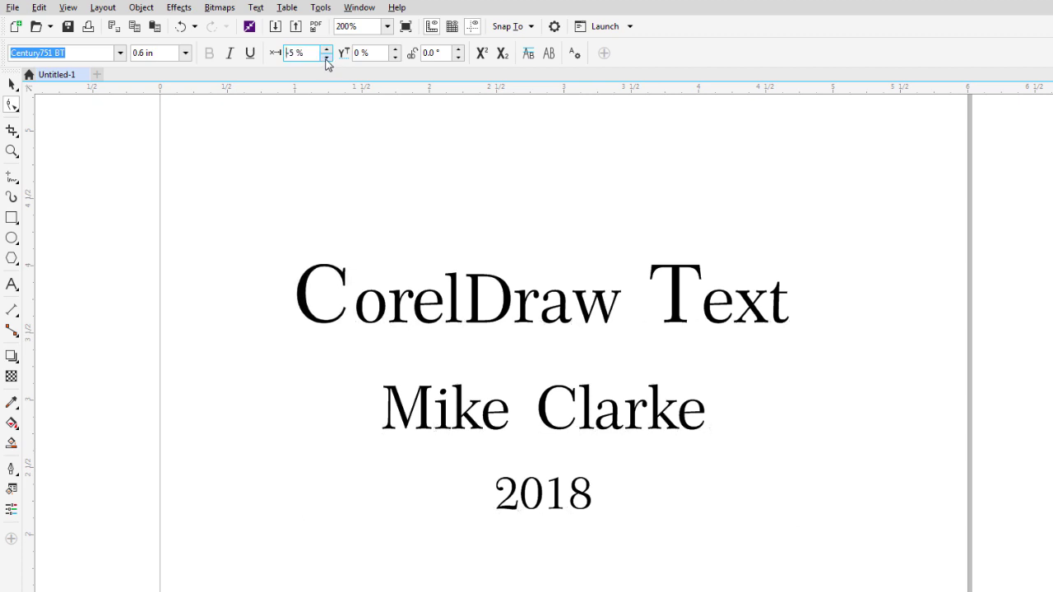
{"action": "left_click", "coordinate": [326, 57]}
{"action": "left_click", "coordinate": [326, 57]}
{"action": "left_click", "coordinate": [327, 58]}
{"action": "left_click", "coordinate": [327, 57]}
{"action": "left_click", "coordinate": [326, 57]}
{"action": "left_click", "coordinate": [327, 58]}
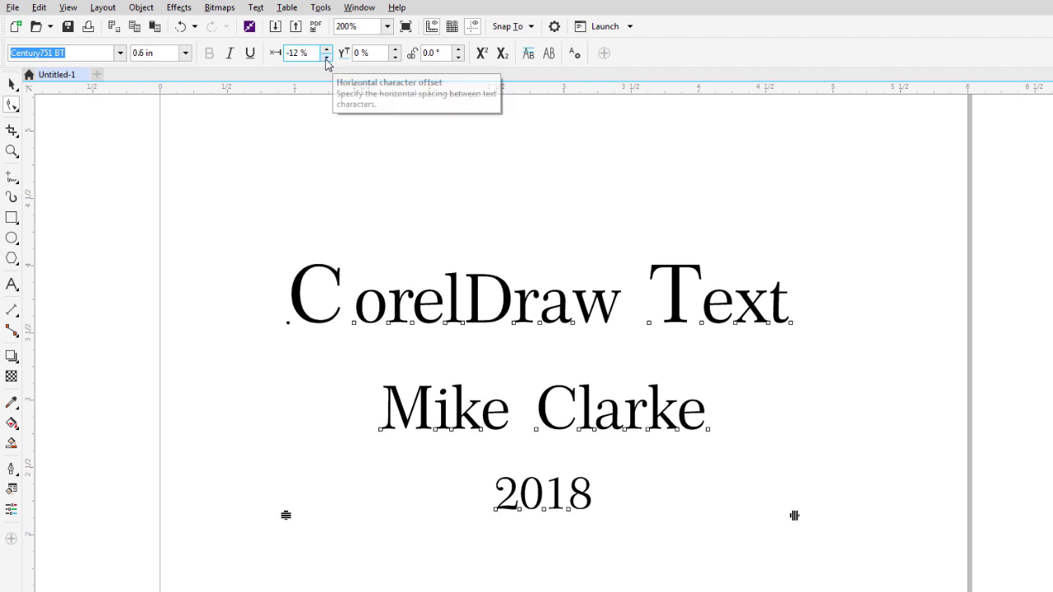
{"action": "left_click", "coordinate": [326, 50]}
{"action": "left_click", "coordinate": [326, 50]}
{"action": "left_click", "coordinate": [327, 49]}
{"action": "left_click", "coordinate": [327, 49]}
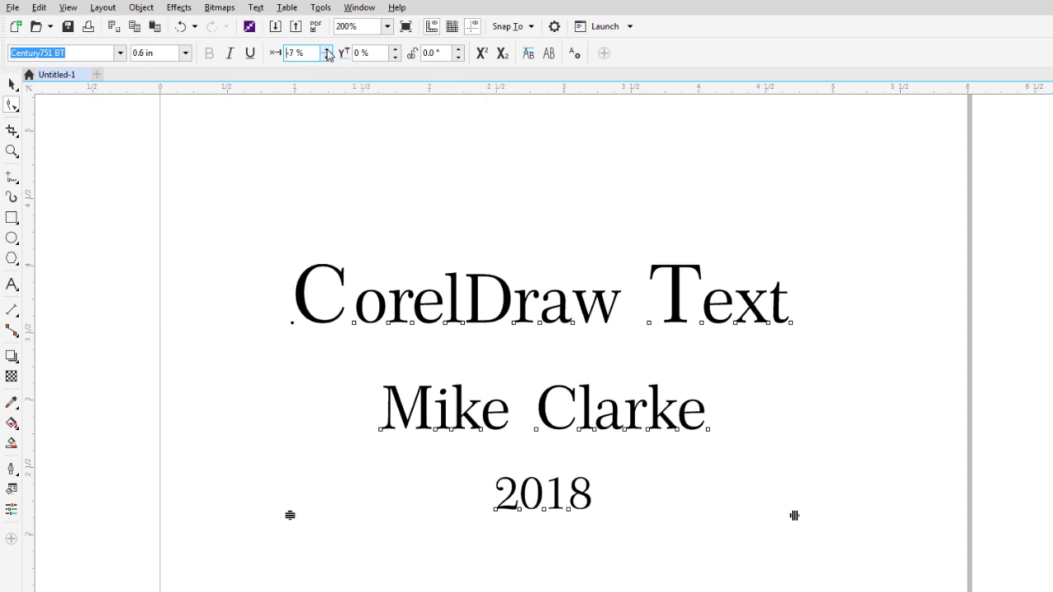
{"action": "left_click", "coordinate": [326, 50]}
{"action": "left_click", "coordinate": [327, 50]}
{"action": "left_click", "coordinate": [327, 50]}
{"action": "left_click", "coordinate": [327, 49]}
{"action": "left_click", "coordinate": [327, 51]}
{"action": "left_click", "coordinate": [327, 50]}
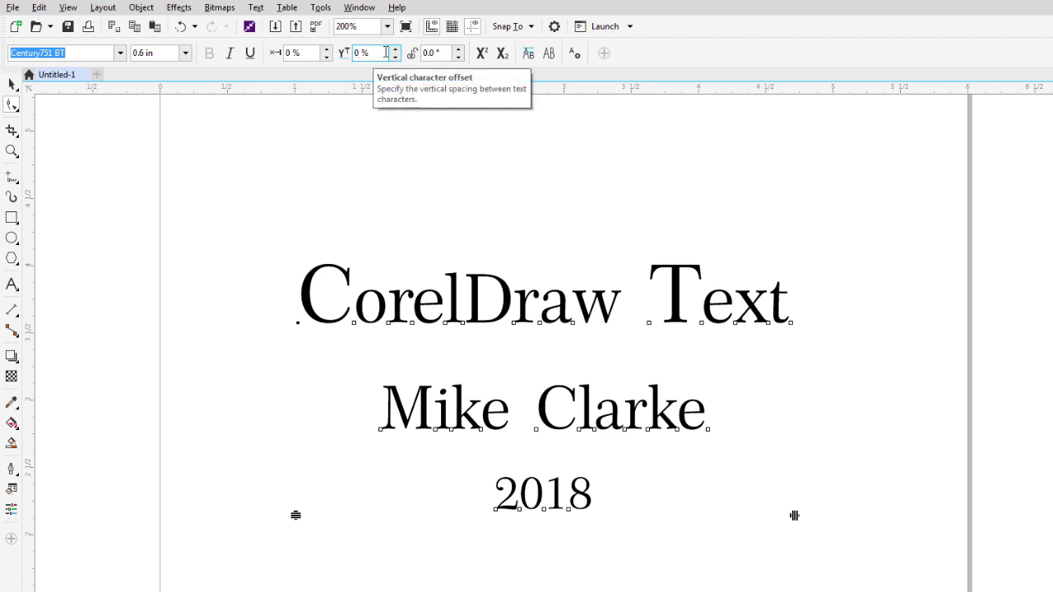
Raise and lower the C's vertical shift, then put it back on the baseline at 0 %.
{"action": "left_click", "coordinate": [395, 49]}
{"action": "left_click", "coordinate": [394, 49]}
{"action": "left_click", "coordinate": [395, 50]}
{"action": "left_click", "coordinate": [394, 50]}
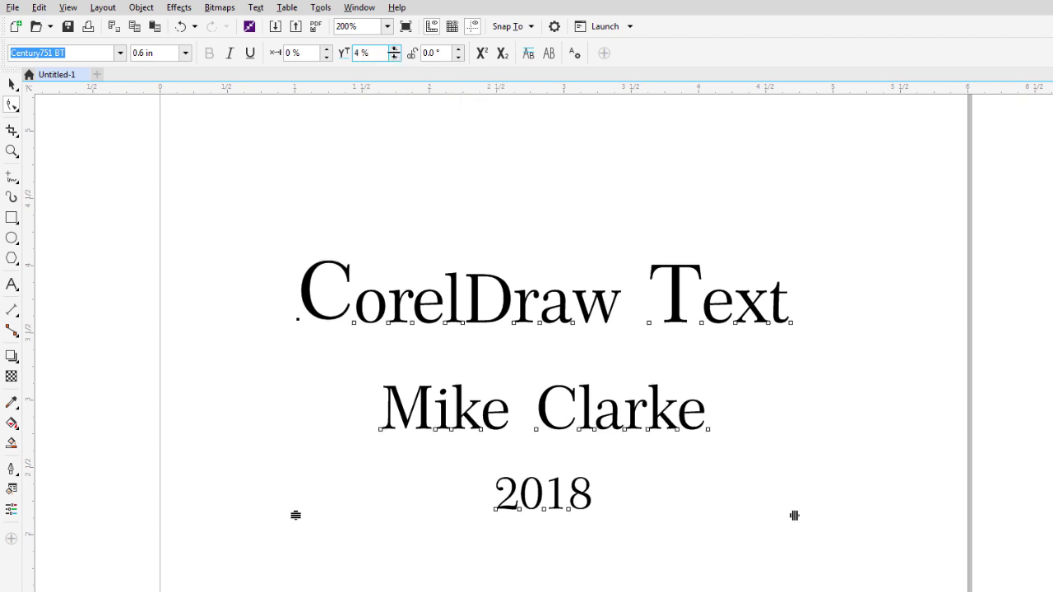
{"action": "left_click", "coordinate": [395, 57]}
{"action": "left_click", "coordinate": [395, 57]}
{"action": "left_click", "coordinate": [395, 57]}
{"action": "left_click", "coordinate": [395, 57]}
{"action": "left_click", "coordinate": [395, 57]}
{"action": "left_click", "coordinate": [394, 57]}
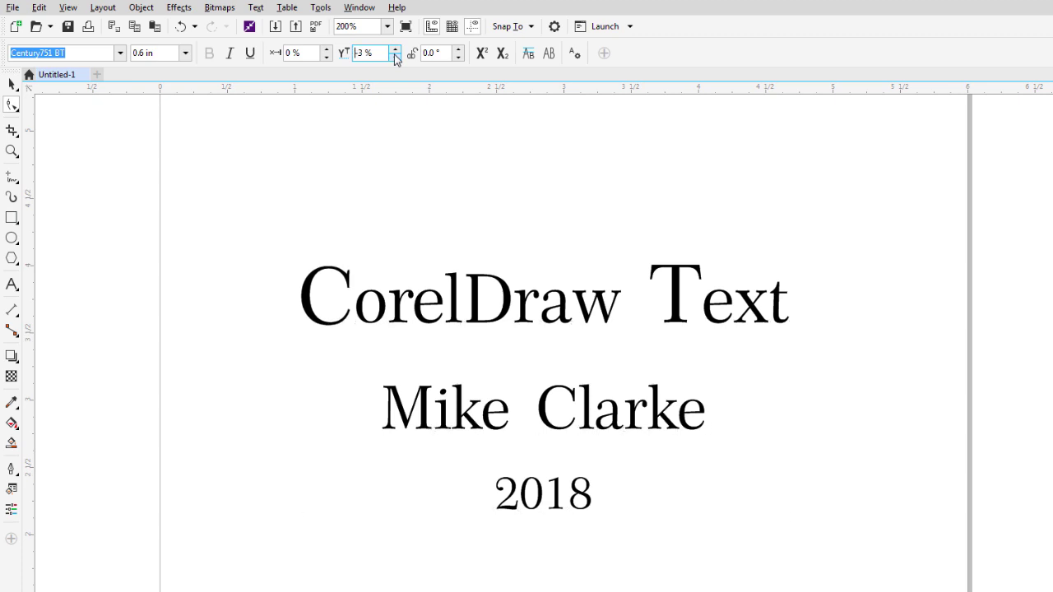
{"action": "left_click", "coordinate": [395, 57]}
{"action": "left_click", "coordinate": [395, 57]}
{"action": "left_click", "coordinate": [395, 49]}
{"action": "left_click", "coordinate": [395, 50]}
{"action": "left_click", "coordinate": [395, 50]}
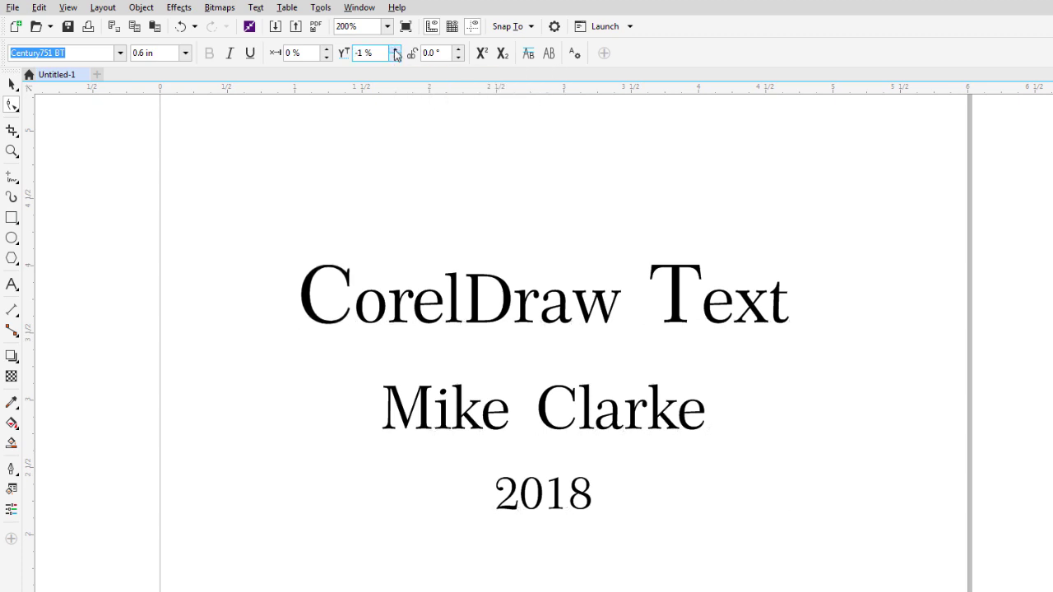
{"action": "left_click", "coordinate": [395, 50]}
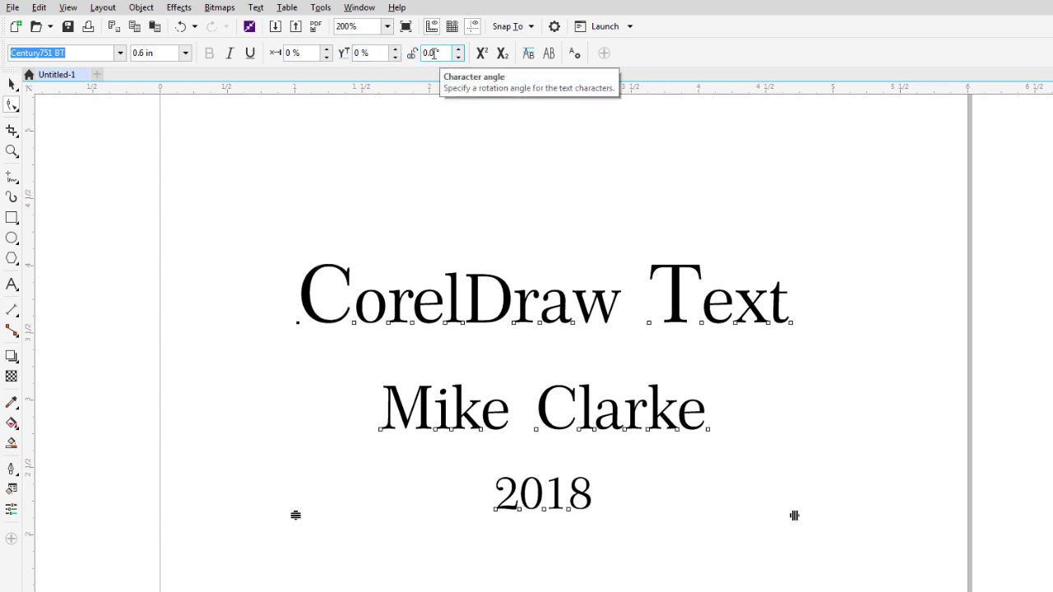
Tilt the C with the character angle spinner, then straighten it back to 0.0°.
{"action": "left_click", "coordinate": [457, 49]}
{"action": "left_click", "coordinate": [457, 49]}
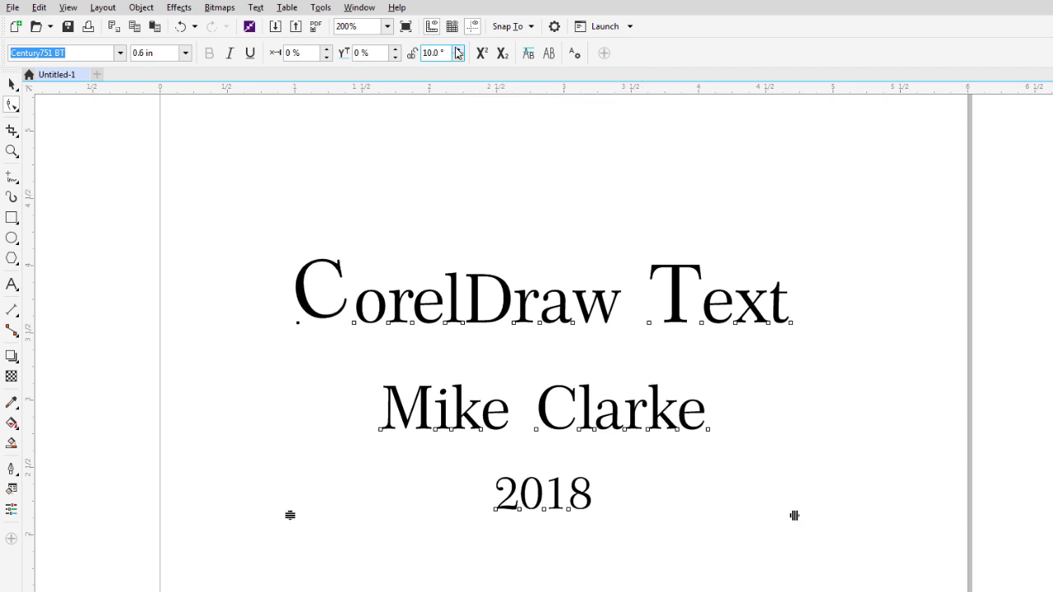
{"action": "left_click", "coordinate": [457, 49]}
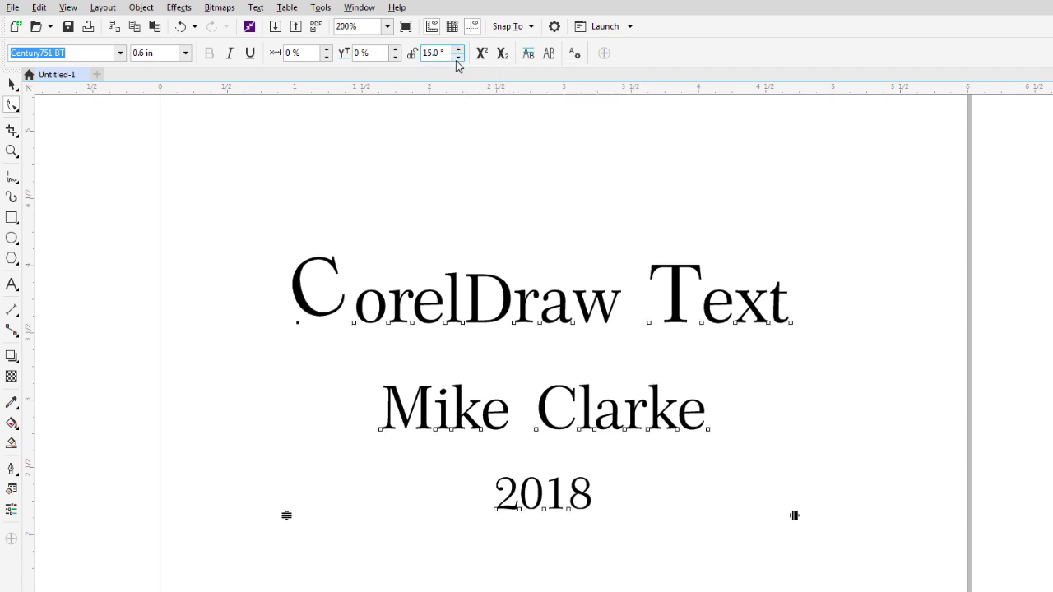
{"action": "left_click", "coordinate": [457, 58]}
{"action": "left_click", "coordinate": [457, 58]}
{"action": "left_click", "coordinate": [457, 57]}
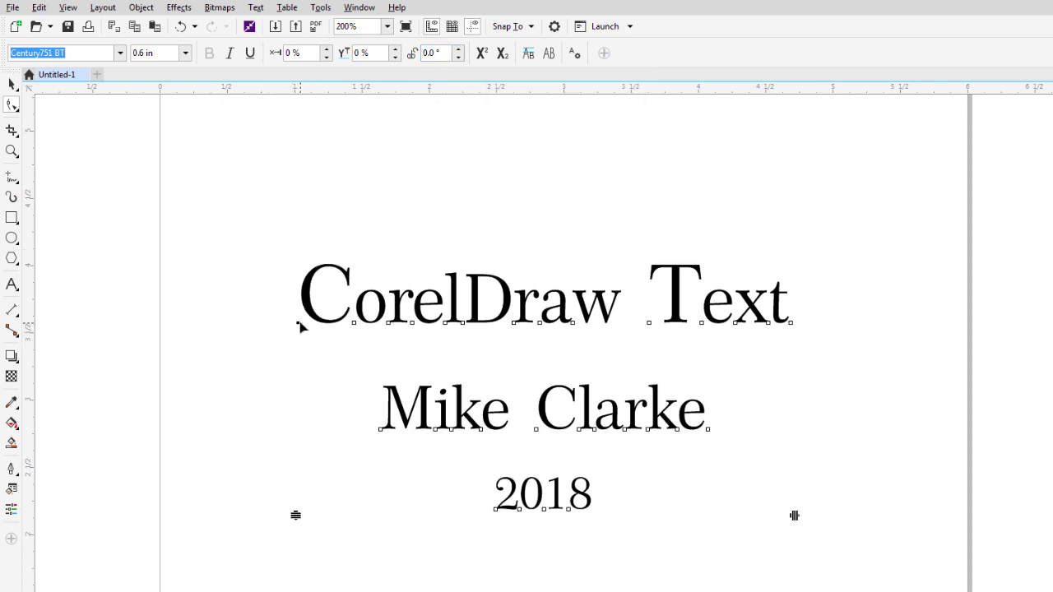
{"action": "mouse_move", "coordinate": [297, 324]}
{"action": "left_mouse_down"}
{"action": "mouse_move", "coordinate": [274, 322]}
{"action": "mouse_move", "coordinate": [299, 315]}
{"action": "mouse_move", "coordinate": [264, 313]}
{"action": "mouse_move", "coordinate": [282, 313]}
{"action": "mouse_move", "coordinate": [294, 320]}
{"action": "mouse_move", "coordinate": [245, 322]}
{"action": "mouse_move", "coordinate": [313, 321]}
{"action": "mouse_move", "coordinate": [233, 318]}
{"action": "mouse_move", "coordinate": [301, 322]}
{"action": "mouse_move", "coordinate": [260, 320]}
{"action": "mouse_move", "coordinate": [298, 322]}
{"action": "mouse_move", "coordinate": [259, 320]}
{"action": "mouse_move", "coordinate": [298, 322]}
{"action": "mouse_move", "coordinate": [302, 244]}
{"action": "mouse_move", "coordinate": [304, 324]}
{"action": "mouse_move", "coordinate": [292, 278]}
{"action": "mouse_move", "coordinate": [297, 321]}
{"action": "left_mouse_up"}
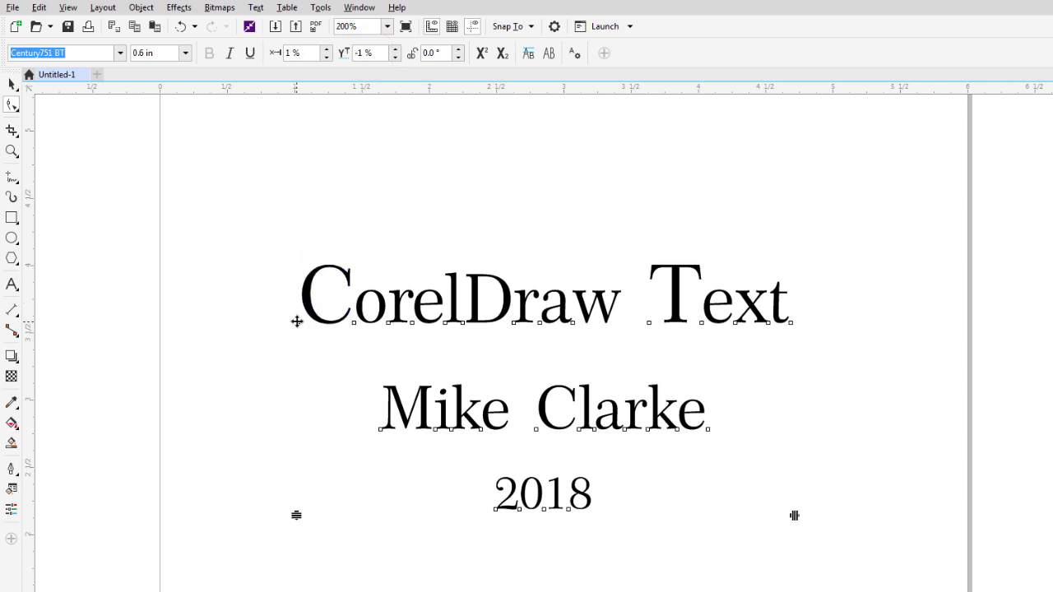
{"action": "left_click", "coordinate": [319, 360]}
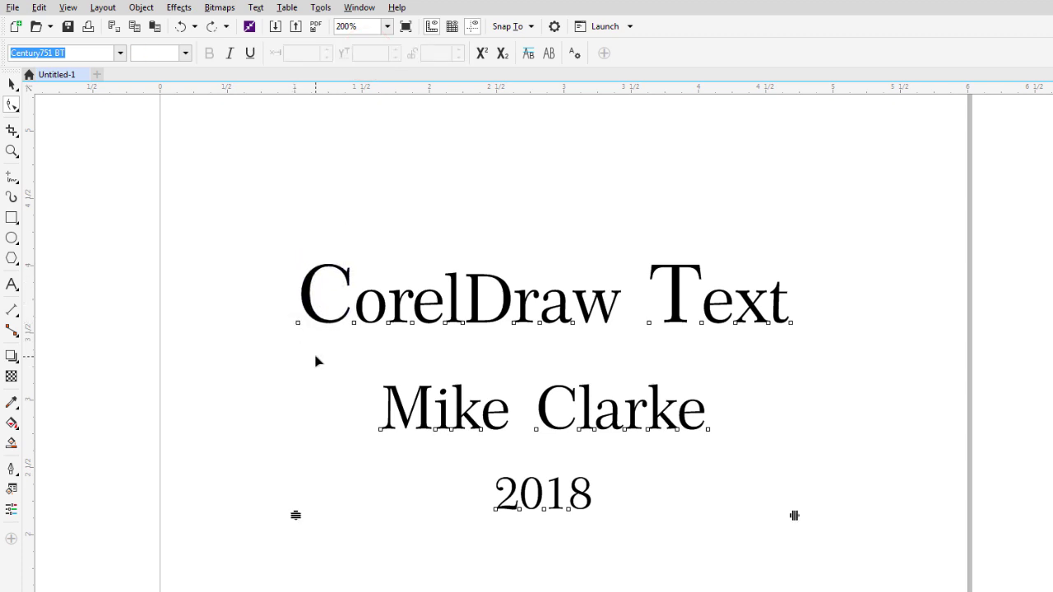
{"action": "left_click_drag", "start_coordinate": [244, 309], "coordinate": [361, 349]}
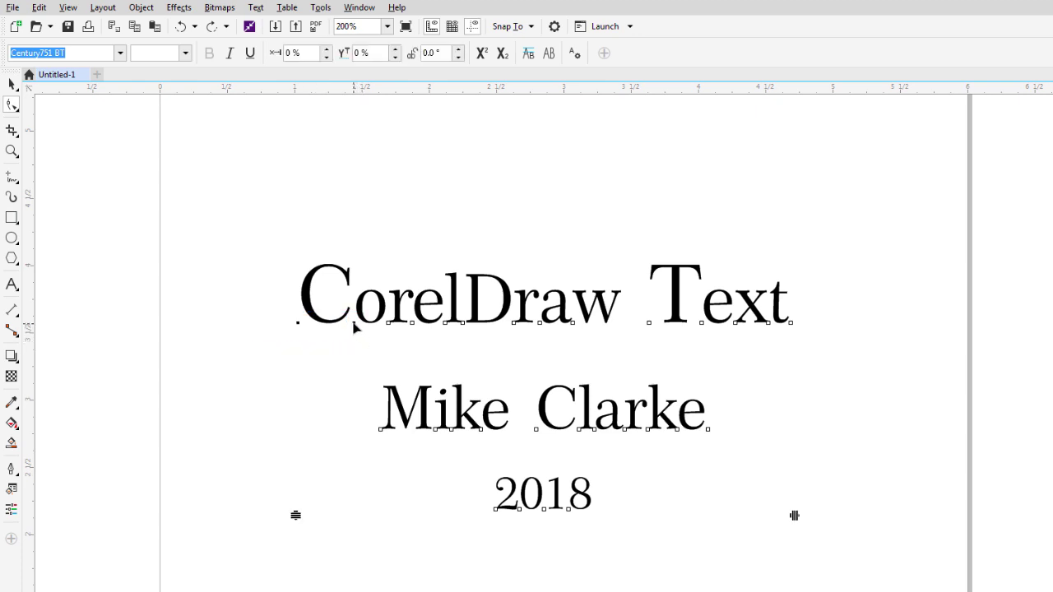
{"action": "left_click_drag", "start_coordinate": [355, 324], "coordinate": [330, 328]}
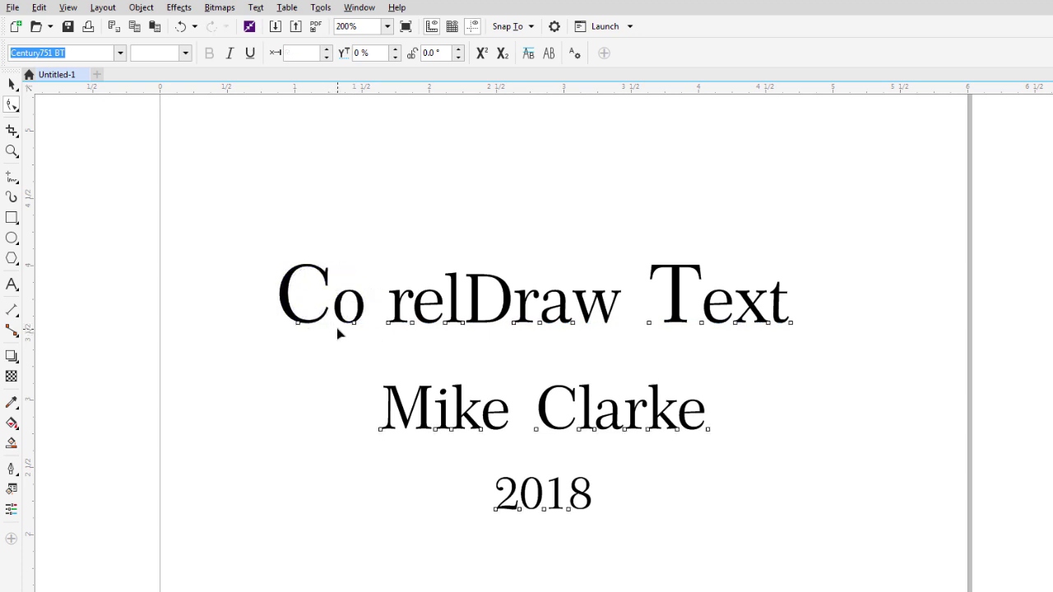
{"action": "key", "text": "ctrl+z"}
{"action": "left_click_drag", "start_coordinate": [270, 315], "coordinate": [541, 326]}
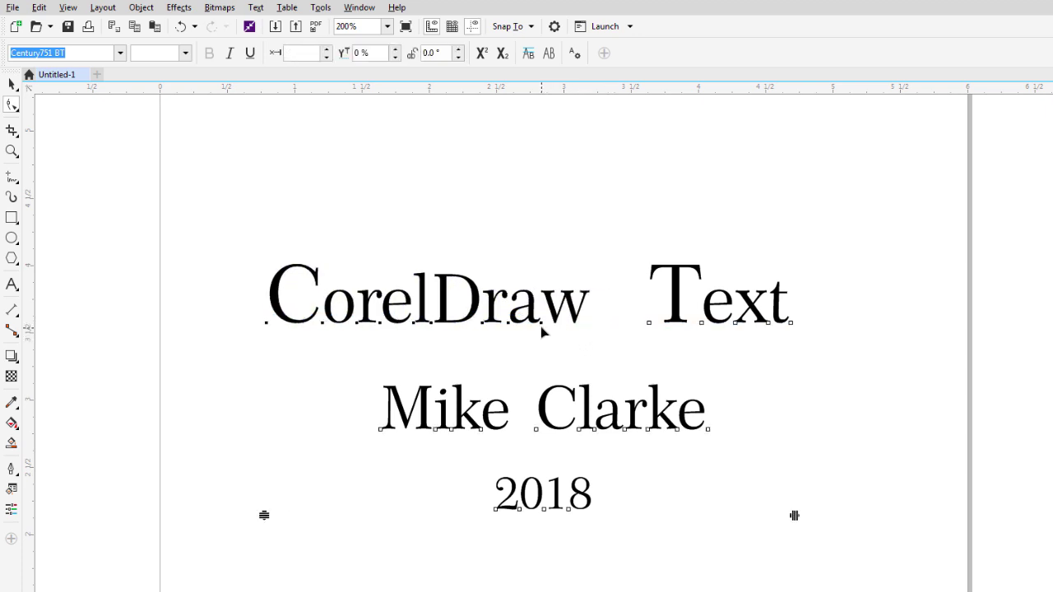
{"action": "key", "text": "ctrl+z"}
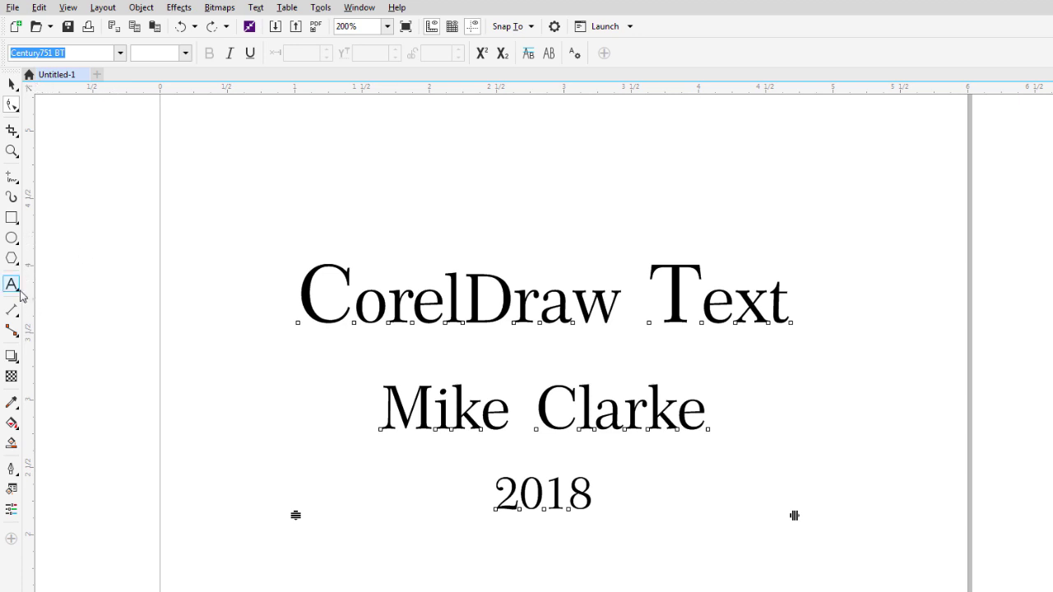
Add a new uppercase name as Arial text above the title and shift it slightly right.
{"action": "left_click", "coordinate": [11, 284]}
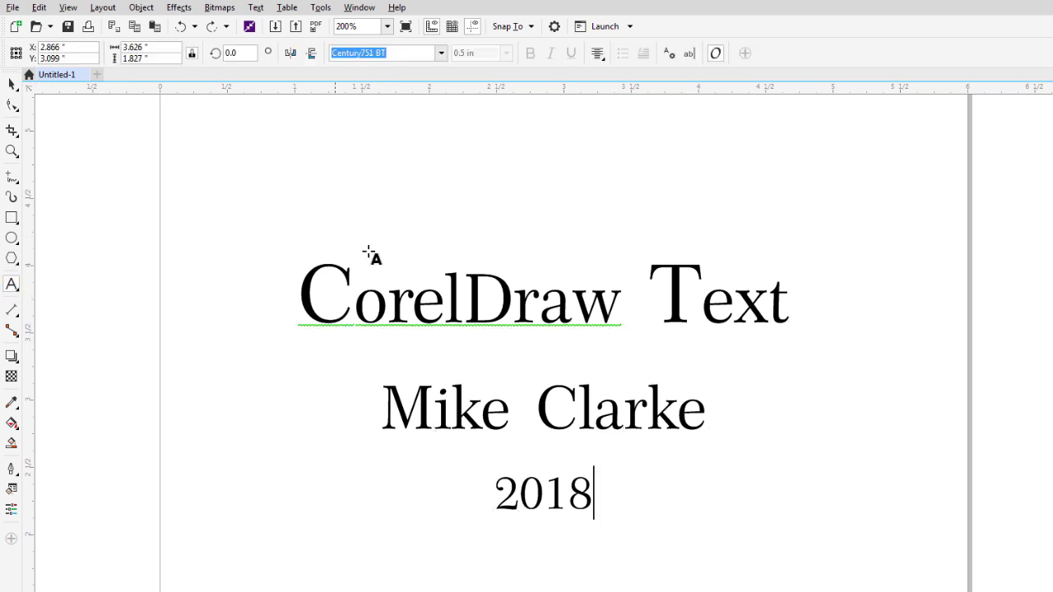
{"action": "left_click", "coordinate": [374, 175]}
{"action": "type", "text": "WALTER"}
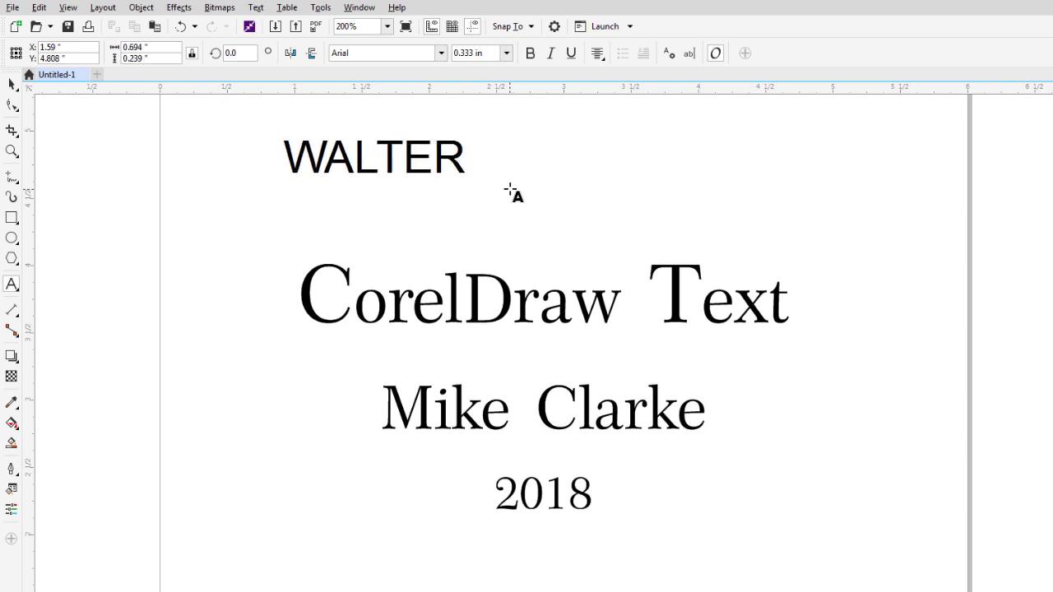
{"action": "left_click", "coordinate": [12, 84]}
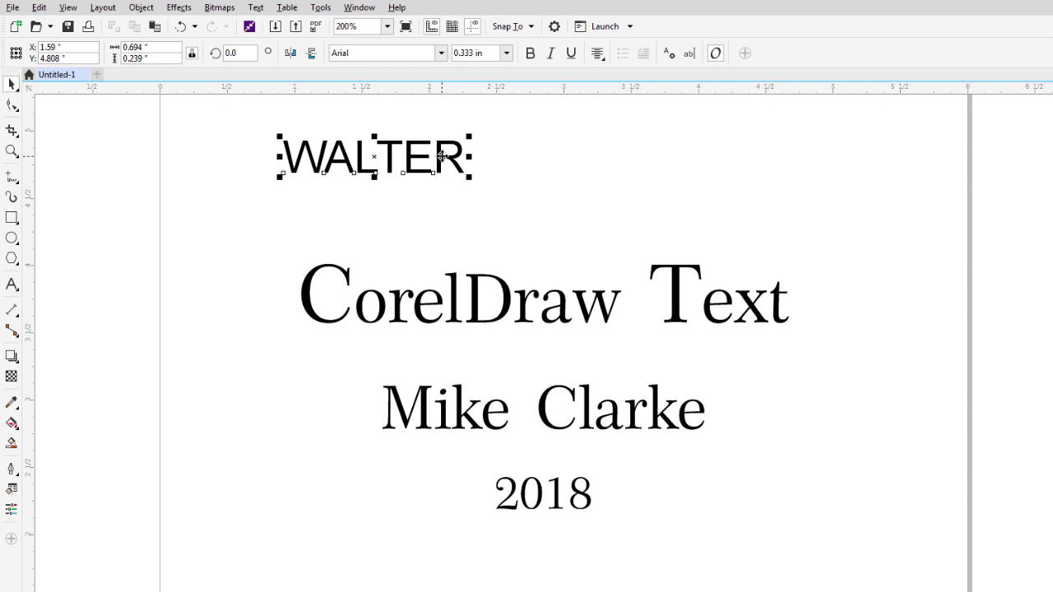
{"action": "left_click_drag", "start_coordinate": [441, 156], "coordinate": [483, 159]}
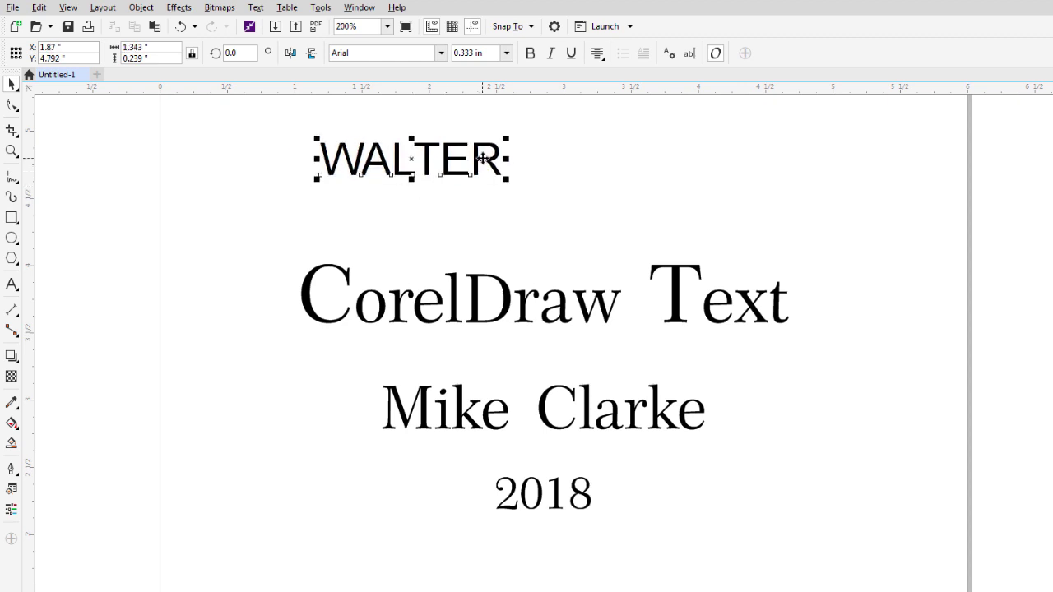
Select the word's first letter with the Shape tool and nudge it slightly left.
{"action": "scroll", "coordinate": [354, 181], "scroll_direction": "up", "scroll_amount": 1}
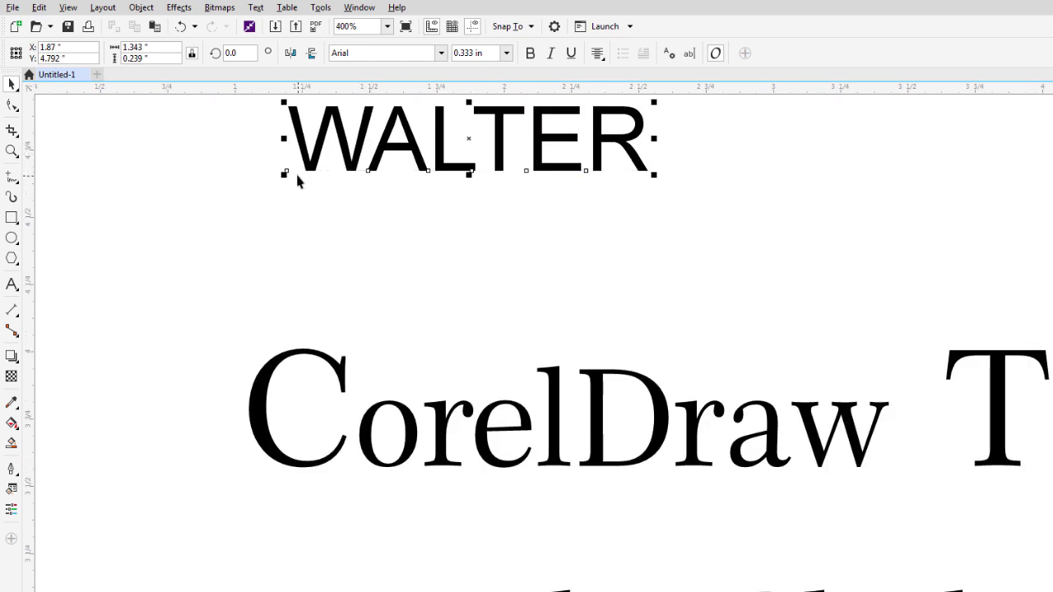
{"action": "left_click", "coordinate": [12, 105]}
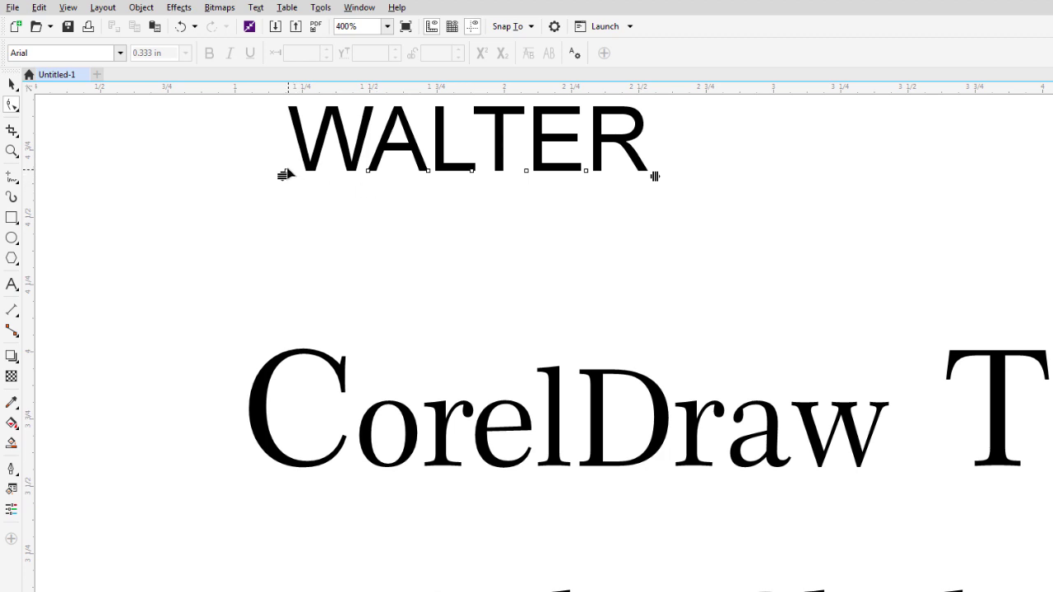
{"action": "left_click", "coordinate": [286, 170]}
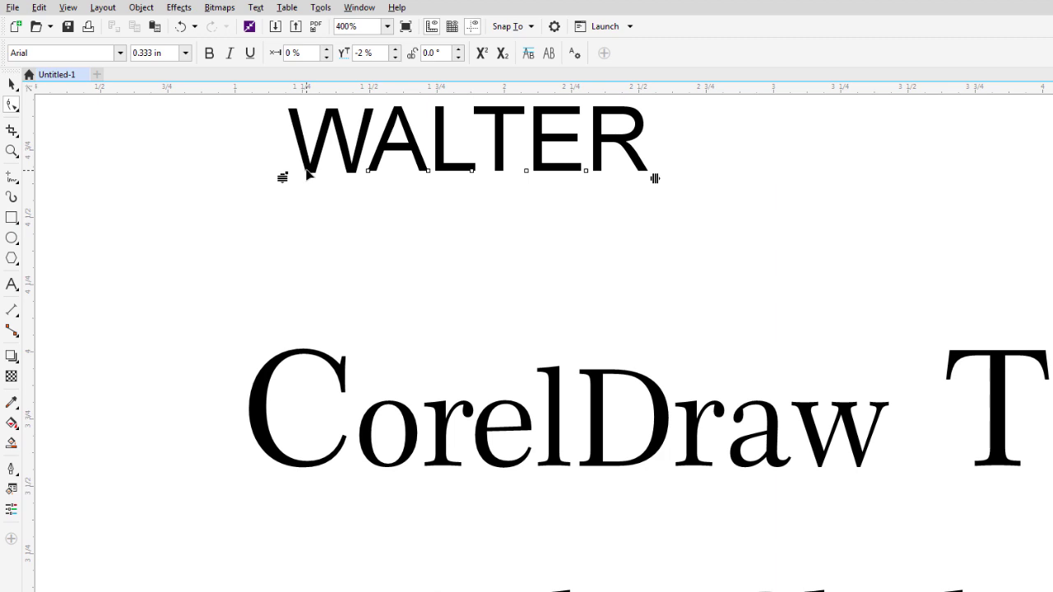
{"action": "key", "text": "ctrl+z"}
{"action": "left_click", "coordinate": [283, 174]}
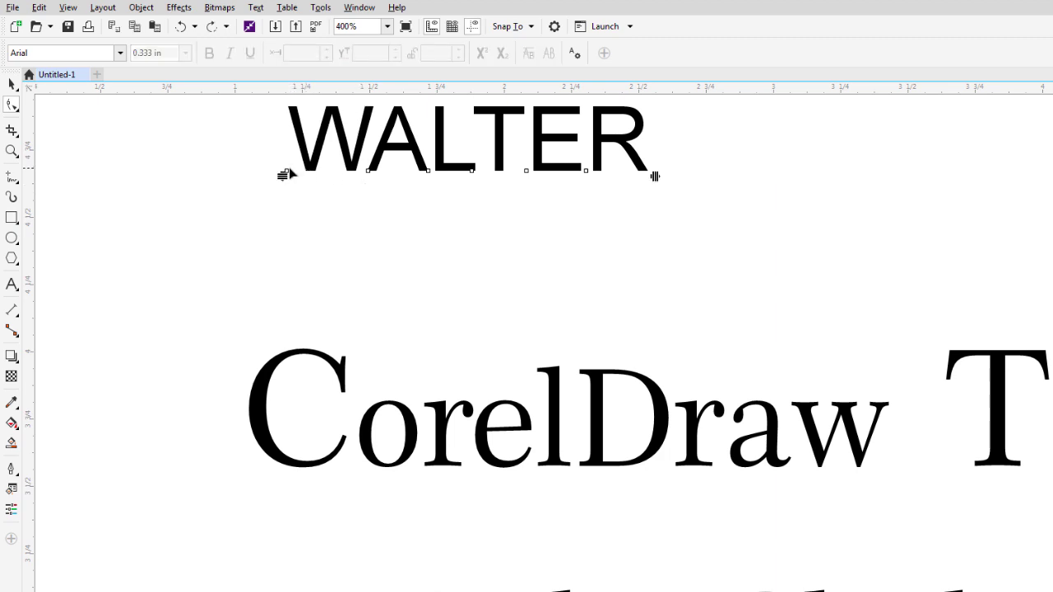
{"action": "left_click", "coordinate": [282, 170]}
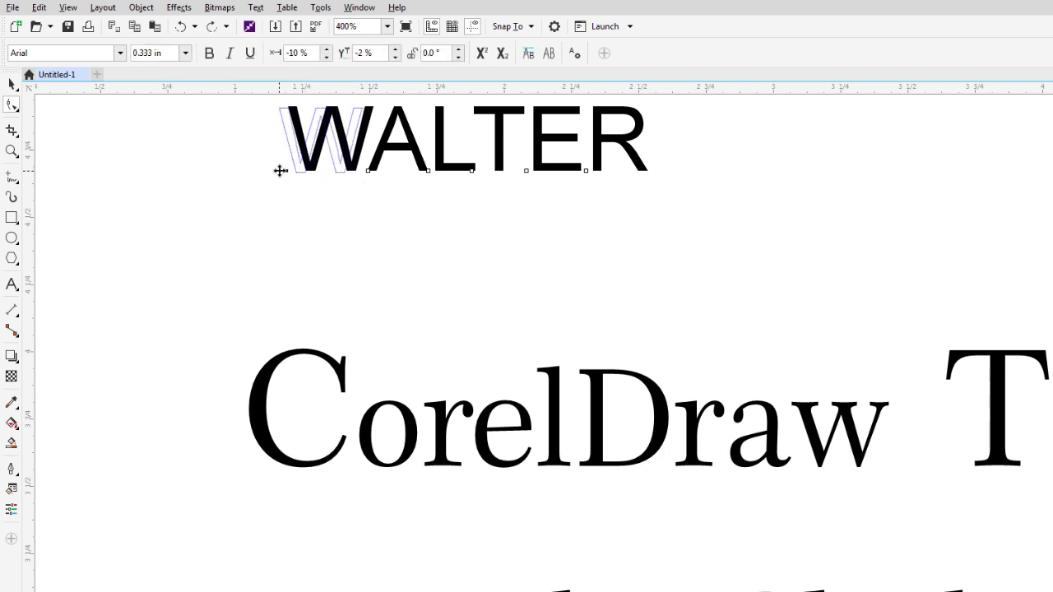
{"action": "left_click_drag", "start_coordinate": [280, 170], "coordinate": [276, 174]}
{"action": "left_click", "coordinate": [482, 186]}
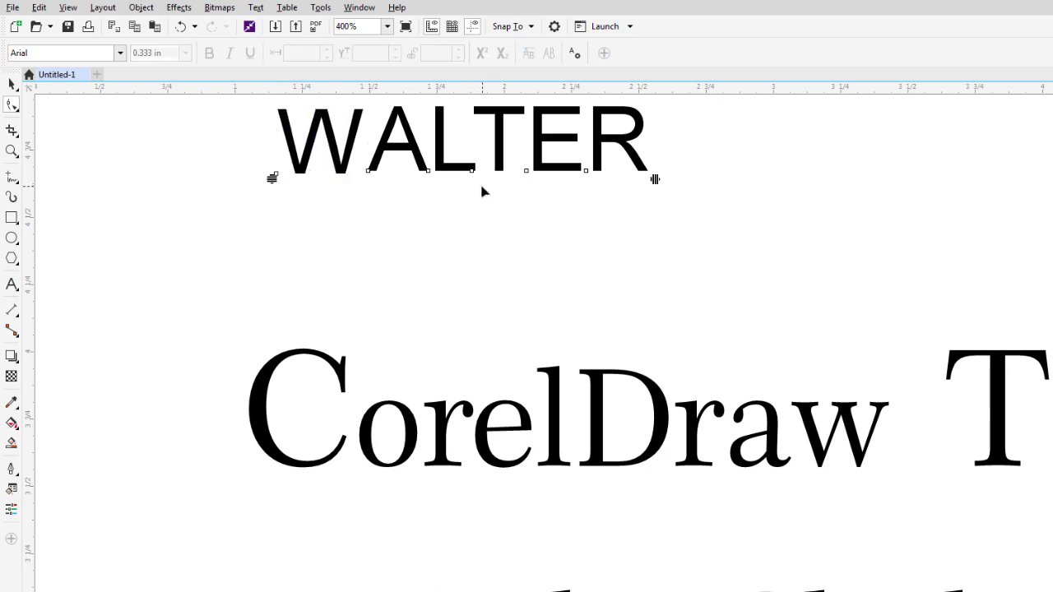
Marquee-select the first three letters and move them left to tighten the word's spacing.
{"action": "left_click_drag", "start_coordinate": [439, 187], "coordinate": [273, 169]}
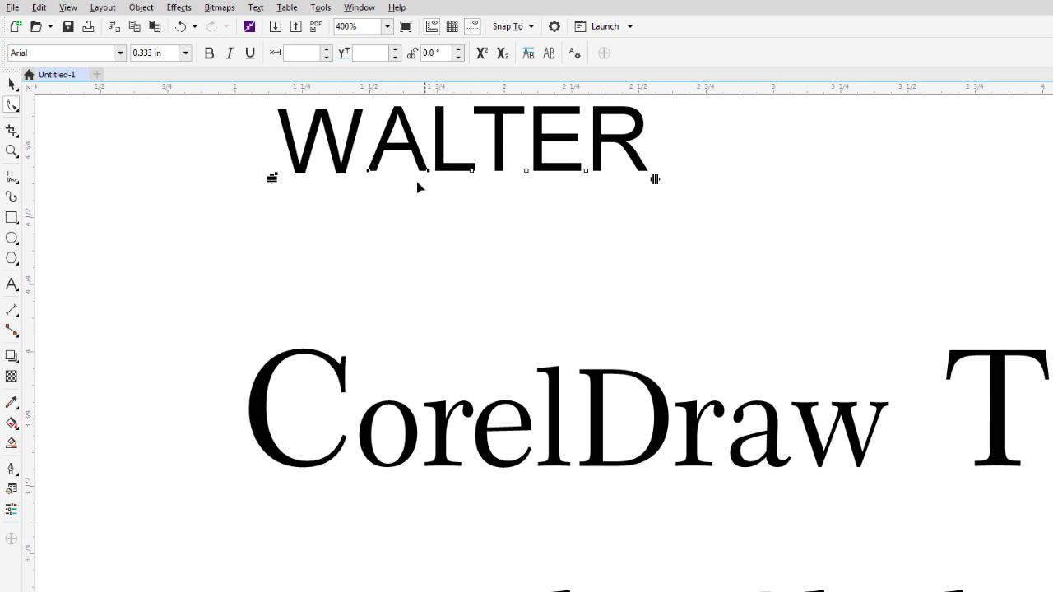
{"action": "left_click", "coordinate": [426, 186]}
{"action": "left_click_drag", "start_coordinate": [427, 187], "coordinate": [252, 157]}
{"action": "left_click_drag", "start_coordinate": [370, 172], "coordinate": [360, 171]}
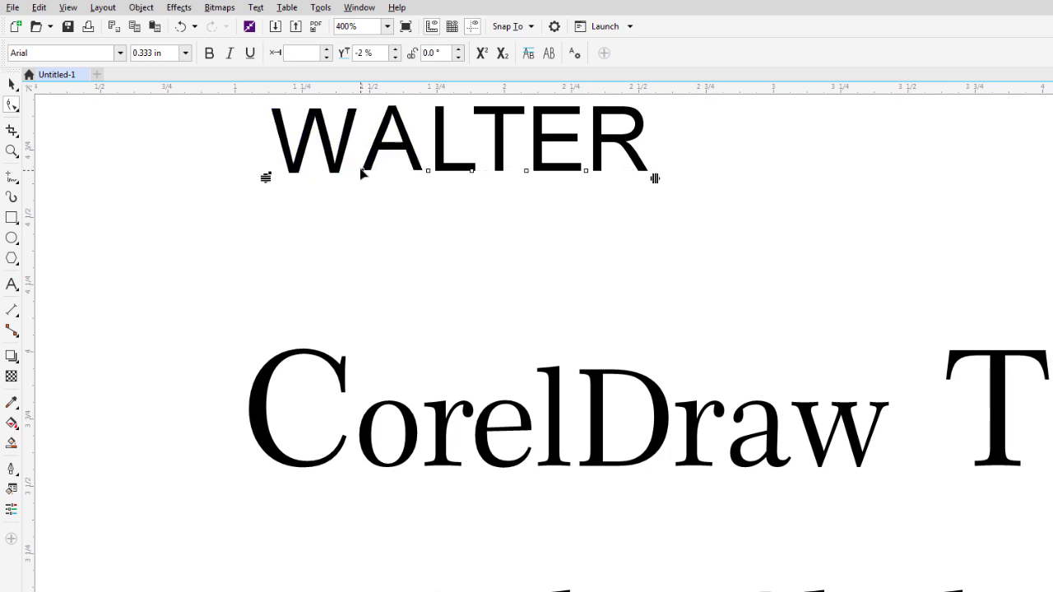
{"action": "left_click_drag", "start_coordinate": [495, 193], "coordinate": [317, 212]}
{"action": "left_click_drag", "start_coordinate": [460, 202], "coordinate": [267, 165]}
{"action": "left_click_drag", "start_coordinate": [429, 174], "coordinate": [423, 171]}
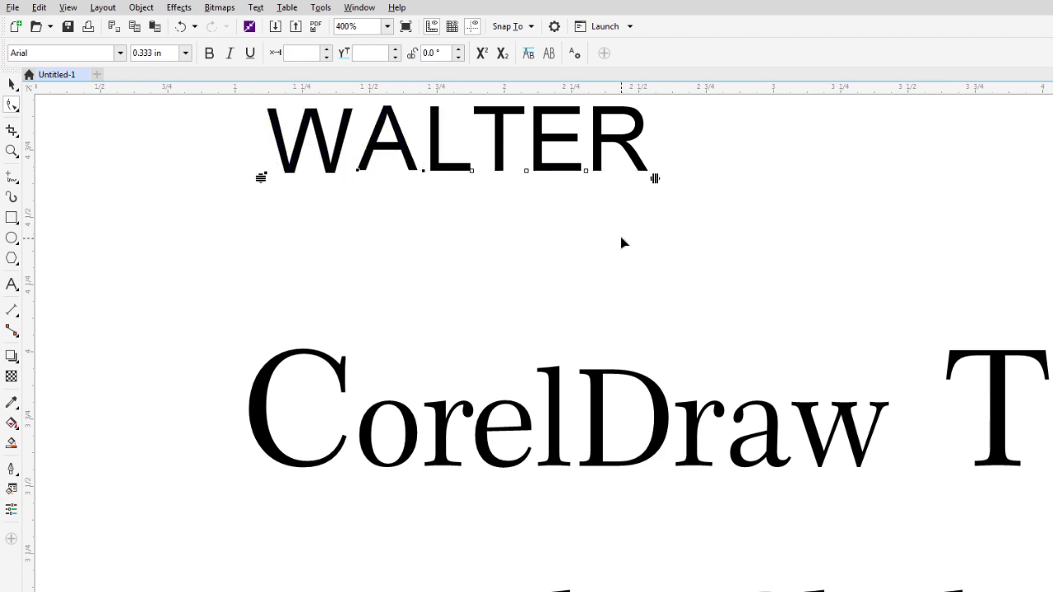
{"action": "left_click", "coordinate": [12, 84]}
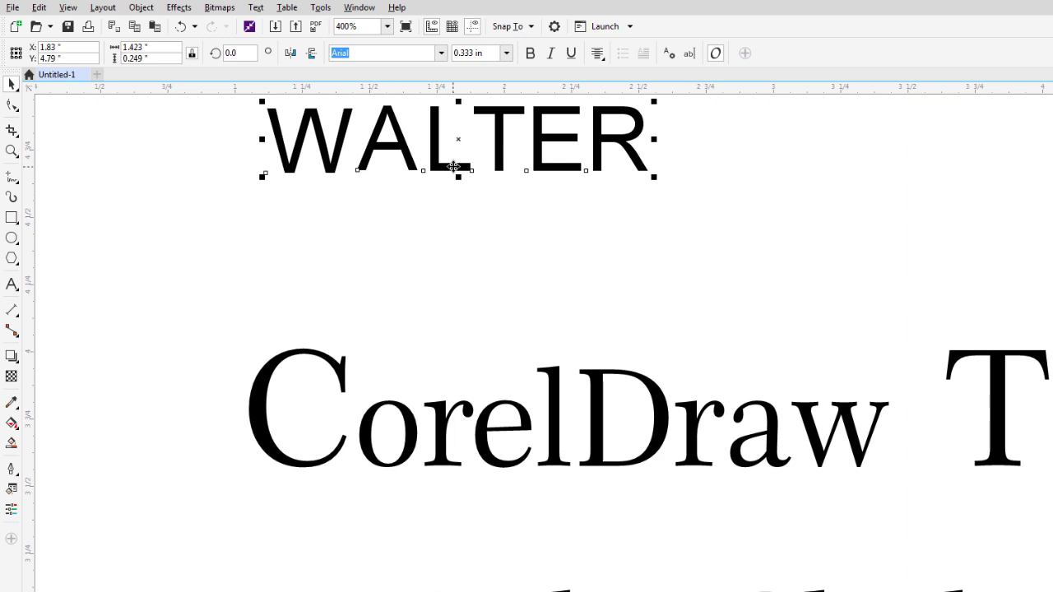
Delete the added word, then try All capitals on the title line and revert to Small caps.
{"action": "key", "text": "Delete"}
{"action": "scroll", "coordinate": [454, 329], "scroll_direction": "down", "scroll_amount": 2}
{"action": "left_click", "coordinate": [453, 387]}
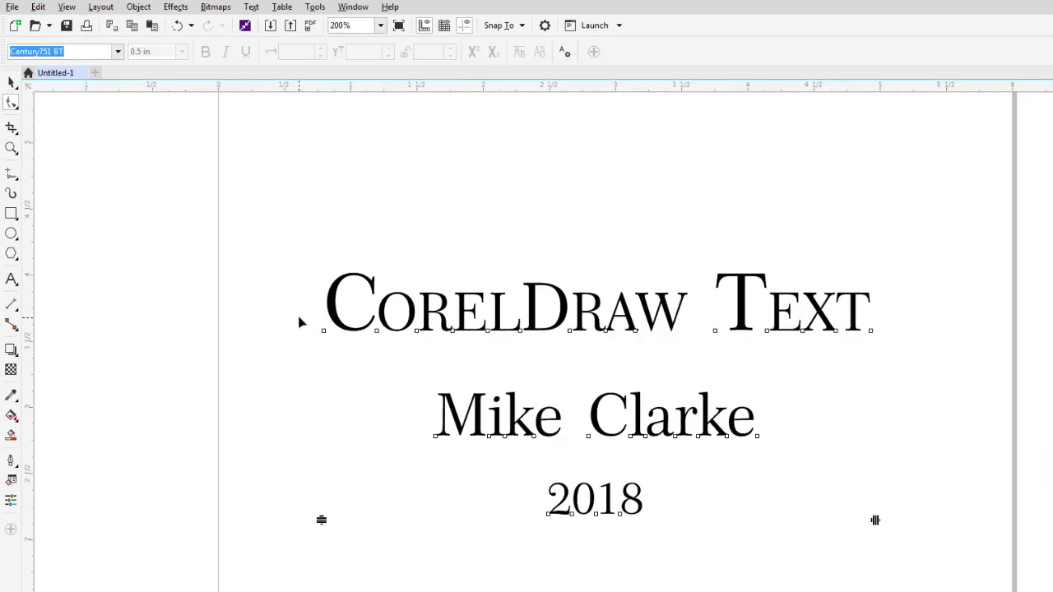
{"action": "left_click_drag", "start_coordinate": [299, 323], "coordinate": [698, 367]}
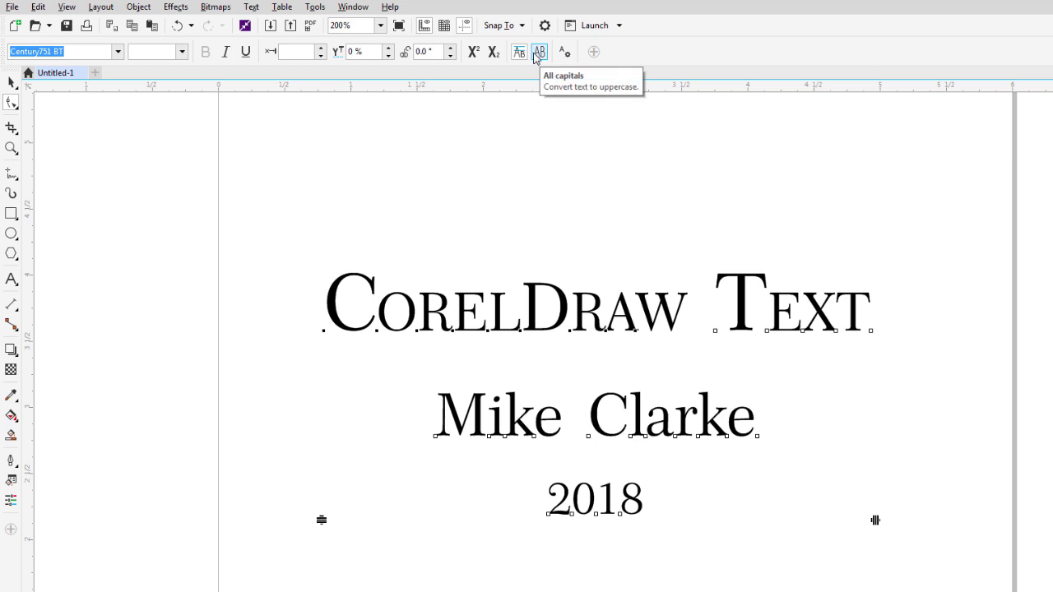
{"action": "left_click", "coordinate": [539, 53]}
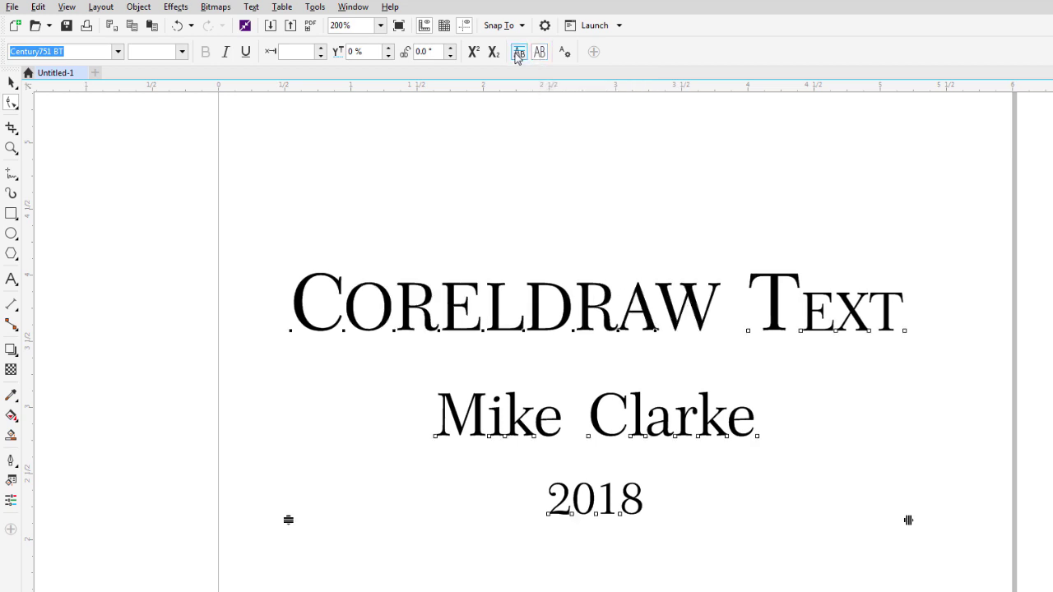
{"action": "left_click", "coordinate": [518, 53]}
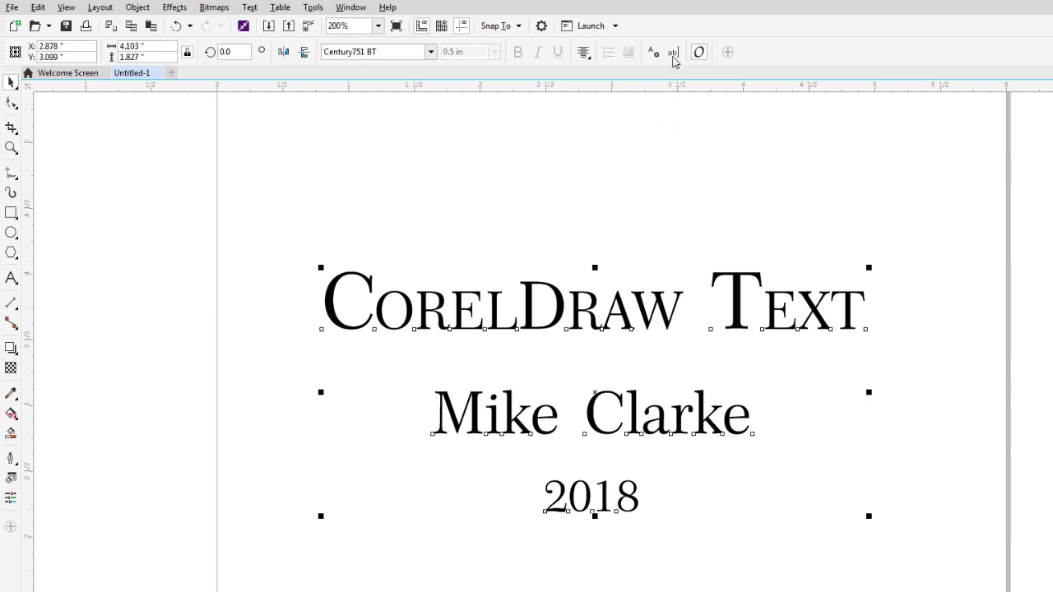
Open the title in the Edit Text window and select all three lines.
{"action": "key", "text": "ctrl+shift+t"}
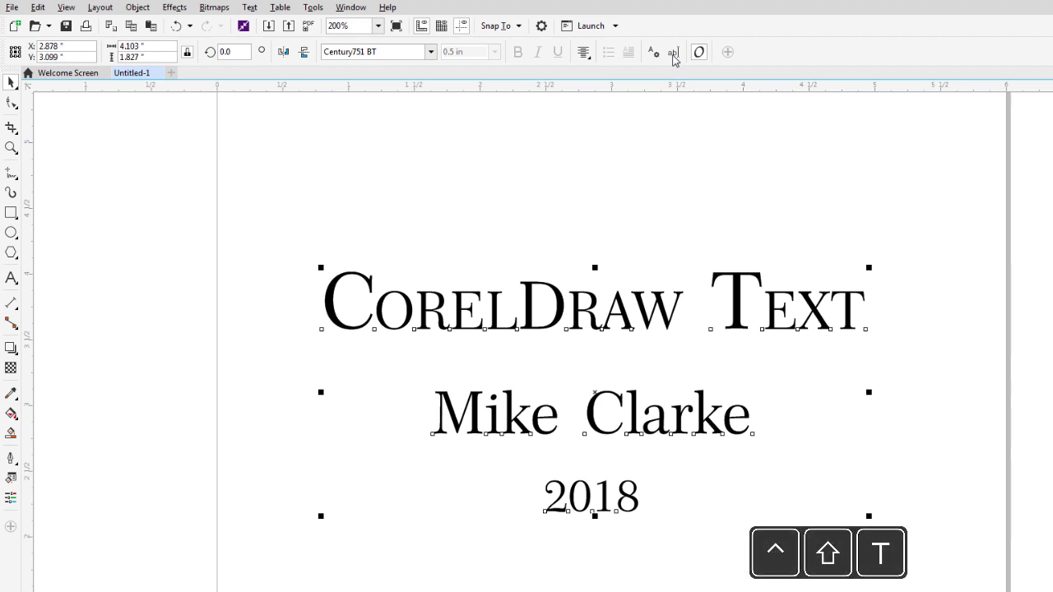
{"action": "left_click", "coordinate": [675, 52]}
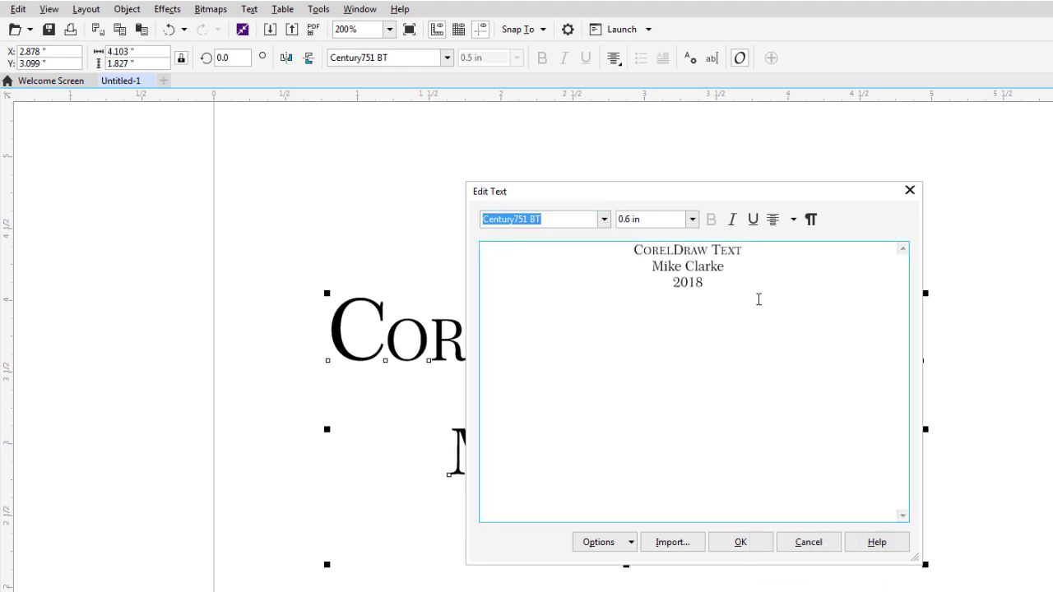
{"action": "left_click_drag", "start_coordinate": [729, 290], "coordinate": [623, 247]}
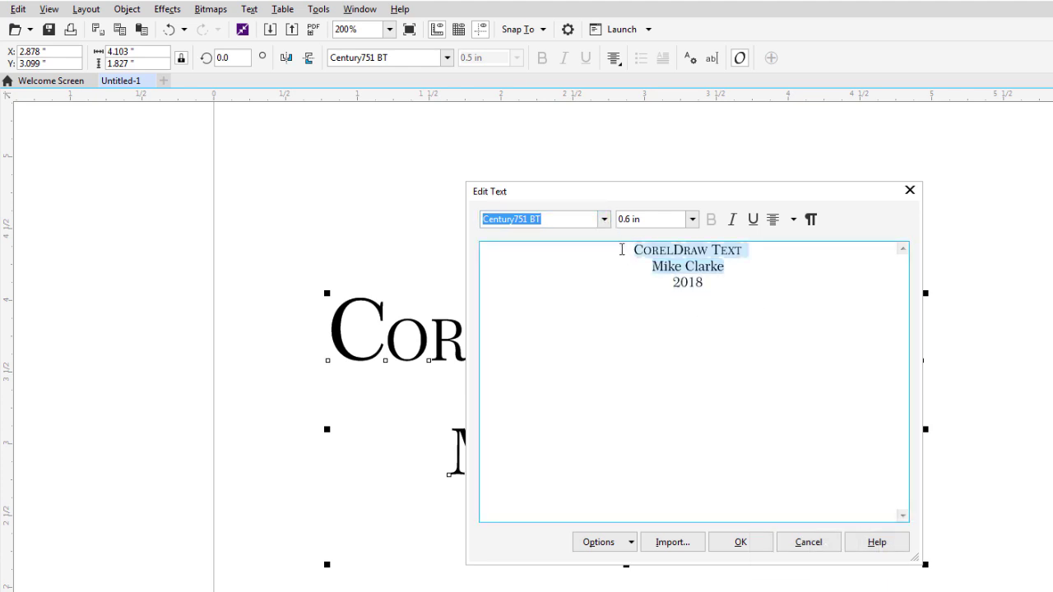
{"action": "left_click", "coordinate": [732, 282]}
{"action": "left_click_drag", "start_coordinate": [733, 282], "coordinate": [611, 237]}
Format the lines as Arial 0.125 in, bold, italic and underlined.
{"action": "left_click", "coordinate": [603, 218]}
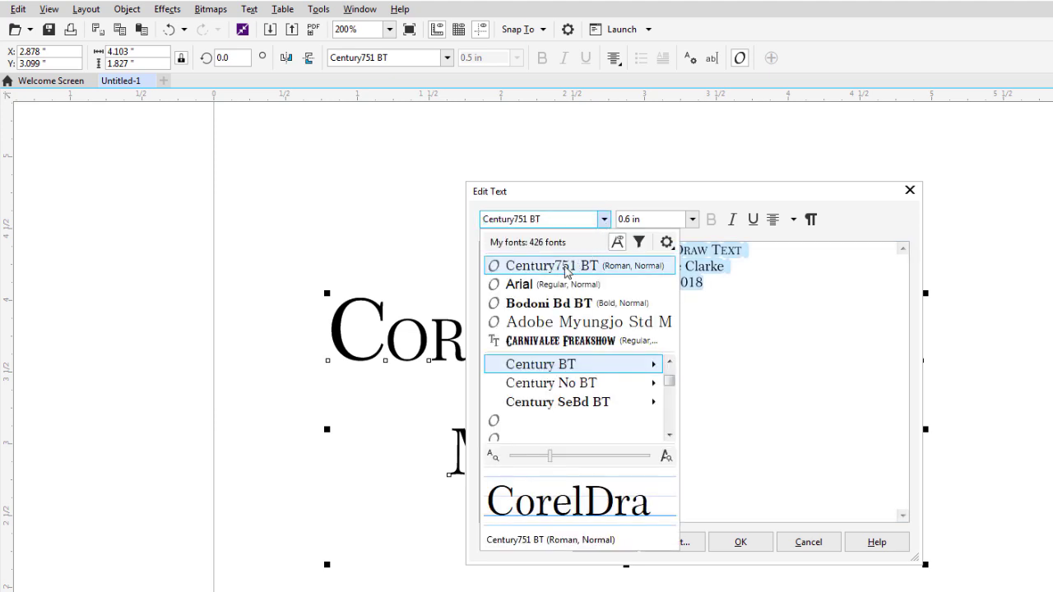
{"action": "left_click", "coordinate": [554, 288]}
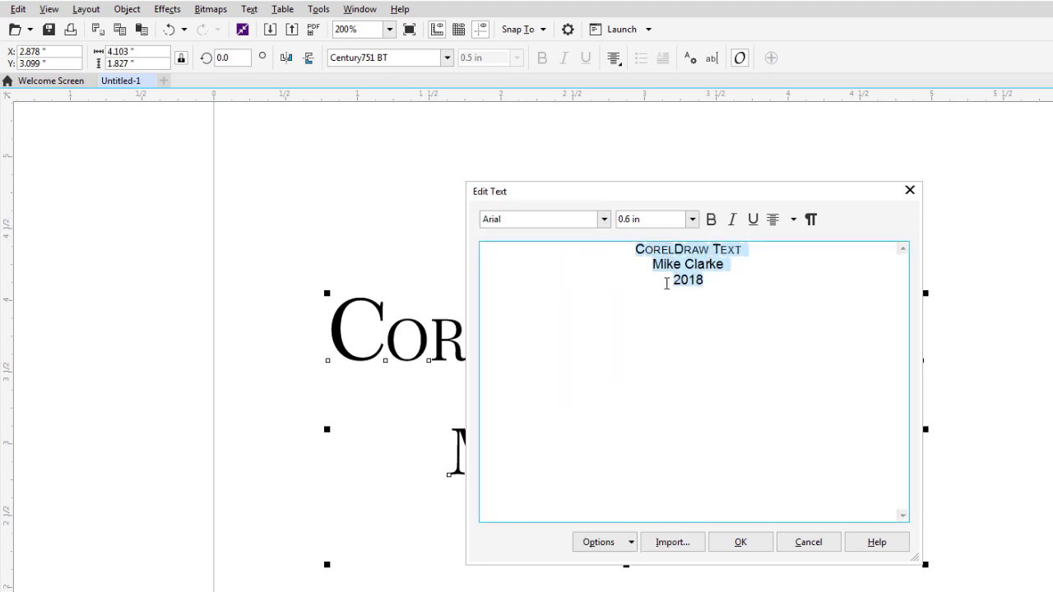
{"action": "left_click", "coordinate": [692, 220]}
{"action": "left_click", "coordinate": [658, 259]}
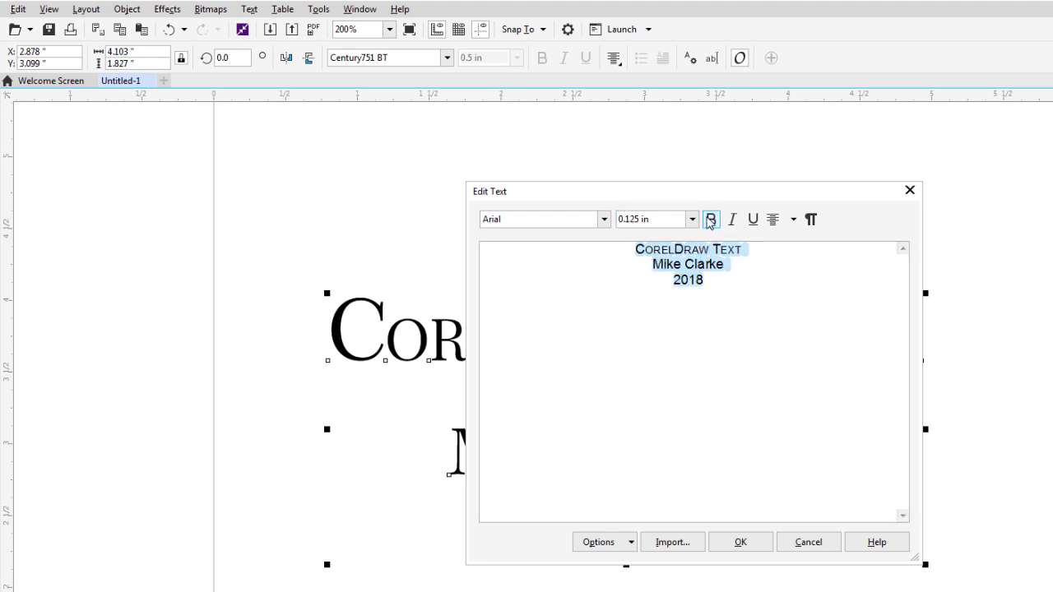
{"action": "left_click", "coordinate": [710, 221]}
{"action": "left_click", "coordinate": [732, 220]}
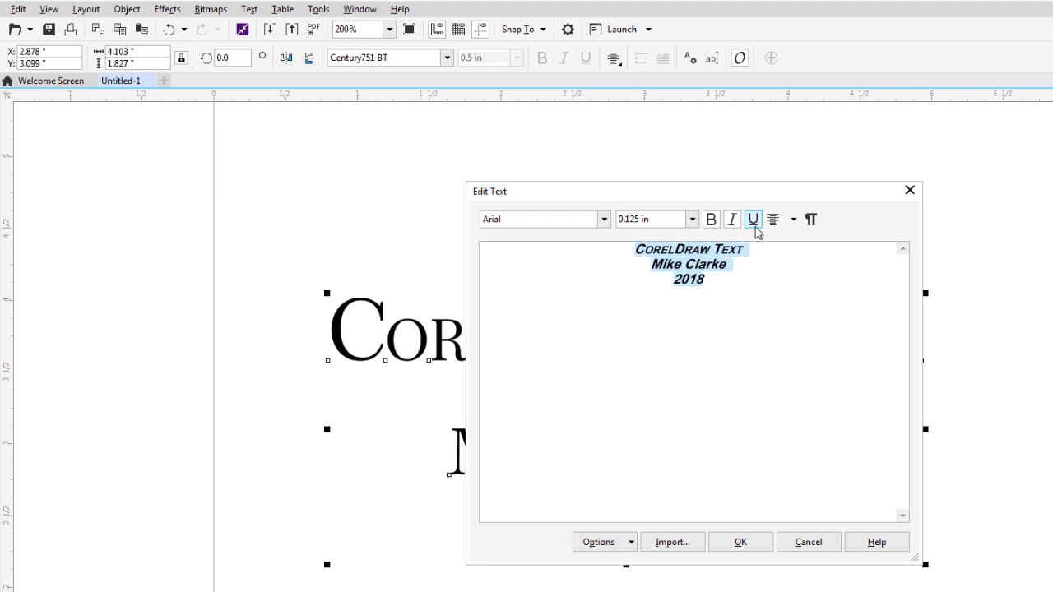
{"action": "left_click", "coordinate": [753, 224]}
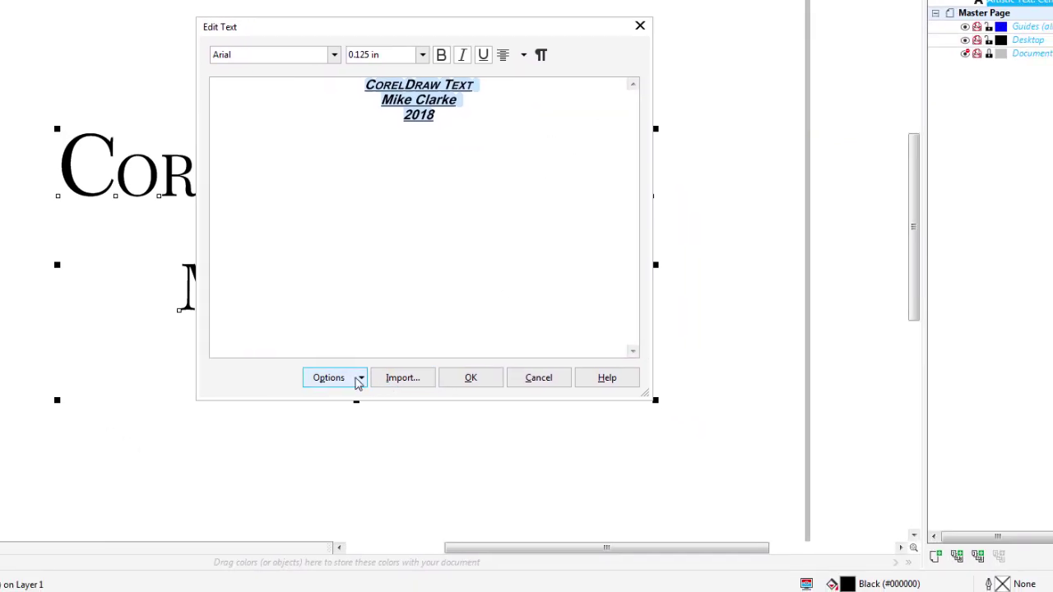
Change the edited lines to UPPERCASE with Change Case.
{"action": "left_click", "coordinate": [357, 378]}
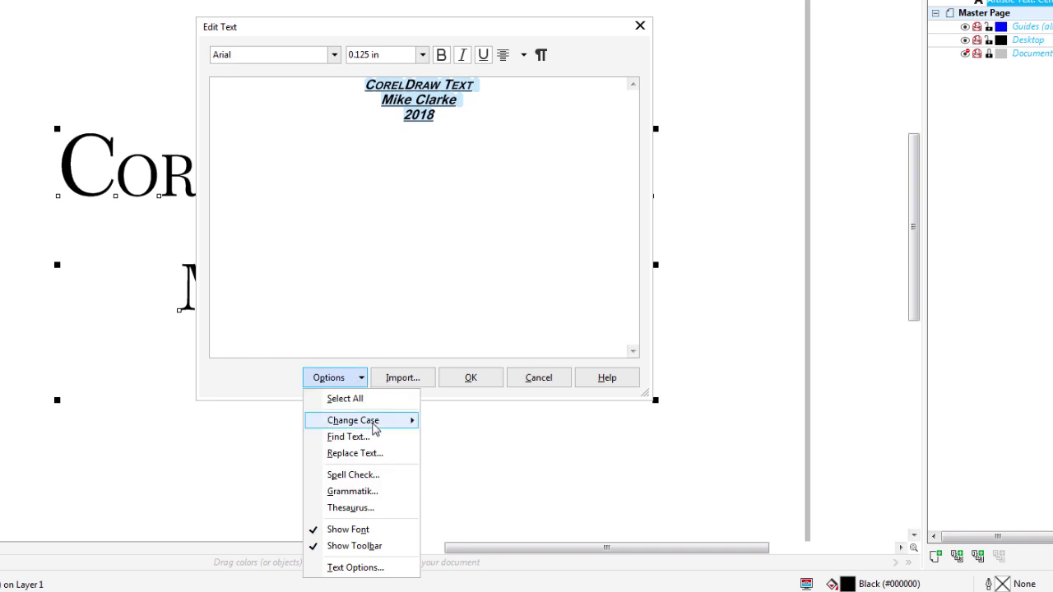
{"action": "mouse_move", "coordinate": [370, 423]}
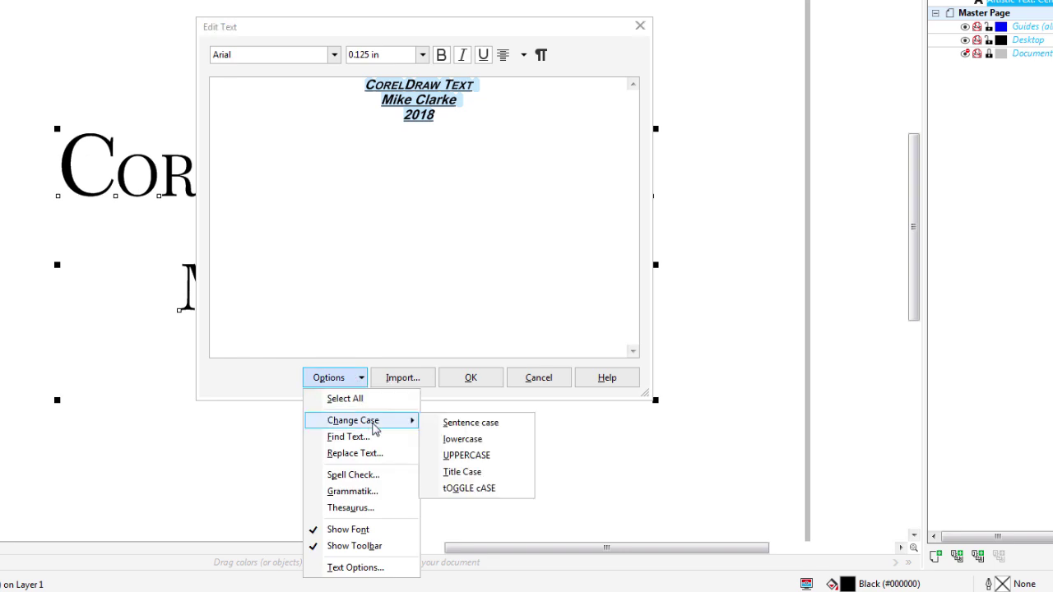
{"action": "left_click", "coordinate": [466, 454]}
Browse the Text Options pages (QuickCorrect, Spelling, Fonts) and cancel without changes.
{"action": "left_click", "coordinate": [364, 383]}
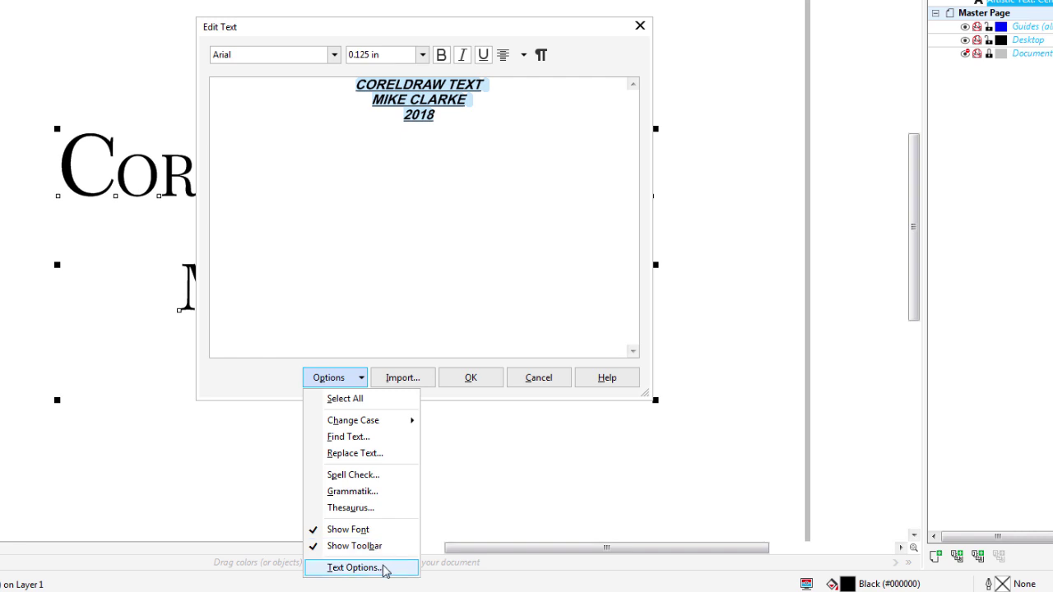
{"action": "left_click", "coordinate": [354, 567]}
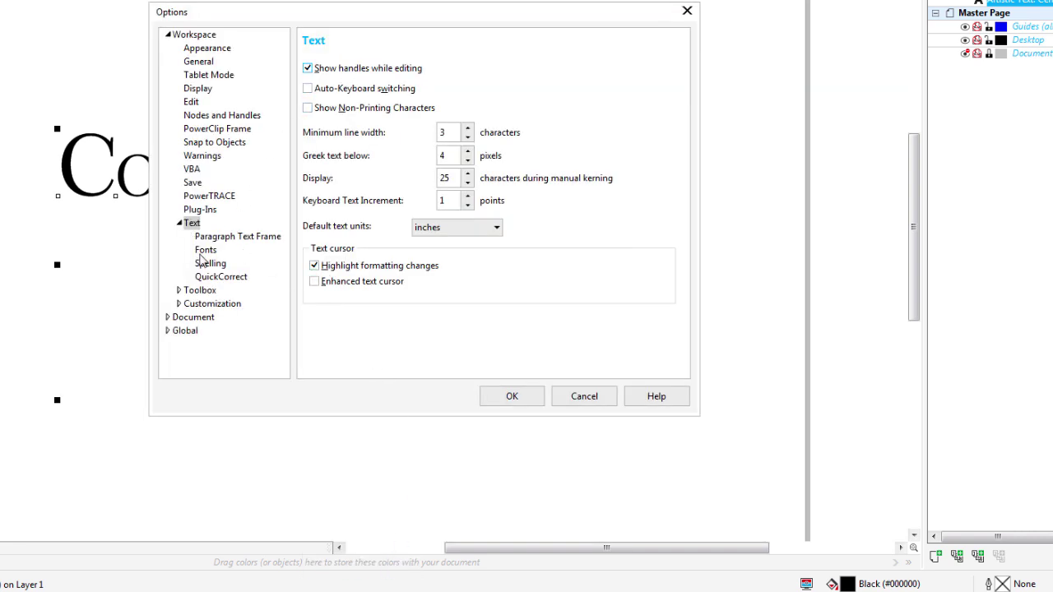
{"action": "left_click", "coordinate": [209, 276]}
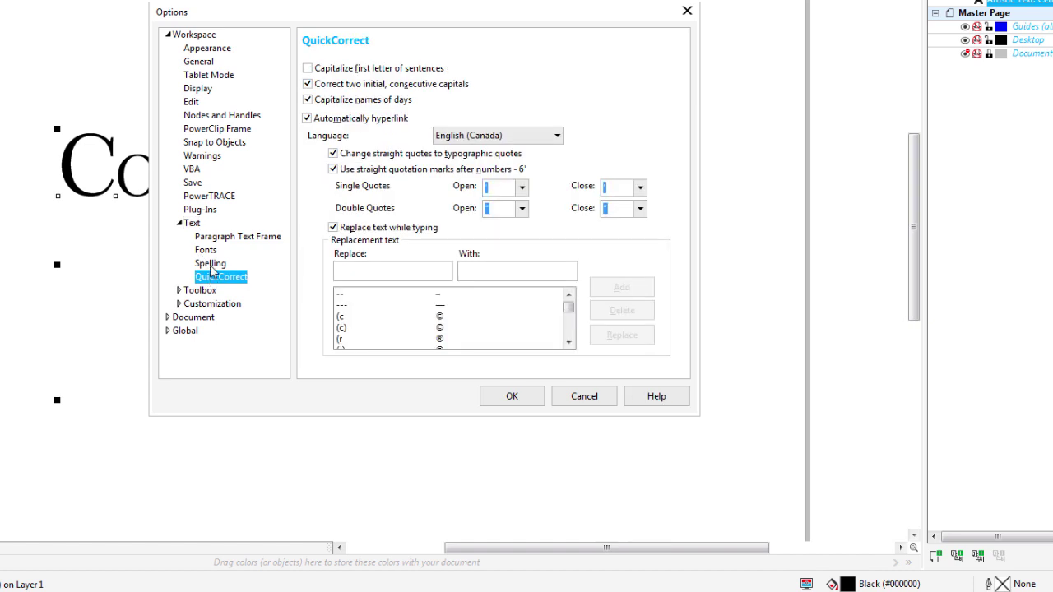
{"action": "left_click", "coordinate": [211, 264]}
{"action": "left_click", "coordinate": [209, 250]}
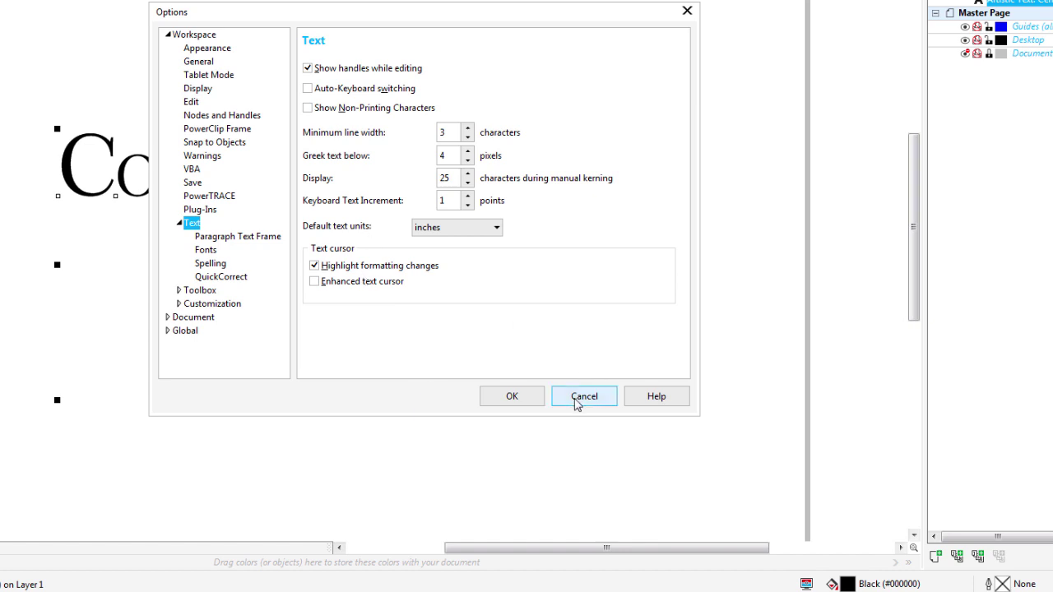
{"action": "left_click", "coordinate": [533, 401]}
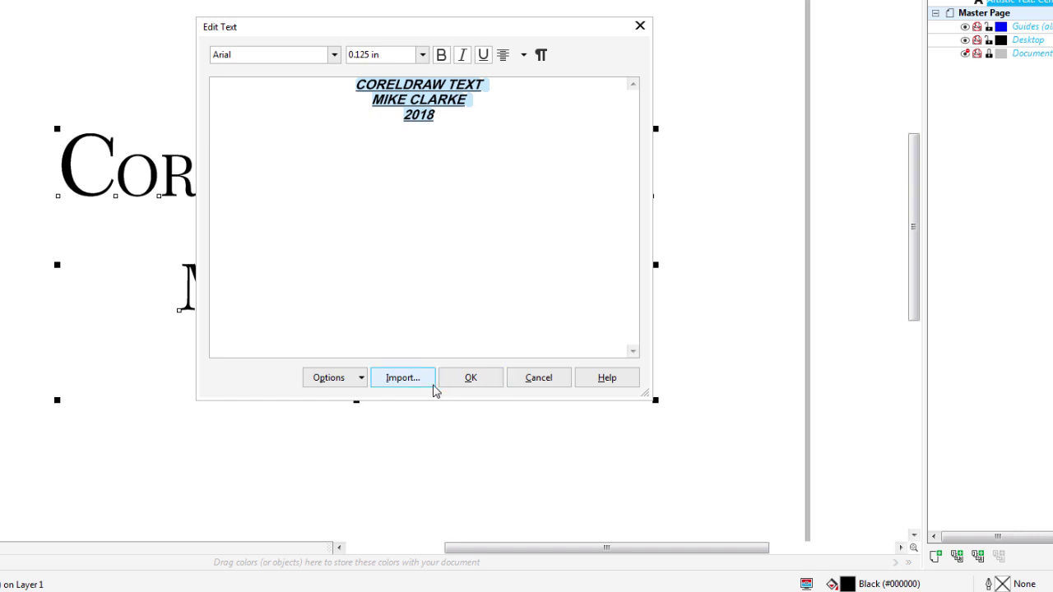
Replace the lines with text imported from ipso text.rtf, importing tables as text.
{"action": "key", "text": "Delete"}
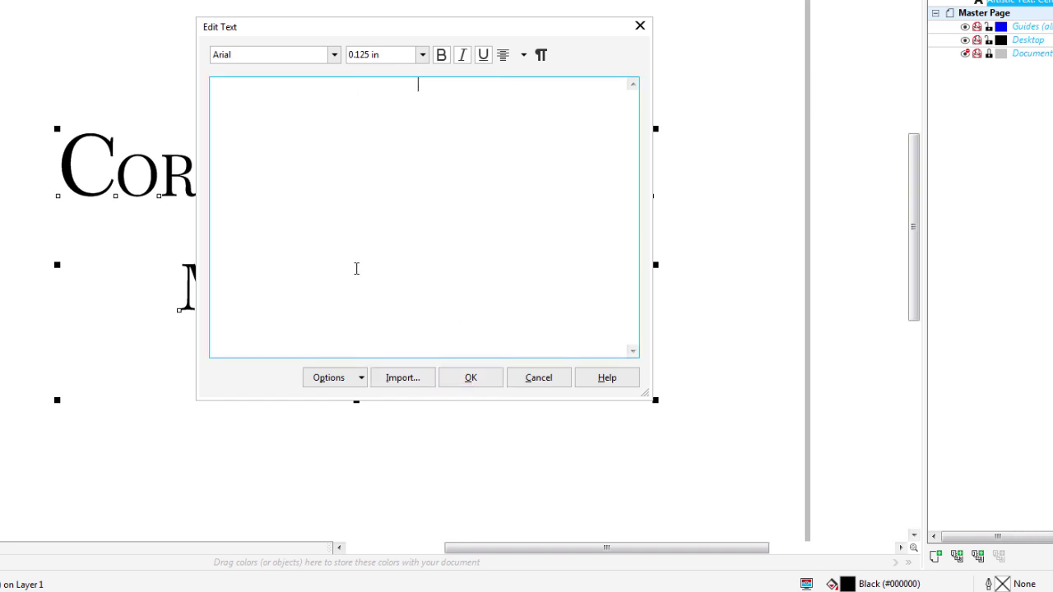
{"action": "left_click", "coordinate": [402, 378]}
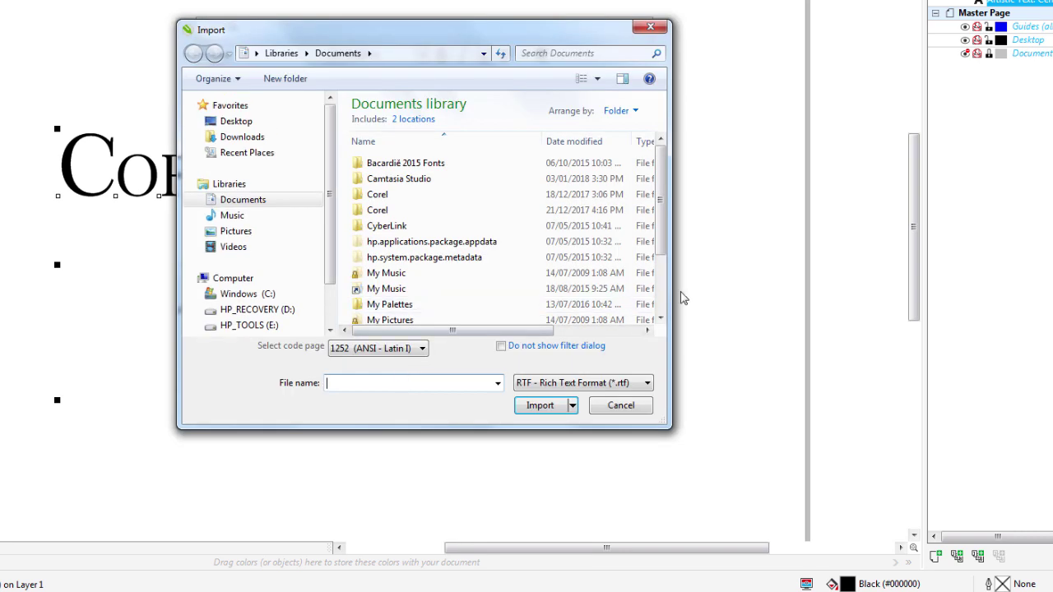
{"action": "scroll", "coordinate": [663, 306], "scroll_direction": "down", "scroll_amount": 2}
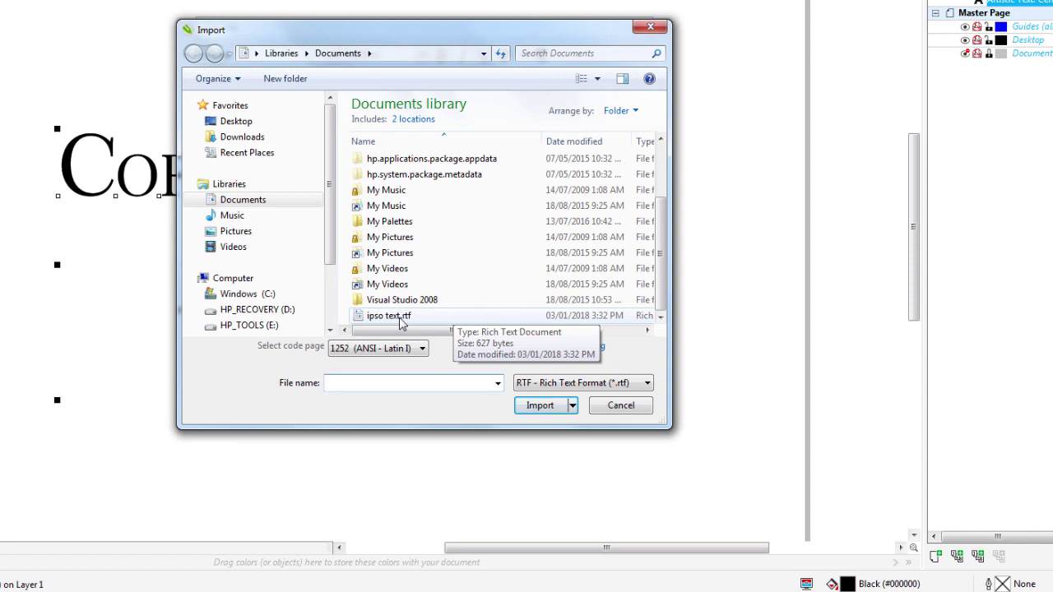
{"action": "double_click", "coordinate": [401, 321]}
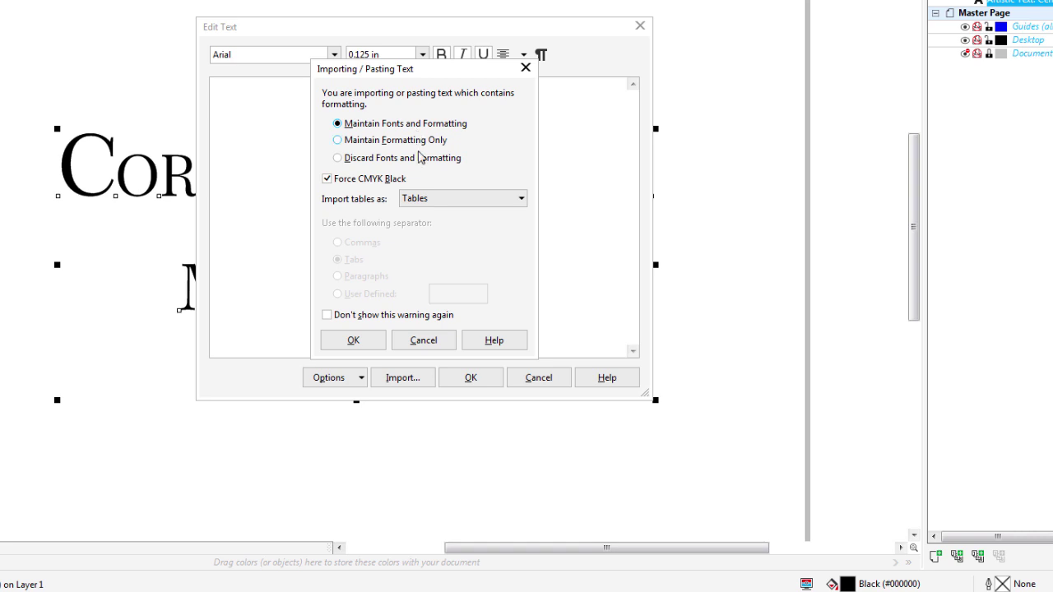
{"action": "left_click", "coordinate": [419, 205]}
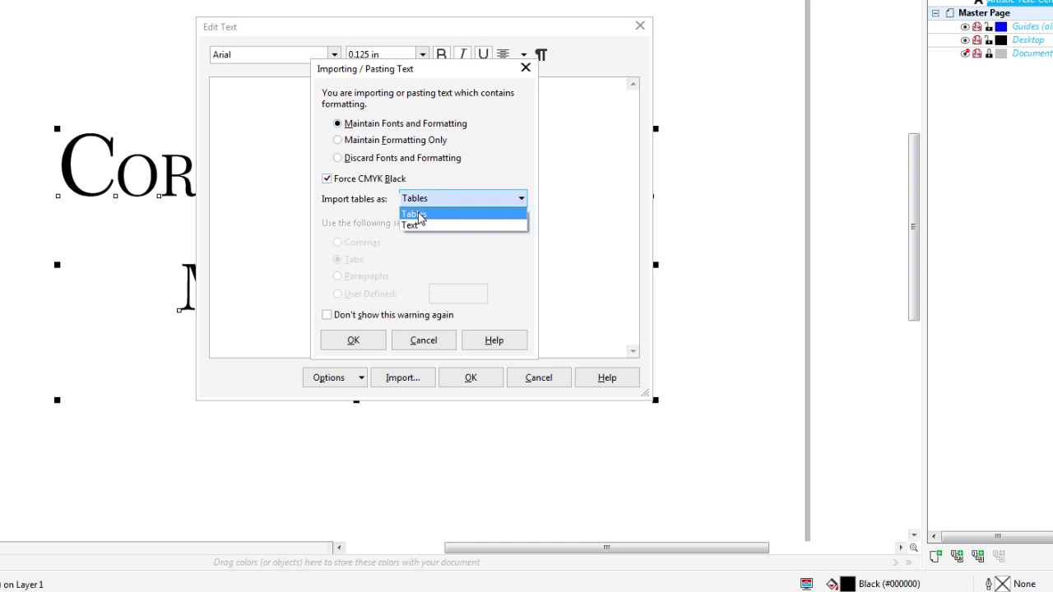
{"action": "left_click", "coordinate": [422, 225]}
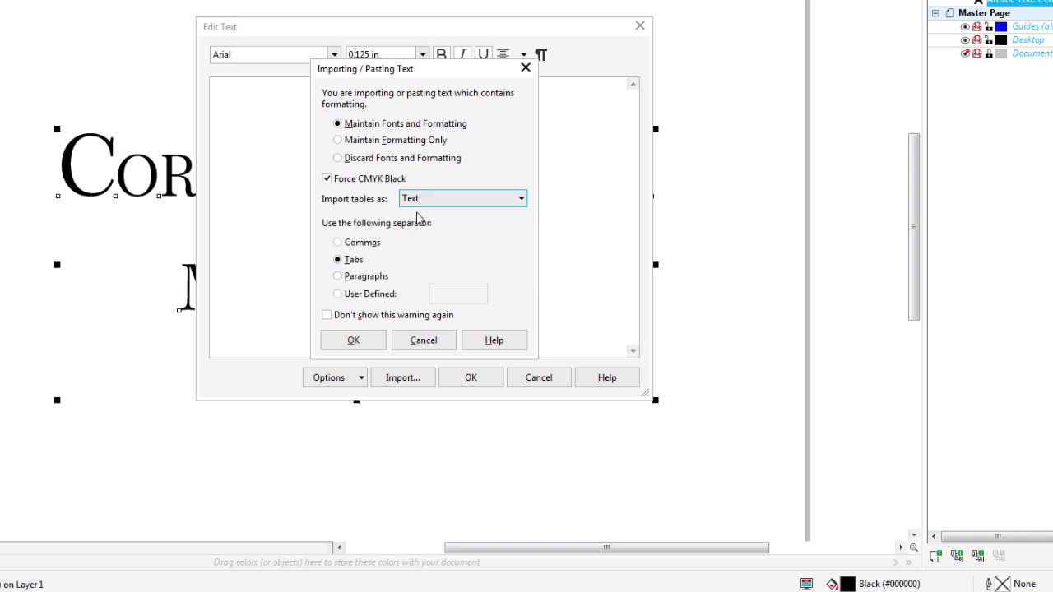
{"action": "left_click", "coordinate": [355, 342]}
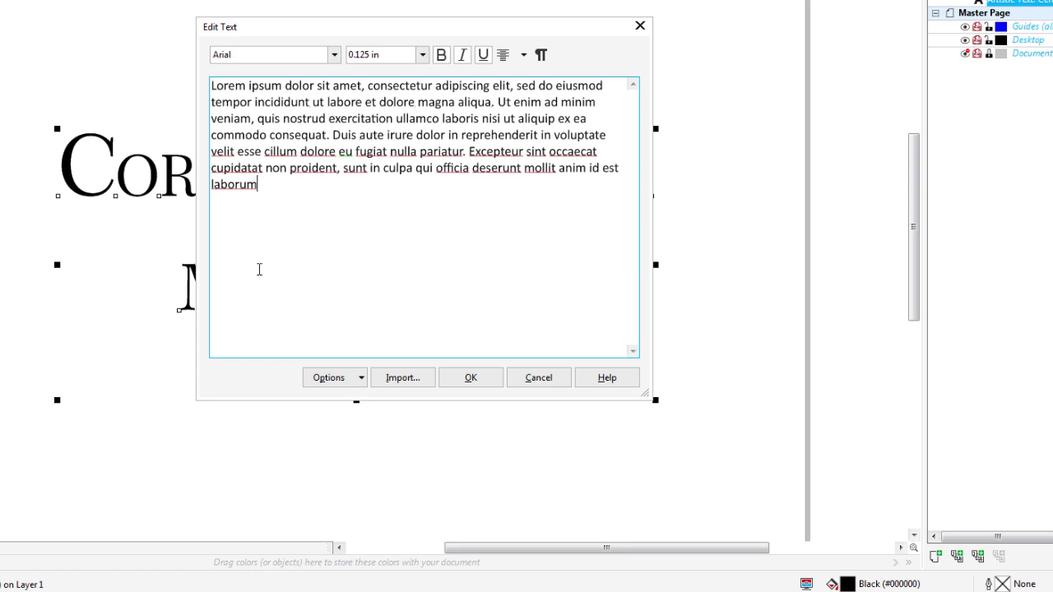
{"action": "left_click", "coordinate": [481, 384]}
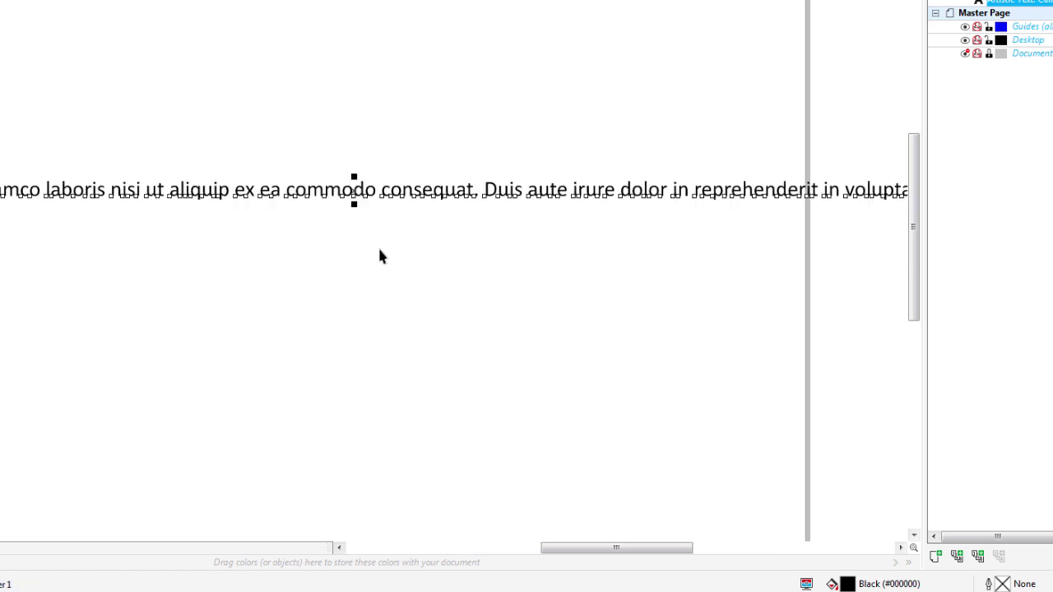
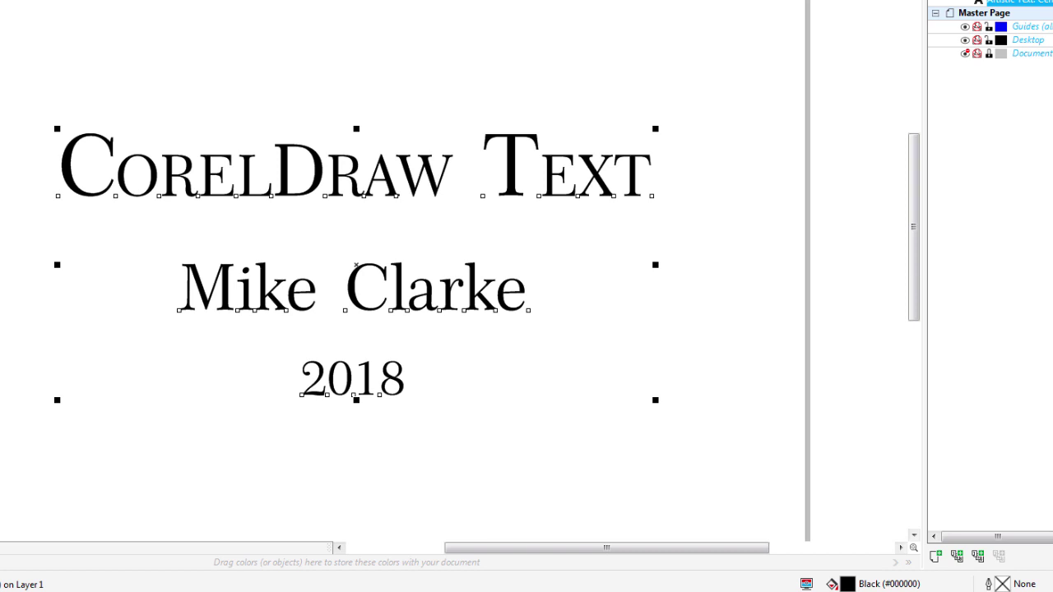
In Edit Text, replace the three title lines with a pasted Lorem ipsum paragraph.
{"action": "key", "text": "ctrl+shift+t"}
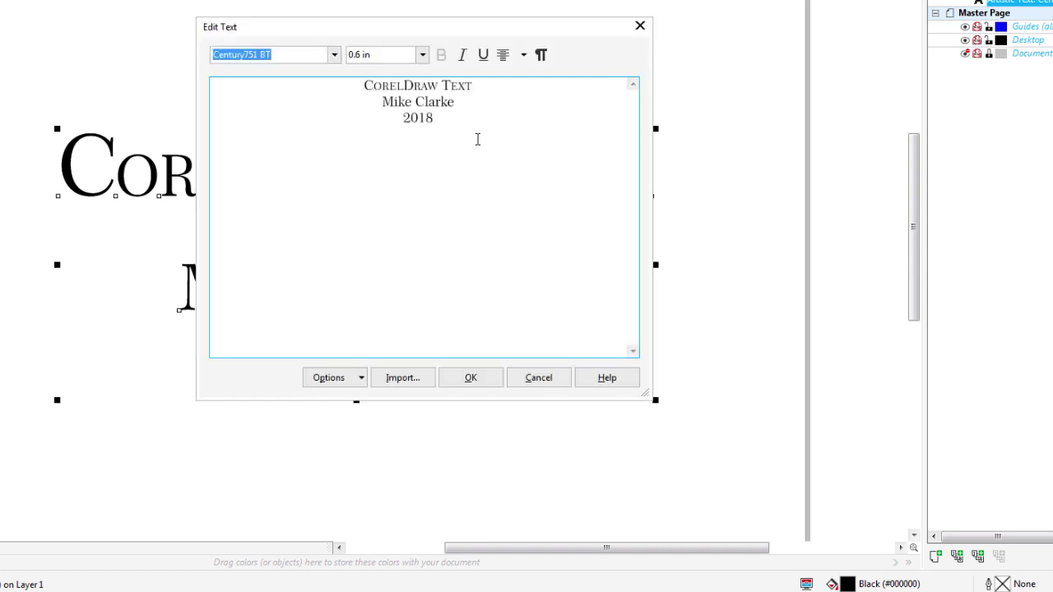
{"action": "left_click_drag", "start_coordinate": [473, 102], "coordinate": [318, 82]}
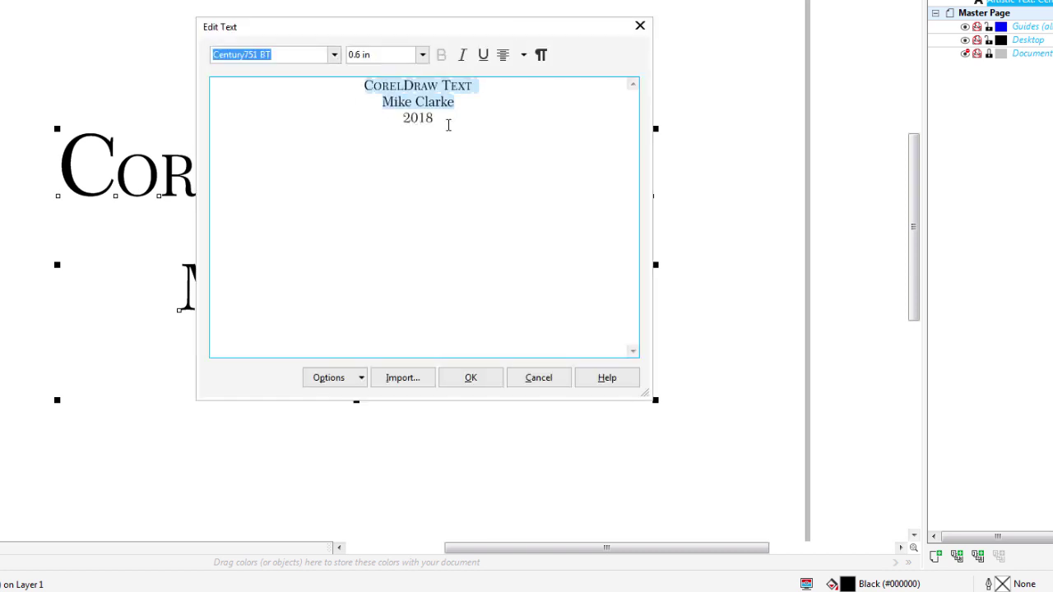
{"action": "left_click_drag", "start_coordinate": [448, 125], "coordinate": [351, 78]}
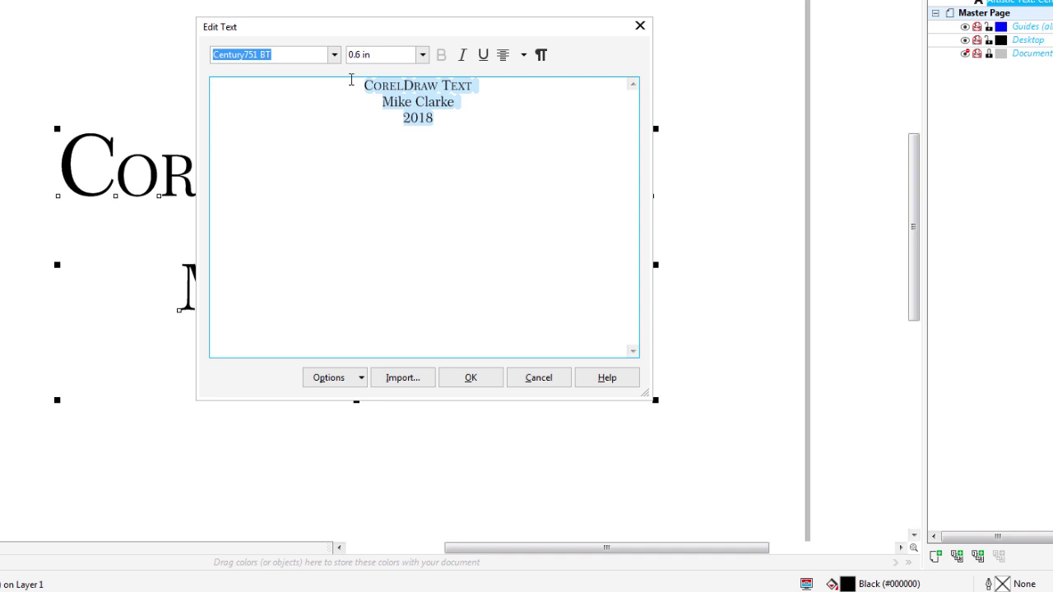
{"action": "key", "text": "Delete"}
{"action": "type", "text": "Lorem ipsum dolor sit amet, consectetur adipiscing elit, sed do eiusmod tempor incididunt ut labore et dolore magna aliqua. Ut enim ad minim veniam, quis nostrud exercitation ullamco laboris nisi ut aliquip ex ea commodo consequat. Duis aute irure dolor in reprehenderit in voluptate velit esse cillum dolore eu fugiat nulla pariatur. Excepteur sint occaecat cupidatat non proident, sunt in culpa qui officia deserunt mollit anim id est laborum"}
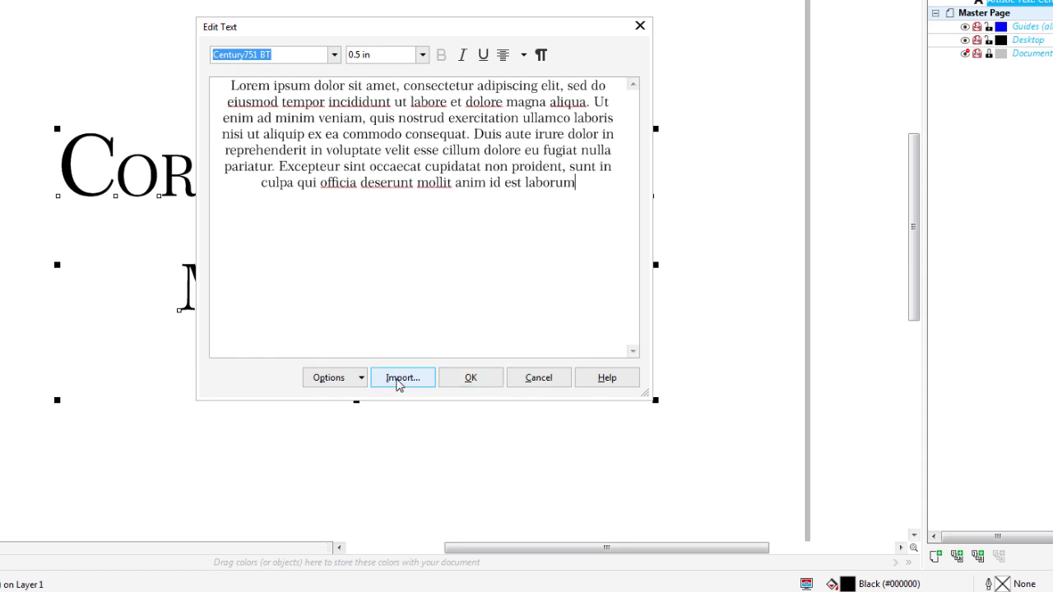
Select all of the Lorem ipsum paragraph and delete it.
{"action": "left_click_drag", "start_coordinate": [613, 171], "coordinate": [133, 70]}
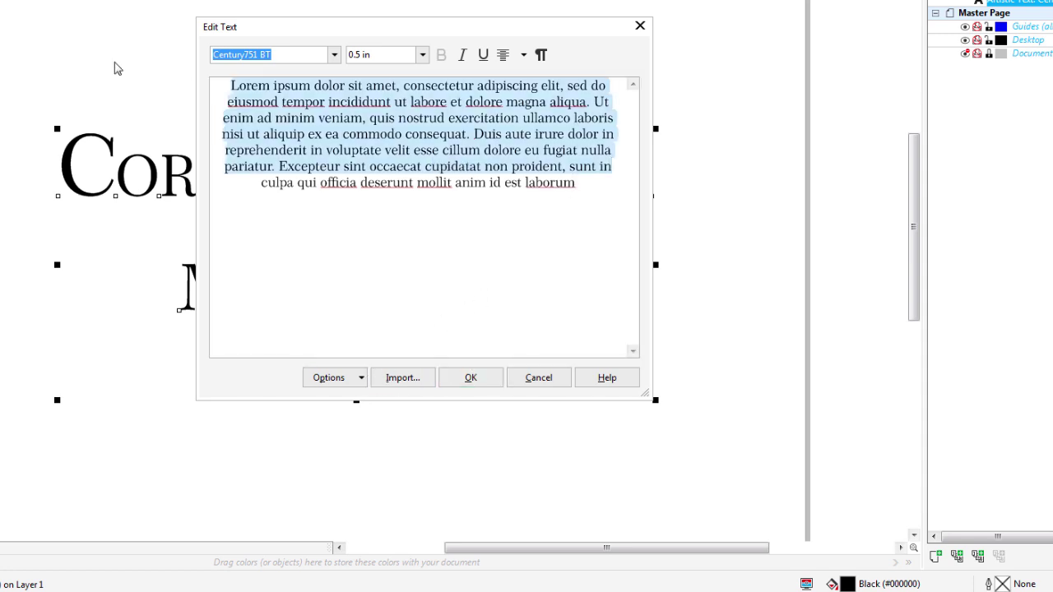
{"action": "left_click", "coordinate": [581, 209]}
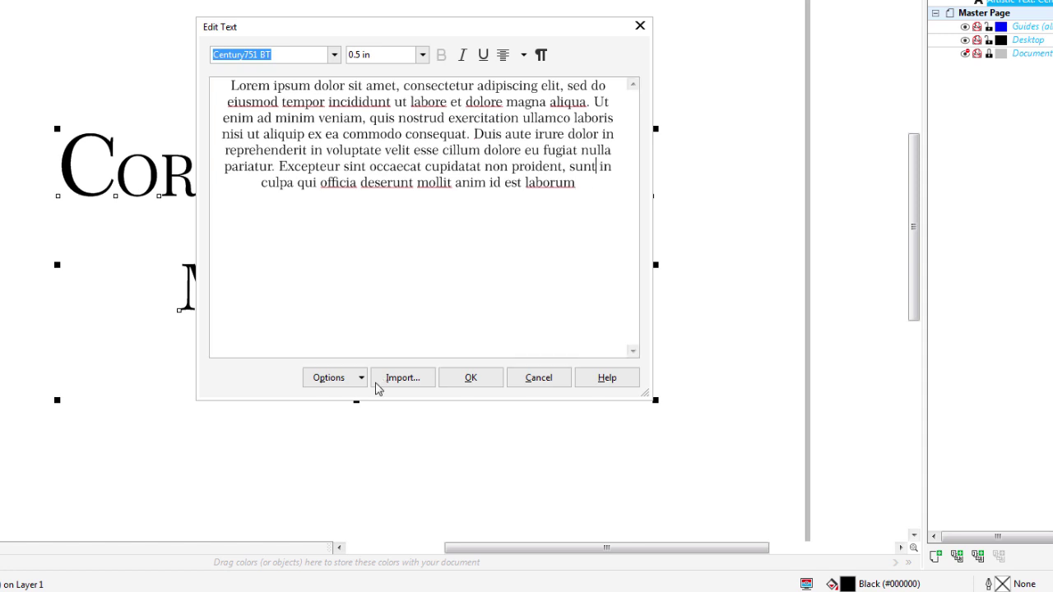
{"action": "left_click", "coordinate": [345, 380]}
{"action": "left_click", "coordinate": [334, 399]}
{"action": "key", "text": "ctrl+c"}
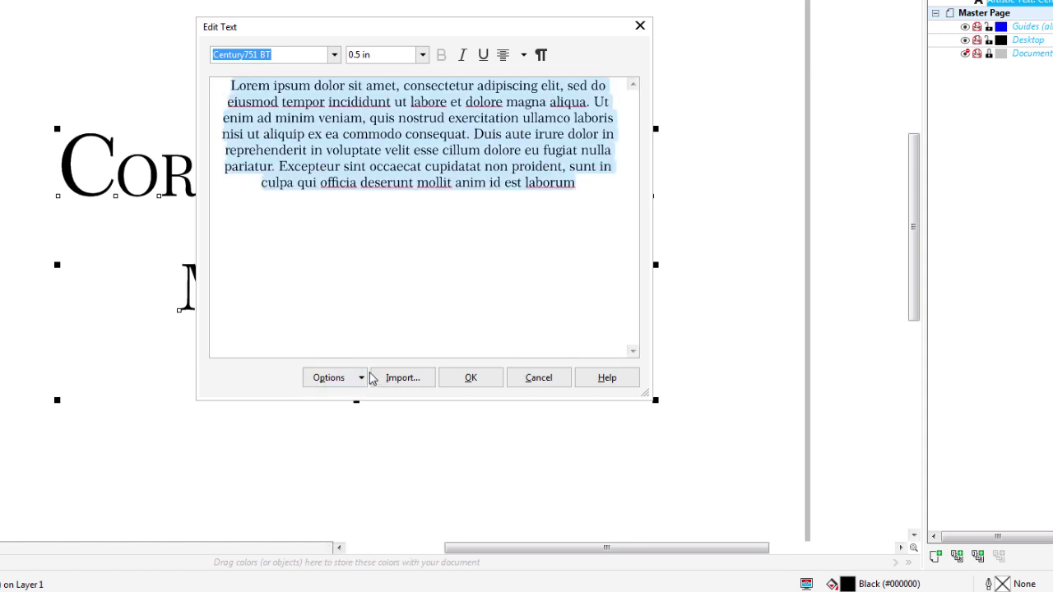
{"action": "key", "text": "Delete"}
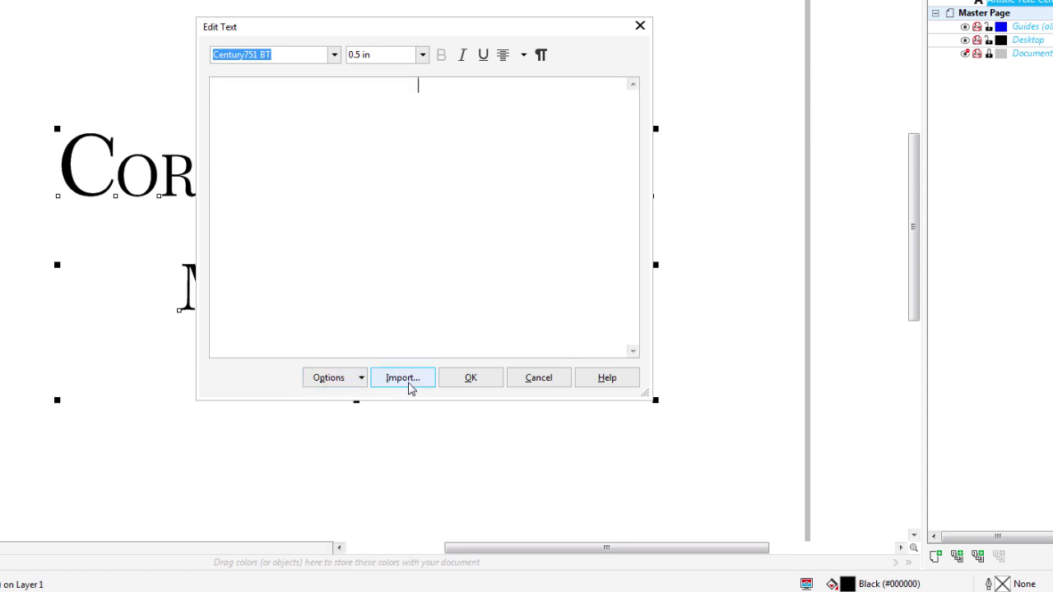
Import ipso text.rtf with its formatting and show spaces and paragraph marks.
{"action": "left_click", "coordinate": [407, 381]}
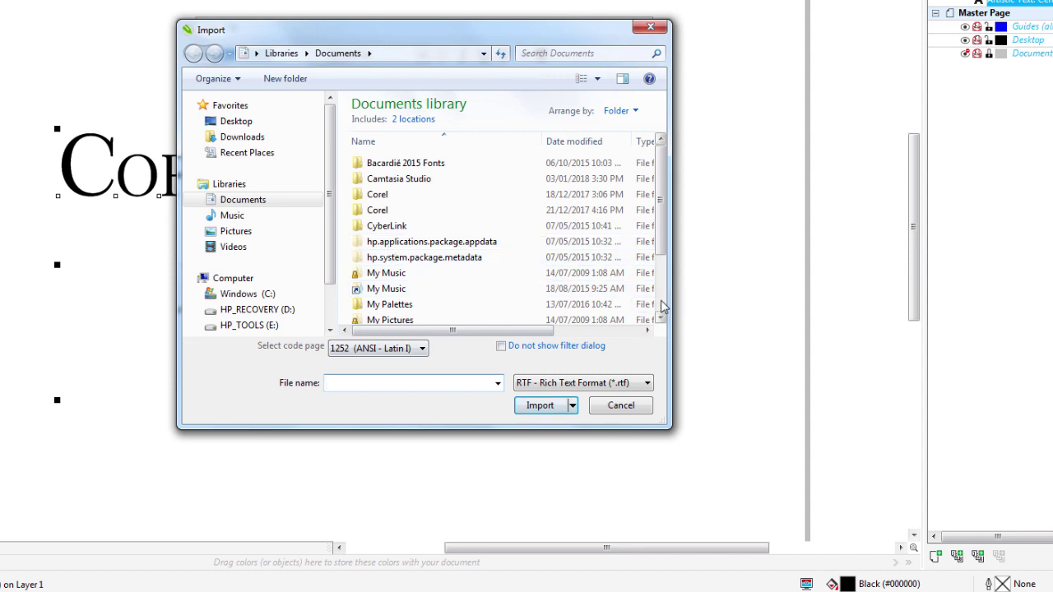
{"action": "scroll", "coordinate": [477, 308], "scroll_direction": "down", "scroll_amount": 2}
{"action": "double_click", "coordinate": [408, 317]}
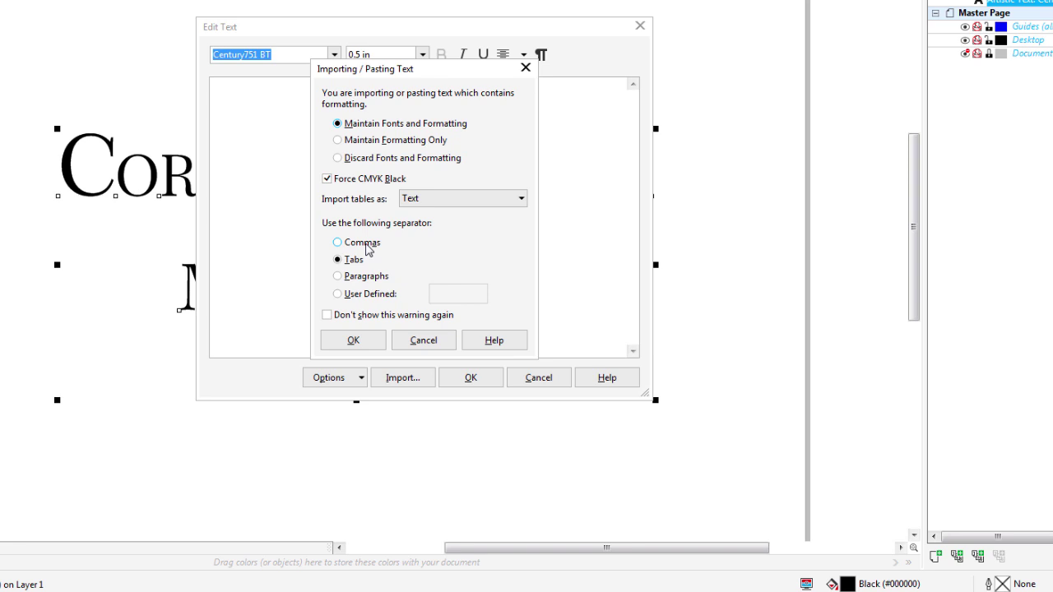
{"action": "left_click", "coordinate": [368, 344]}
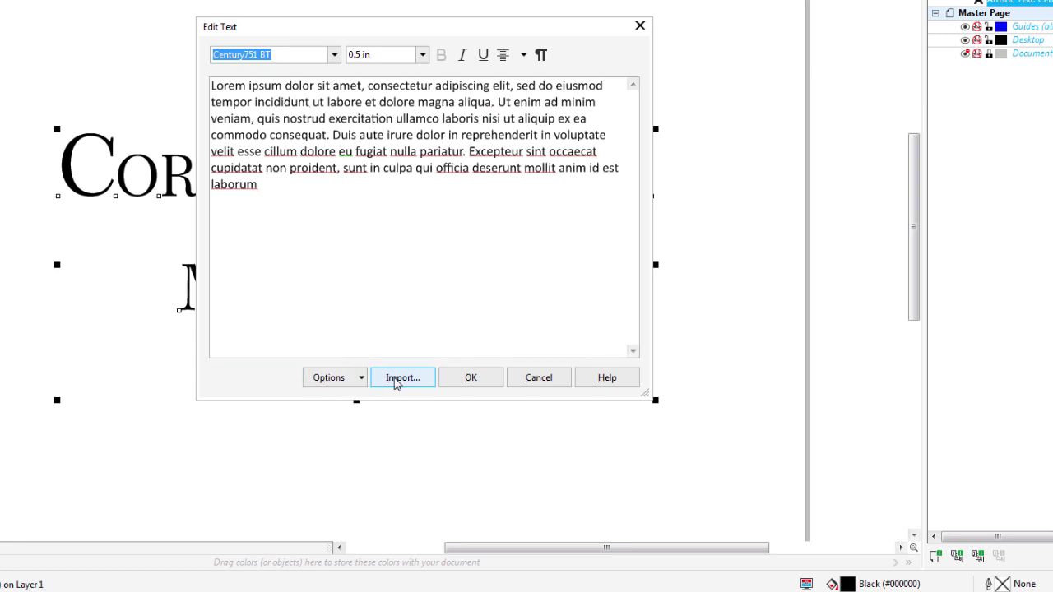
{"action": "left_click", "coordinate": [540, 54]}
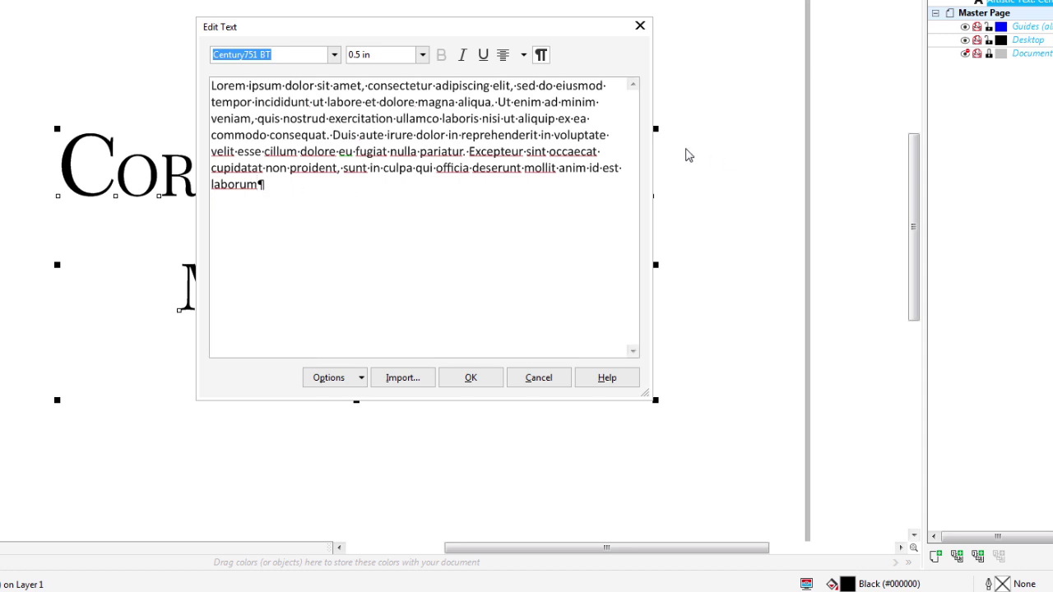
{"action": "left_click", "coordinate": [631, 137]}
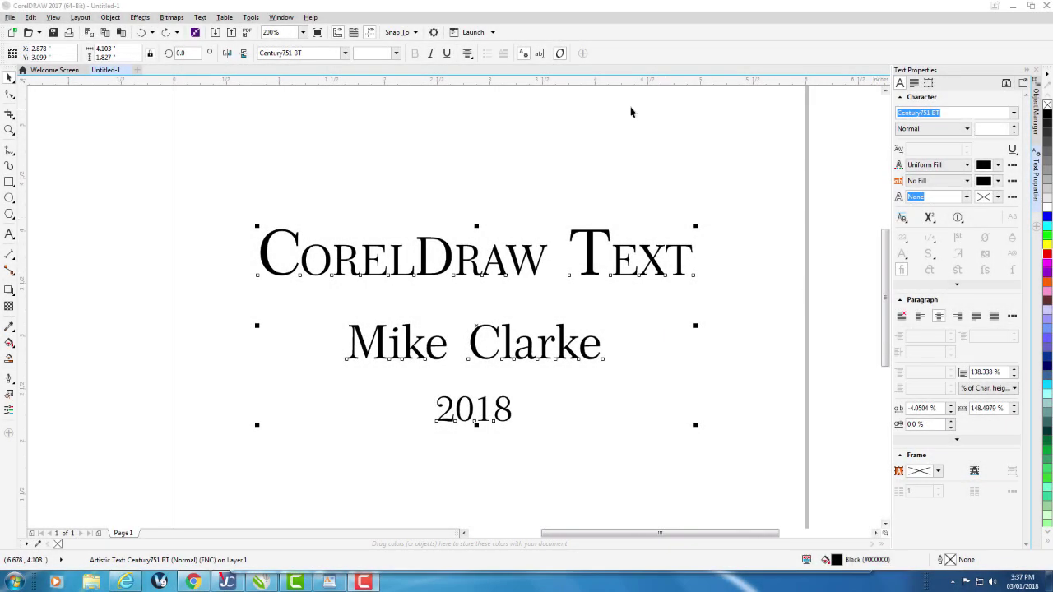
{"action": "left_click", "coordinate": [202, 18]}
{"action": "left_click", "coordinate": [218, 30]}
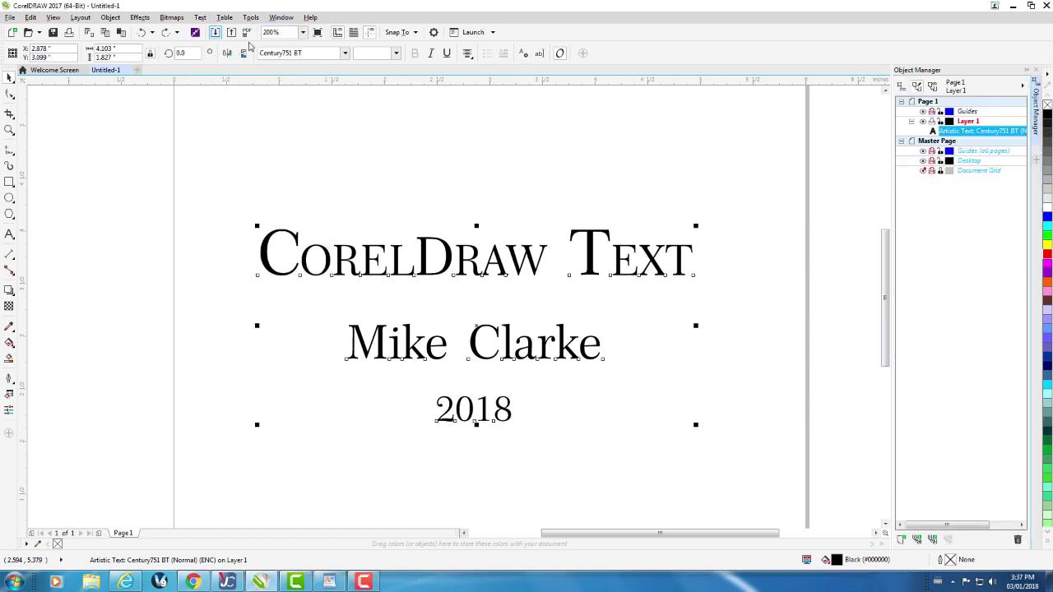
{"action": "left_click", "coordinate": [202, 18]}
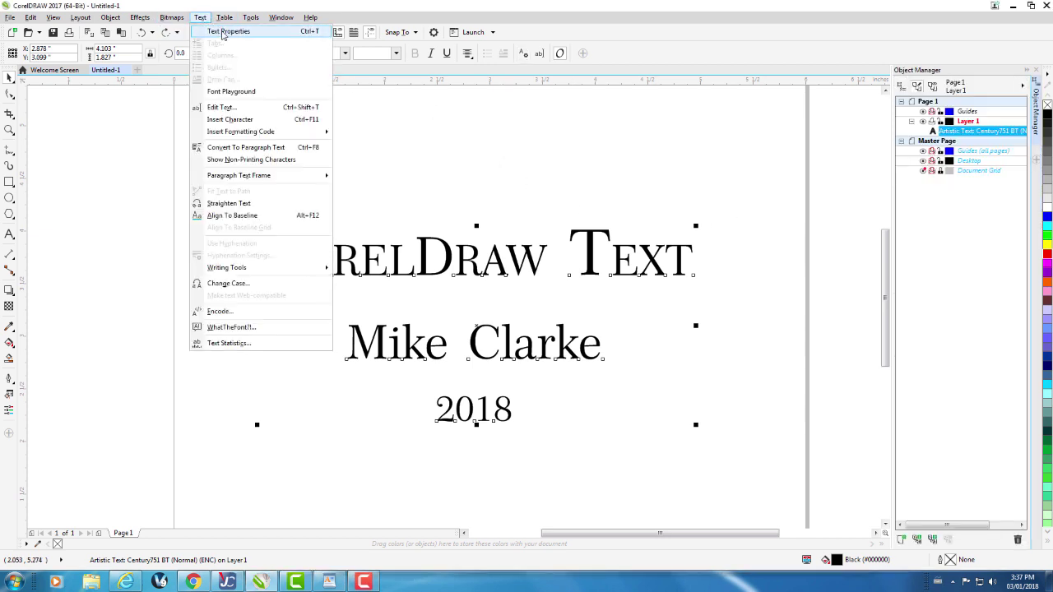
{"action": "left_click", "coordinate": [201, 17]}
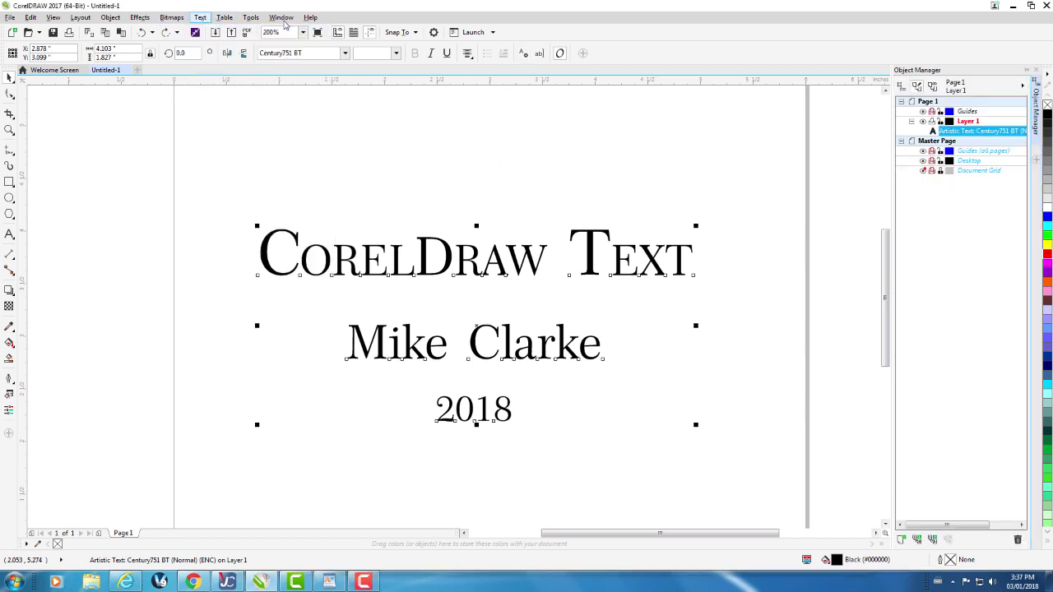
{"action": "left_click", "coordinate": [280, 17]}
{"action": "mouse_move", "coordinate": [315, 169]}
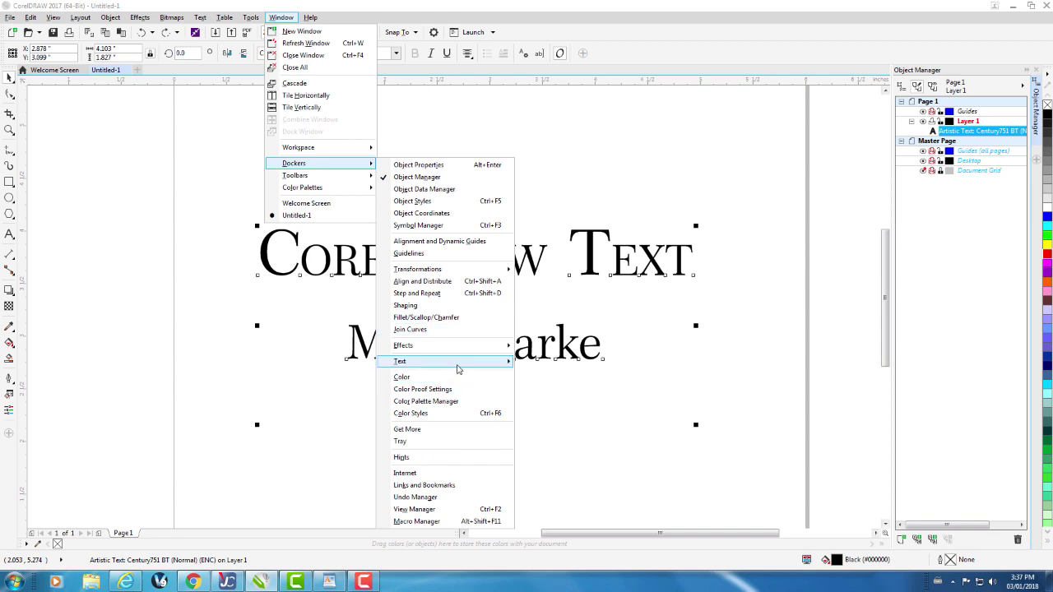
{"action": "mouse_move", "coordinate": [457, 365]}
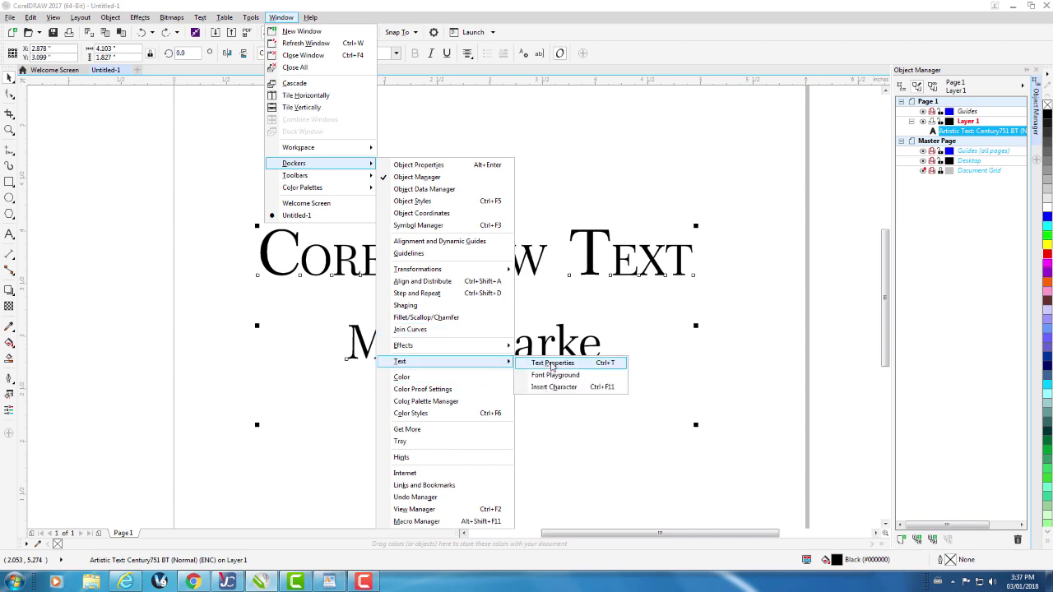
{"action": "left_click", "coordinate": [552, 365]}
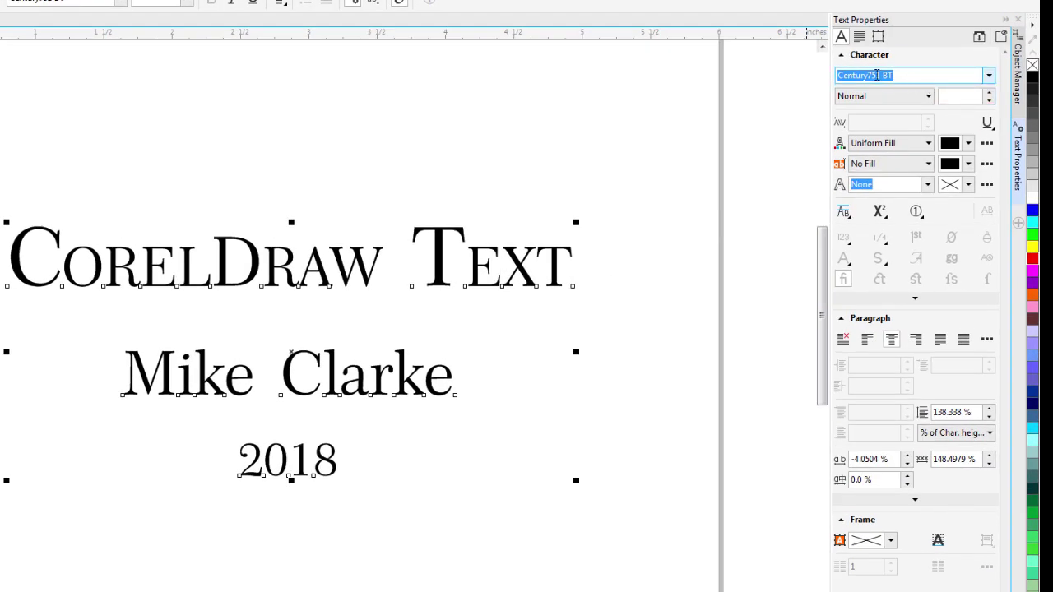
Browse the font list in Character settings, keeping Century751 BT in Normal style.
{"action": "left_click", "coordinate": [843, 37]}
{"action": "left_click", "coordinate": [989, 75]}
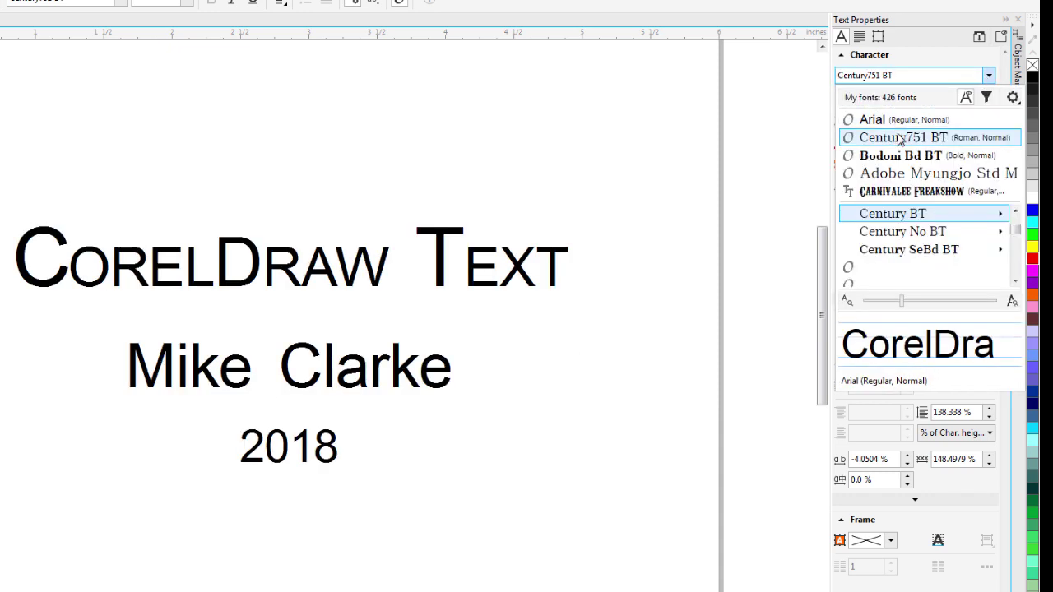
{"action": "left_click", "coordinate": [896, 193]}
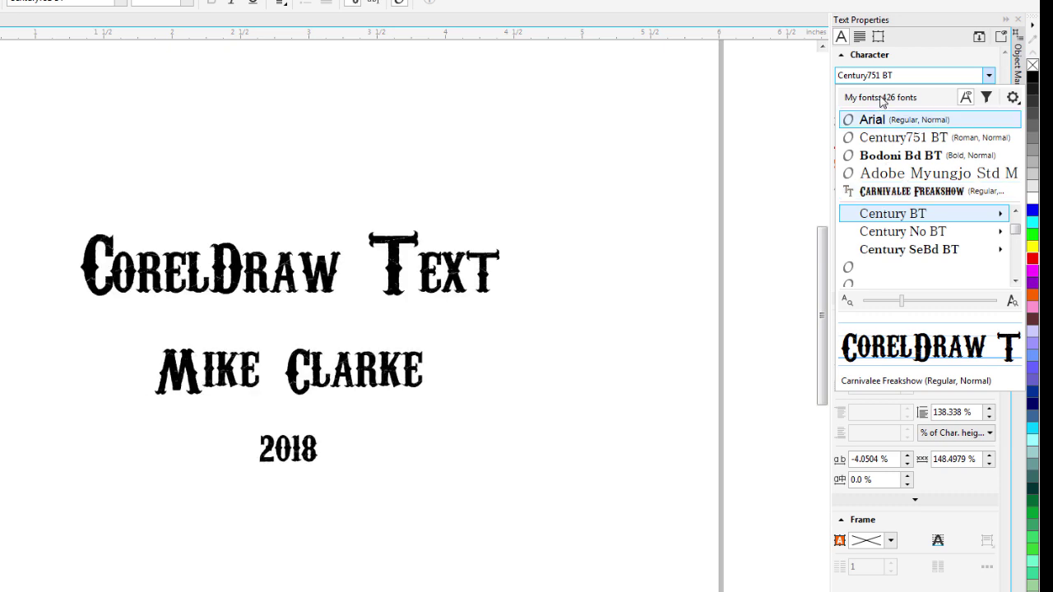
{"action": "left_click", "coordinate": [919, 54]}
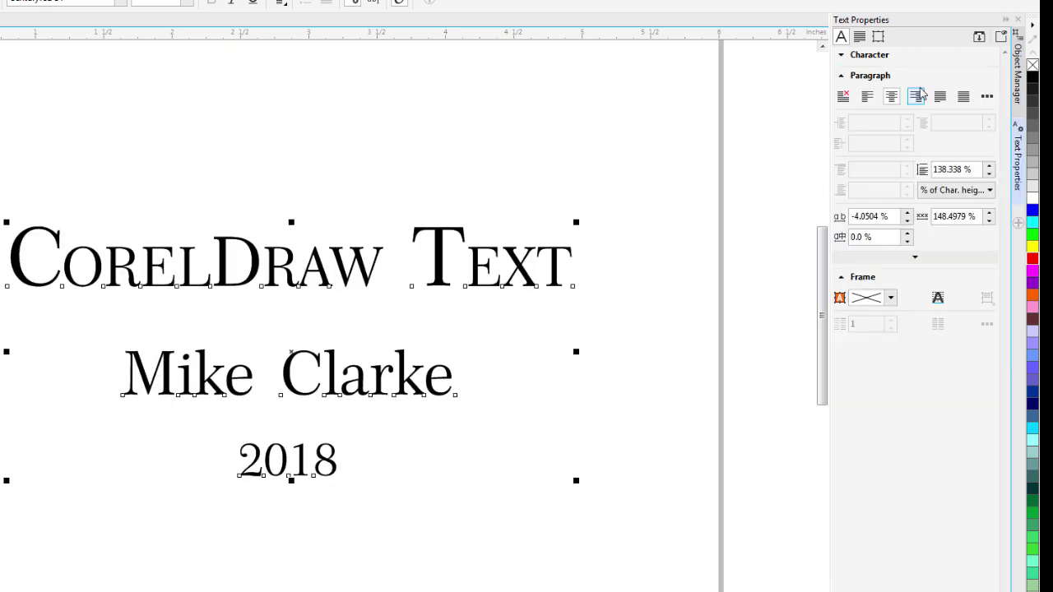
{"action": "left_click", "coordinate": [843, 54]}
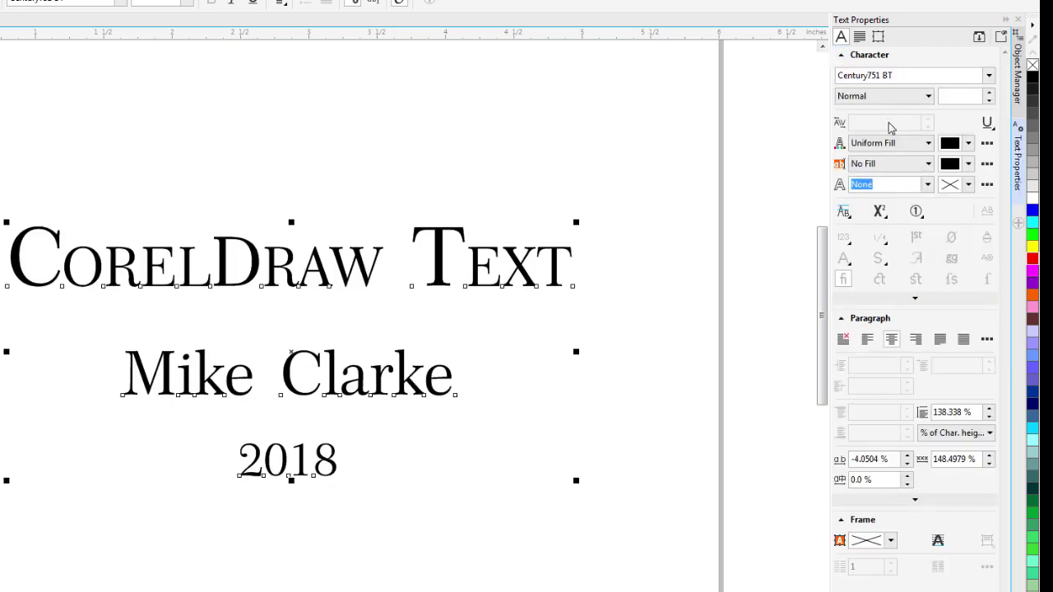
{"action": "left_click", "coordinate": [874, 99]}
{"action": "left_click", "coordinate": [876, 107]}
Set the title's font size to 25, then change it to 0.5 in.
{"action": "left_click", "coordinate": [983, 98]}
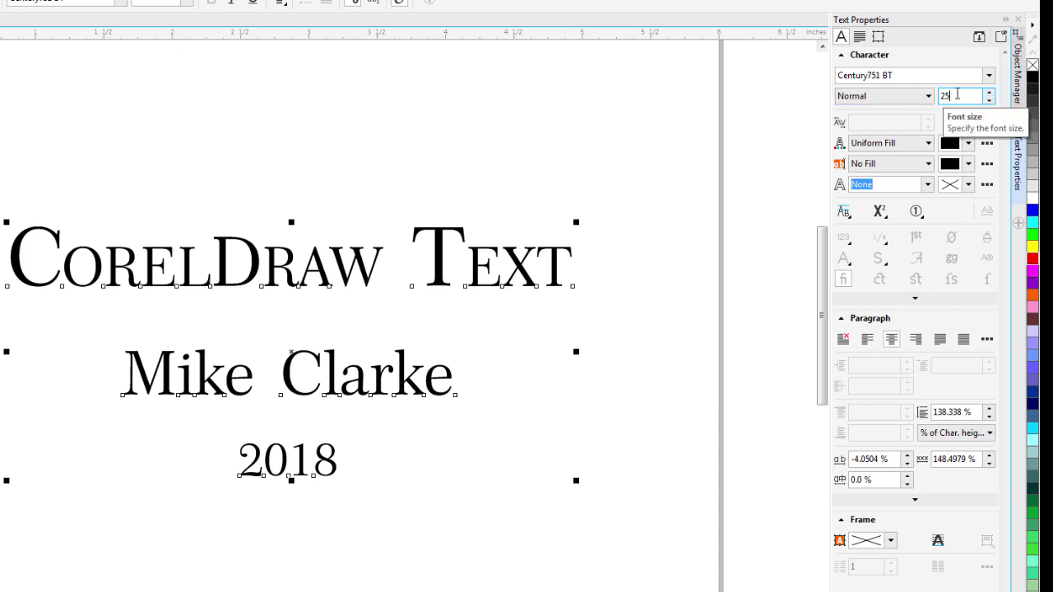
{"action": "key", "text": "Return"}
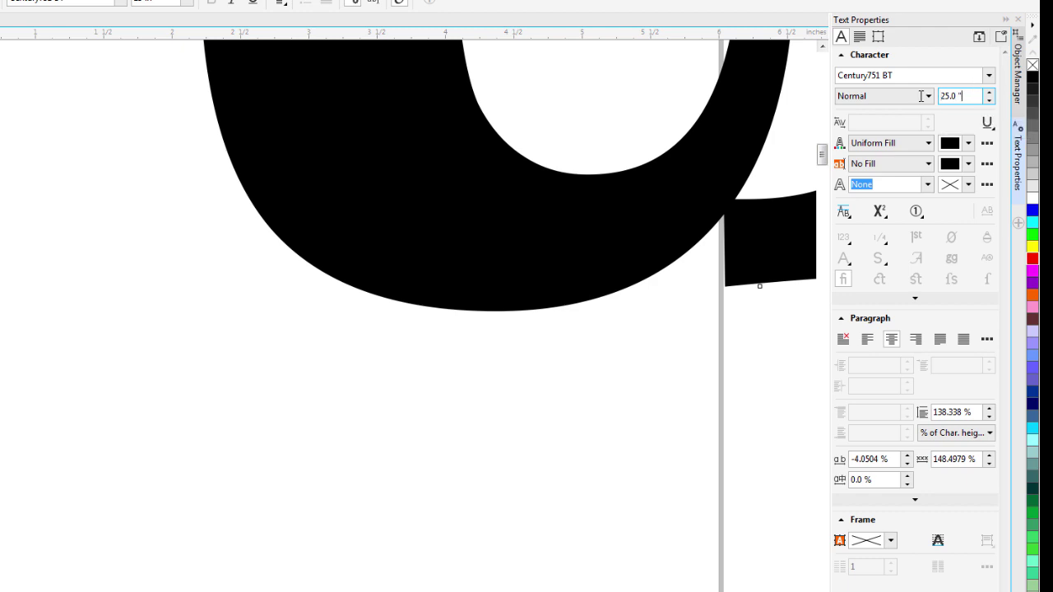
{"action": "type", "text": "0.5"}
{"action": "key", "text": "Return"}
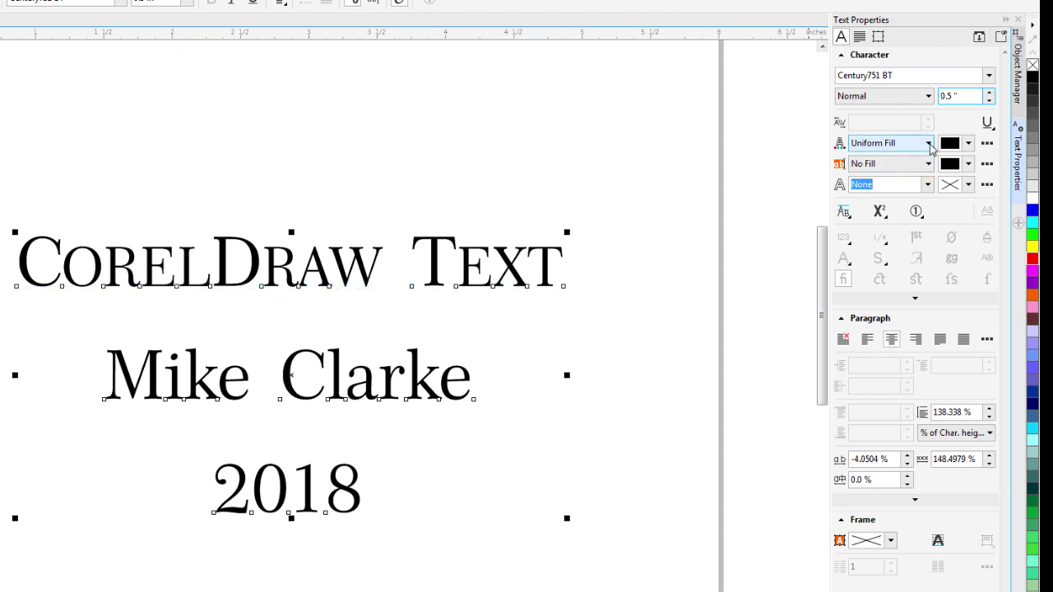
Fill the title text with a uniform red colour (R 255).
{"action": "left_click", "coordinate": [929, 144]}
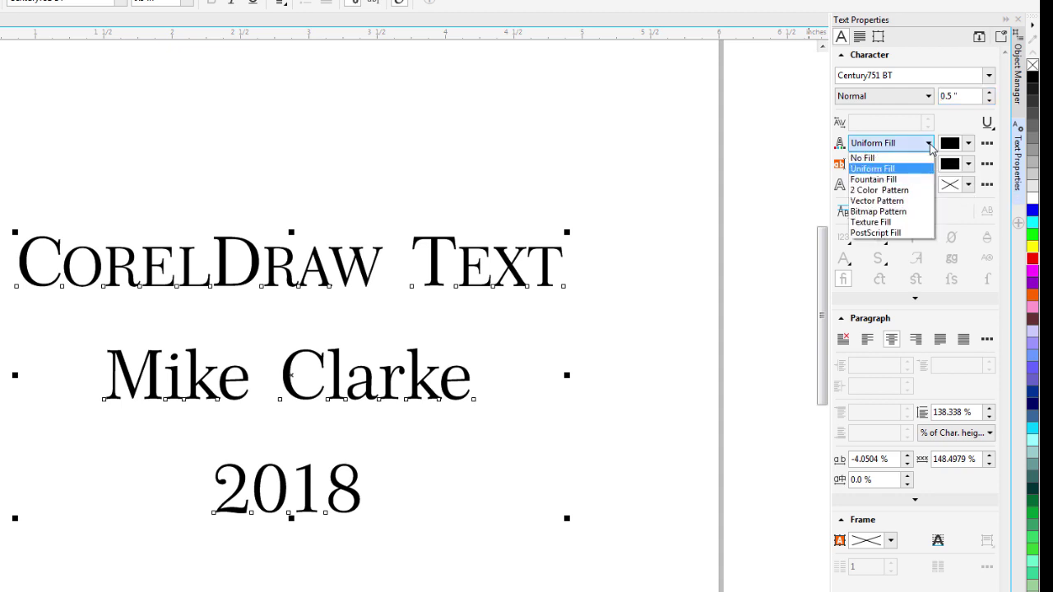
{"action": "left_click", "coordinate": [929, 144]}
{"action": "left_click", "coordinate": [968, 143]}
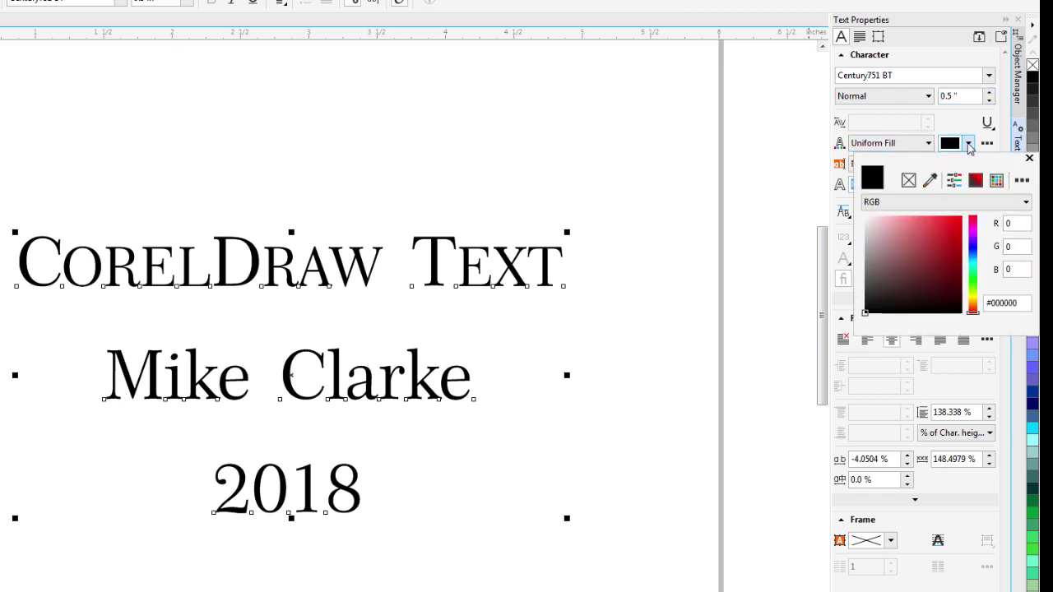
{"action": "key", "text": "Tab"}
{"action": "type", "text": "255"}
{"action": "key", "text": "Return"}
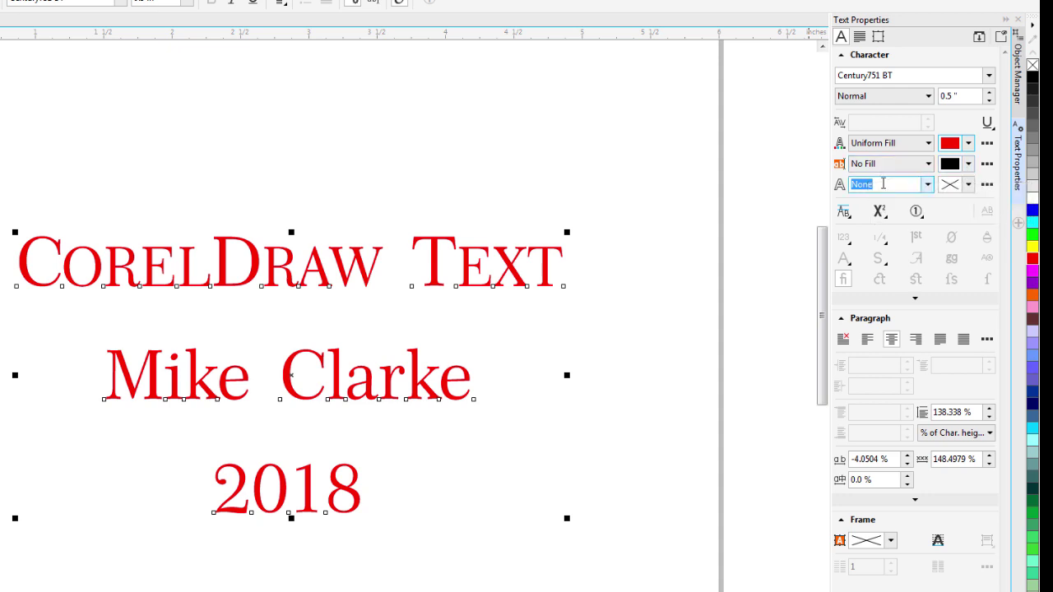
Try a solid black background fill behind the text, then set it back to No Fill.
{"action": "left_click", "coordinate": [929, 167]}
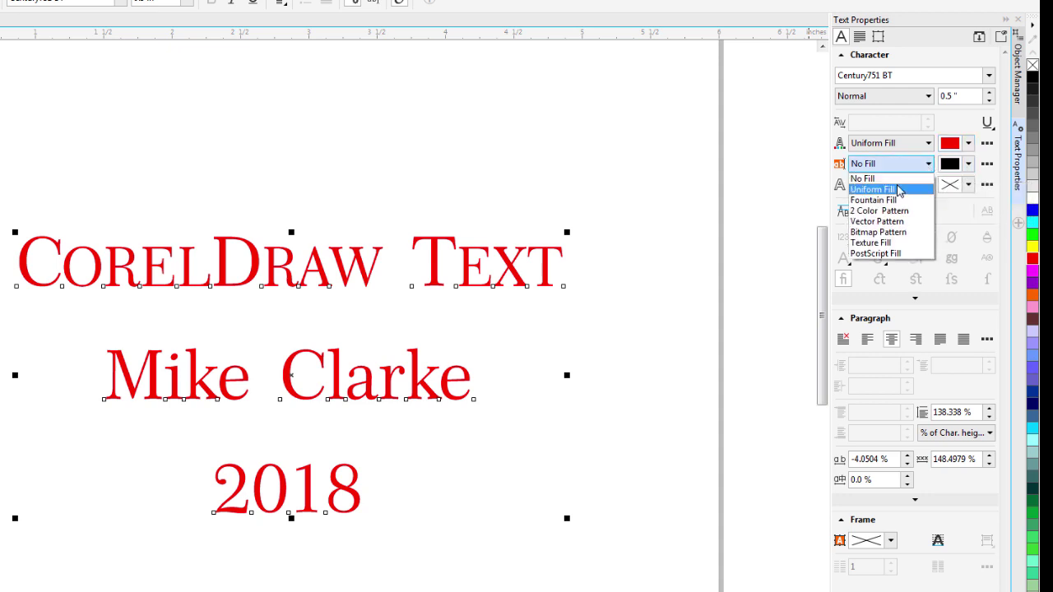
{"action": "left_click", "coordinate": [899, 185]}
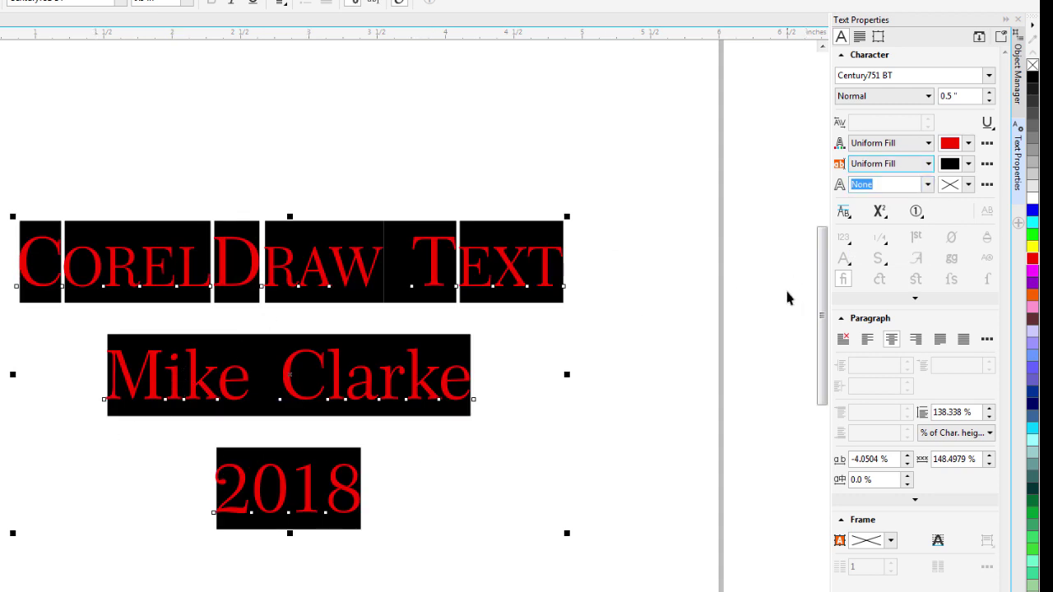
{"action": "left_click", "coordinate": [928, 164]}
{"action": "left_click", "coordinate": [903, 175]}
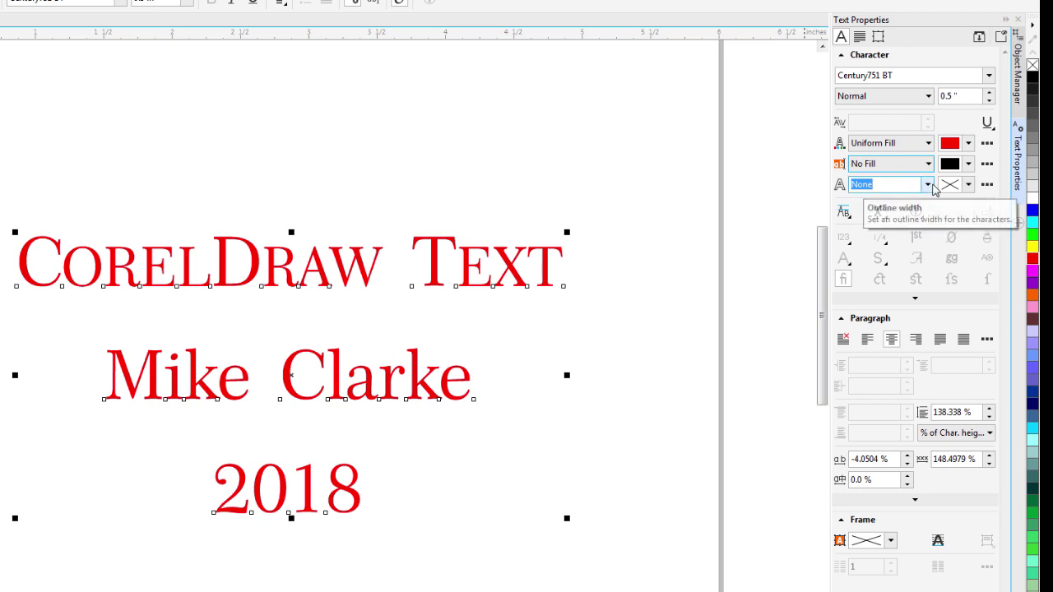
Give the letters a Hairline outline and turn the text fill back to black.
{"action": "left_click", "coordinate": [933, 185]}
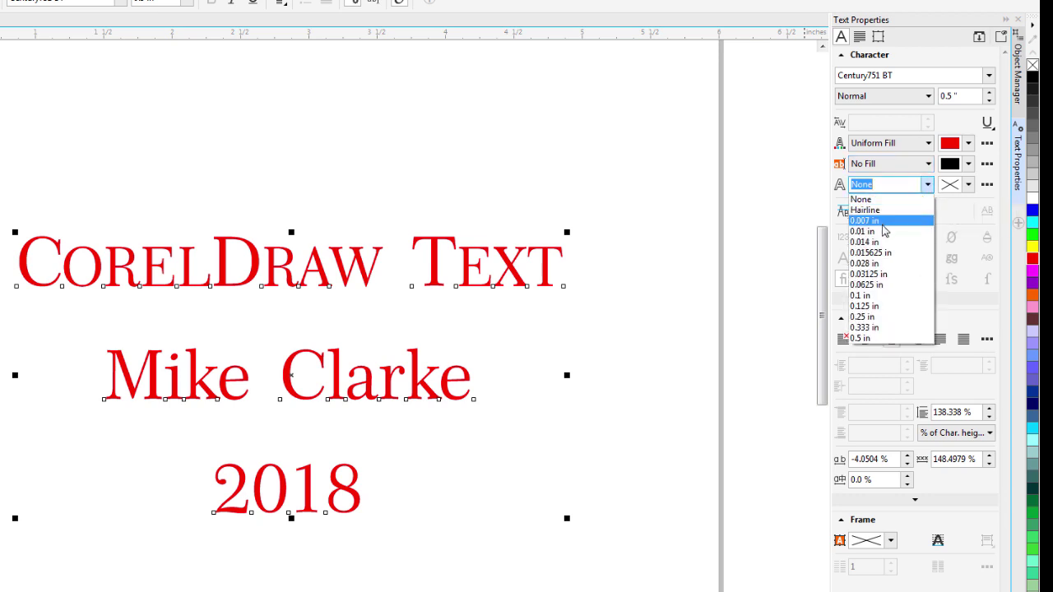
{"action": "left_click", "coordinate": [864, 210]}
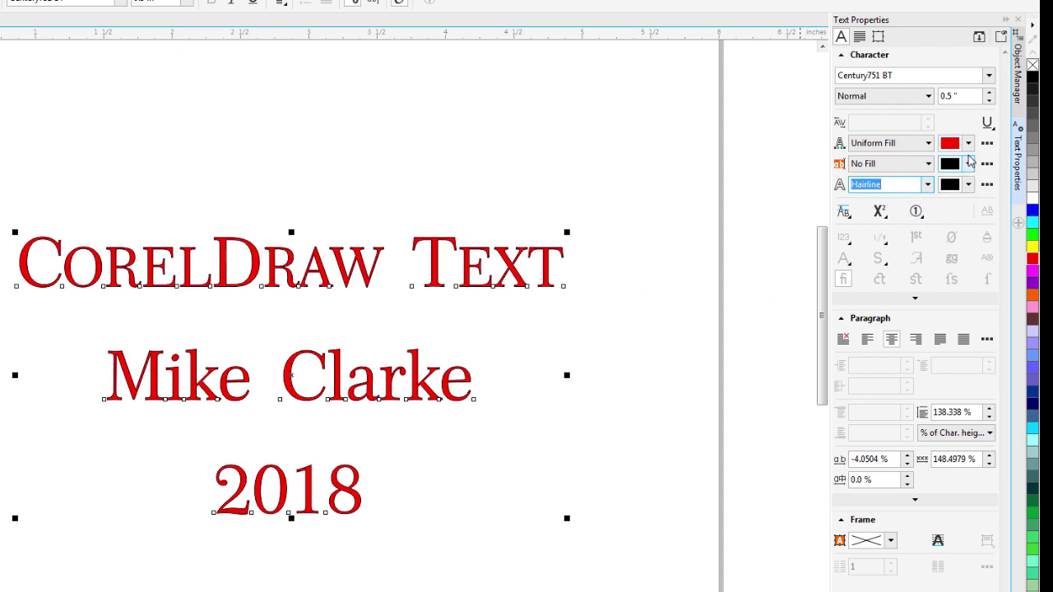
{"action": "left_click", "coordinate": [969, 144]}
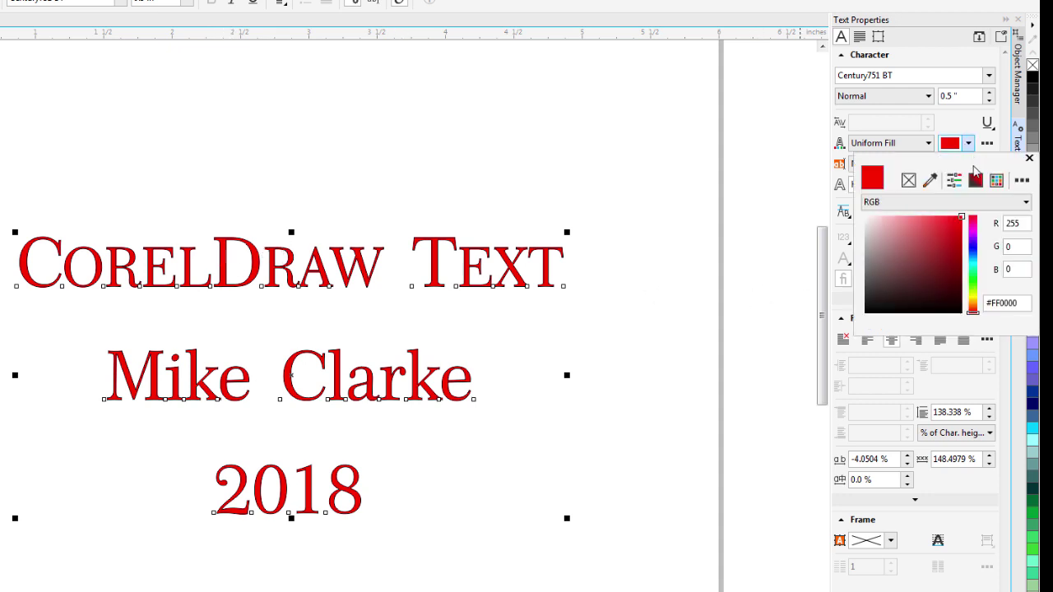
{"action": "double_click", "coordinate": [1012, 223]}
{"action": "key", "text": "Return"}
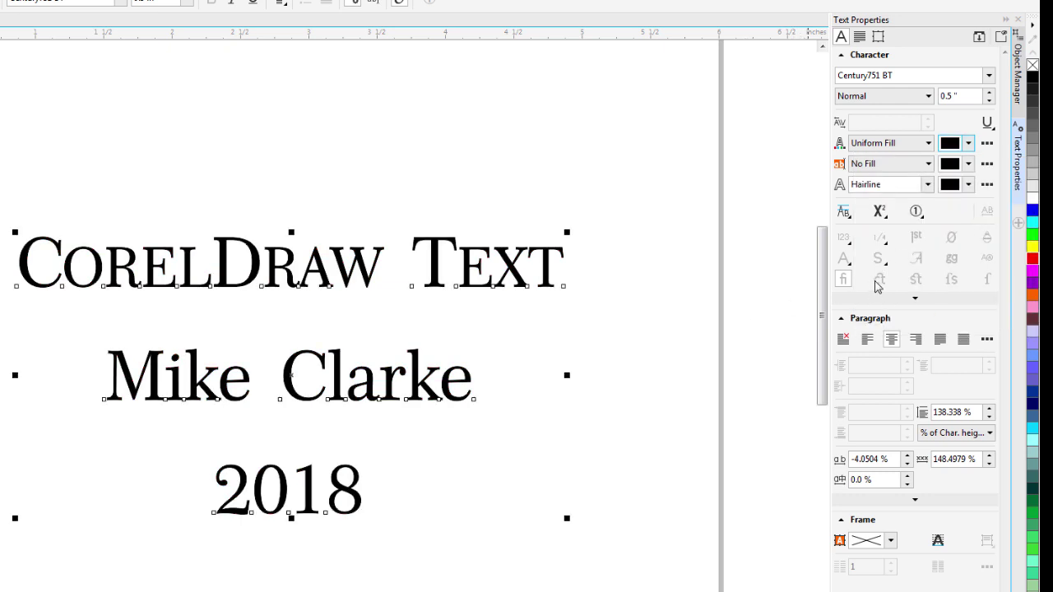
Make the letter outline red (R 255).
{"action": "left_click", "coordinate": [969, 185]}
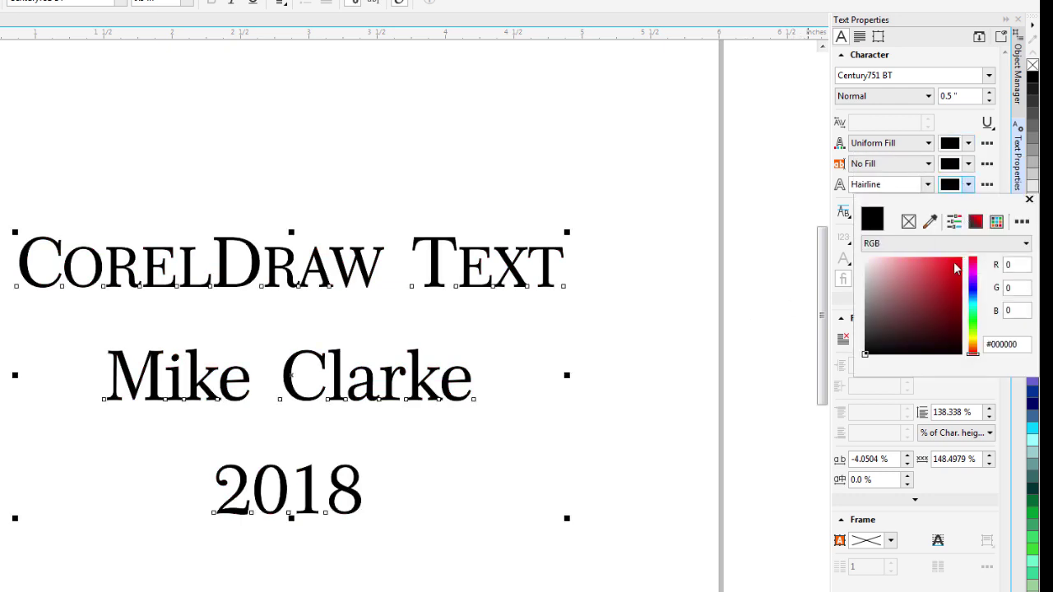
{"action": "left_click", "coordinate": [1012, 264]}
{"action": "left_click", "coordinate": [965, 188]}
{"action": "left_click", "coordinate": [969, 188]}
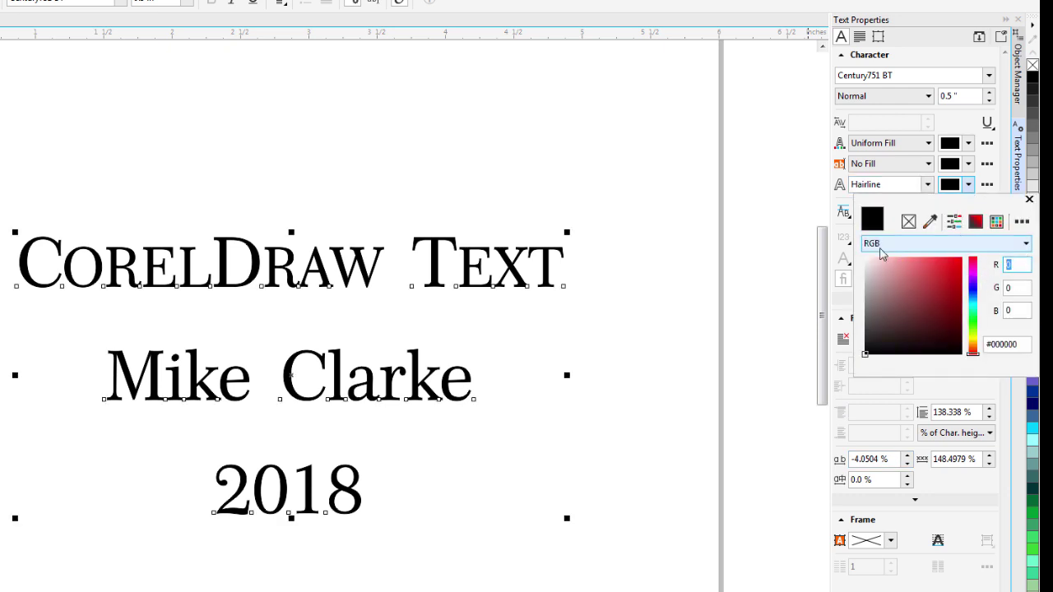
{"action": "type", "text": "255"}
{"action": "key", "text": "Tab"}
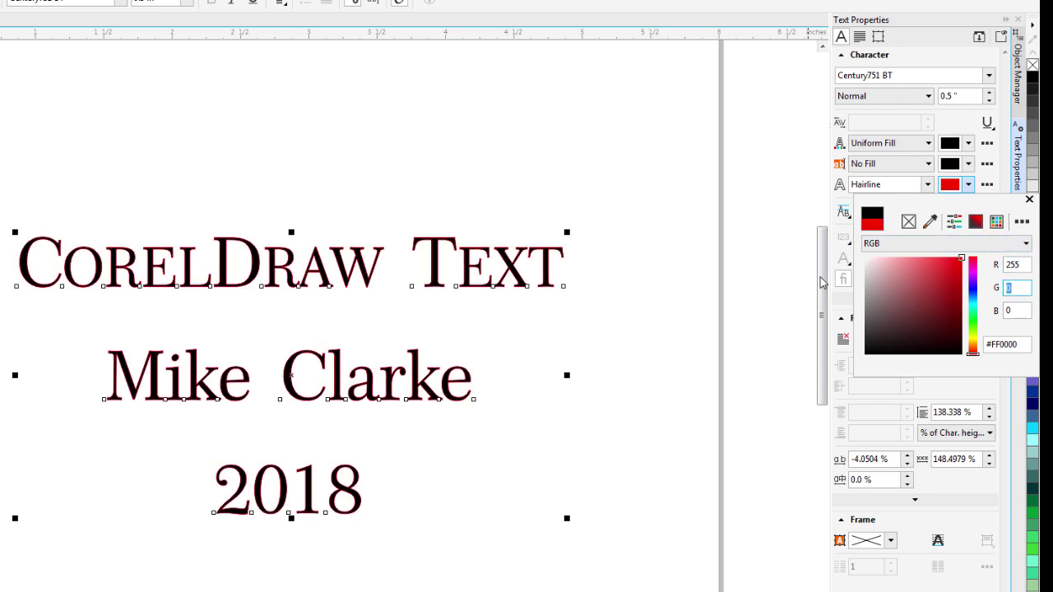
{"action": "left_click", "coordinate": [902, 153]}
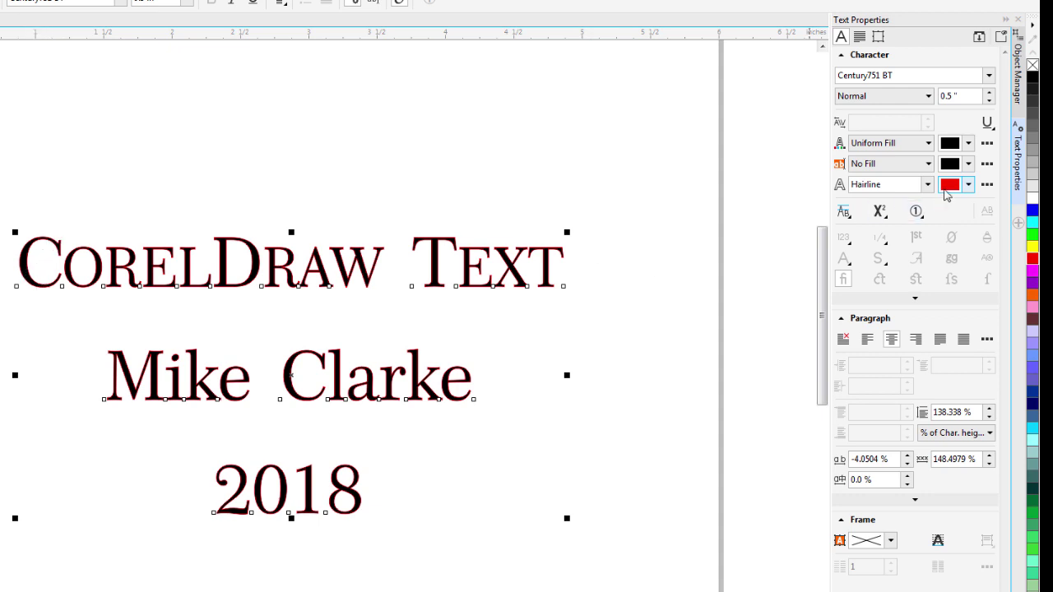
Change the outline colour to black and set the outline width to 0.01 in.
{"action": "left_click", "coordinate": [970, 185]}
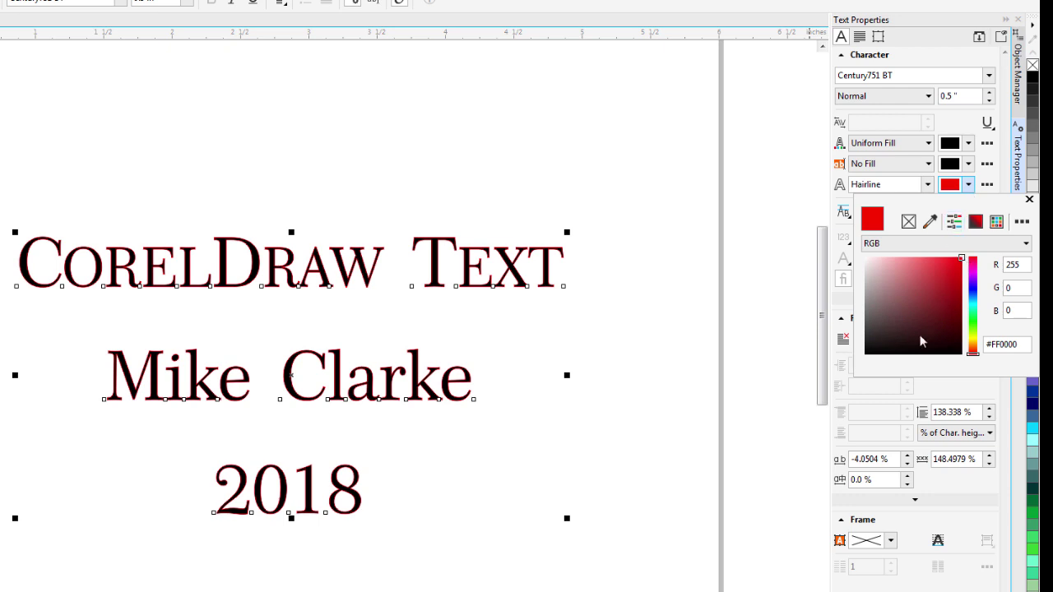
{"action": "left_click", "coordinate": [865, 354]}
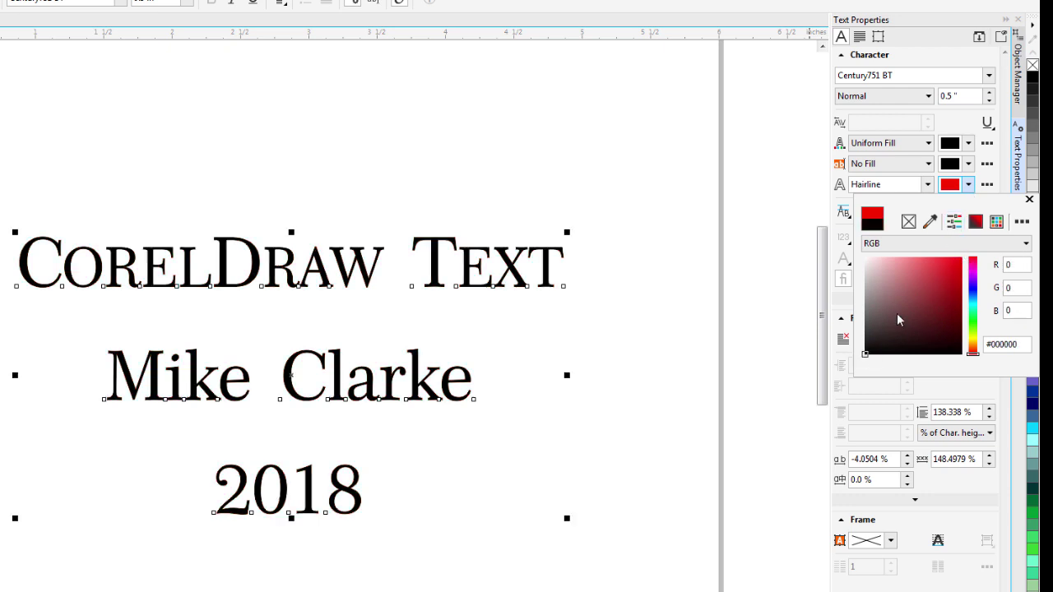
{"action": "left_click", "coordinate": [899, 187]}
{"action": "left_click", "coordinate": [927, 185]}
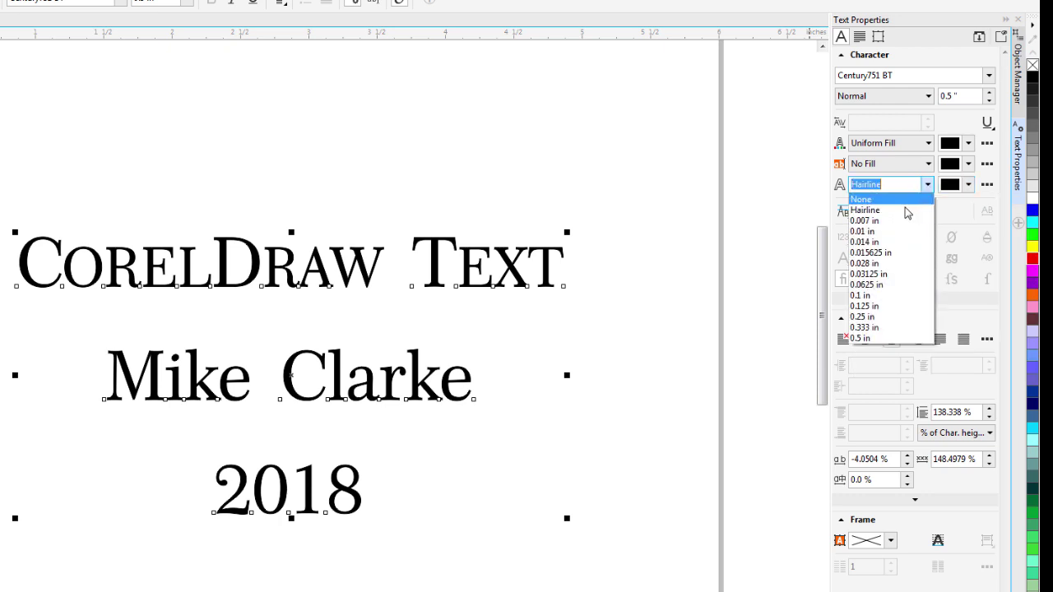
{"action": "left_click", "coordinate": [896, 235]}
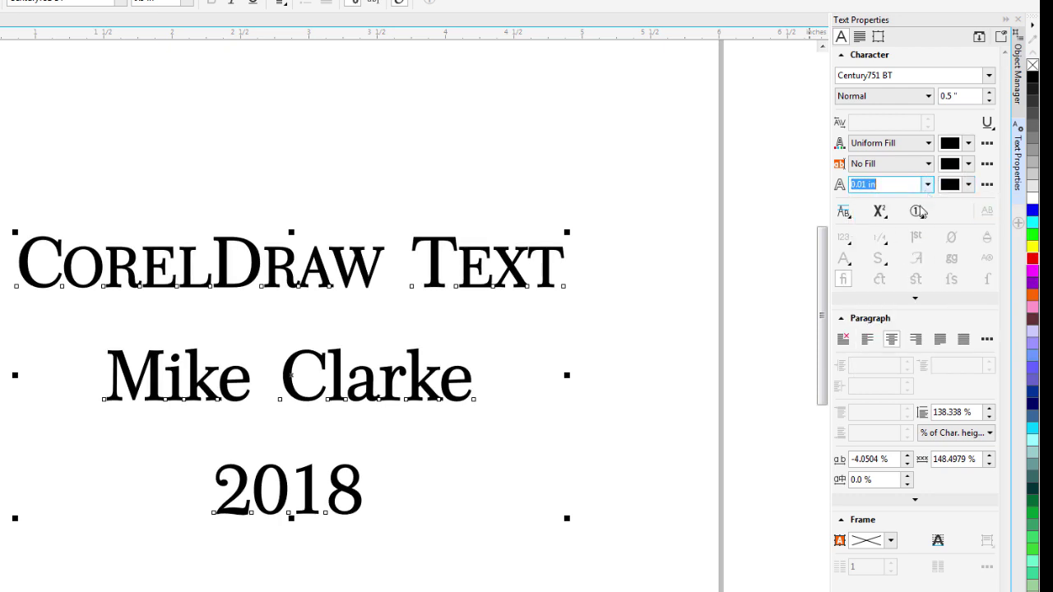
{"action": "left_click", "coordinate": [844, 214]}
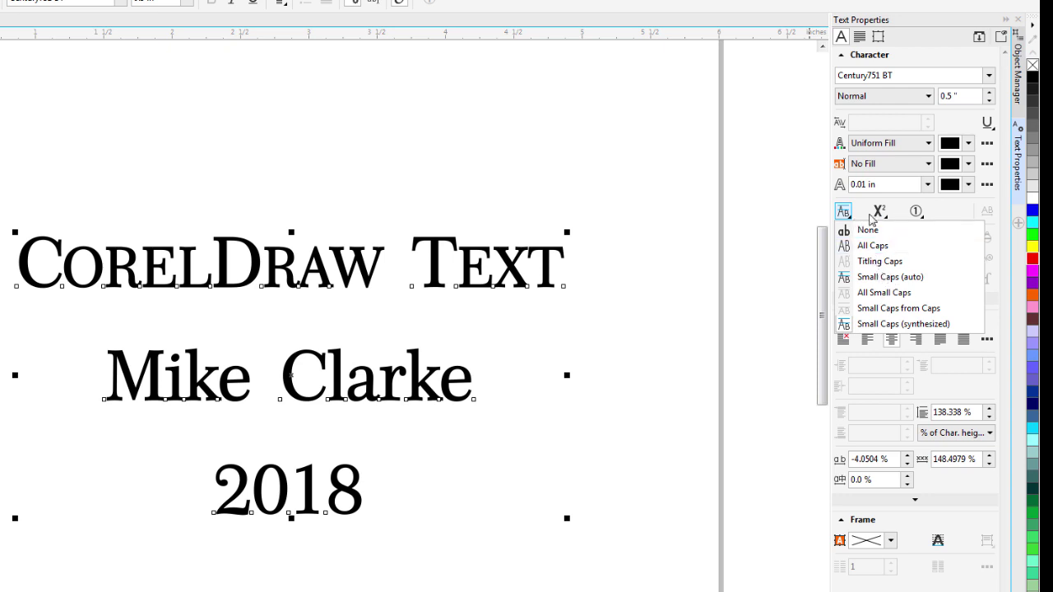
{"action": "left_click", "coordinate": [898, 221]}
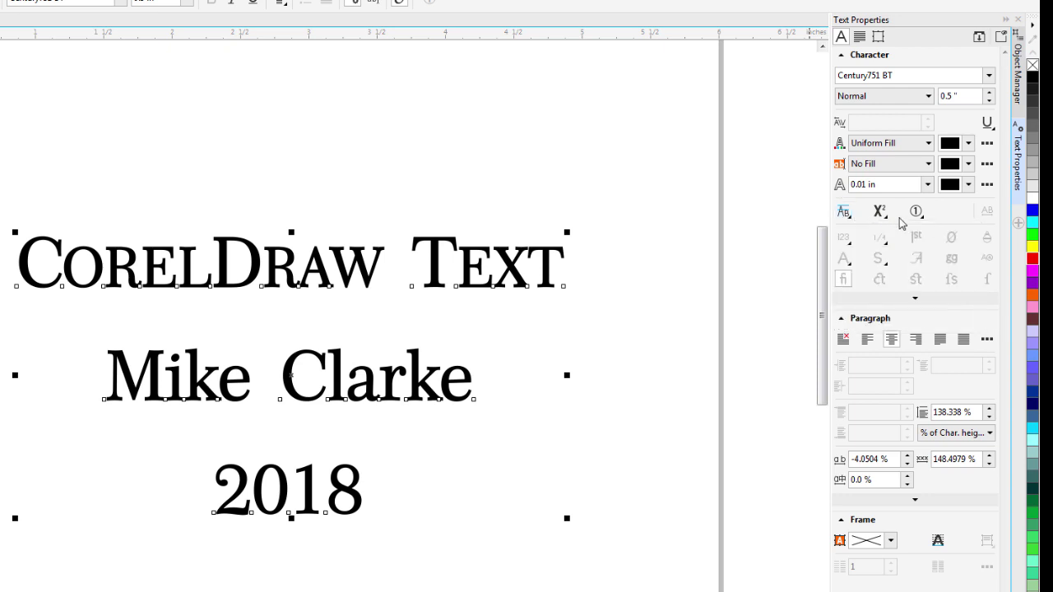
{"action": "double_click", "coordinate": [62, 276]}
{"action": "left_click_drag", "start_coordinate": [62, 275], "coordinate": [17, 276]}
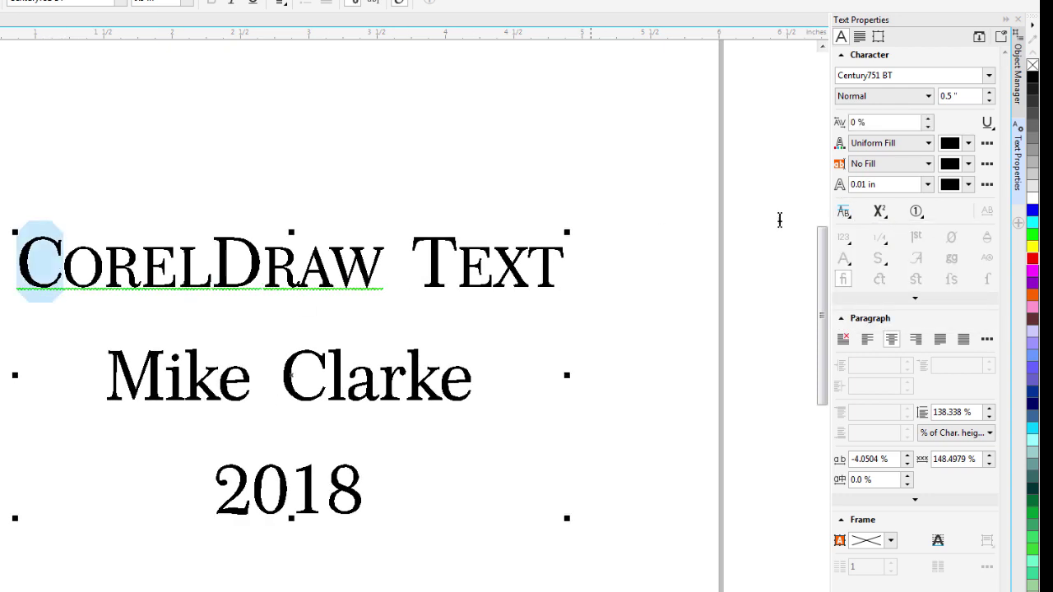
{"action": "left_click", "coordinate": [880, 213]}
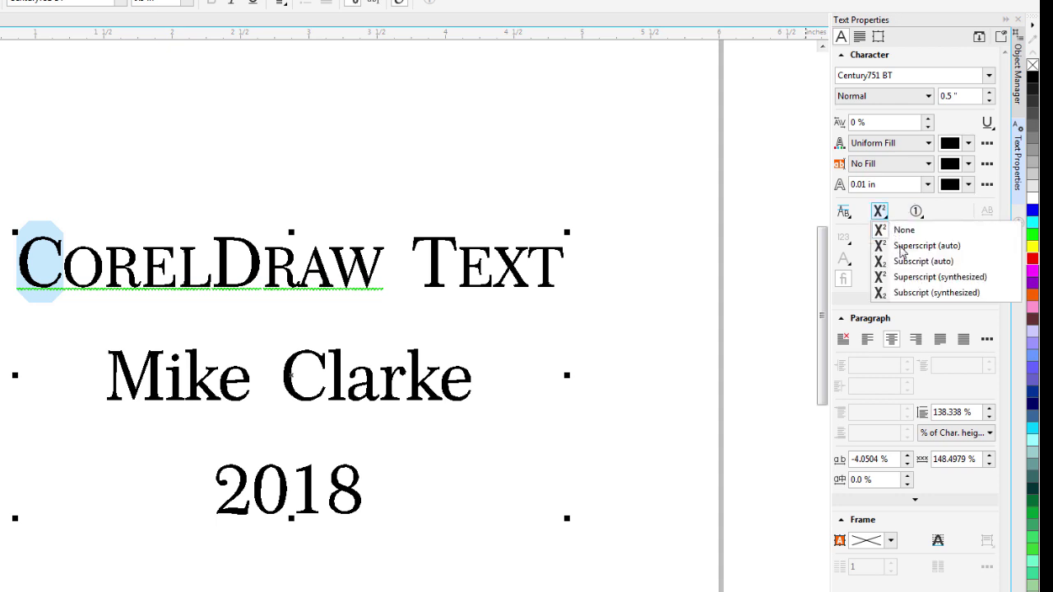
{"action": "left_click", "coordinate": [901, 242]}
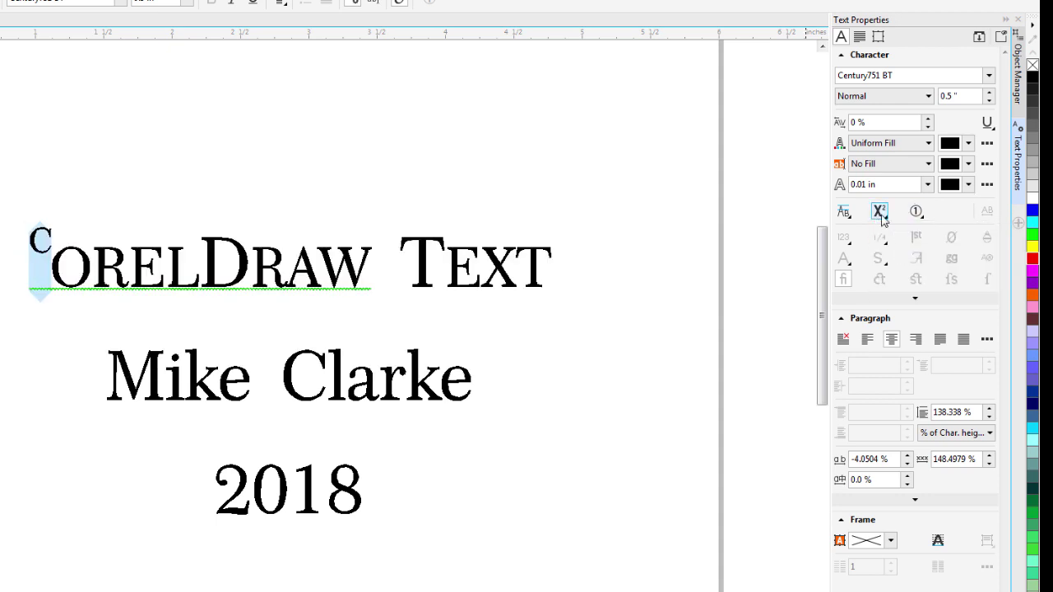
{"action": "left_click", "coordinate": [880, 212]}
{"action": "left_click", "coordinate": [903, 232]}
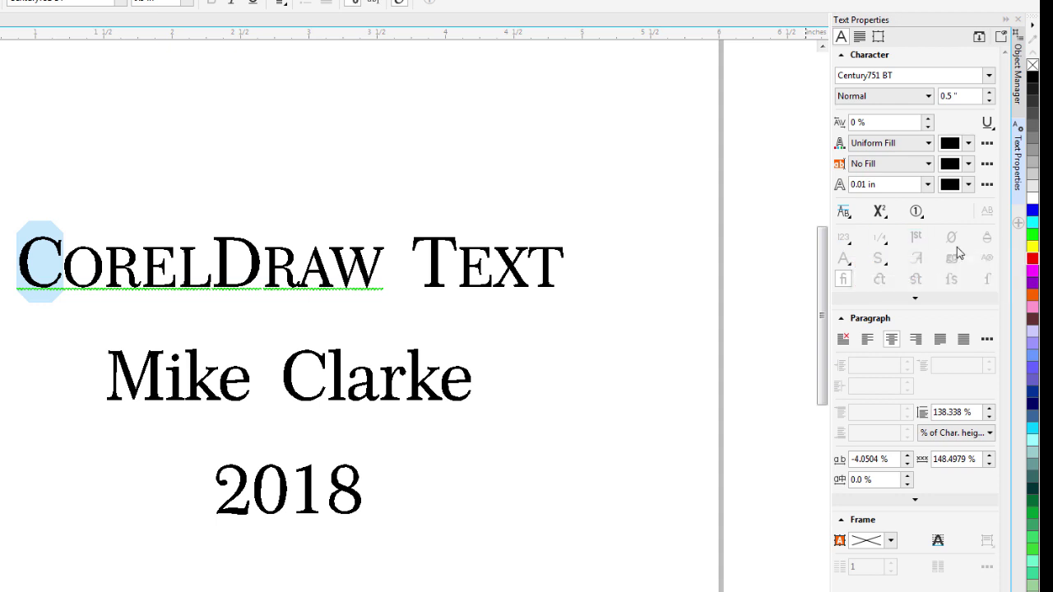
{"action": "left_click", "coordinate": [308, 288]}
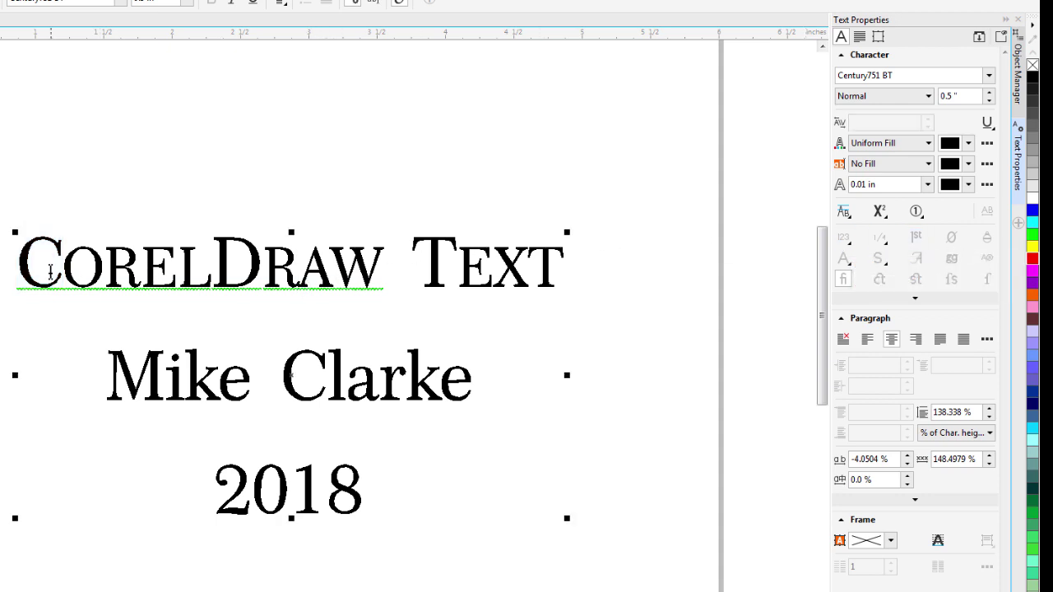
Select the 'CorelDraw Text' line and show only the paragraph settings.
{"action": "left_click_drag", "start_coordinate": [21, 276], "coordinate": [647, 293]}
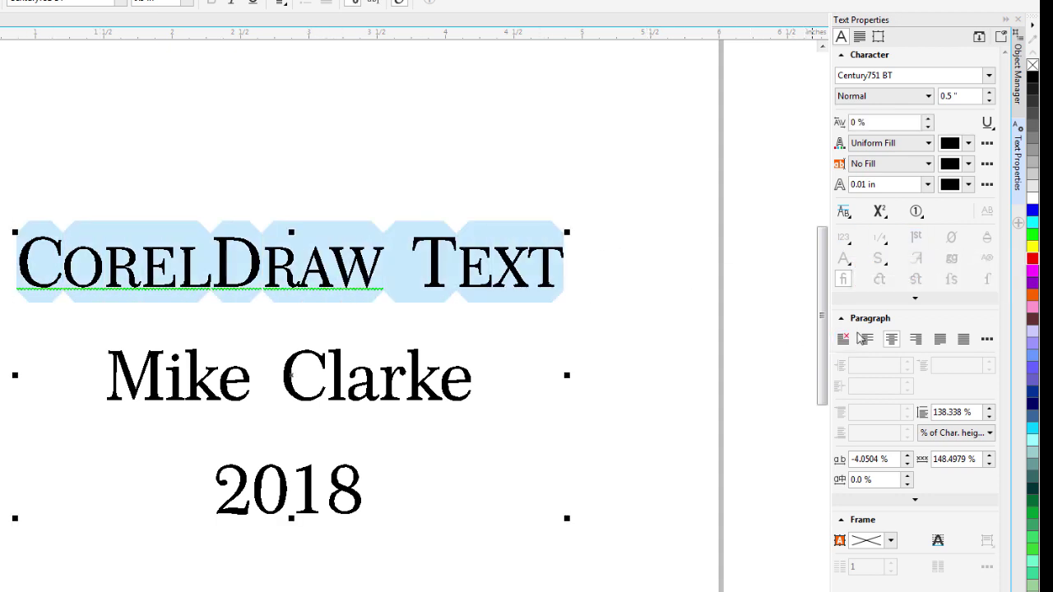
{"action": "left_click", "coordinate": [840, 56]}
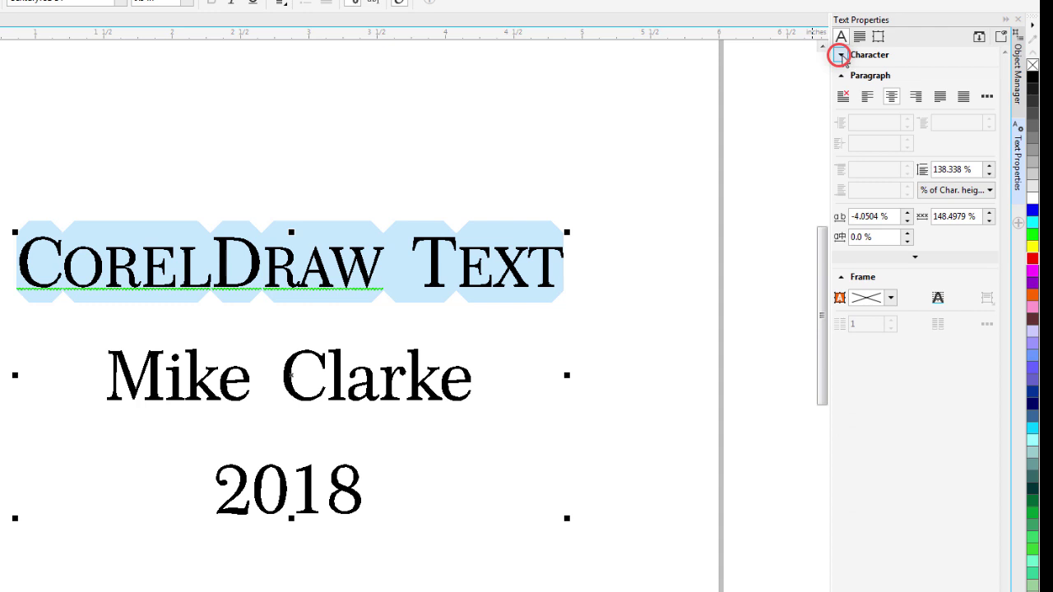
{"action": "left_click", "coordinate": [840, 55]}
{"action": "left_click", "coordinate": [841, 56]}
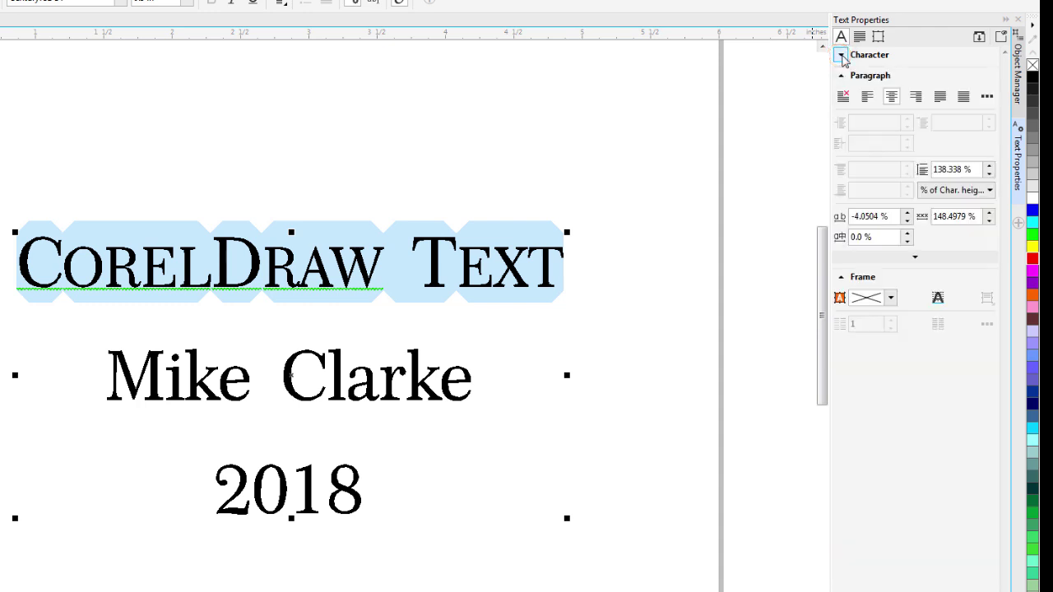
{"action": "left_click", "coordinate": [841, 57]}
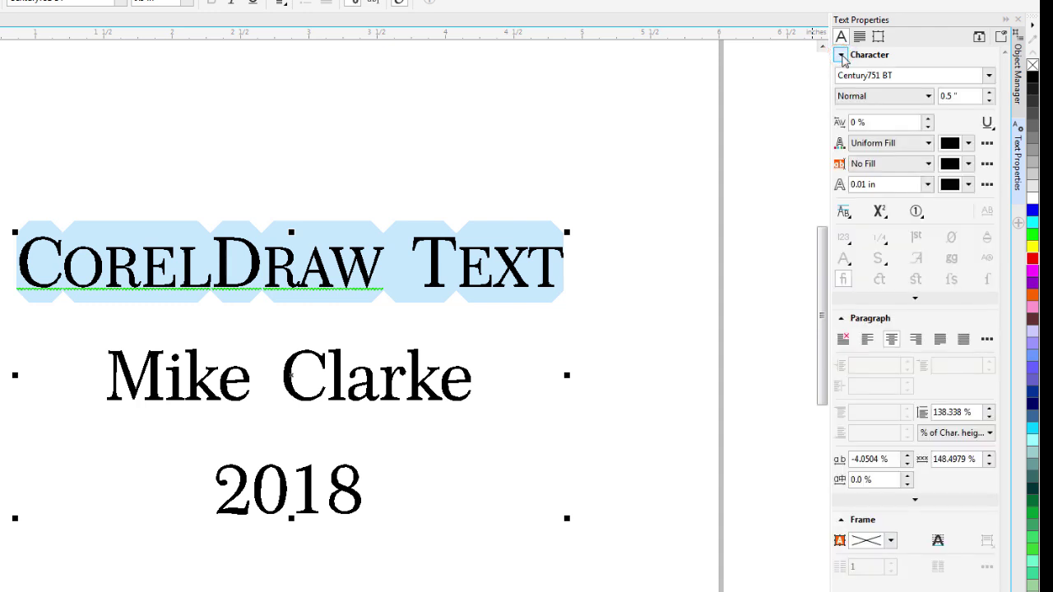
{"action": "left_click", "coordinate": [843, 57]}
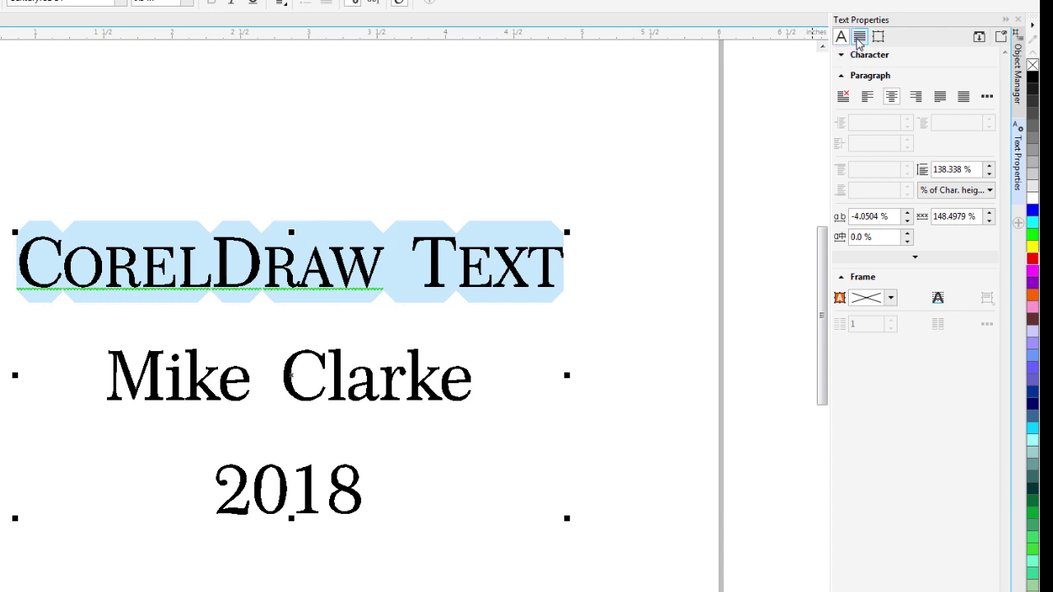
{"action": "left_click", "coordinate": [858, 39]}
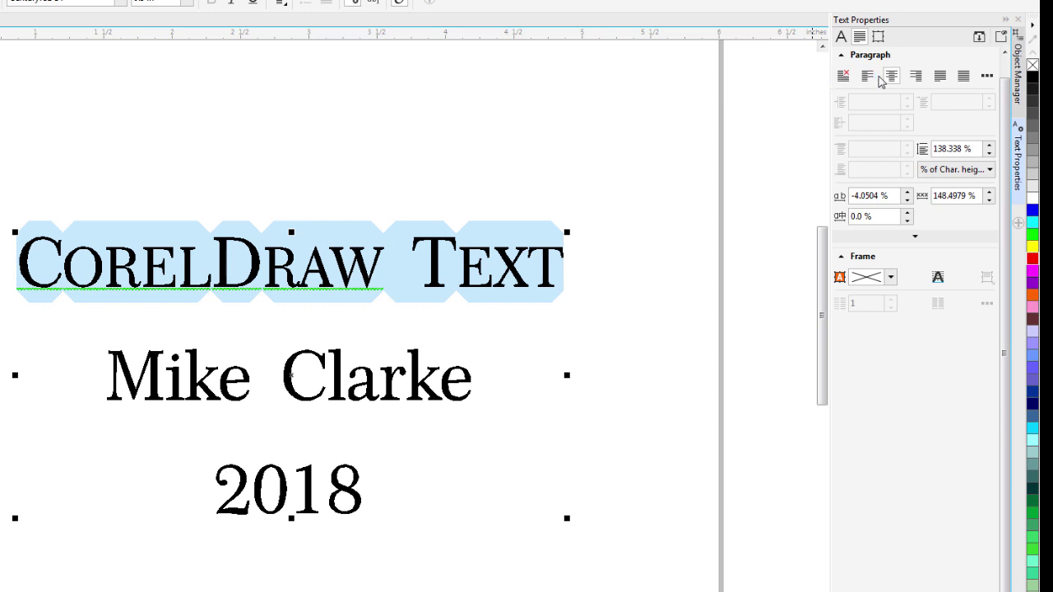
Try left, centre, full-justify and no alignment, finishing with centre alignment.
{"action": "left_click", "coordinate": [873, 79]}
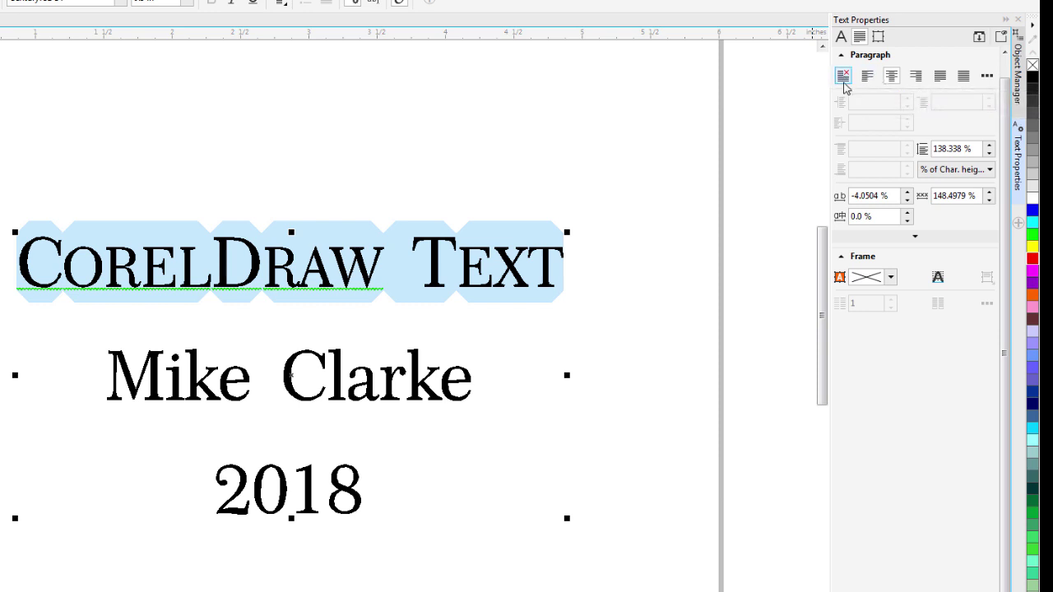
{"action": "left_click", "coordinate": [891, 79]}
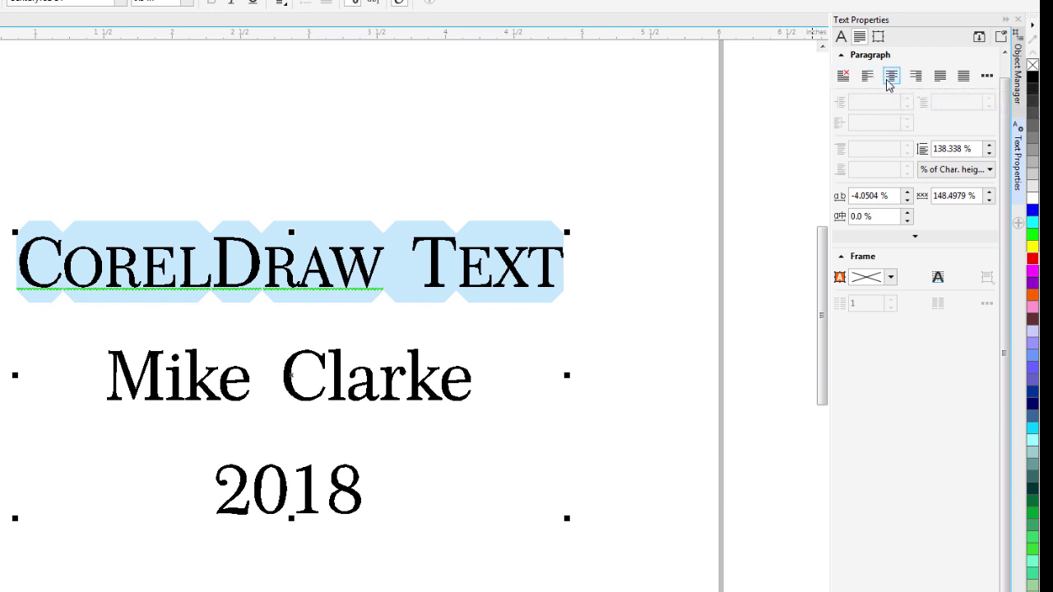
{"action": "left_click", "coordinate": [939, 77]}
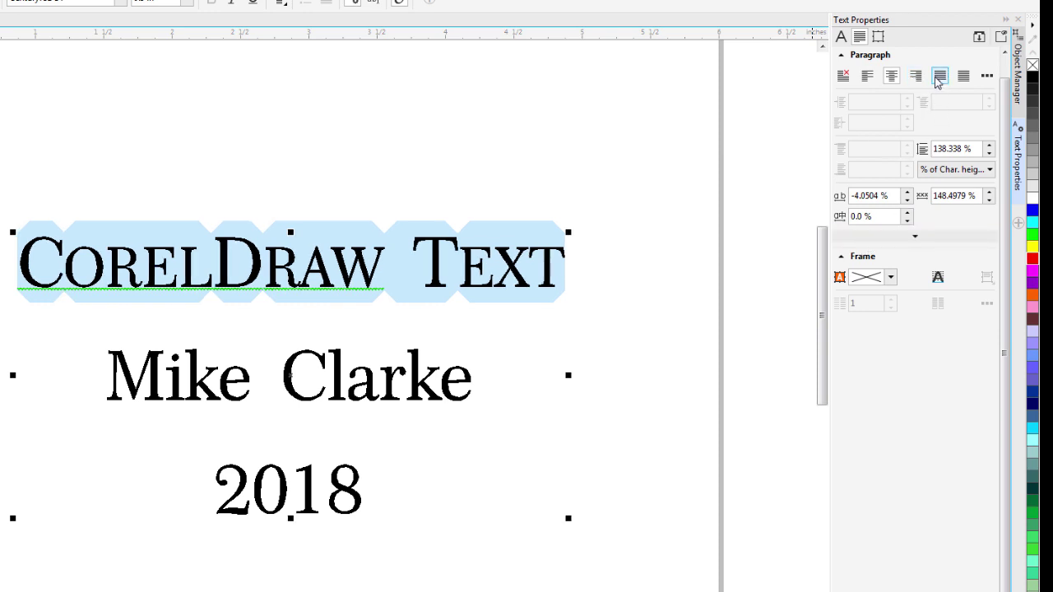
{"action": "left_click", "coordinate": [843, 79]}
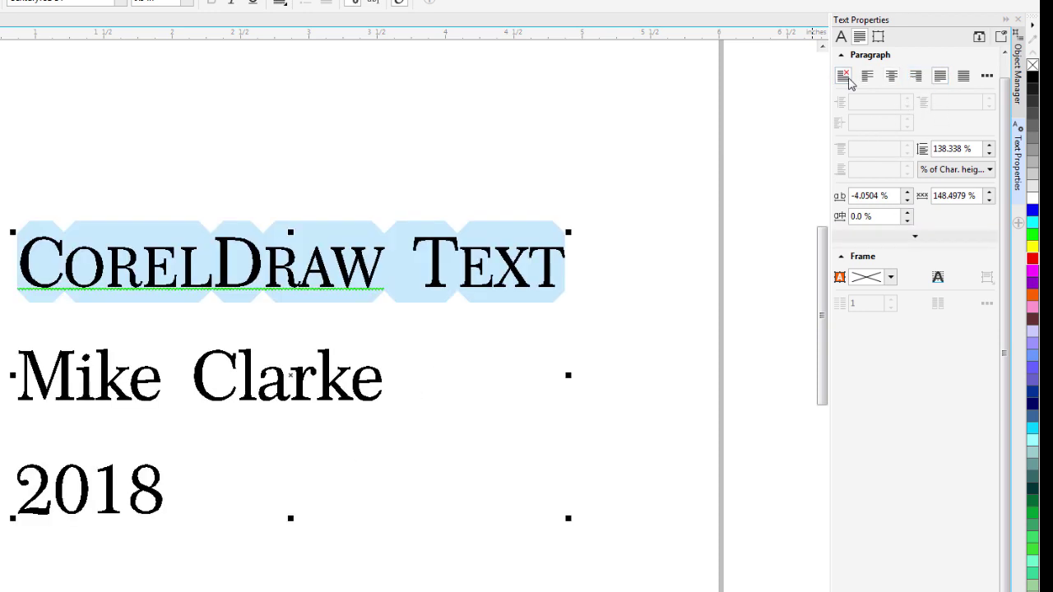
{"action": "left_click", "coordinate": [892, 77]}
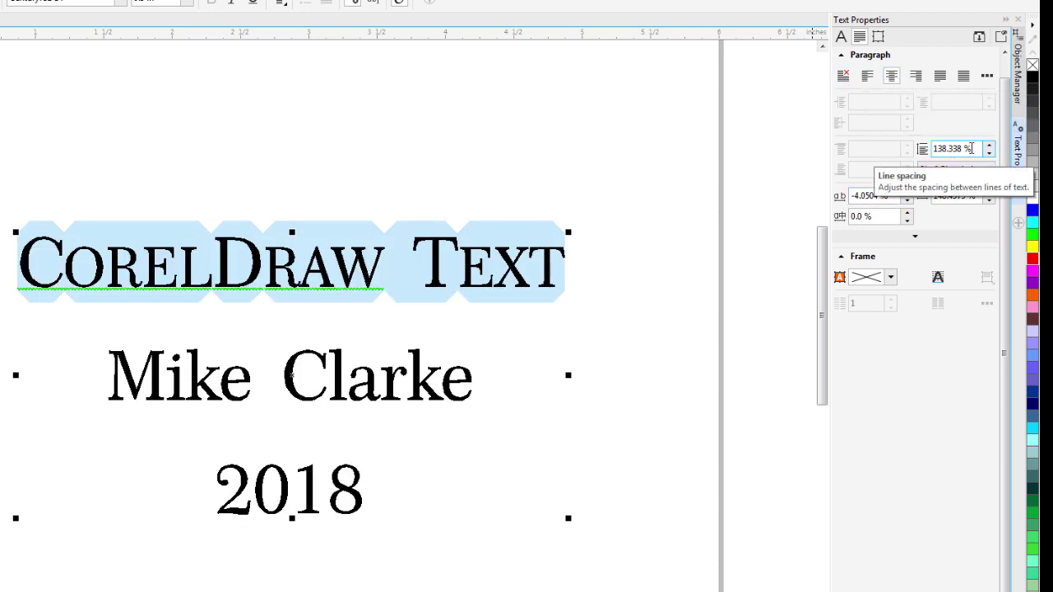
Try 175 % line spacing, then undo back to 138.338 %.
{"action": "left_click_drag", "start_coordinate": [978, 148], "coordinate": [889, 152]}
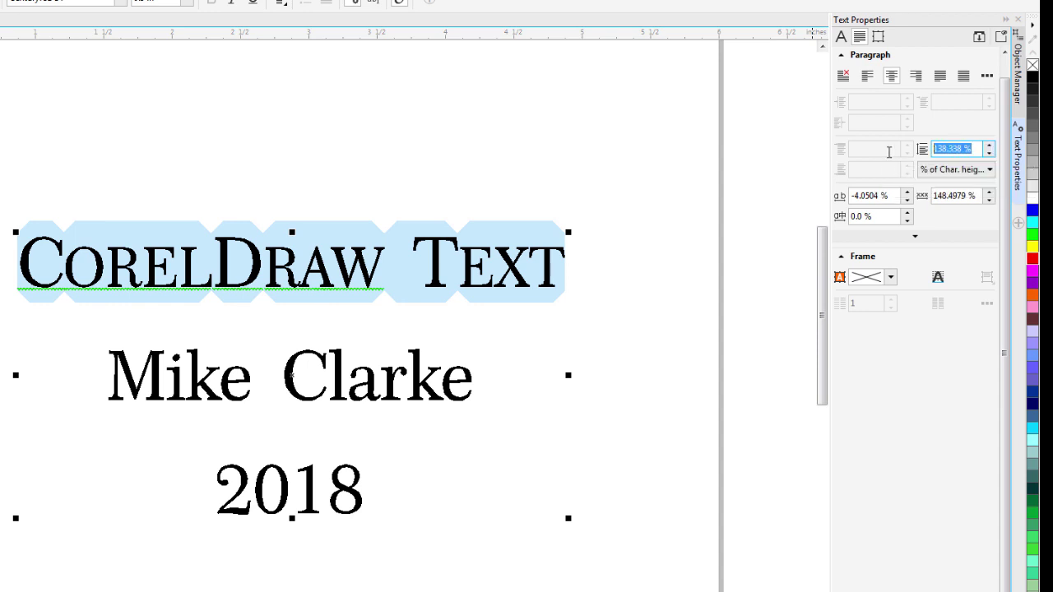
{"action": "type", "text": "175"}
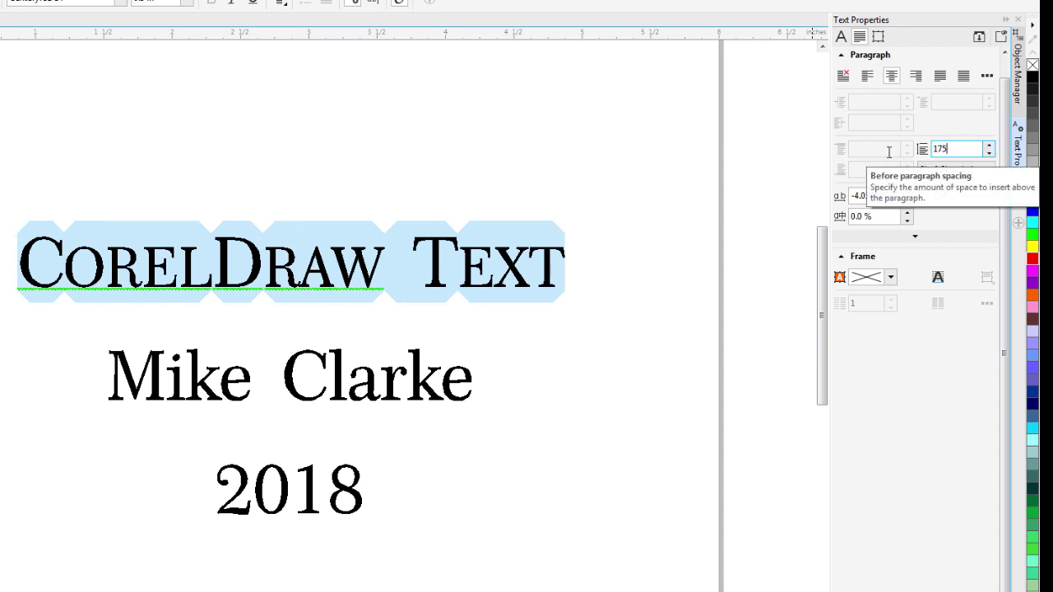
{"action": "key", "text": "Return"}
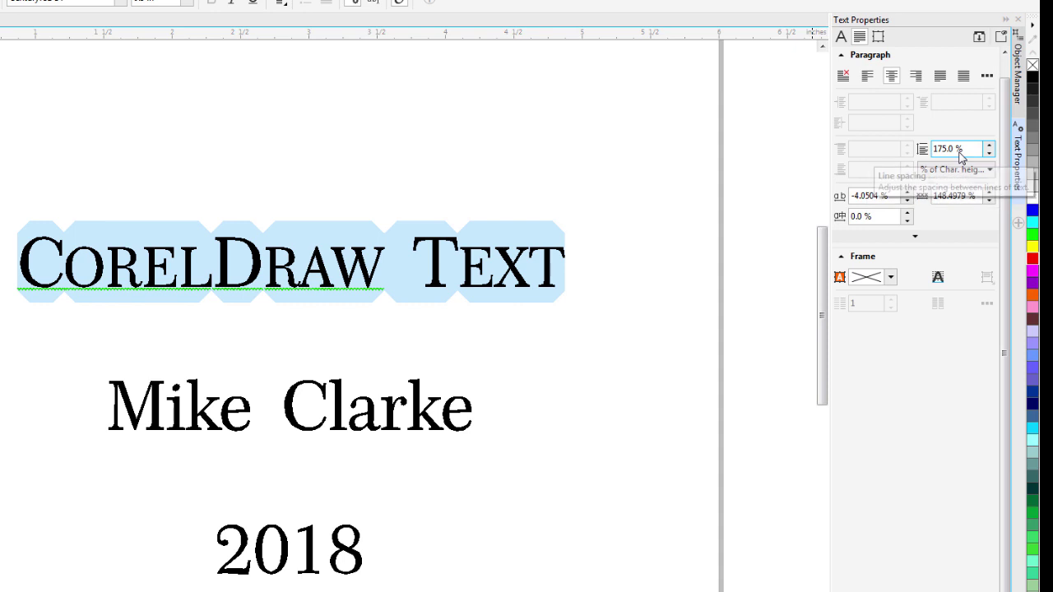
{"action": "key", "text": "ctrl+z"}
Raise character spacing to 3.9496 % and word spacing to 152.4979 %.
{"action": "left_click", "coordinate": [874, 194]}
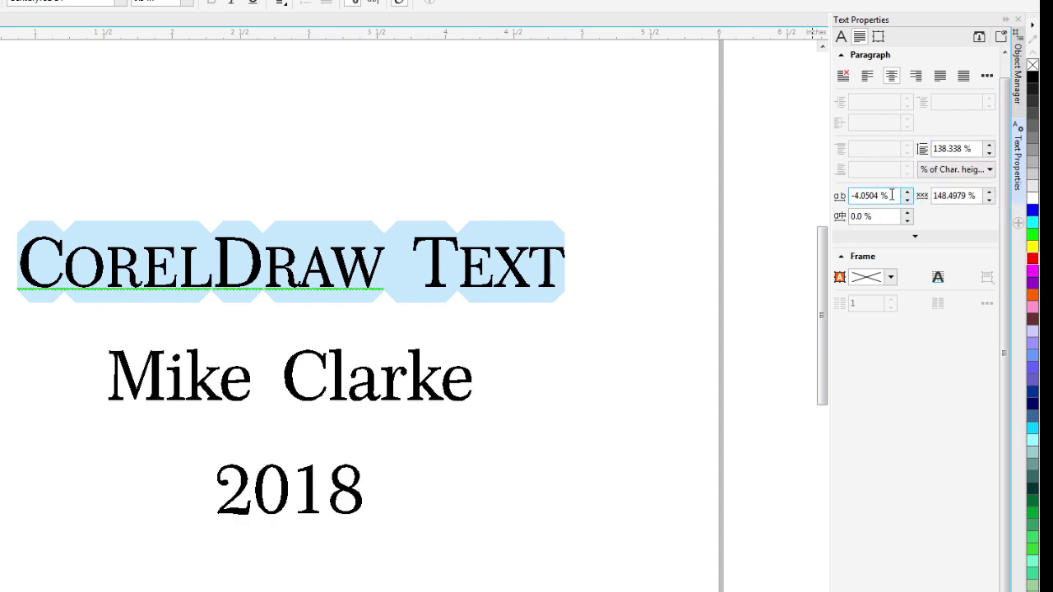
{"action": "double_click", "coordinate": [892, 195]}
{"action": "left_click", "coordinate": [906, 192]}
{"action": "left_click", "coordinate": [907, 192]}
{"action": "left_click", "coordinate": [906, 192]}
{"action": "left_click", "coordinate": [906, 192]}
{"action": "left_click", "coordinate": [906, 193]}
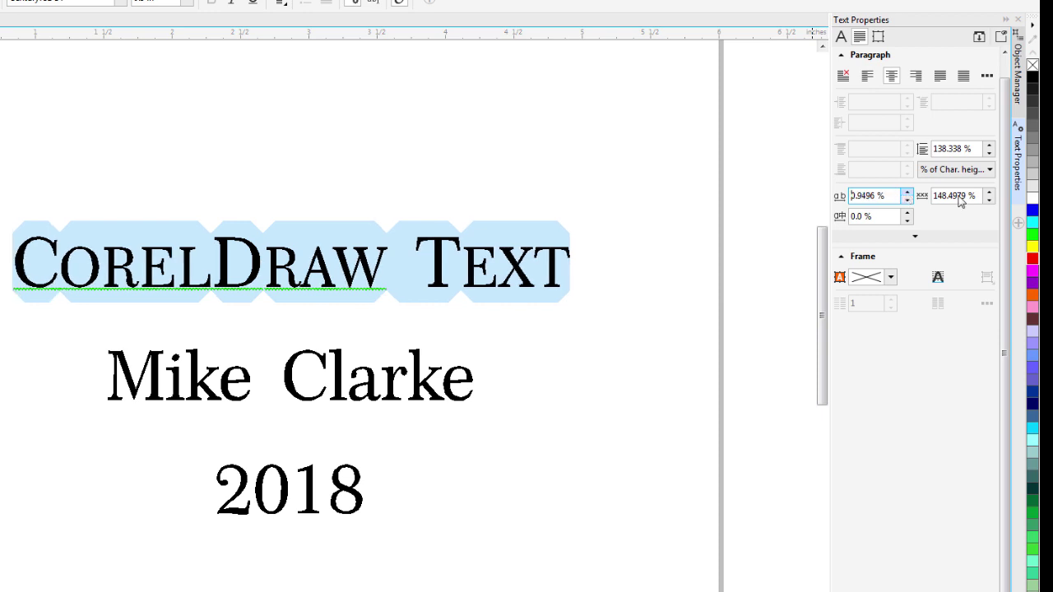
{"action": "key", "text": "Up"}
{"action": "key", "text": "Up"}
{"action": "key", "text": "Up"}
{"action": "left_click", "coordinate": [955, 195]}
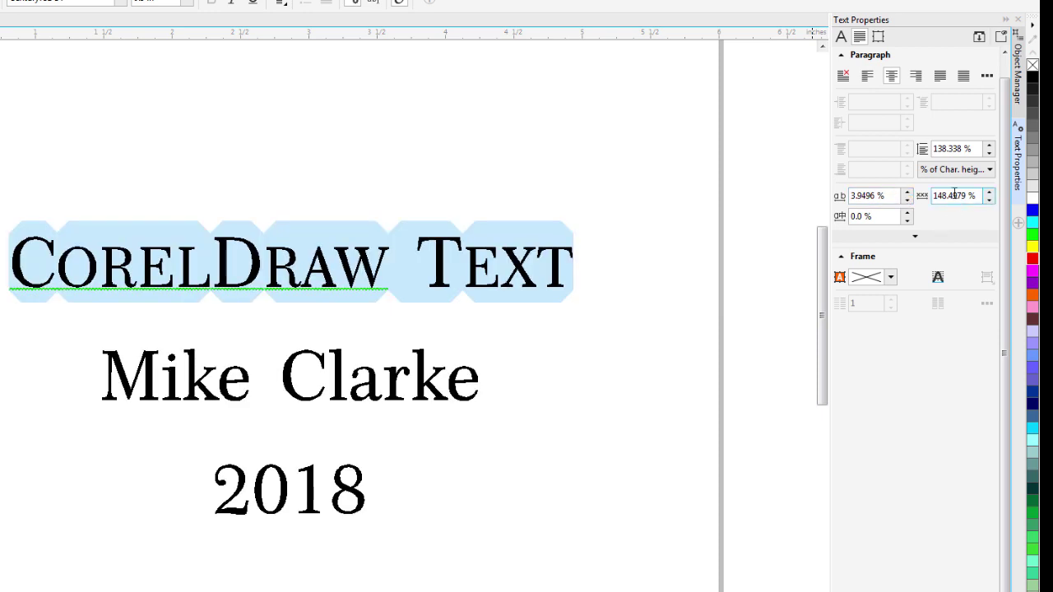
{"action": "left_click", "coordinate": [990, 192]}
{"action": "left_click", "coordinate": [990, 192]}
{"action": "left_click", "coordinate": [990, 192]}
{"action": "left_click", "coordinate": [989, 192]}
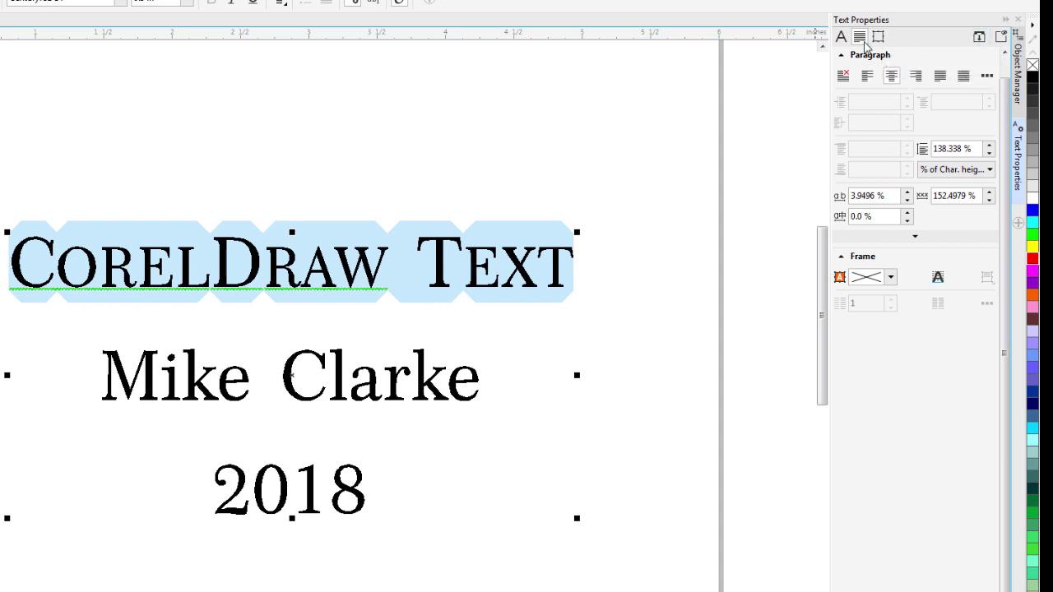
Switch between the paragraph, frame and character settings views, ending on Character.
{"action": "left_click", "coordinate": [979, 38]}
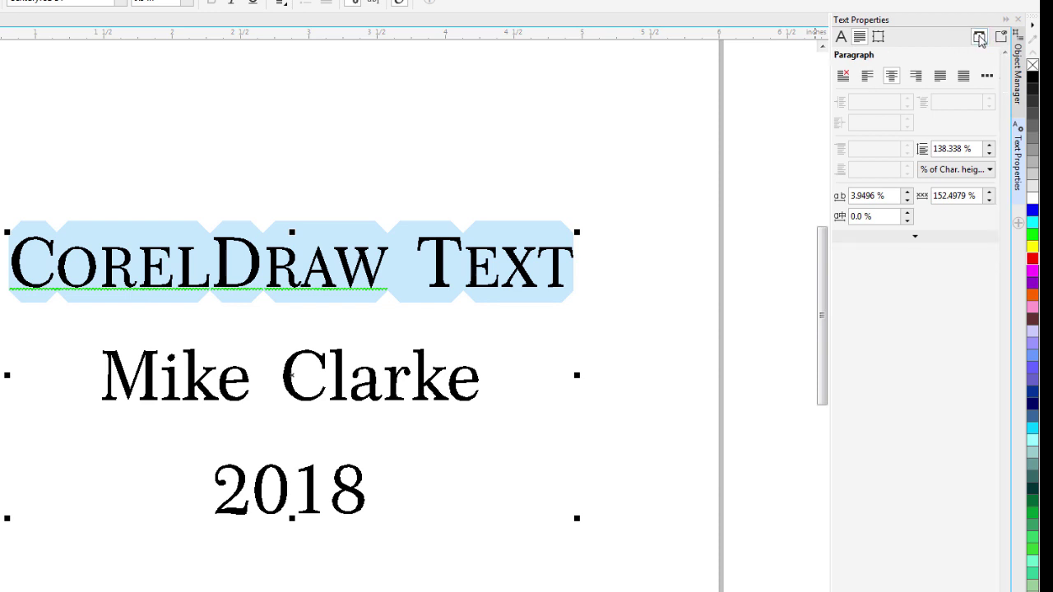
{"action": "left_click", "coordinate": [979, 38]}
{"action": "left_click", "coordinate": [979, 38]}
{"action": "left_click", "coordinate": [859, 37]}
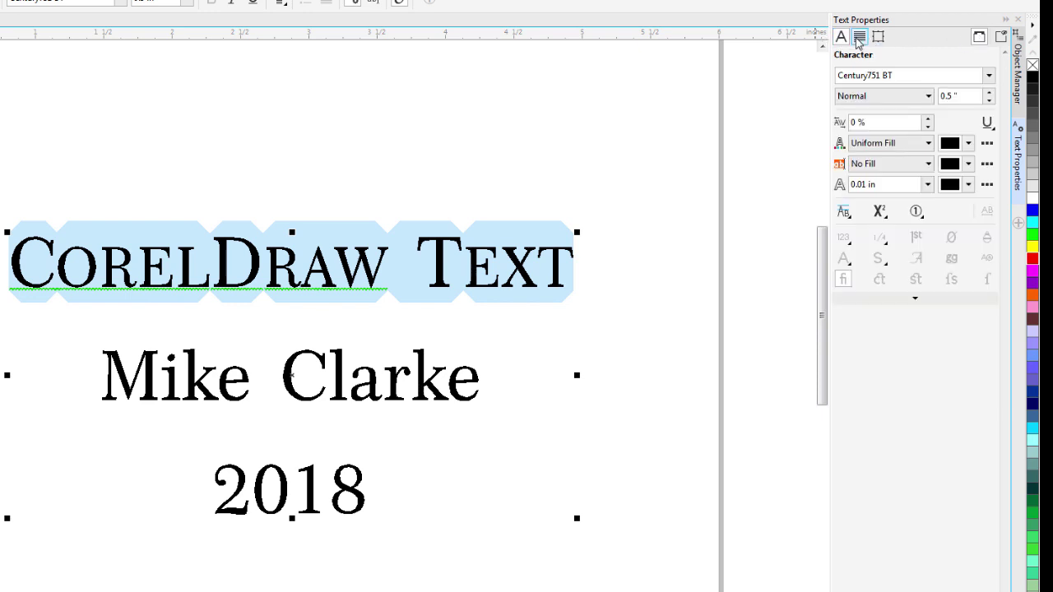
{"action": "left_click", "coordinate": [859, 38]}
{"action": "left_click", "coordinate": [878, 38]}
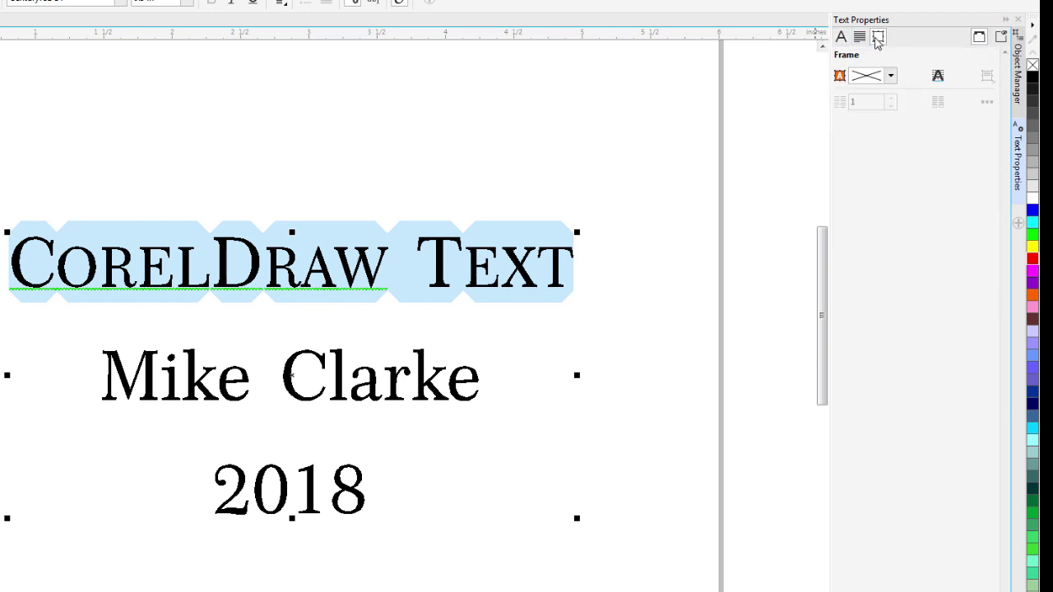
{"action": "left_click", "coordinate": [841, 37]}
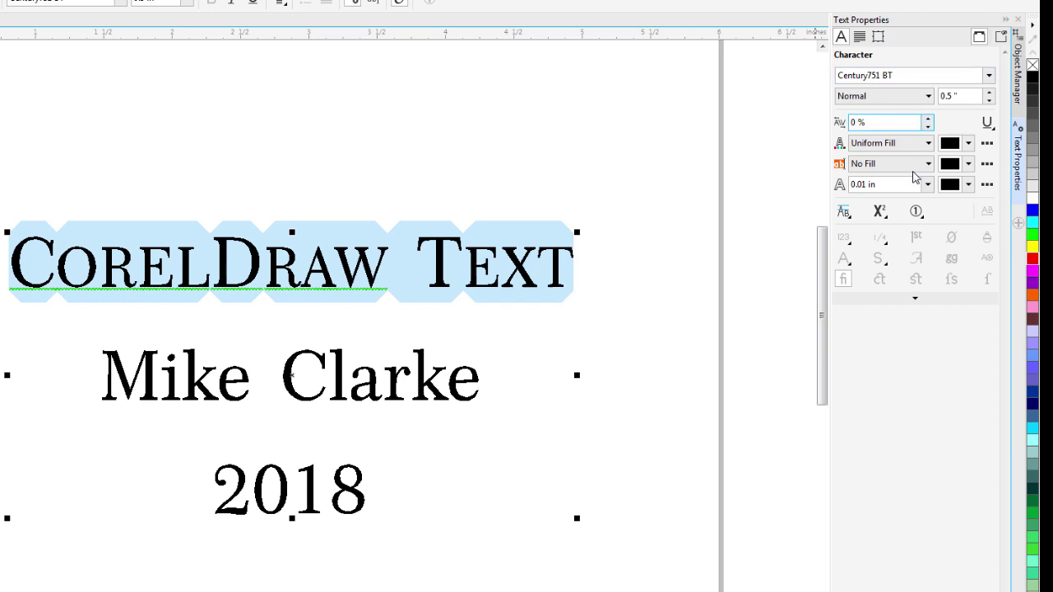
Reveal the extra character options and leave Strikethrough set to (none).
{"action": "left_click", "coordinate": [910, 303]}
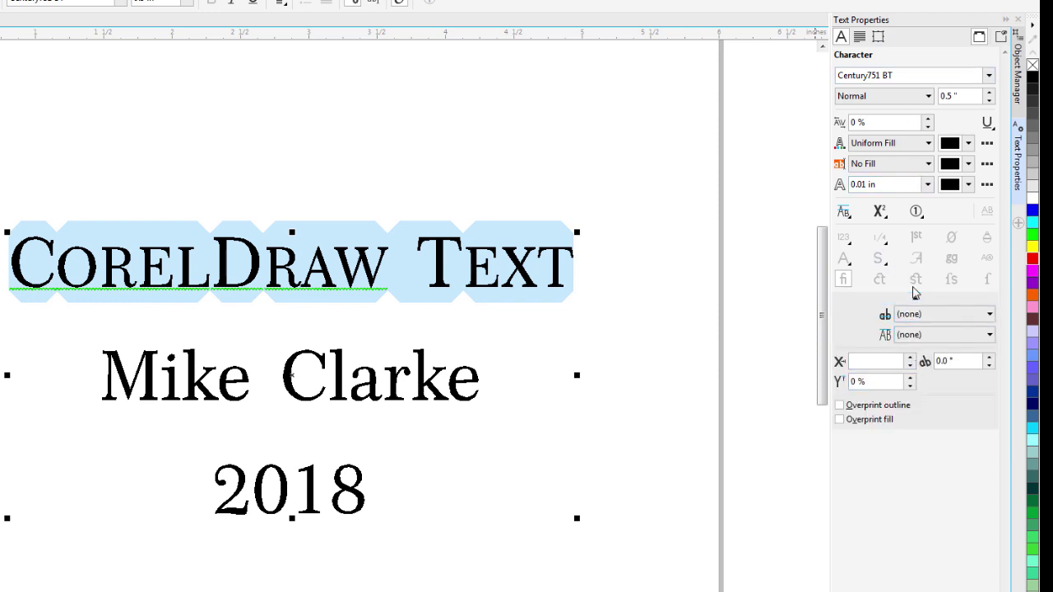
{"action": "left_click", "coordinate": [989, 315]}
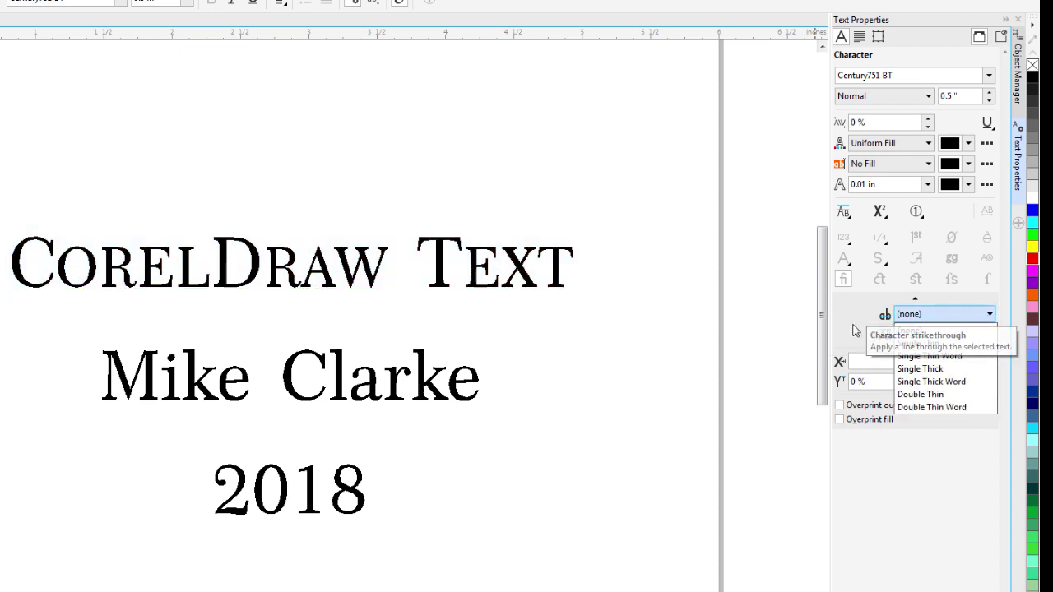
{"action": "left_click", "coordinate": [856, 331]}
{"action": "left_click", "coordinate": [961, 317]}
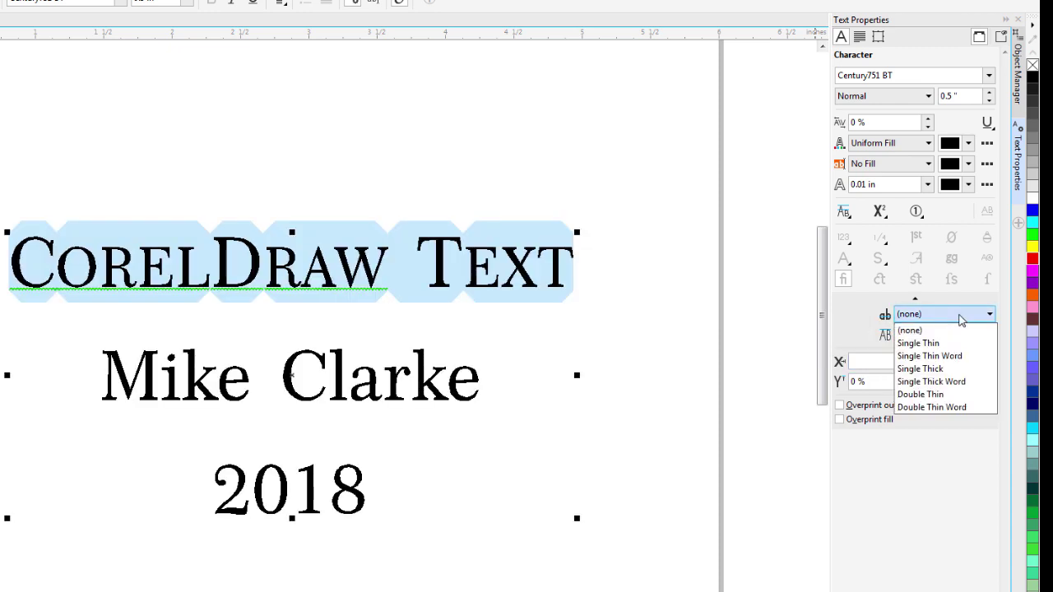
{"action": "left_click", "coordinate": [857, 319]}
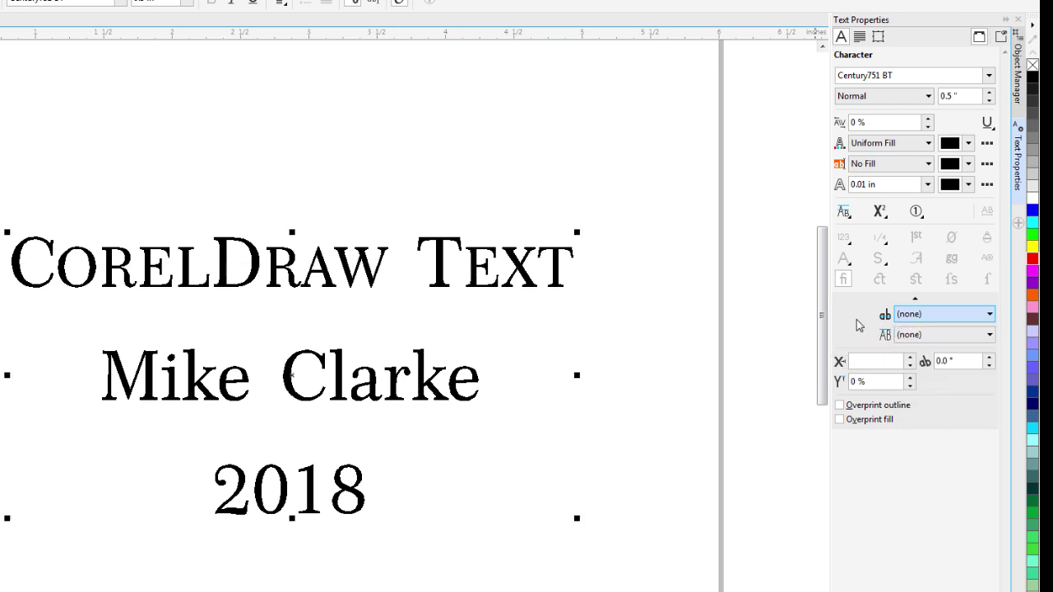
{"action": "left_click", "coordinate": [865, 361]}
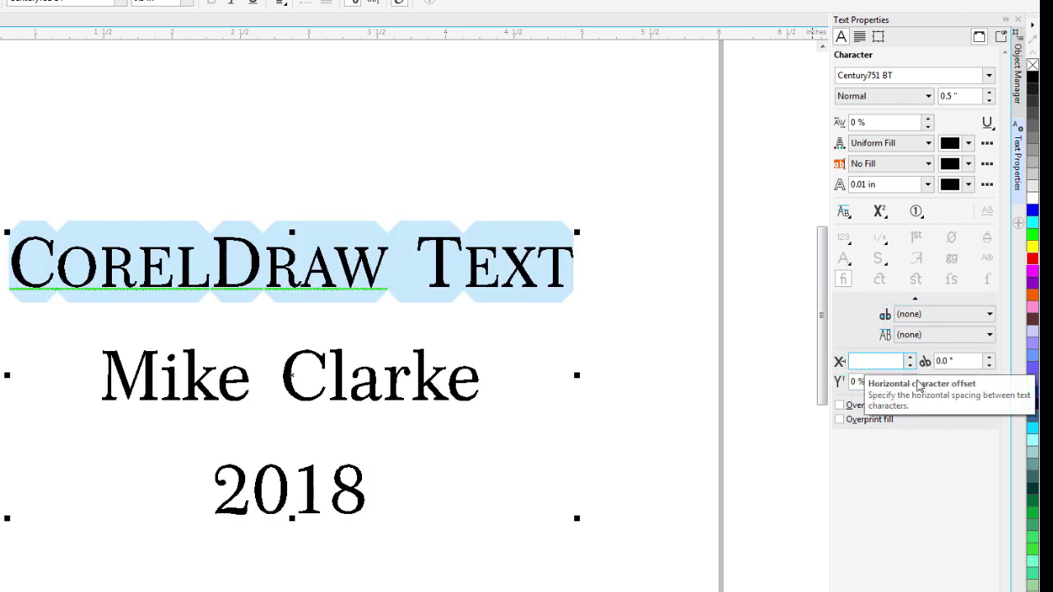
Select the first letter C and set its horizontal character offset to 4 %.
{"action": "key", "text": "Tab"}
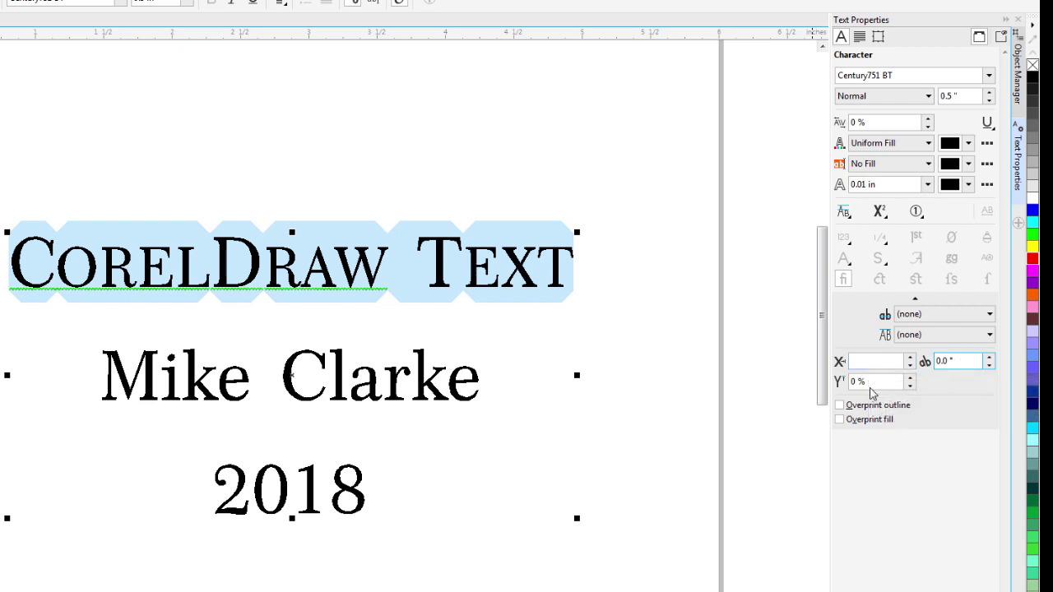
{"action": "key", "text": "Return"}
{"action": "key", "text": "ctrl+Home"}
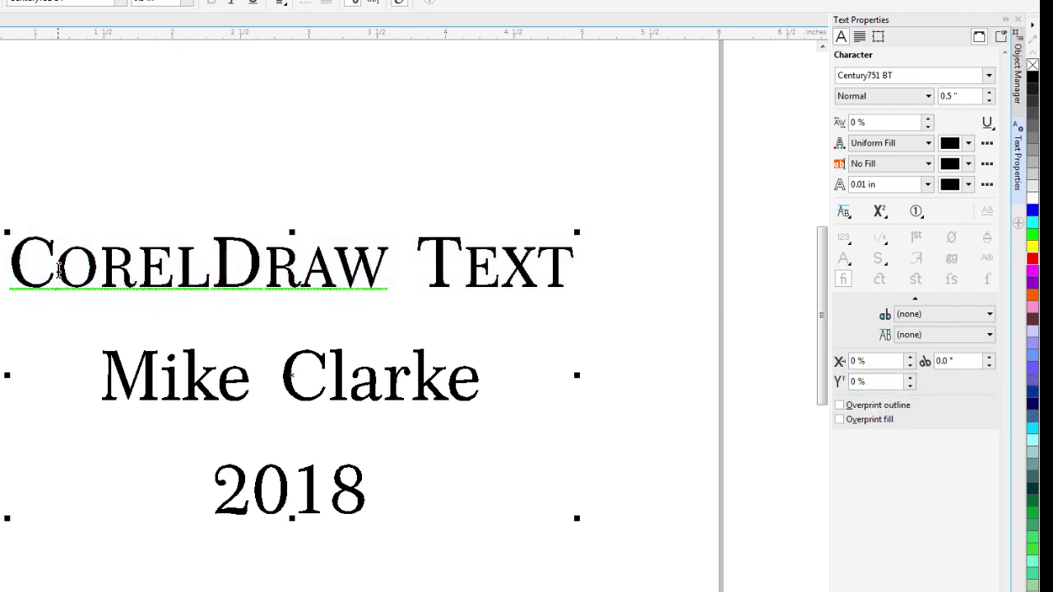
{"action": "key", "text": "shift+Right"}
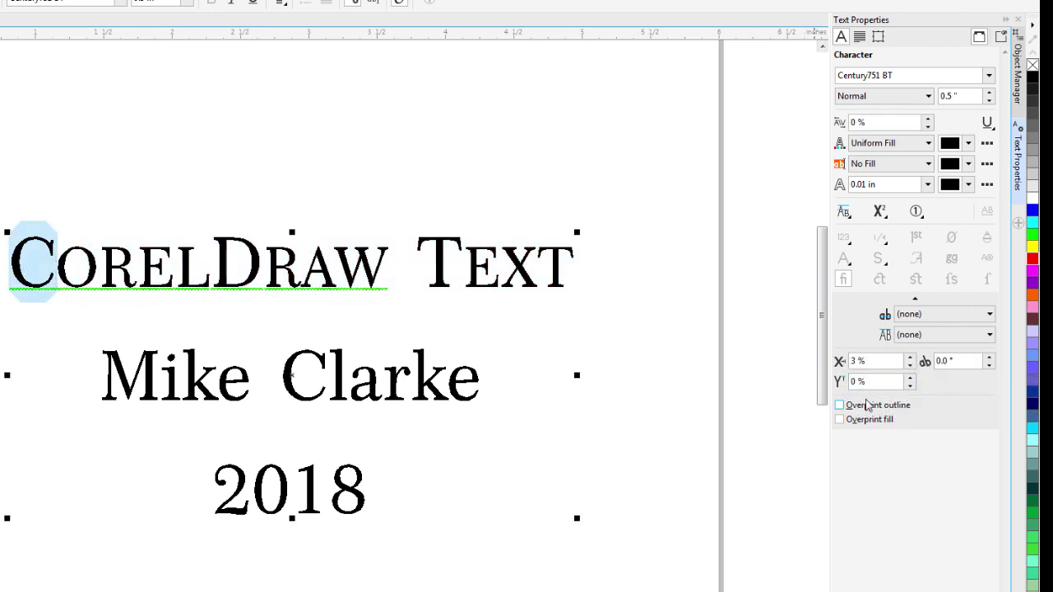
{"action": "left_click", "coordinate": [887, 364]}
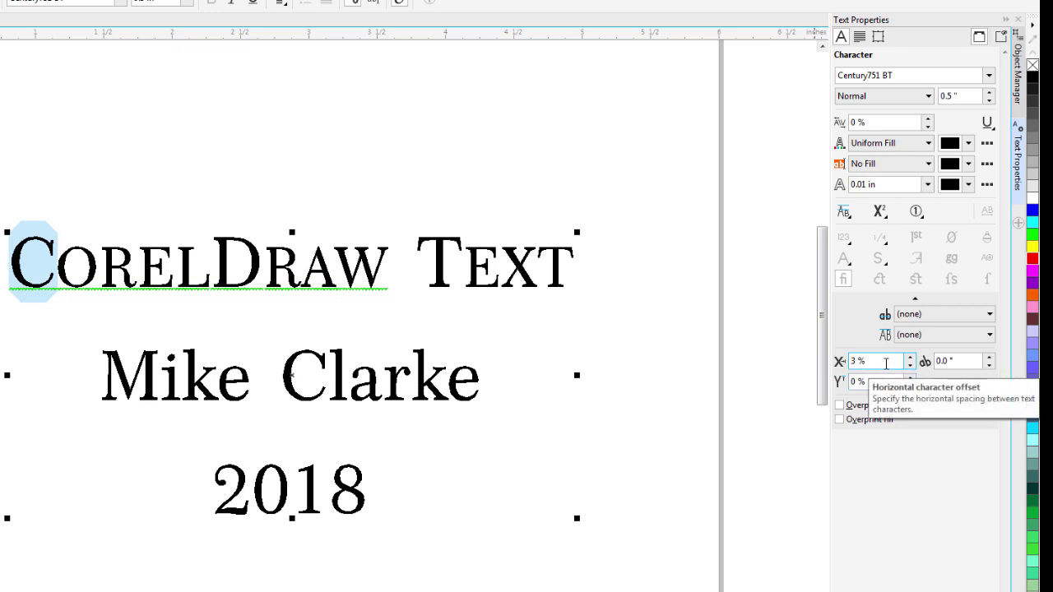
{"action": "left_click", "coordinate": [909, 358]}
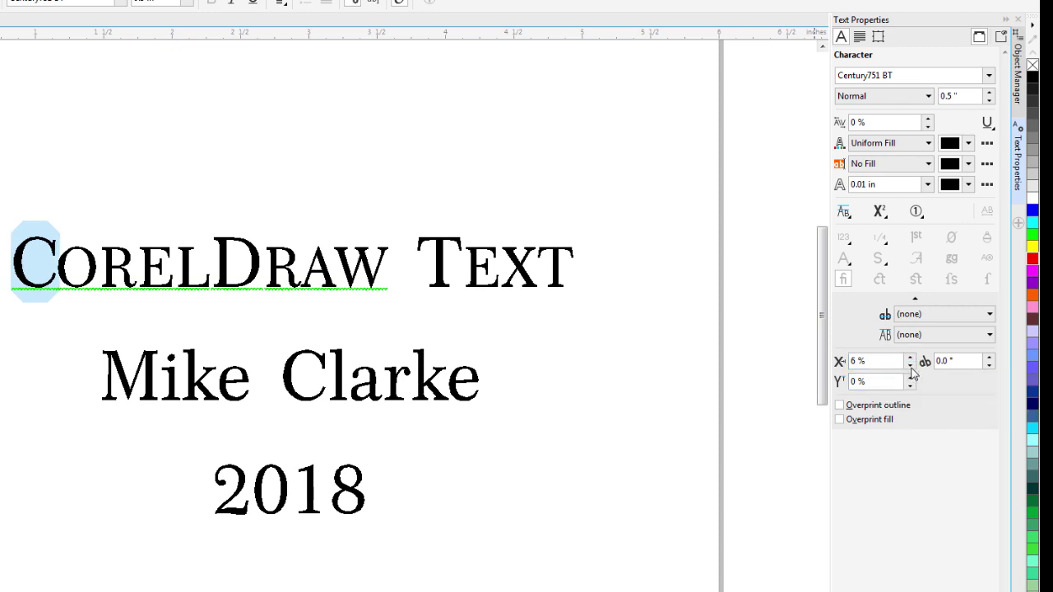
{"action": "left_click", "coordinate": [909, 357]}
{"action": "left_click", "coordinate": [910, 366]}
{"action": "key", "text": "Up"}
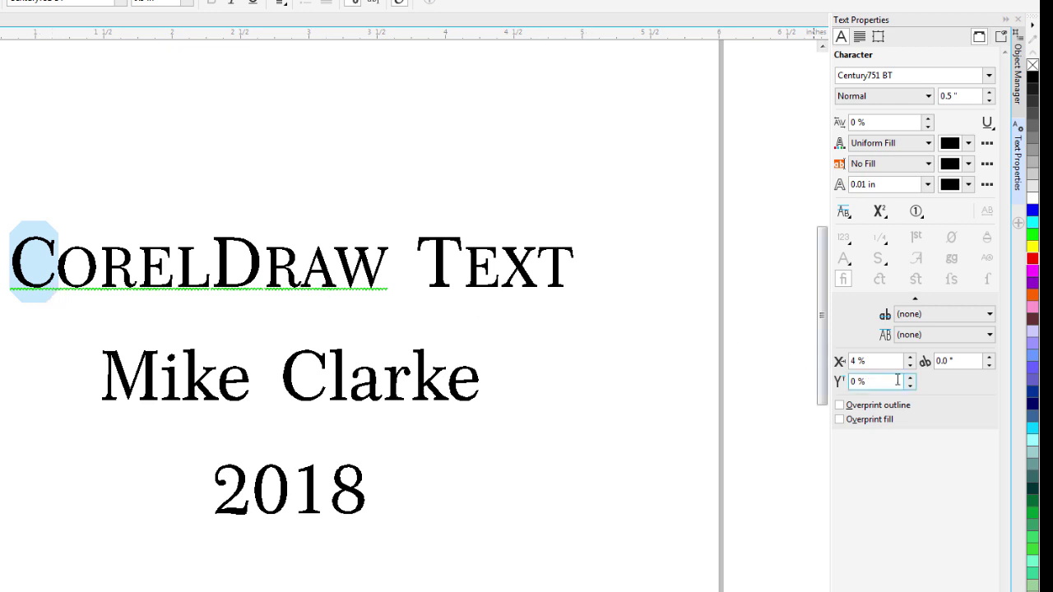
Select the letters CO, give them a 4 % horizontal offset, and finish editing.
{"action": "left_click", "coordinate": [96, 265]}
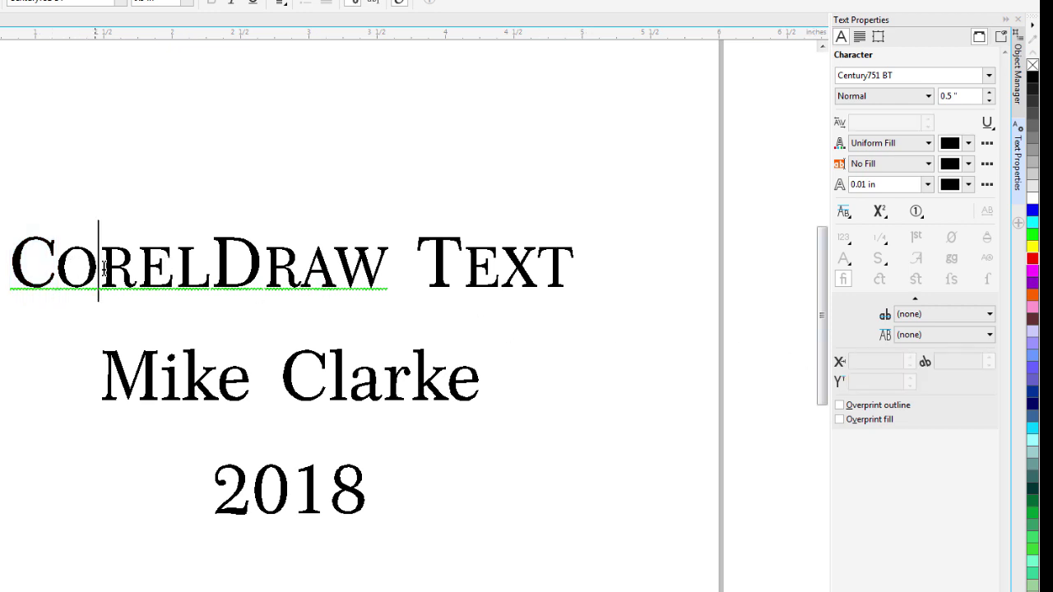
{"action": "key", "text": "shift+Home"}
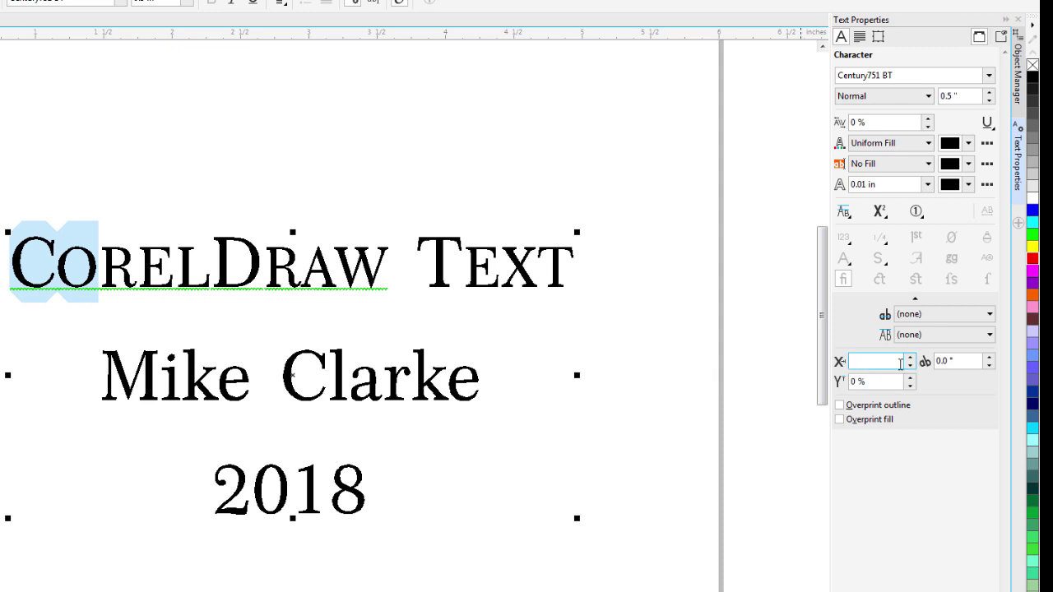
{"action": "left_click", "coordinate": [910, 358]}
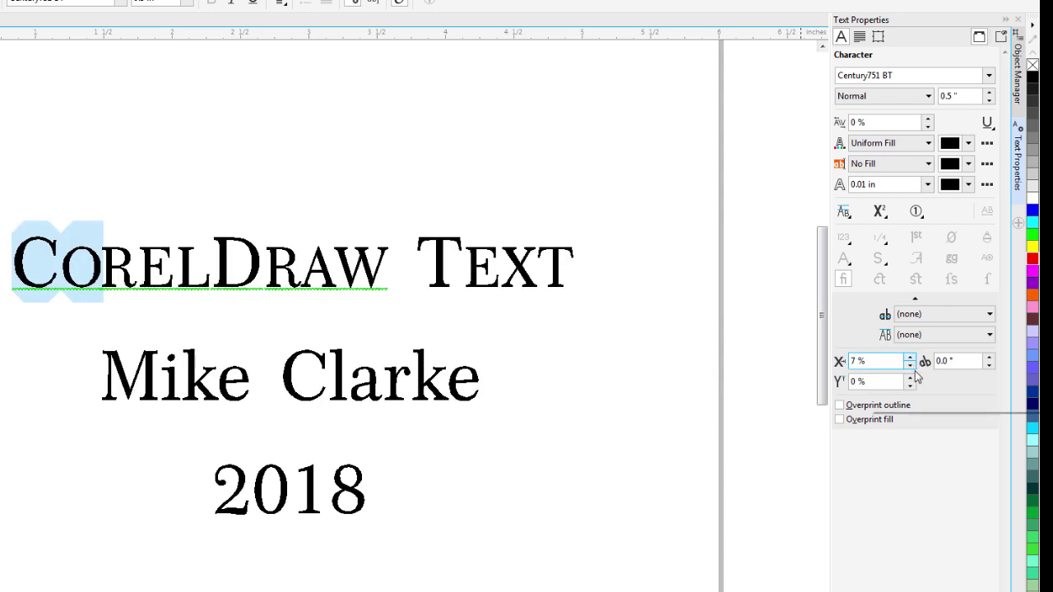
{"action": "left_click", "coordinate": [910, 366]}
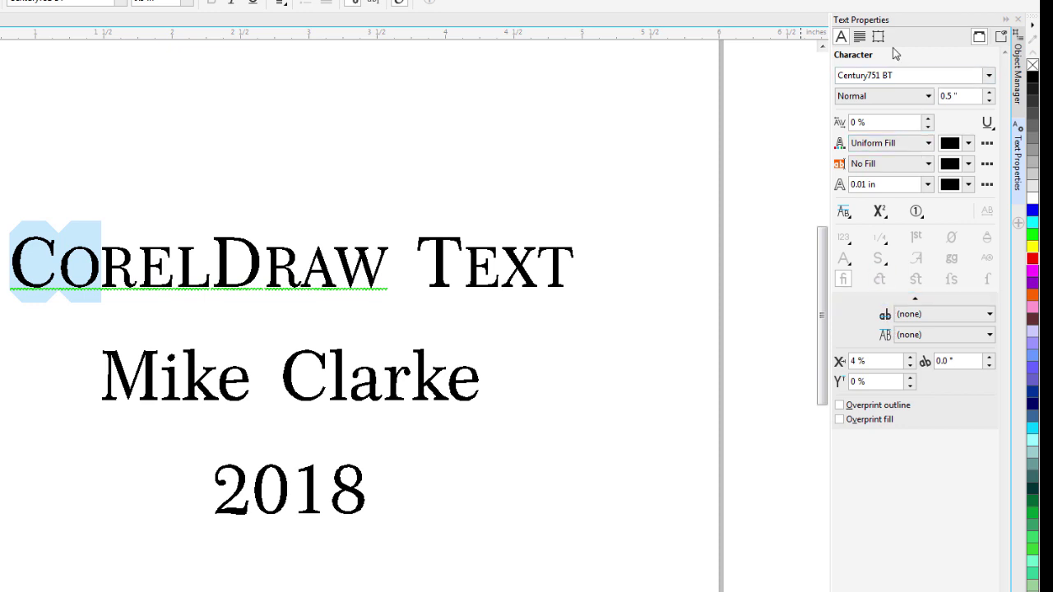
{"action": "left_click", "coordinate": [979, 38]}
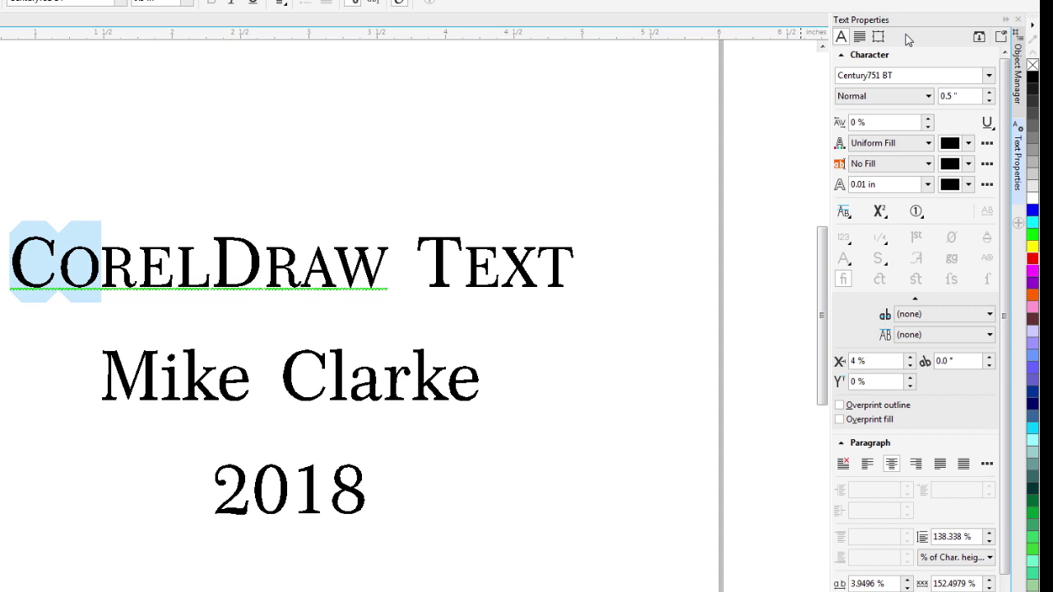
{"action": "key", "text": "ctrl+space"}
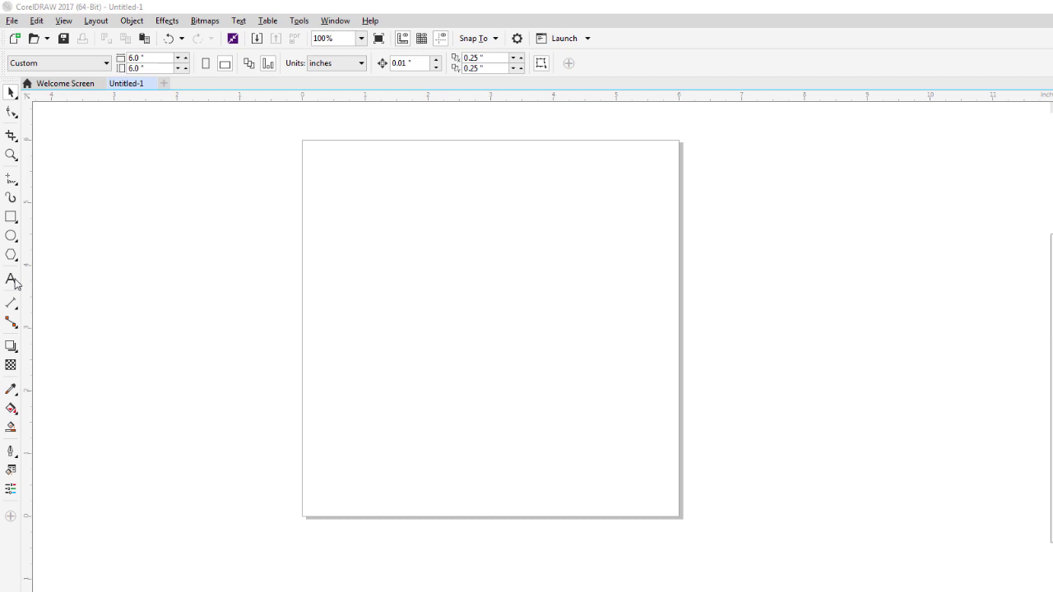
Draw a 4.76 × 3.521 in paragraph text frame across the upper part of Untitled-1.
{"action": "left_click", "coordinate": [12, 281]}
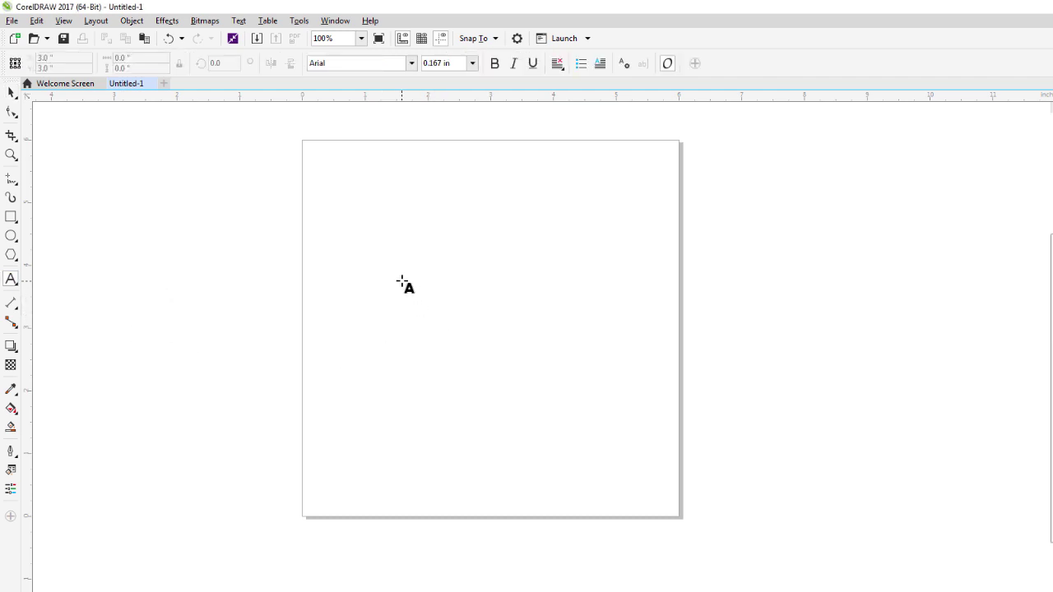
{"action": "left_click", "coordinate": [341, 199]}
{"action": "left_click_drag", "start_coordinate": [340, 198], "coordinate": [638, 418]}
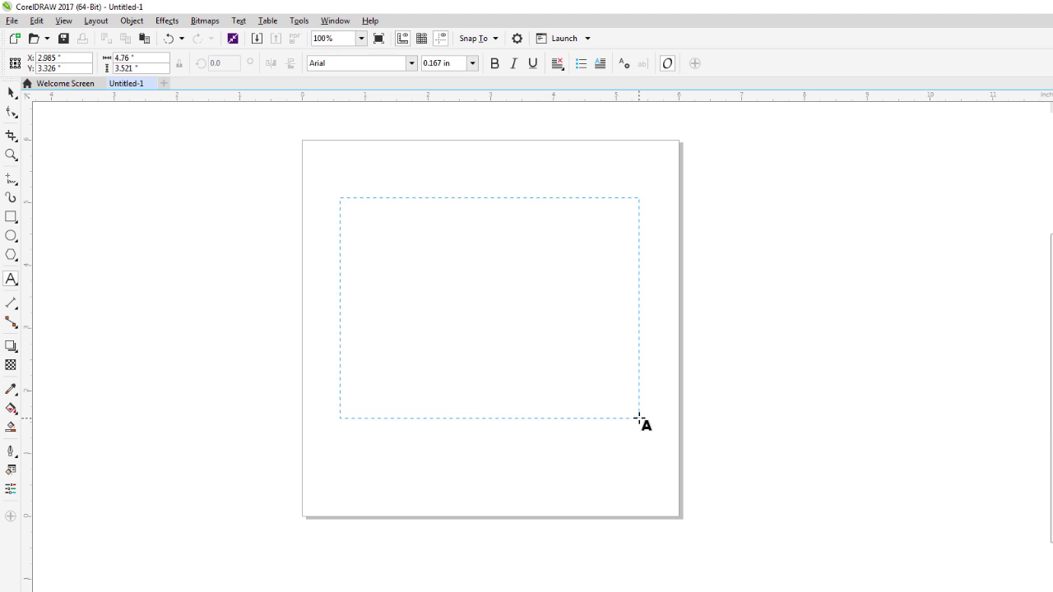
{"action": "left_click_drag", "start_coordinate": [639, 418], "coordinate": [639, 418]}
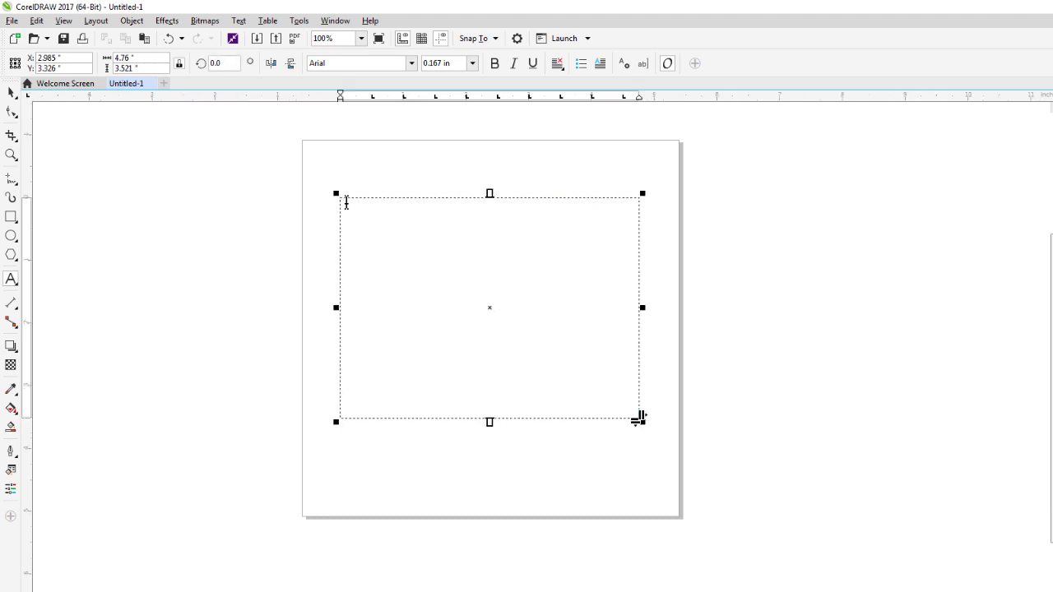
At 0.45 in font size, type a name-and-company line with 'Trotec Laser', then filler lines.
{"action": "left_click", "coordinate": [472, 64]}
{"action": "left_click", "coordinate": [442, 140]}
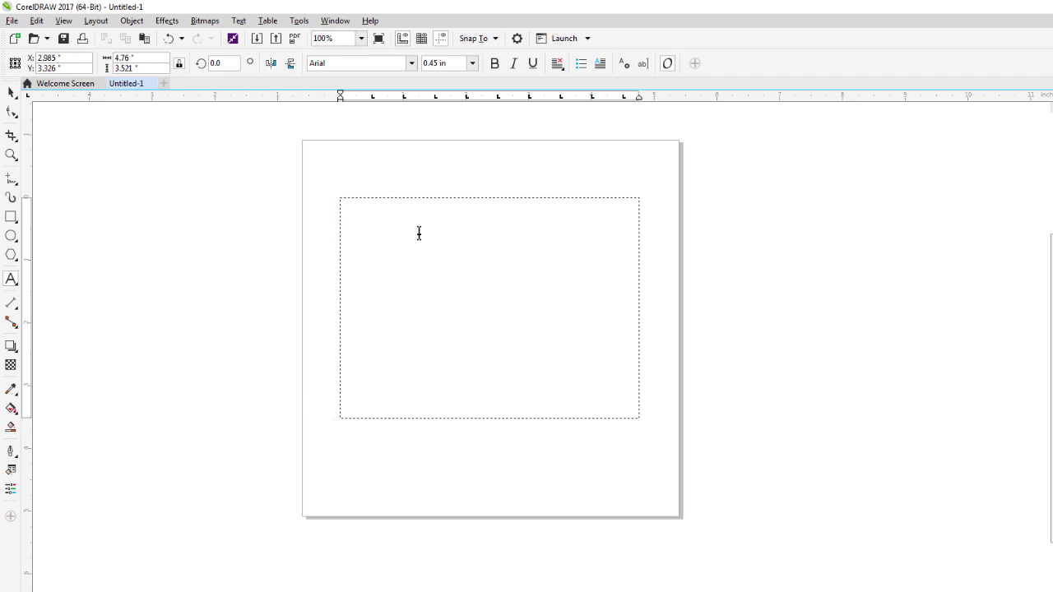
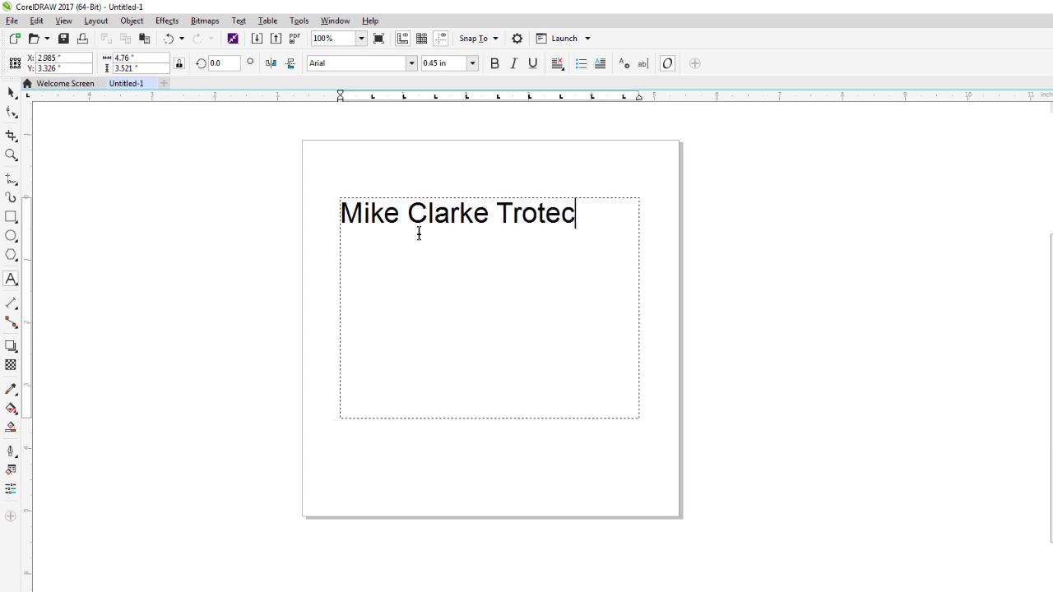
{"action": "type", "text": " Laser"}
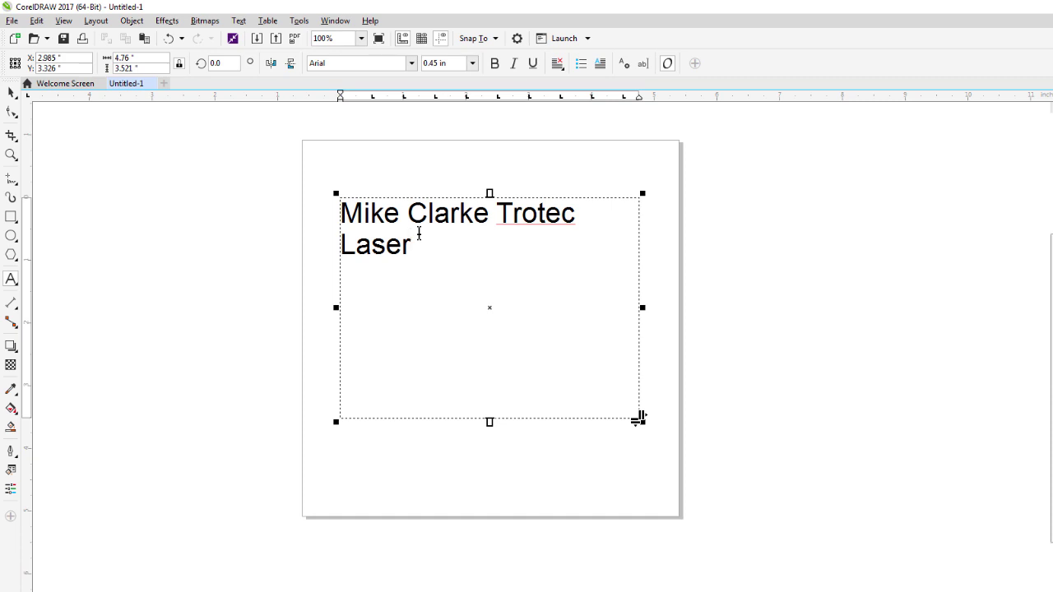
{"action": "type", "text": "asgasgasdfgaagas"}
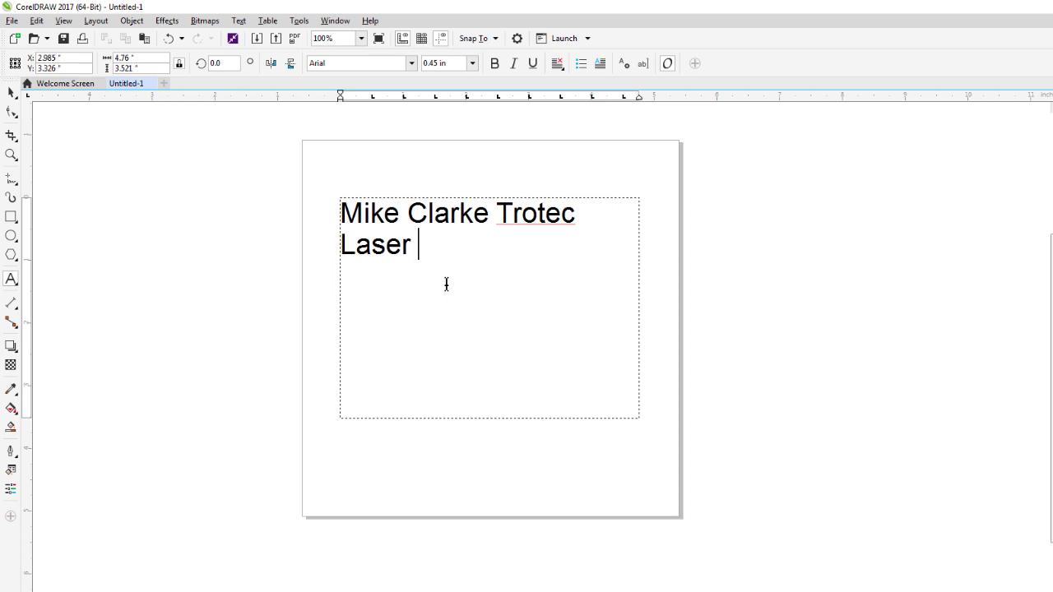
{"action": "type", "text": "fggag"}
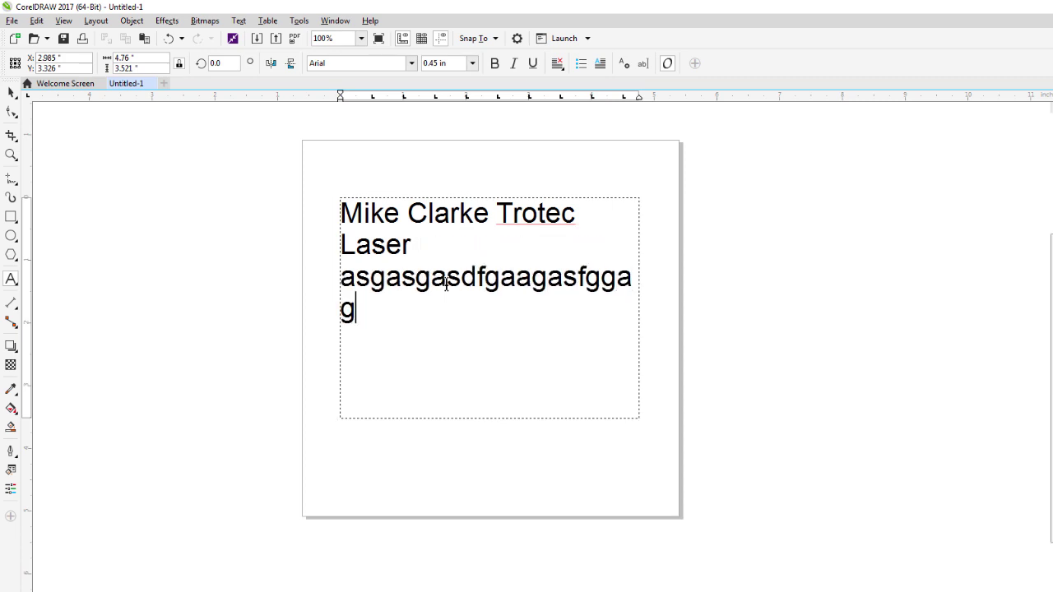
{"action": "type", "text": "asgasgasg asdgas"}
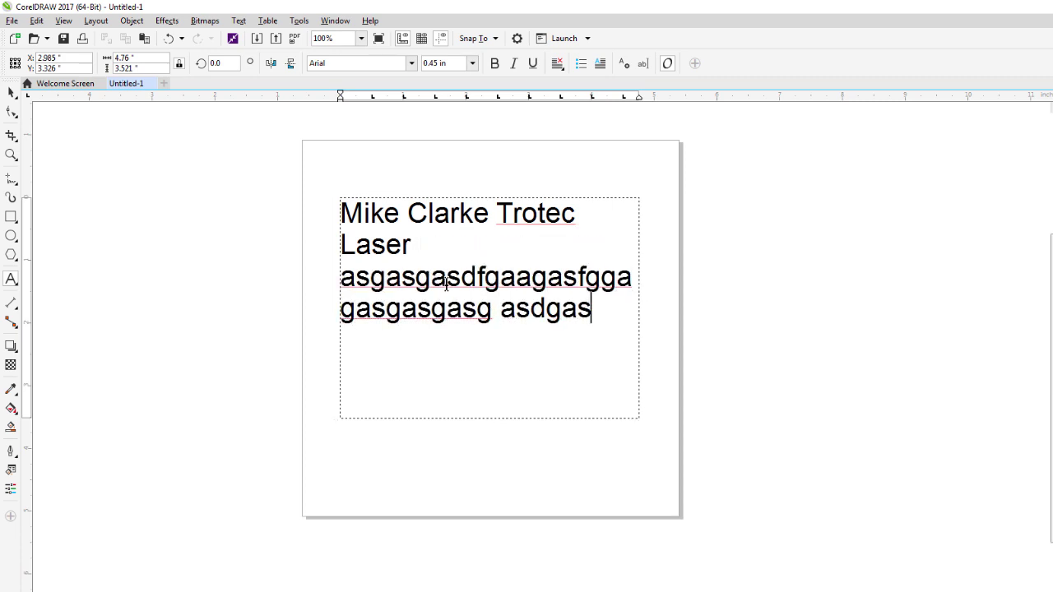
{"action": "type", "text": "gasgg asgasgasg"}
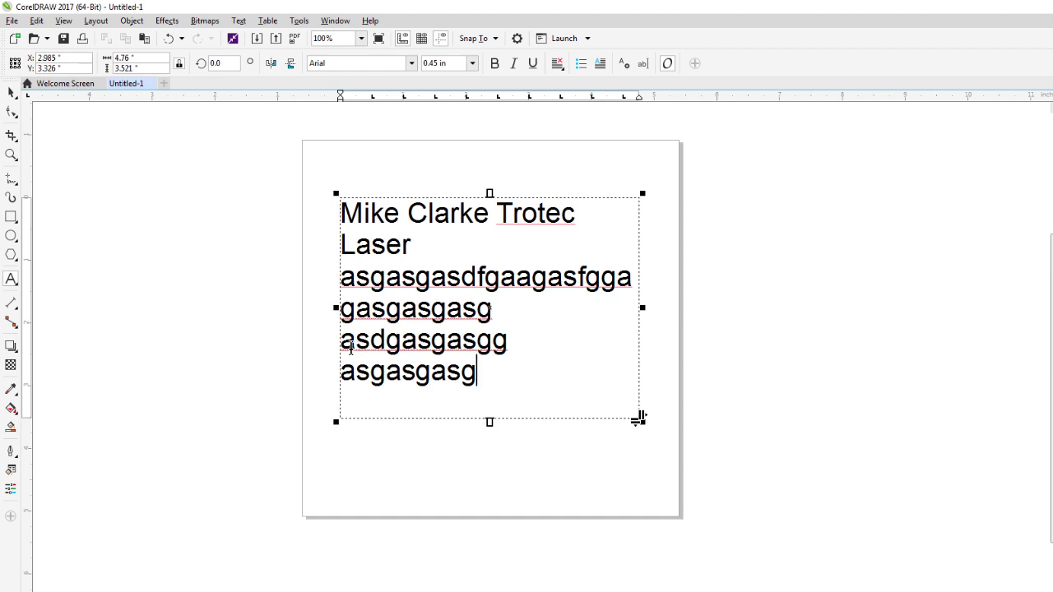
{"action": "key", "text": "Return"}
{"action": "type", "text": "sagasgasgasga"}
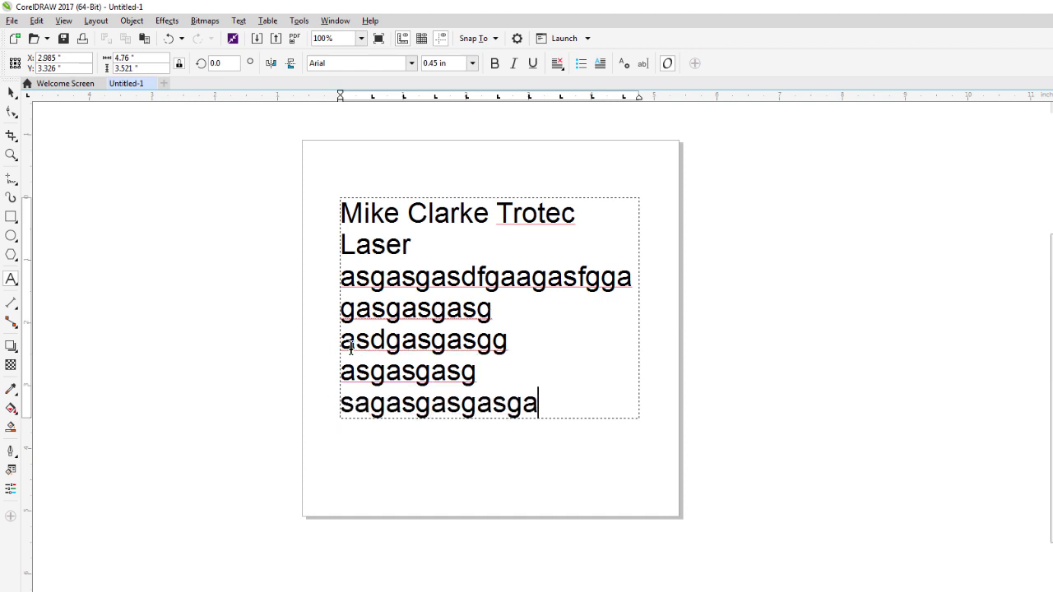
{"action": "type", "text": "gasgag"}
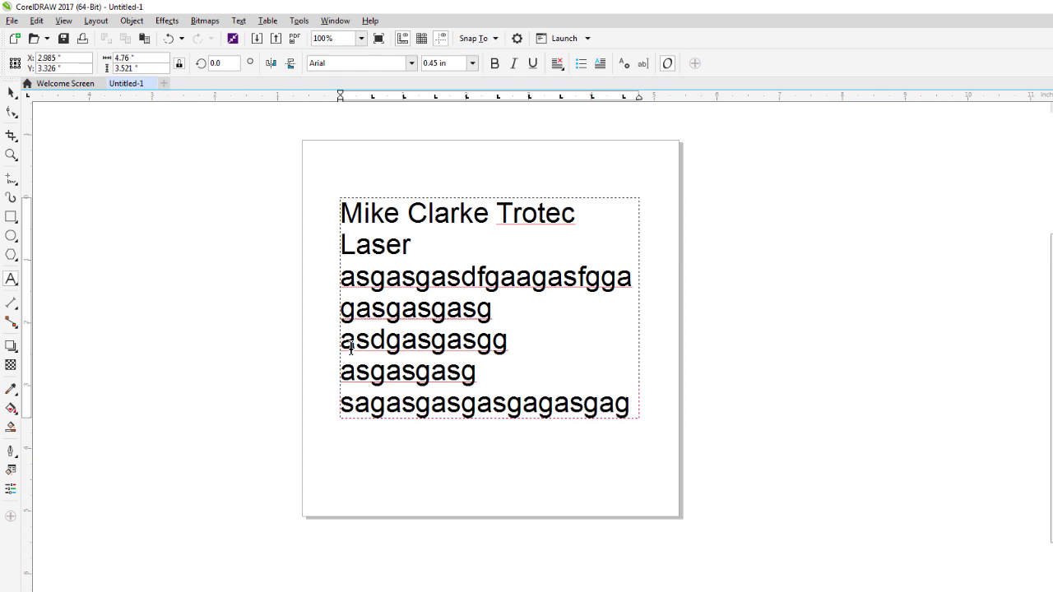
{"action": "left_click", "coordinate": [485, 423]}
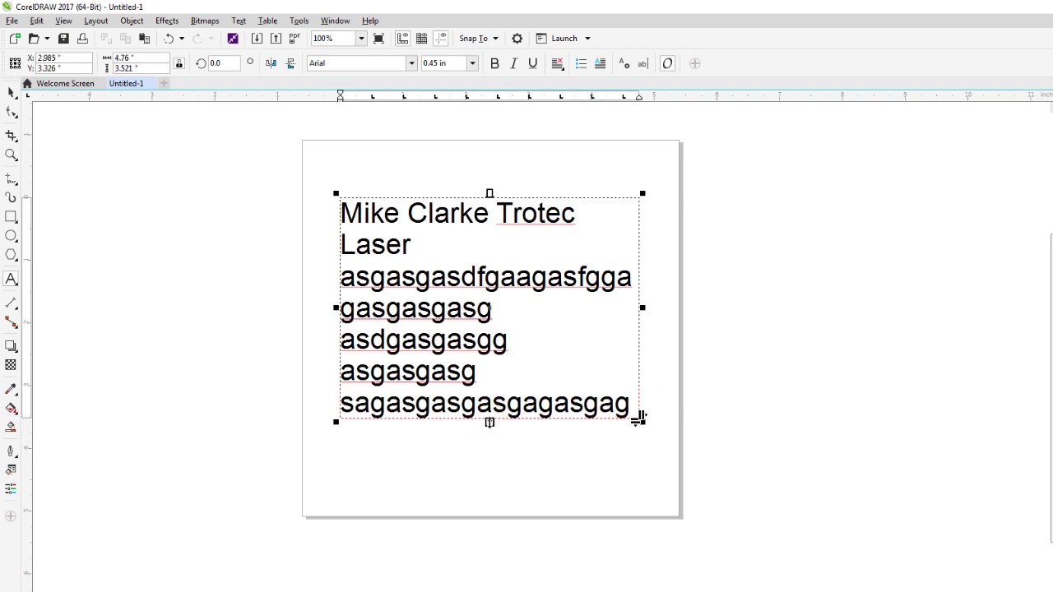
Enlarge the text frame to 4.917 × 4.389 in, revealing the hidden last line 'agagasgaggag'.
{"action": "left_click_drag", "start_coordinate": [490, 423], "coordinate": [494, 465]}
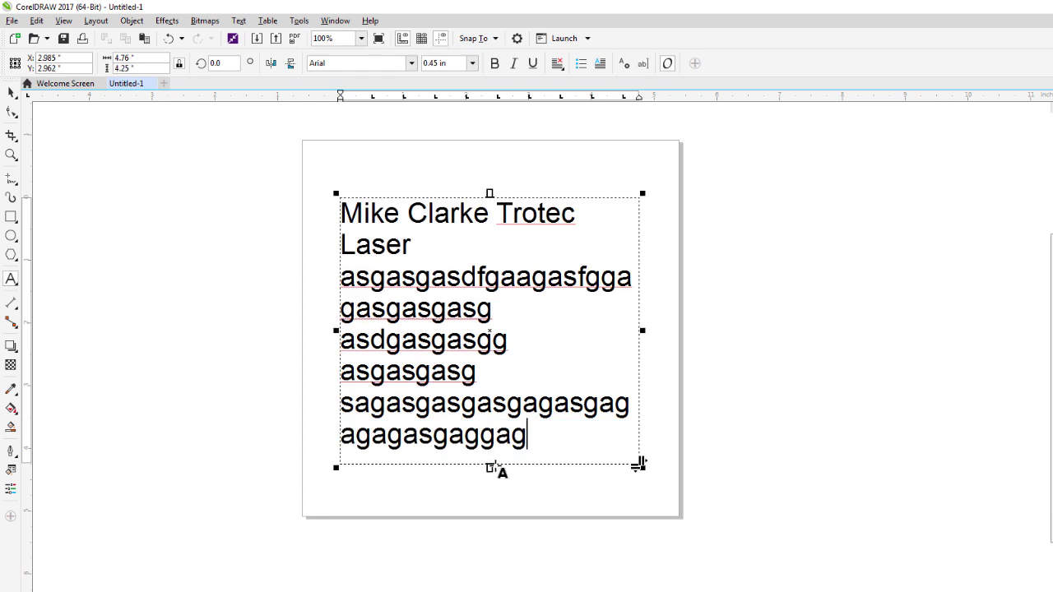
{"action": "mouse_move", "coordinate": [637, 463]}
{"action": "left_mouse_down"}
{"action": "mouse_move", "coordinate": [681, 500]}
{"action": "mouse_move", "coordinate": [628, 430]}
{"action": "mouse_move", "coordinate": [731, 460]}
{"action": "mouse_move", "coordinate": [636, 463]}
{"action": "mouse_move", "coordinate": [507, 418]}
{"action": "mouse_move", "coordinate": [625, 456]}
{"action": "mouse_move", "coordinate": [710, 515]}
{"action": "mouse_move", "coordinate": [655, 463]}
{"action": "mouse_move", "coordinate": [696, 507]}
{"action": "mouse_move", "coordinate": [670, 447]}
{"action": "mouse_move", "coordinate": [719, 461]}
{"action": "mouse_move", "coordinate": [688, 510]}
{"action": "mouse_move", "coordinate": [648, 477]}
{"action": "left_mouse_up"}
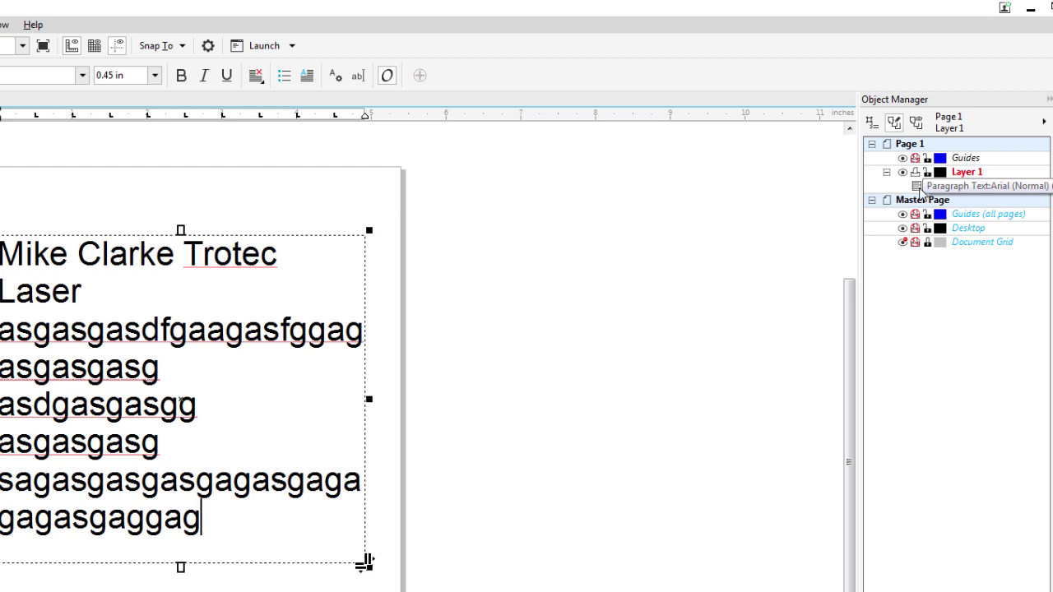
Add the artistic text line 'xchxvghsdvgzd' and move it up beside the paragraph frame.
{"action": "left_click", "coordinate": [916, 188]}
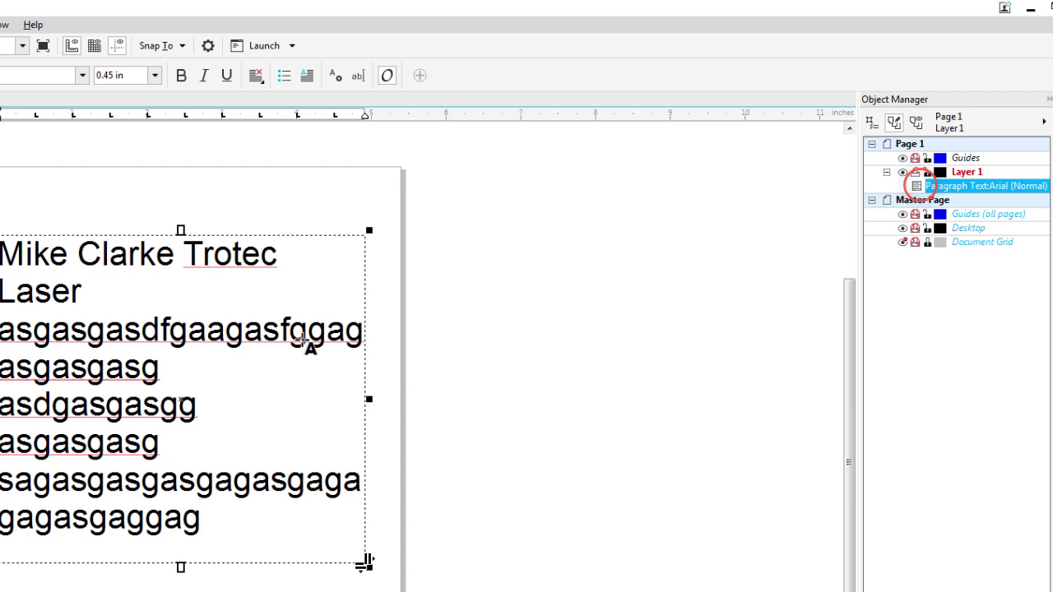
{"action": "left_click", "coordinate": [449, 428]}
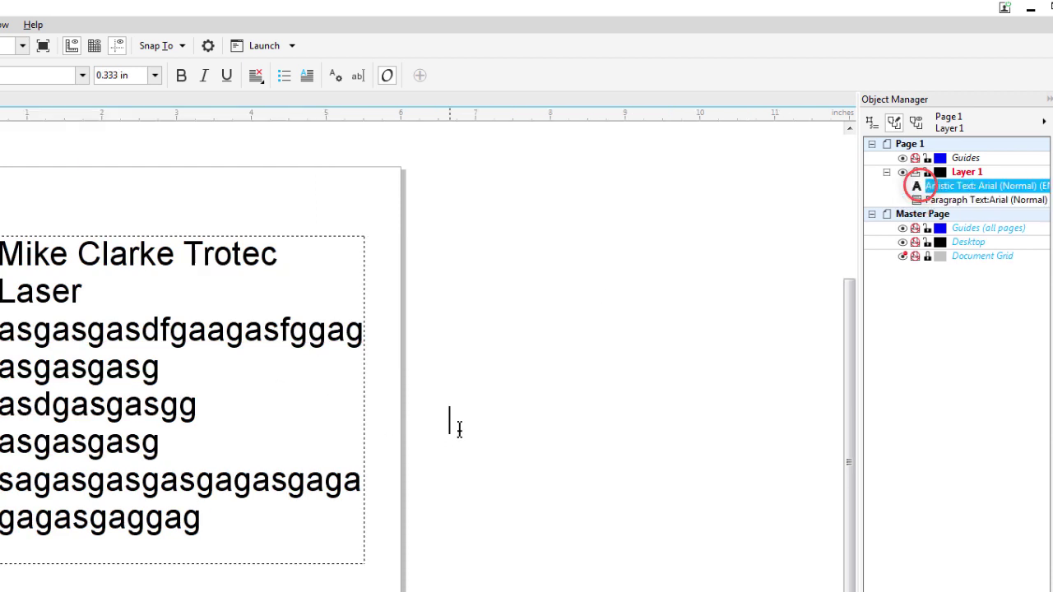
{"action": "type", "text": "xchxvghsdvgzd"}
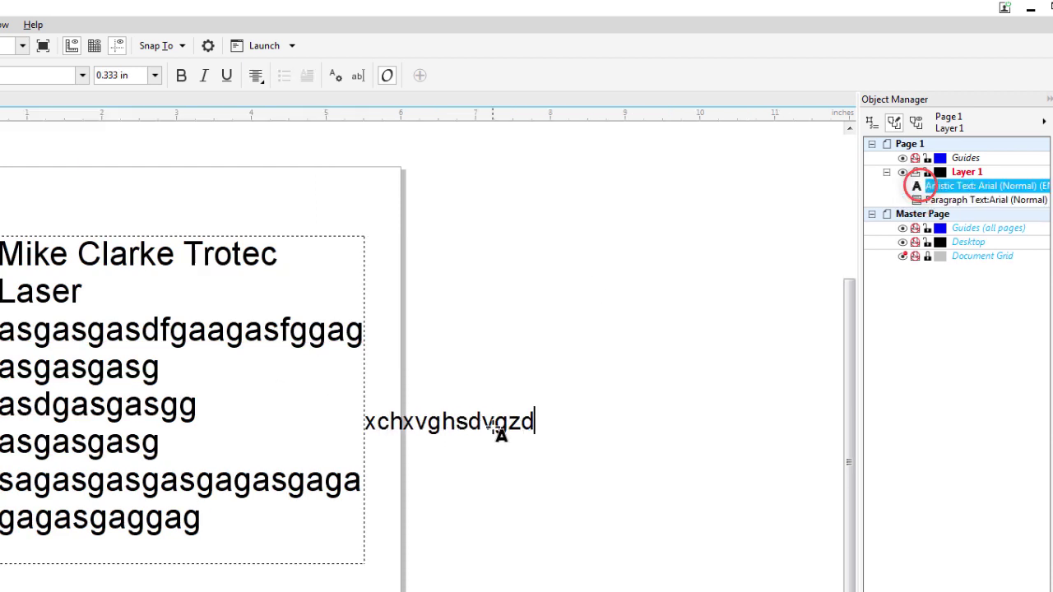
{"action": "key", "text": "ctrl+space"}
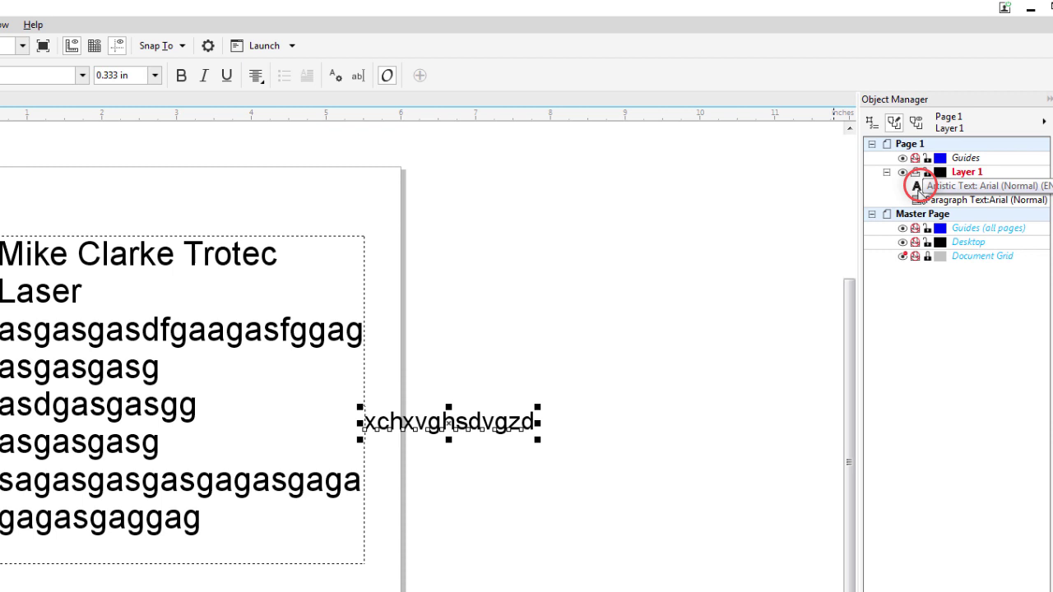
{"action": "left_click", "coordinate": [917, 188]}
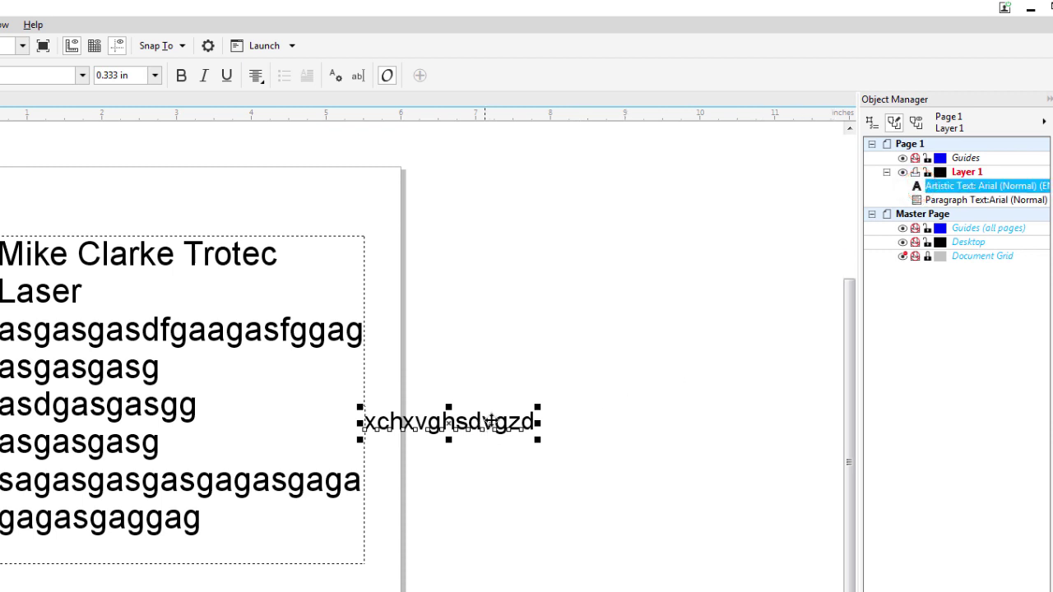
{"action": "left_click_drag", "start_coordinate": [473, 421], "coordinate": [580, 398]}
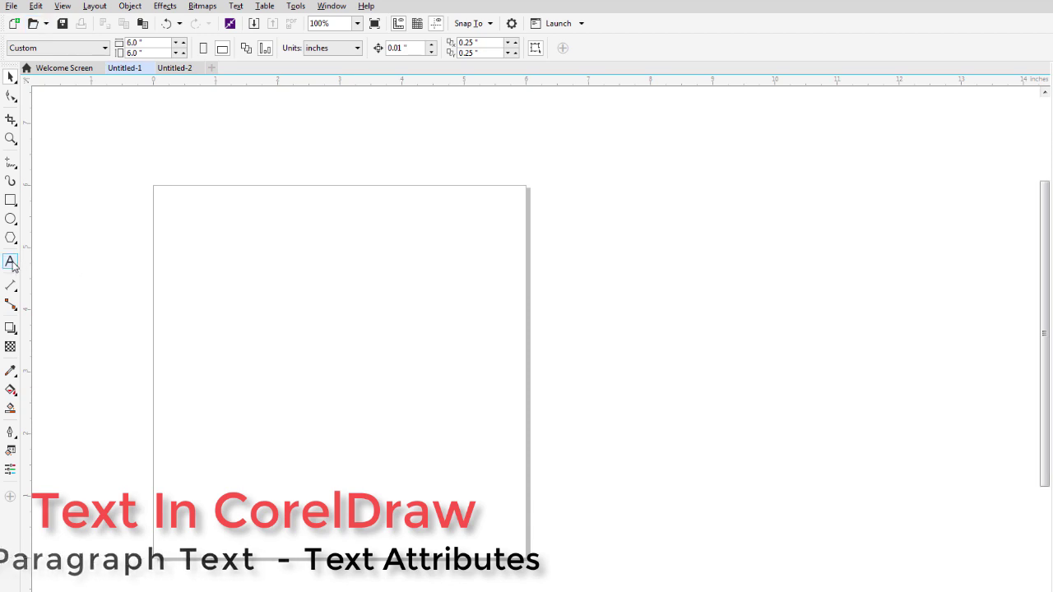
Draw a 4.385 × 3.292 in paragraph text frame and place the cursor inside it.
{"action": "left_click", "coordinate": [11, 263]}
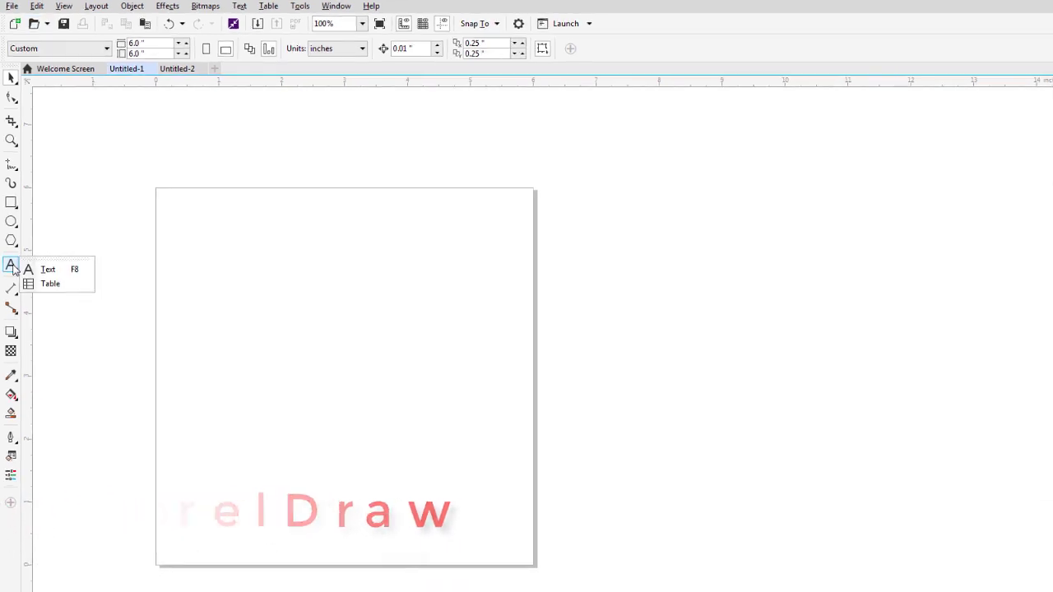
{"action": "left_click", "coordinate": [29, 266]}
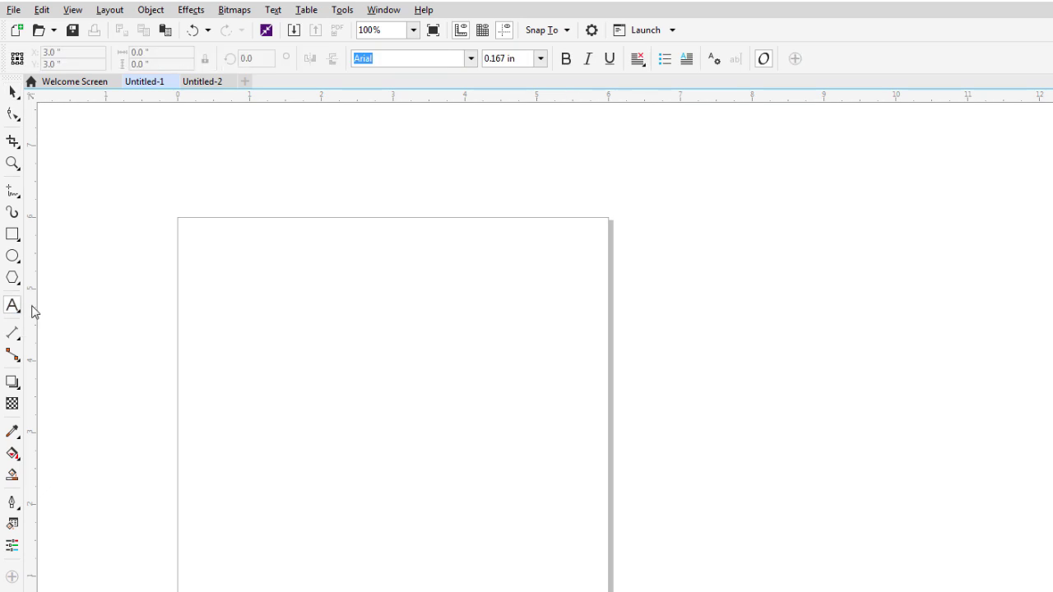
{"action": "left_click_drag", "start_coordinate": [226, 262], "coordinate": [544, 499]}
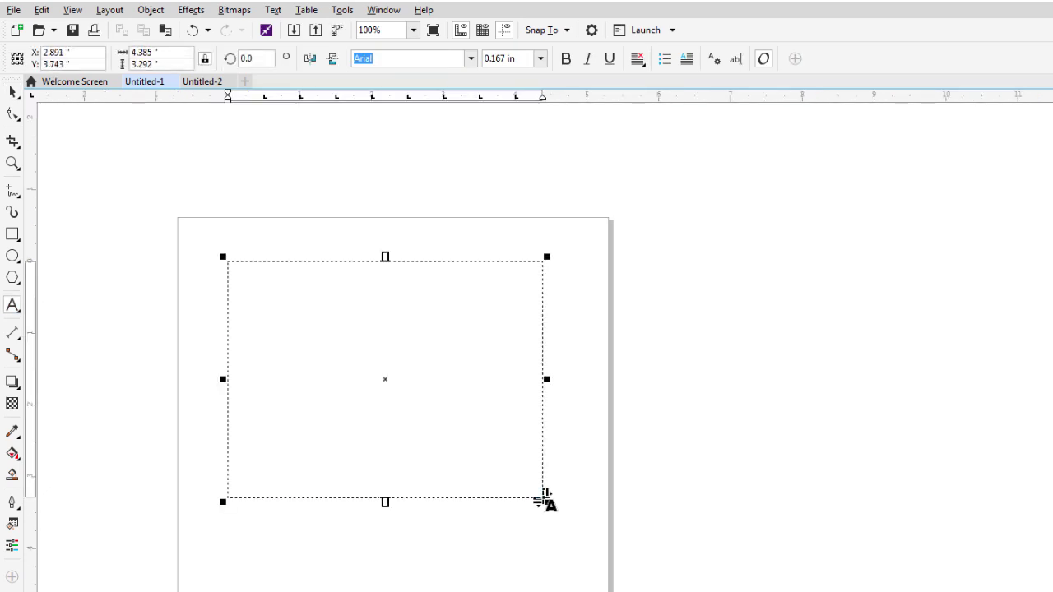
{"action": "left_click", "coordinate": [13, 91]}
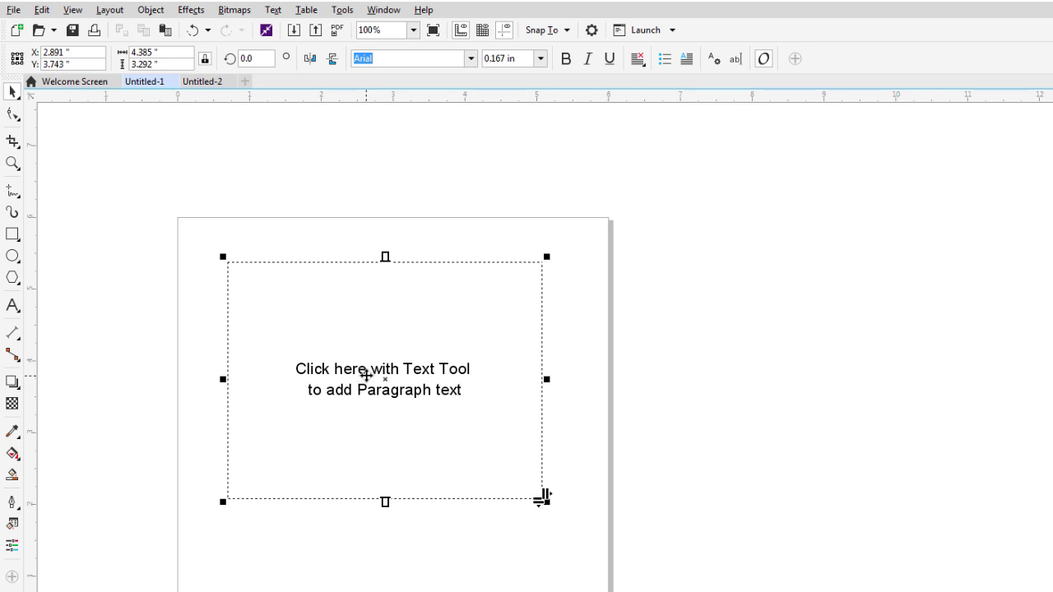
{"action": "double_click", "coordinate": [366, 375]}
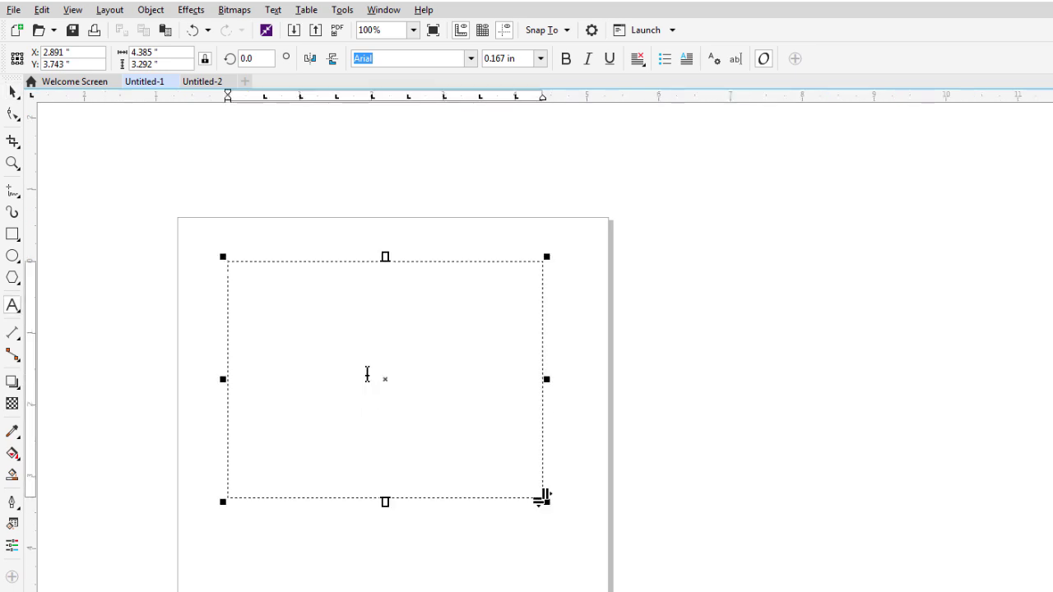
{"action": "left_click", "coordinate": [253, 275]}
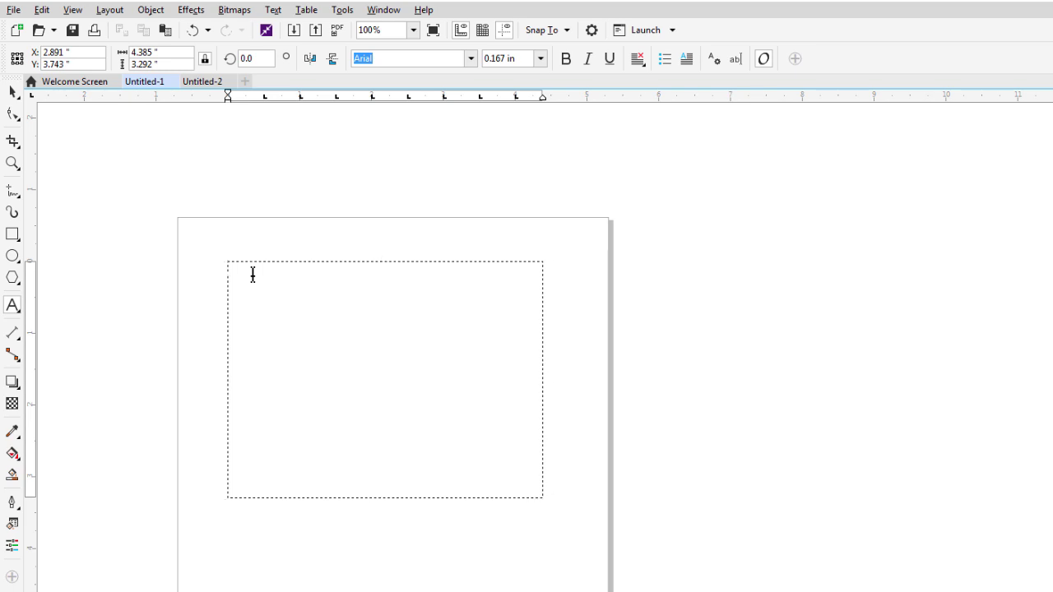
Paste the Lorem ipsum text with its fonts and formatting kept, then select the whole paragraph.
{"action": "key", "text": "ctrl+v"}
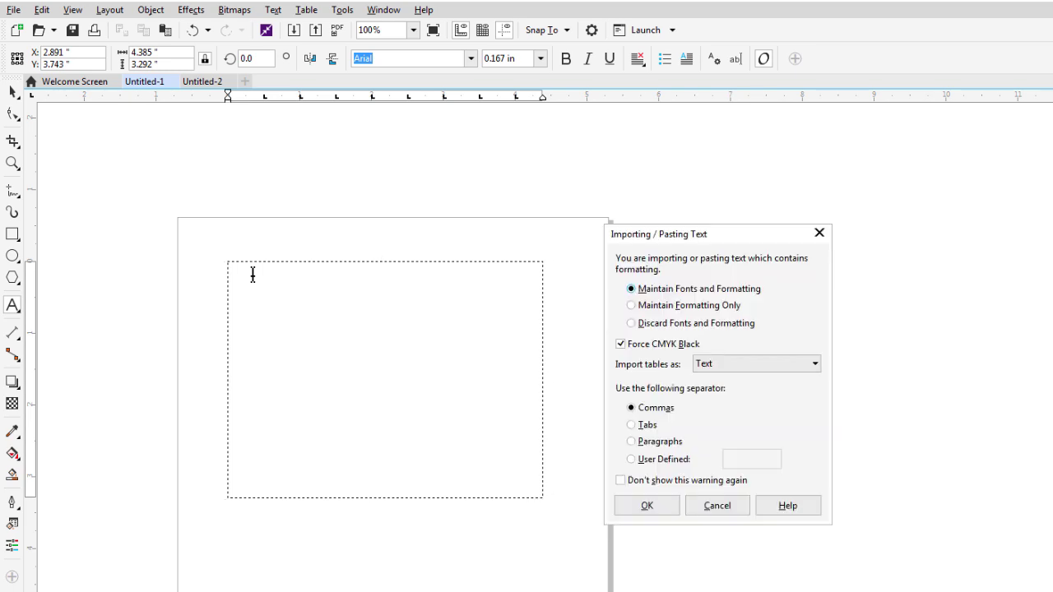
{"action": "left_click", "coordinate": [657, 504]}
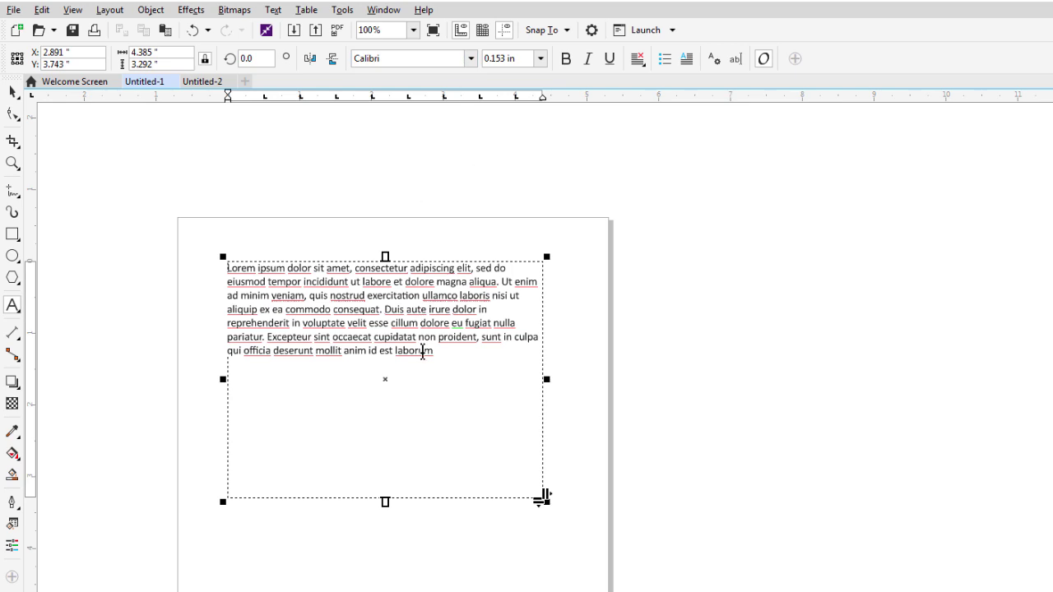
{"action": "left_click_drag", "start_coordinate": [455, 349], "coordinate": [230, 267]}
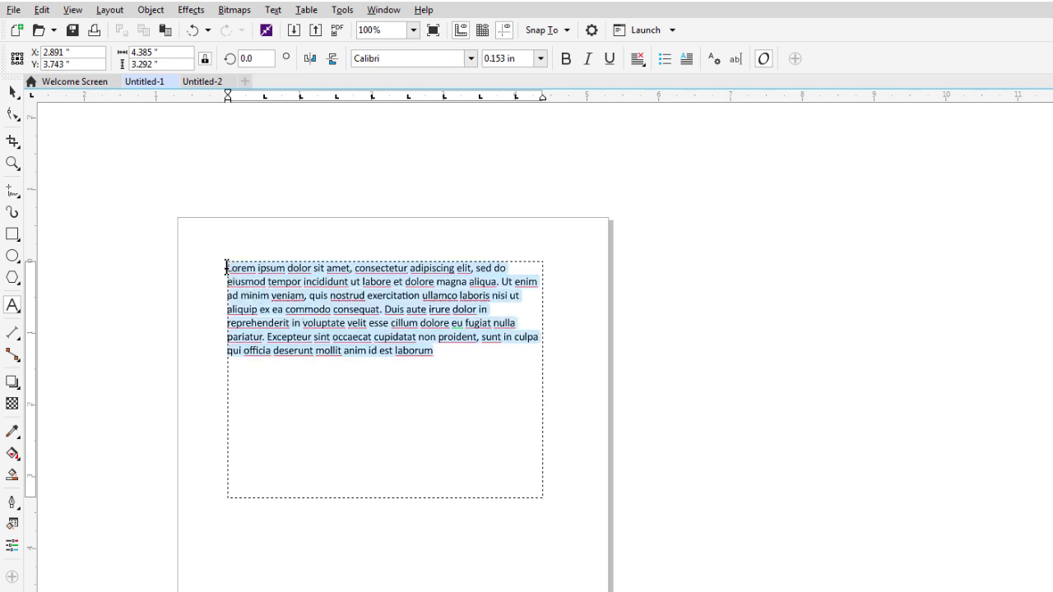
Try Adobe Myungjo Std M, keep the 0.153 in size, then settle on Century751 BT.
{"action": "left_click", "coordinate": [472, 59]}
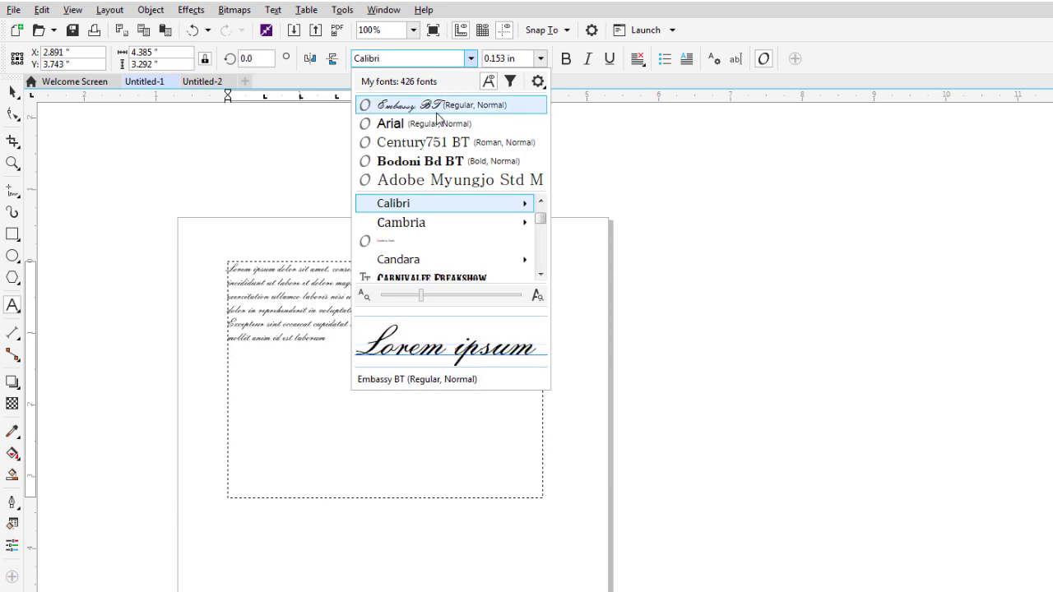
{"action": "left_click", "coordinate": [439, 179]}
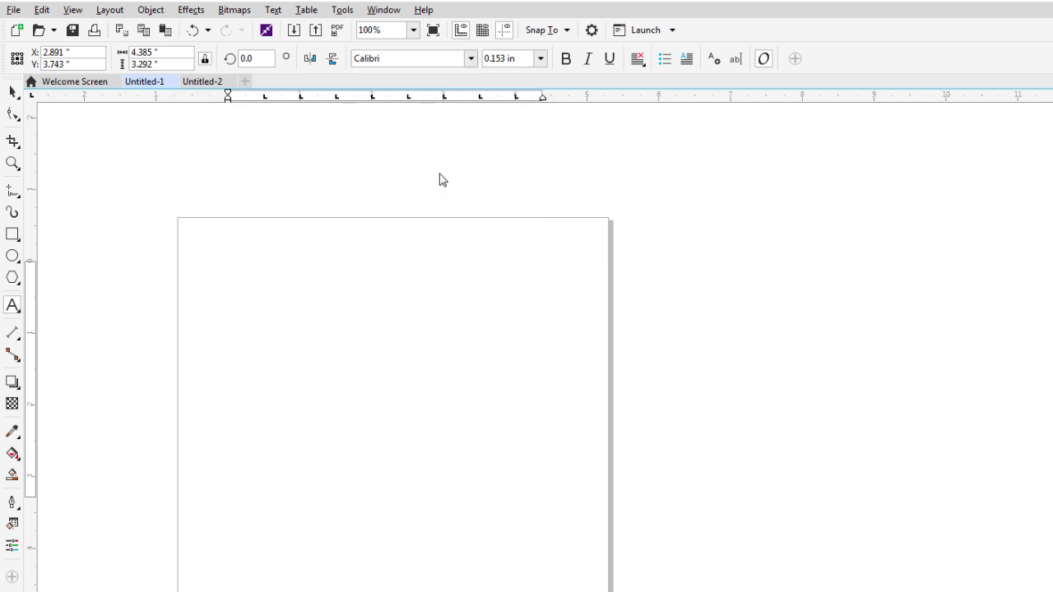
{"action": "left_click", "coordinate": [540, 59]}
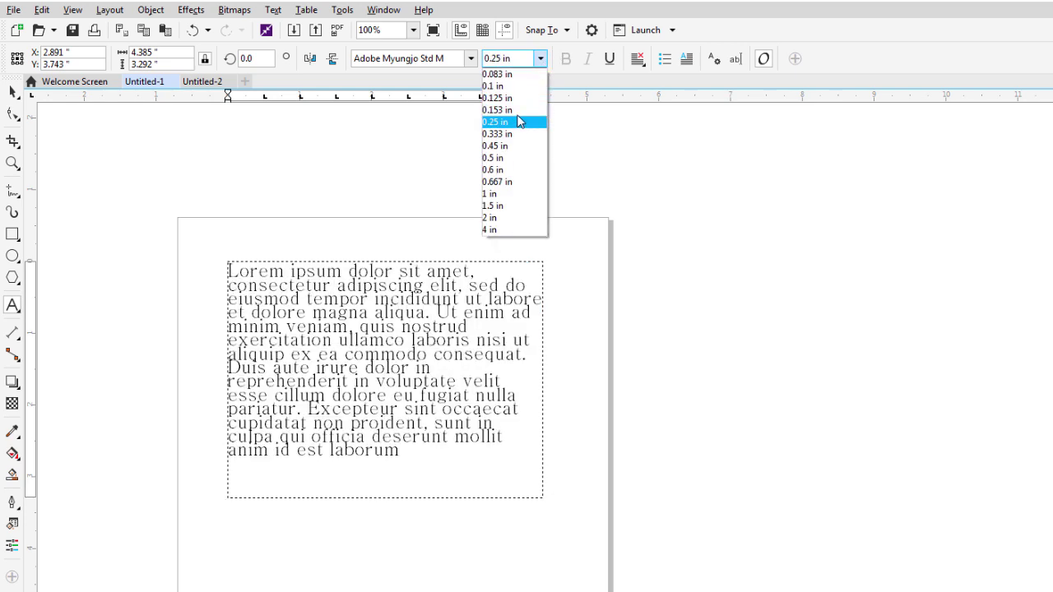
{"action": "key", "text": "Escape"}
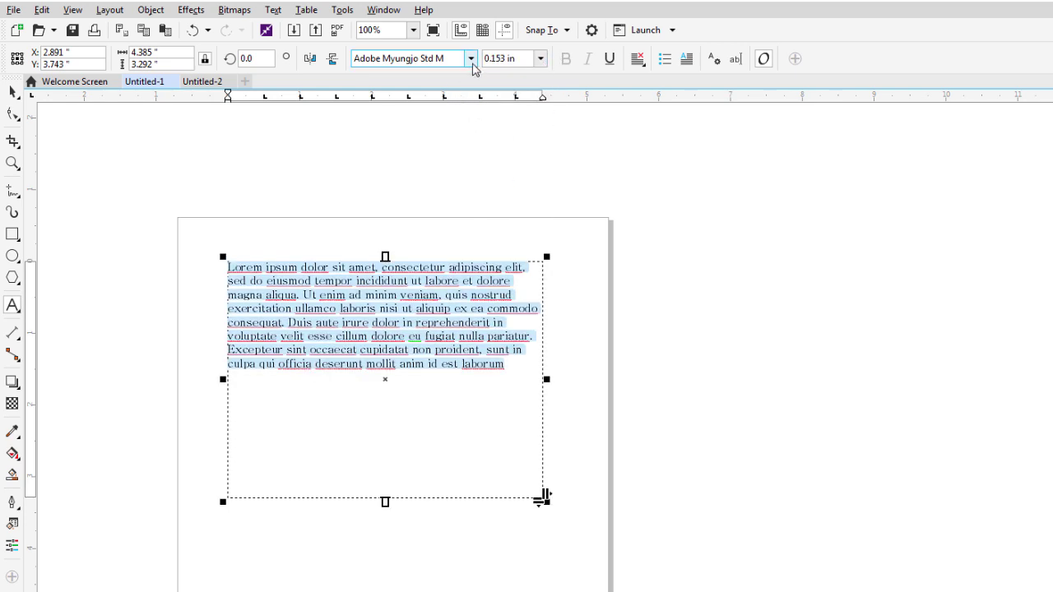
{"action": "left_click", "coordinate": [471, 58]}
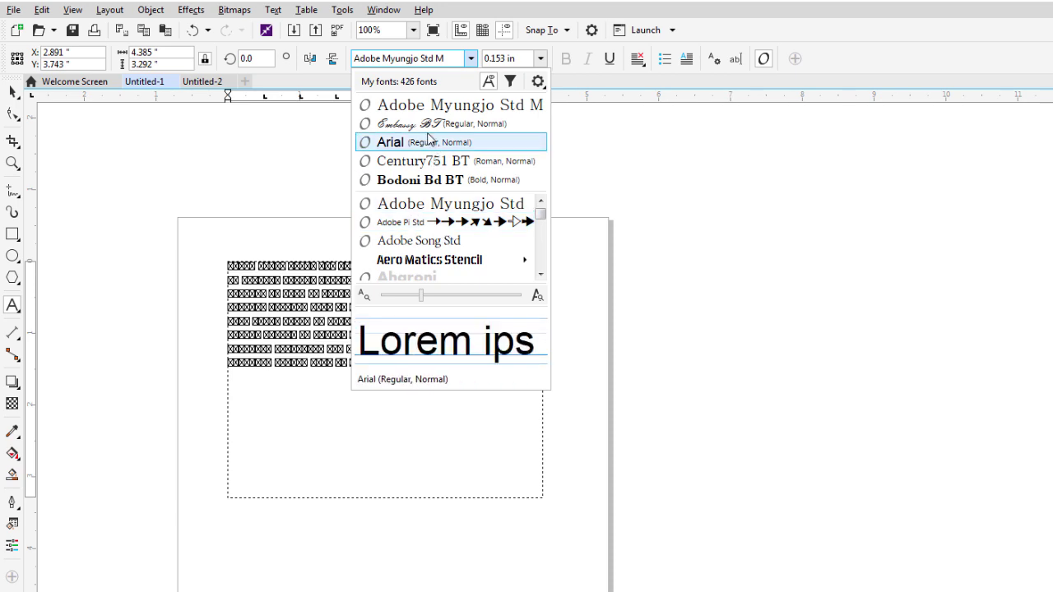
{"action": "left_click", "coordinate": [426, 161]}
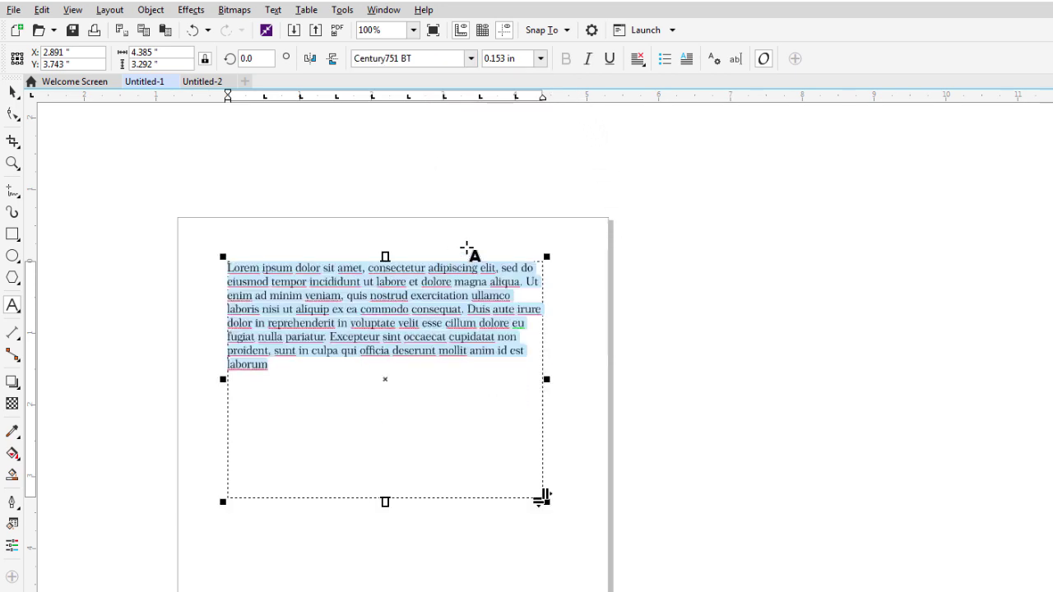
{"action": "left_click", "coordinate": [585, 64]}
{"action": "left_click", "coordinate": [586, 64]}
{"action": "left_click", "coordinate": [610, 61]}
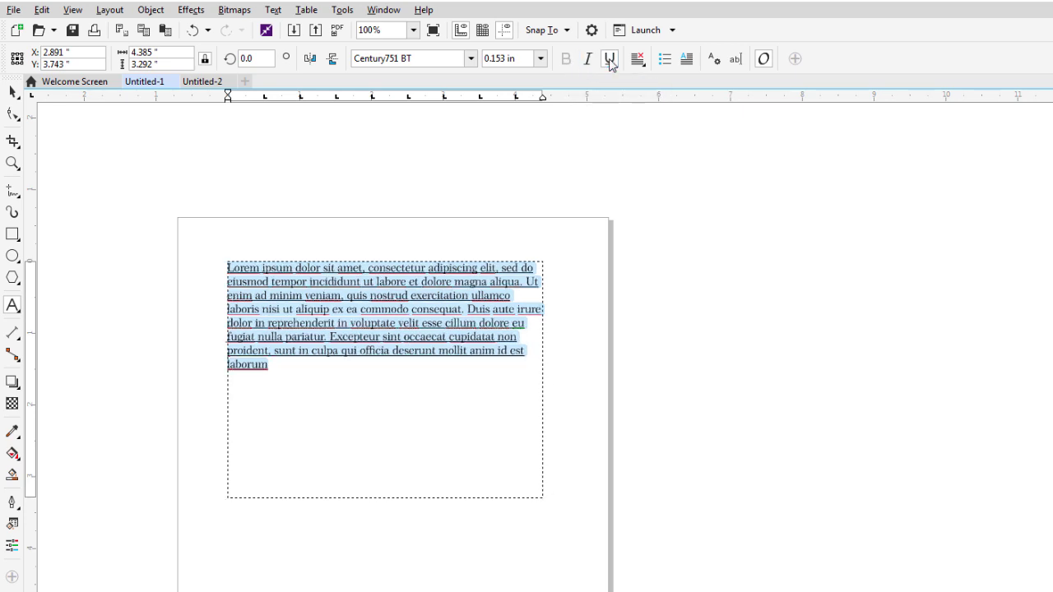
{"action": "left_click", "coordinate": [610, 62]}
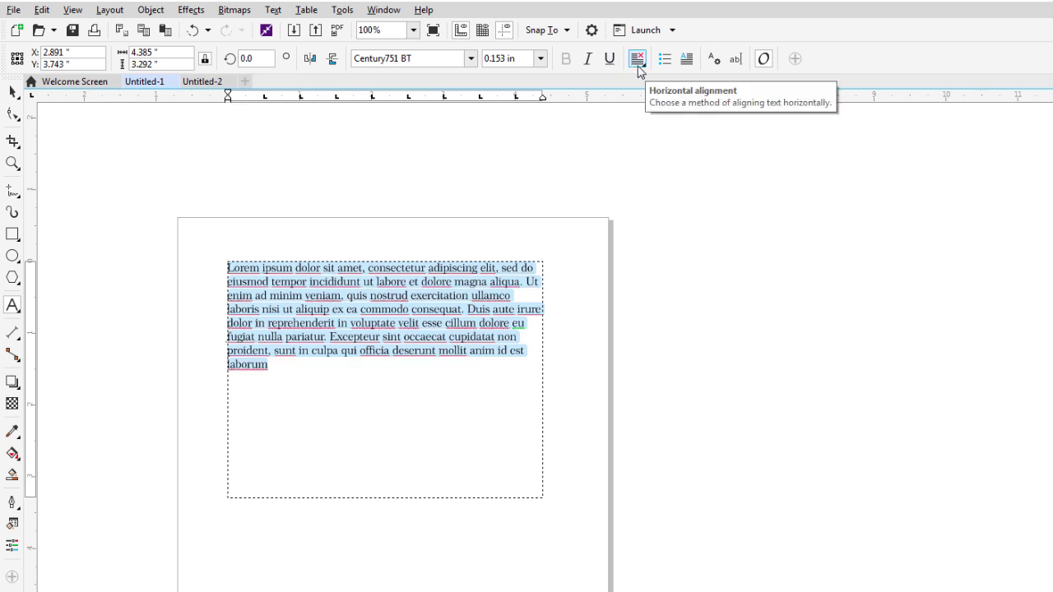
{"action": "left_click", "coordinate": [638, 64]}
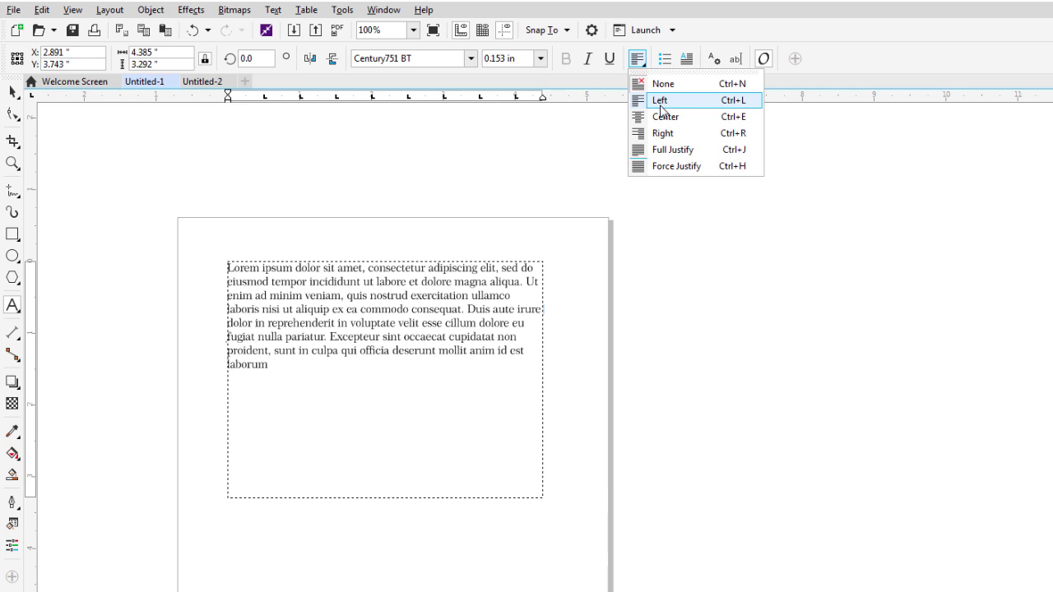
{"action": "left_click", "coordinate": [660, 100]}
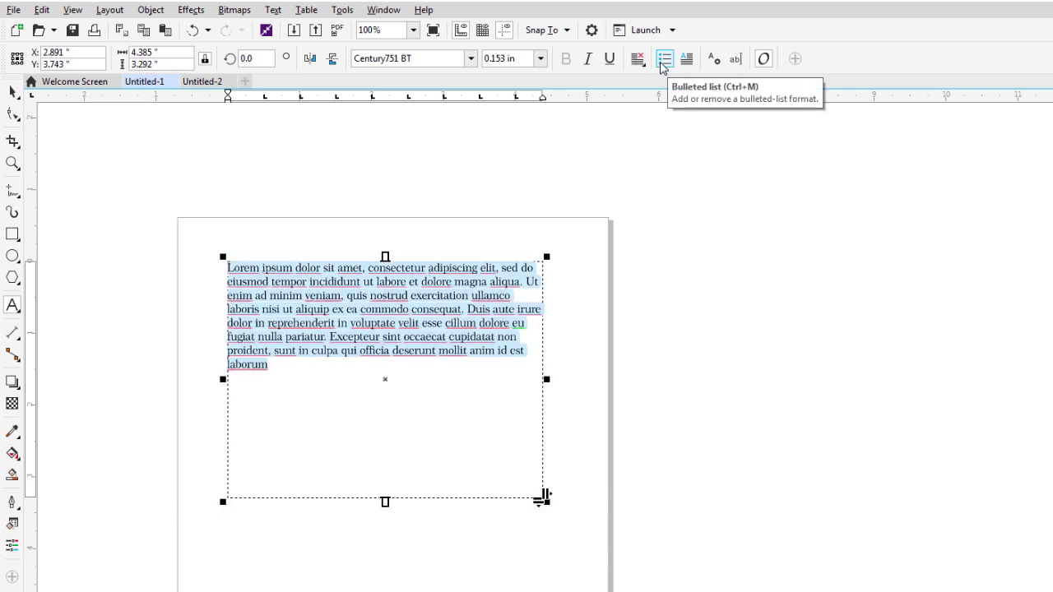
{"action": "left_click", "coordinate": [663, 61]}
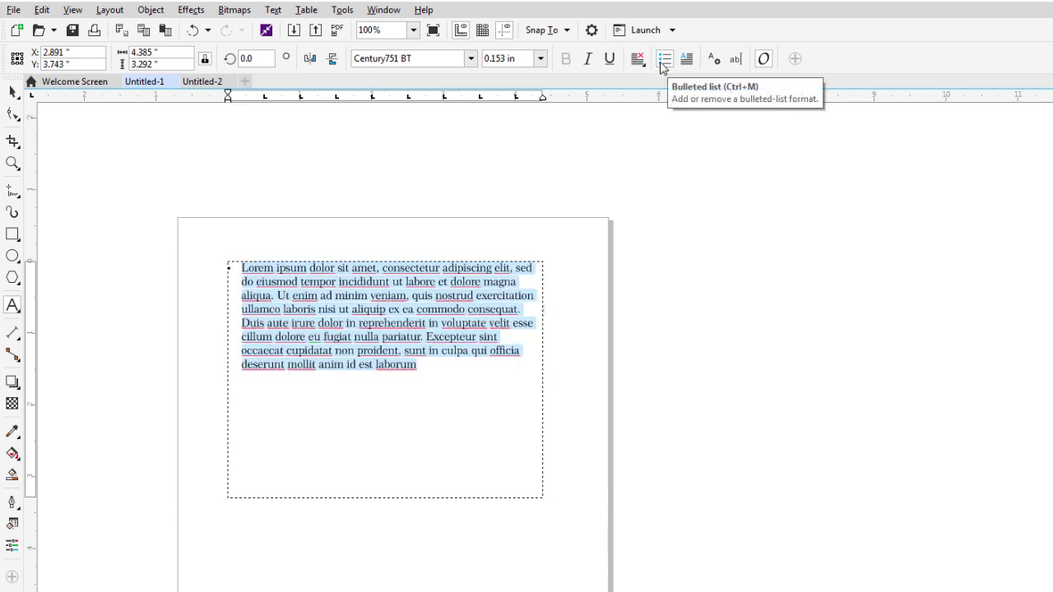
{"action": "left_click", "coordinate": [662, 61]}
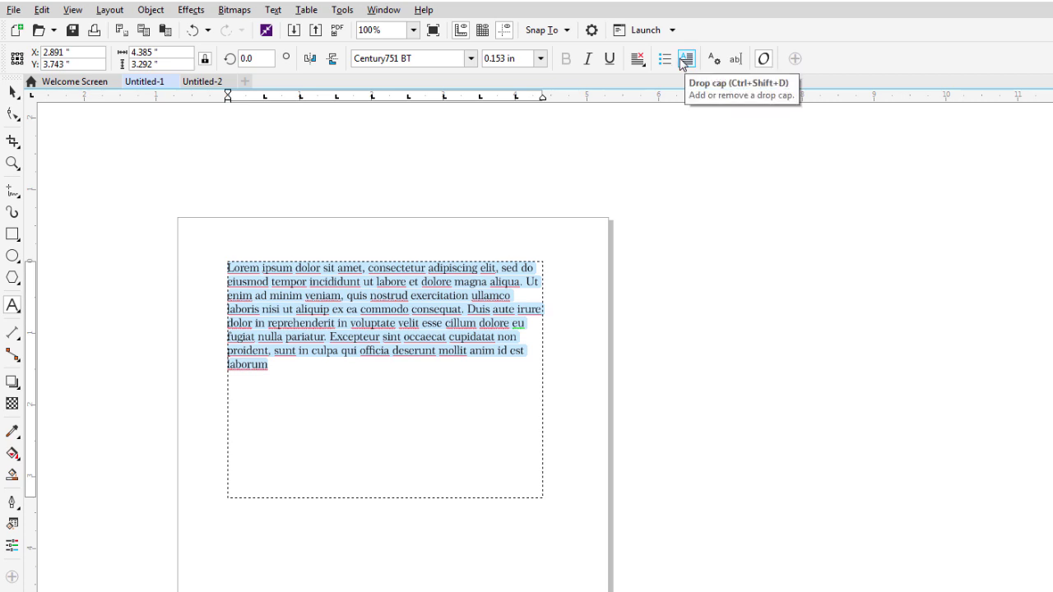
{"action": "left_click", "coordinate": [686, 59]}
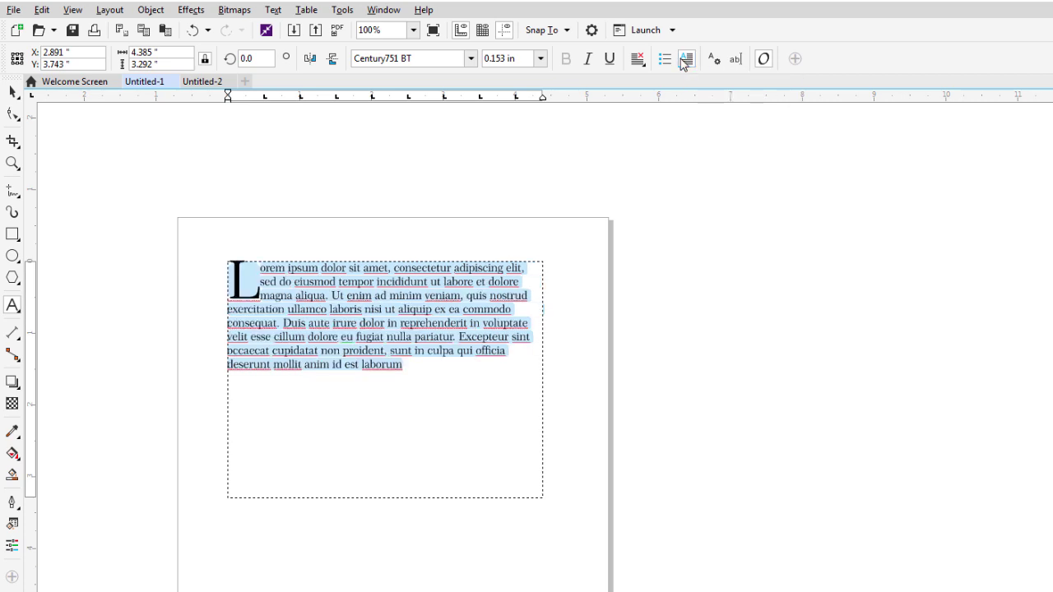
{"action": "left_click", "coordinate": [684, 62]}
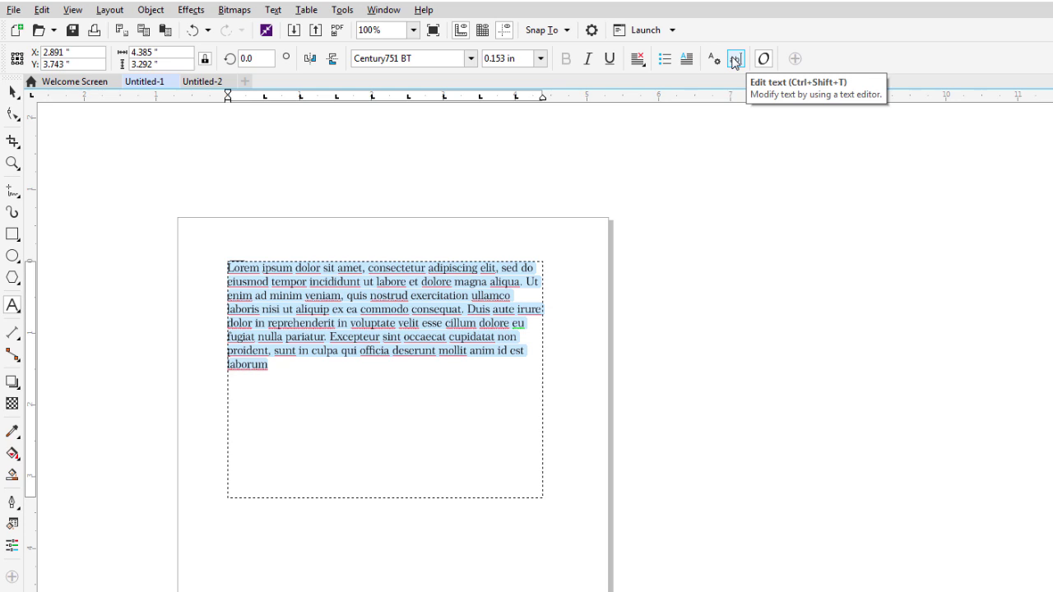
{"action": "key", "text": "Escape"}
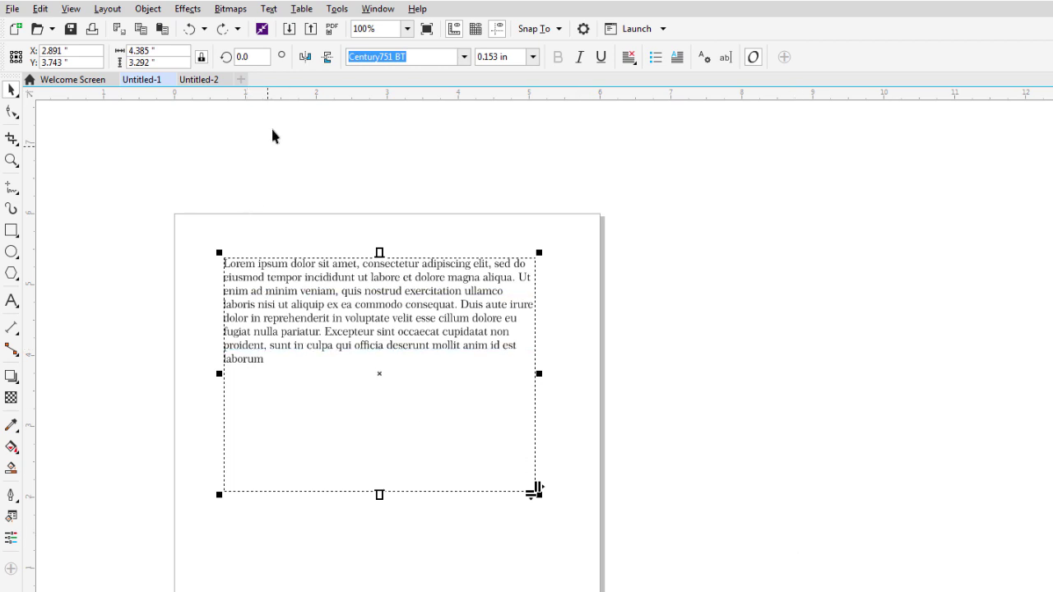
Open the Tabs settings and close them without changes.
{"action": "left_click", "coordinate": [272, 9]}
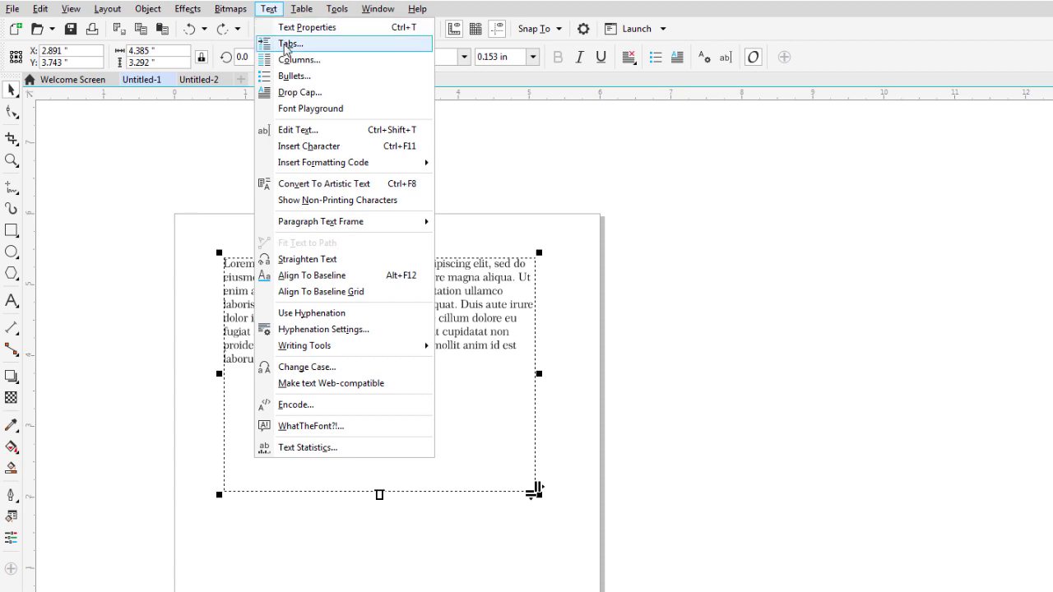
{"action": "left_click", "coordinate": [286, 44]}
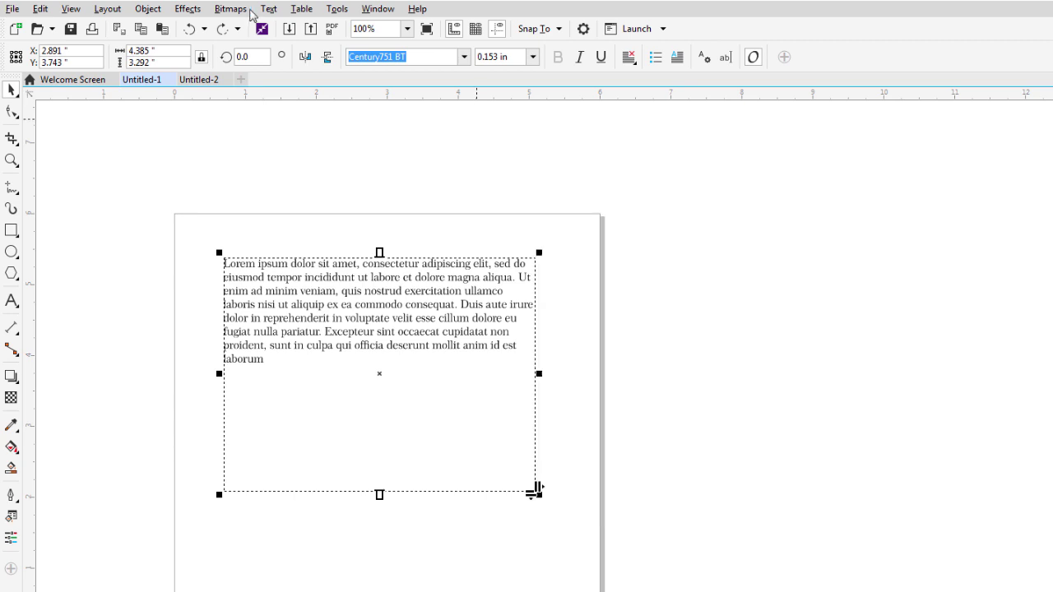
{"action": "left_click", "coordinate": [692, 515]}
Set the frame to 2 equal-width columns with a 0.5 in gutter.
{"action": "left_click", "coordinate": [269, 8]}
{"action": "left_click", "coordinate": [304, 60]}
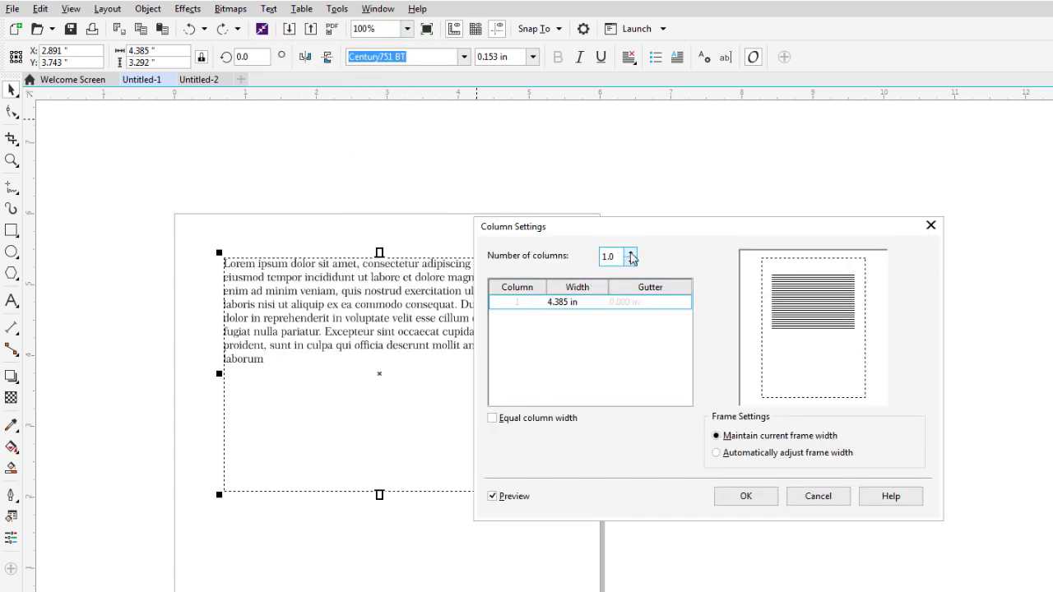
{"action": "left_click", "coordinate": [631, 253]}
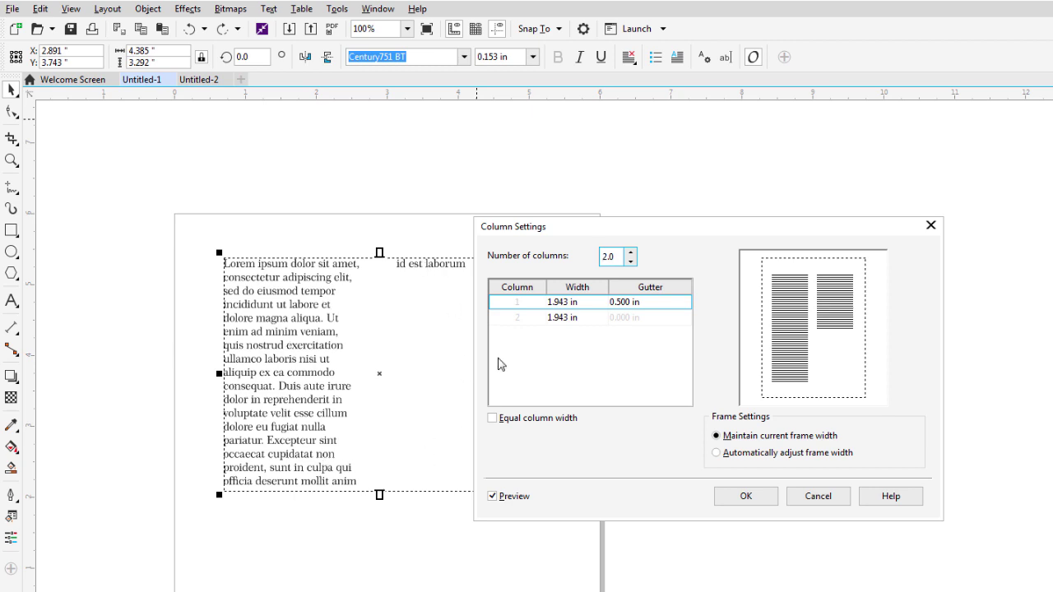
{"action": "left_click", "coordinate": [493, 418]}
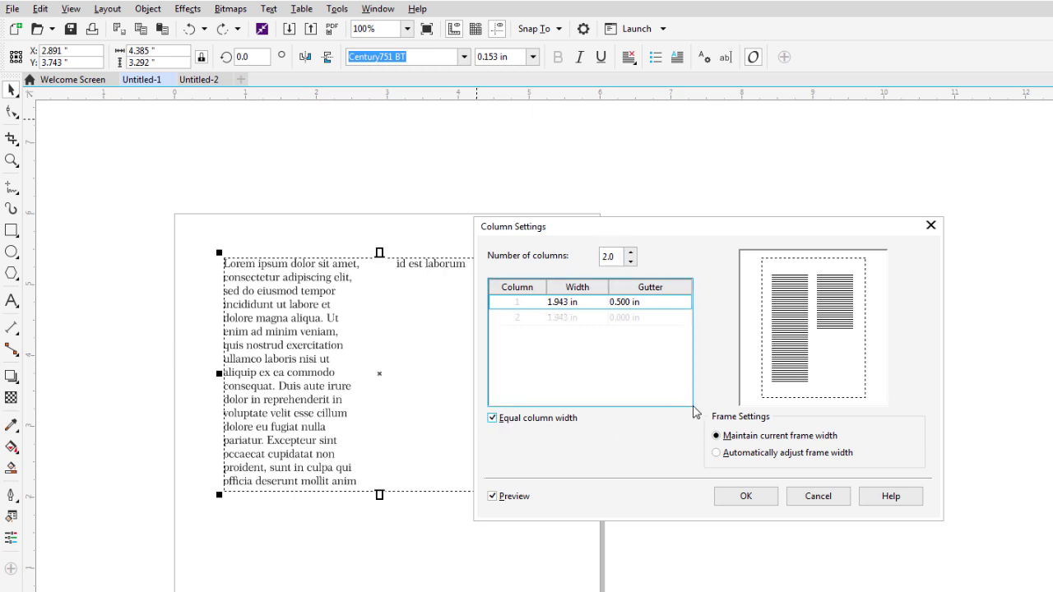
{"action": "left_click", "coordinate": [748, 498]}
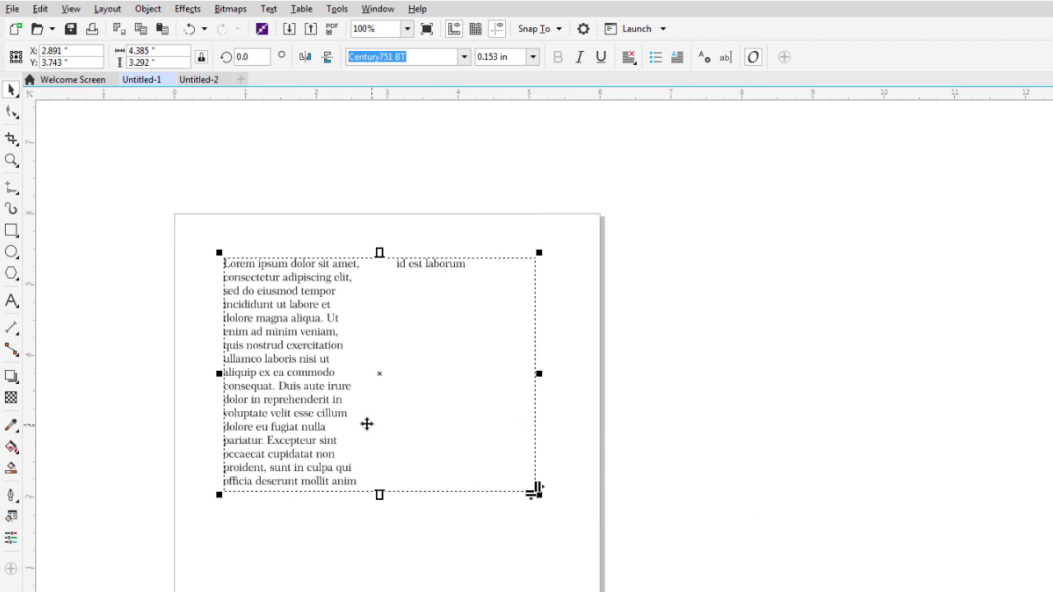
Widen the column gutter and raise the frame's bottom edge to balance the text.
{"action": "double_click", "coordinate": [313, 418]}
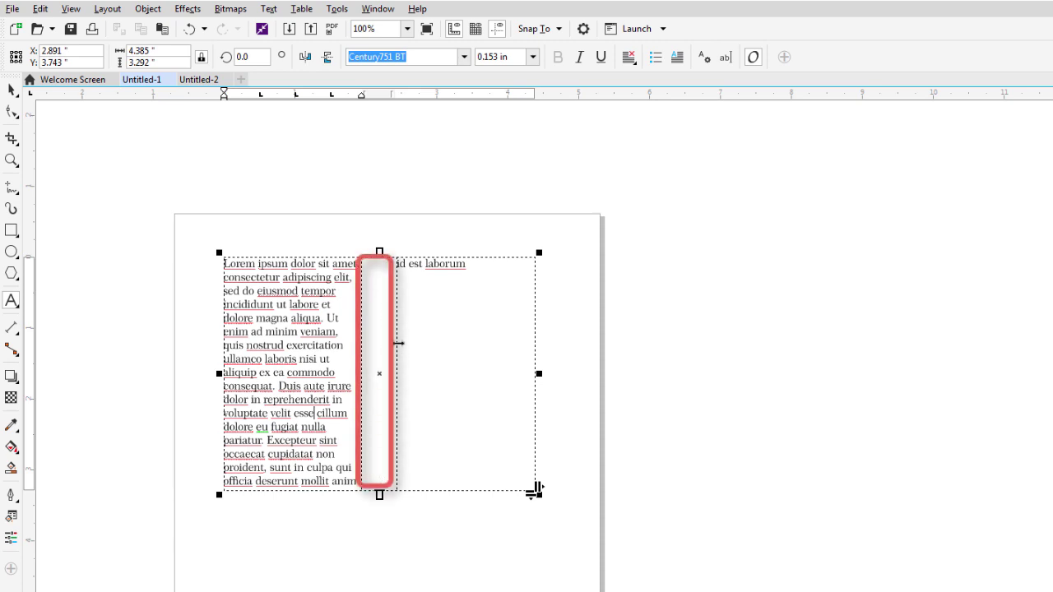
{"action": "key", "text": "Escape"}
{"action": "mouse_move", "coordinate": [407, 347]}
{"action": "left_mouse_down"}
{"action": "mouse_move", "coordinate": [418, 348]}
{"action": "mouse_move", "coordinate": [378, 348]}
{"action": "mouse_move", "coordinate": [396, 346]}
{"action": "left_mouse_up"}
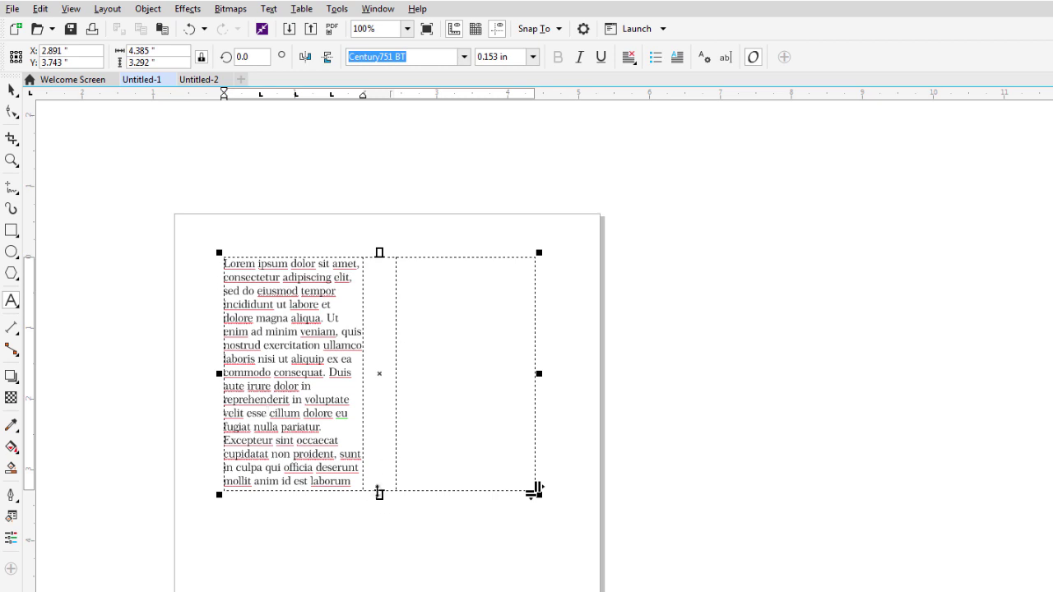
{"action": "left_click_drag", "start_coordinate": [379, 494], "coordinate": [410, 388]}
{"action": "left_click_drag", "start_coordinate": [410, 396], "coordinate": [414, 389]}
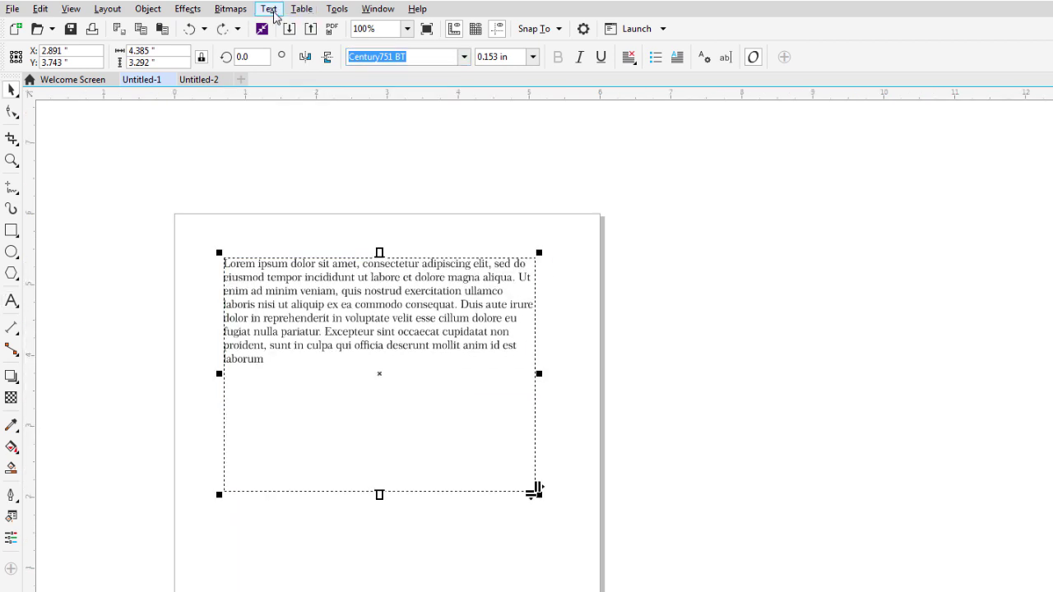
{"action": "left_click", "coordinate": [268, 8]}
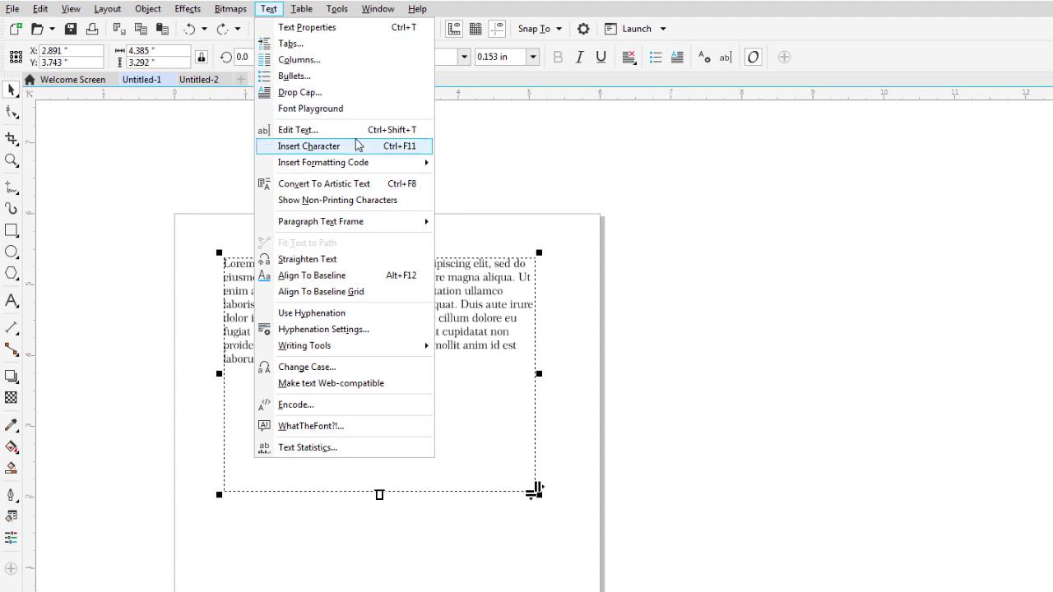
Close the paragraph's text editor unchanged, then convert the paragraph to artistic text.
{"action": "left_click", "coordinate": [353, 130]}
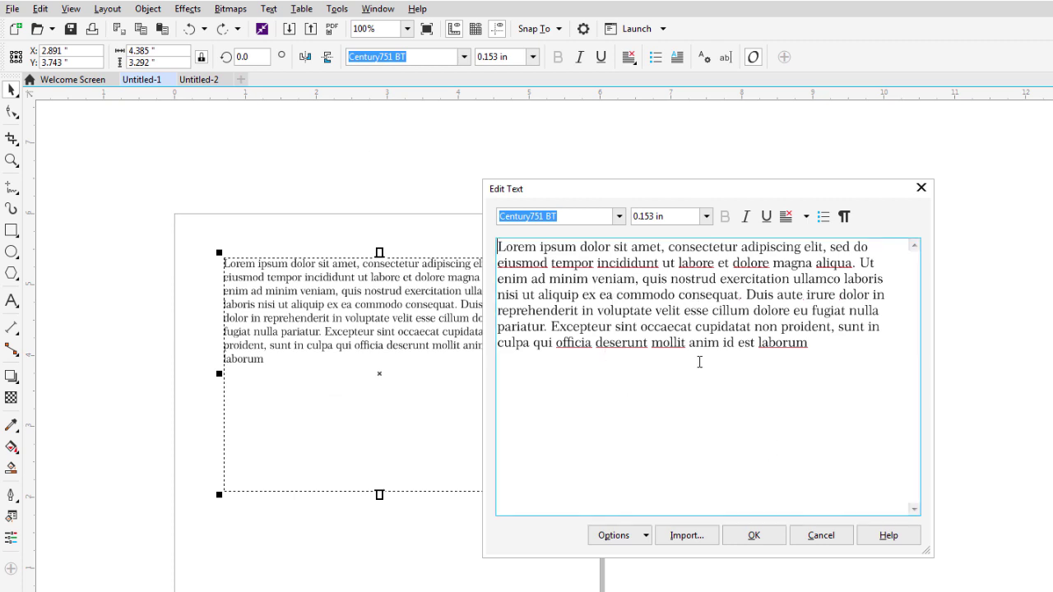
{"action": "left_click", "coordinate": [813, 538]}
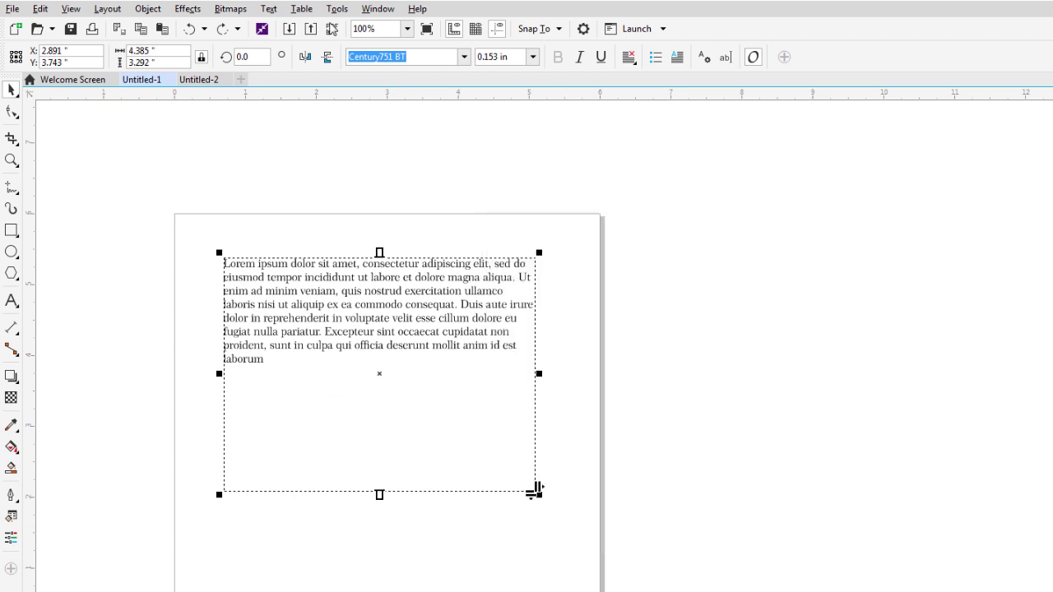
{"action": "left_click", "coordinate": [268, 9]}
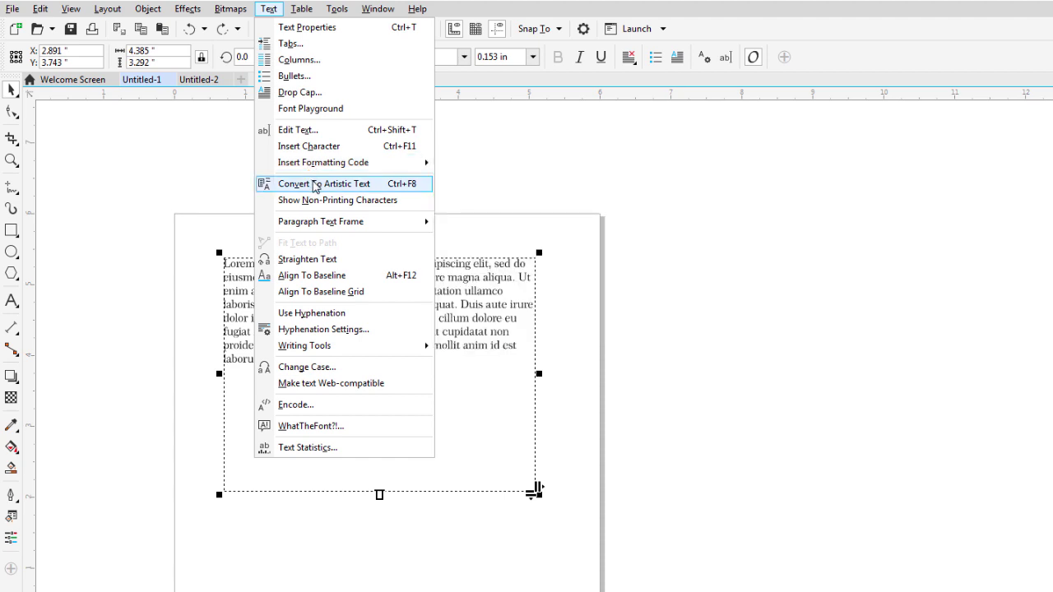
{"action": "left_click", "coordinate": [314, 184]}
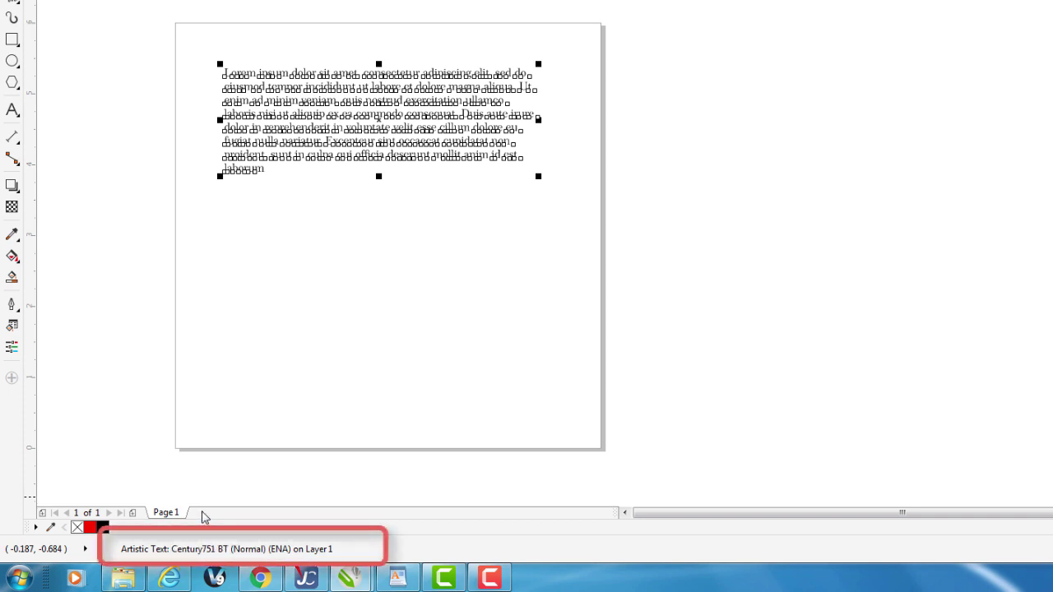
Toggle the text type with Ctrl+F8, ending as paragraph text in a taller frame.
{"action": "key", "text": "ctrl+F8"}
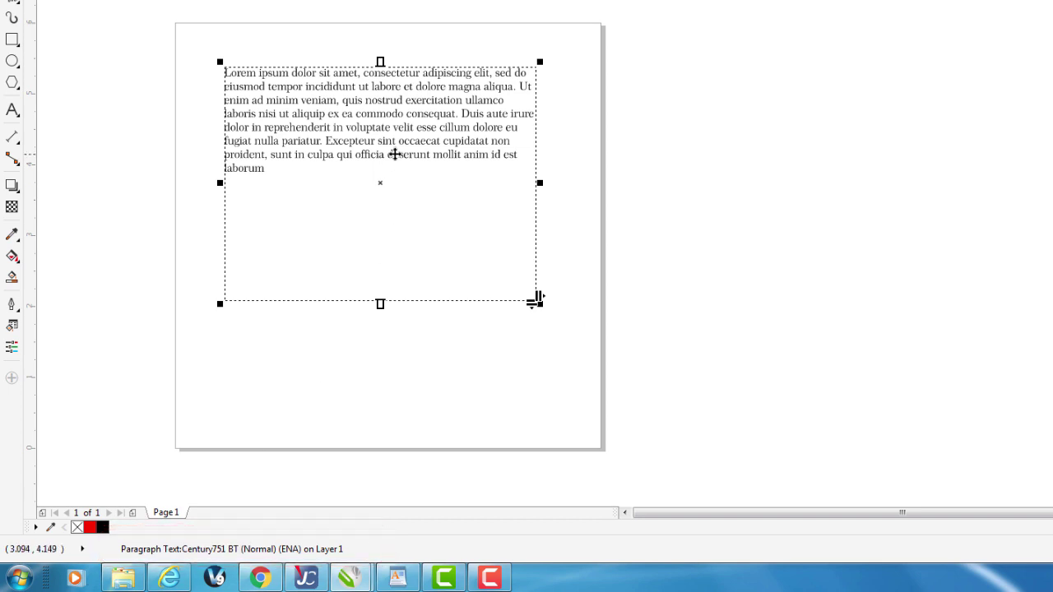
{"action": "key", "text": "ctrl+F8"}
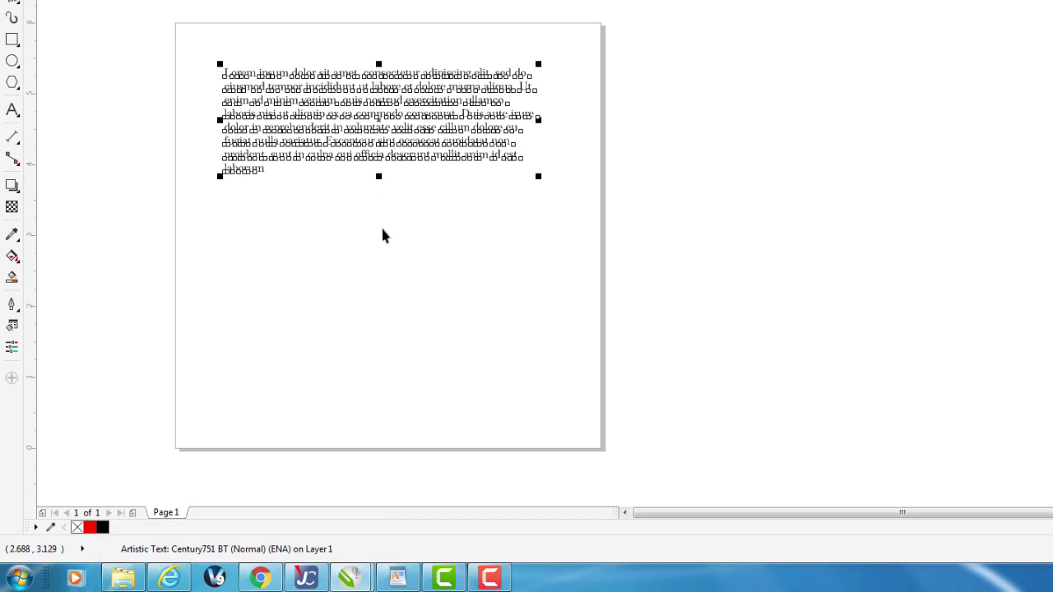
{"action": "key", "text": "ctrl+F8"}
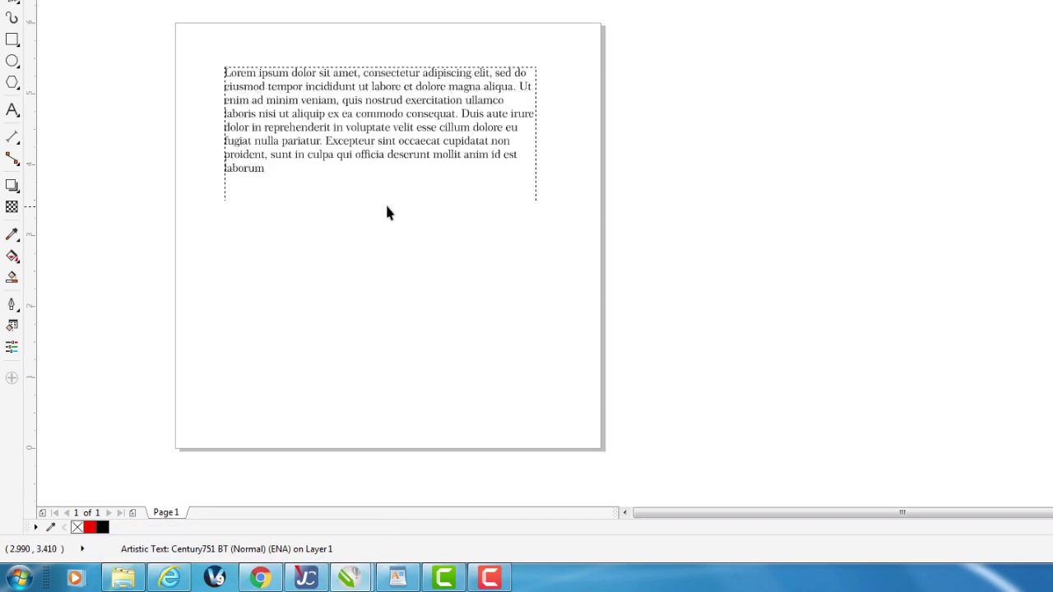
{"action": "left_click_drag", "start_coordinate": [536, 198], "coordinate": [535, 300]}
{"action": "left_click", "coordinate": [271, 0]}
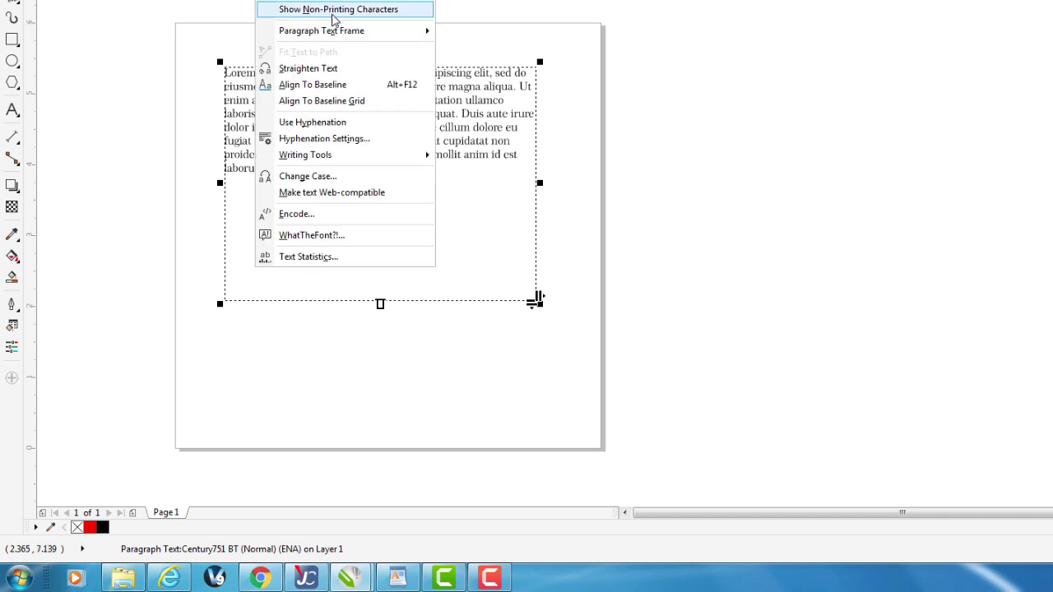
Apply Fit Text To Frame so the Lorem ipsum text grows to fill its frame.
{"action": "mouse_move", "coordinate": [333, 30]}
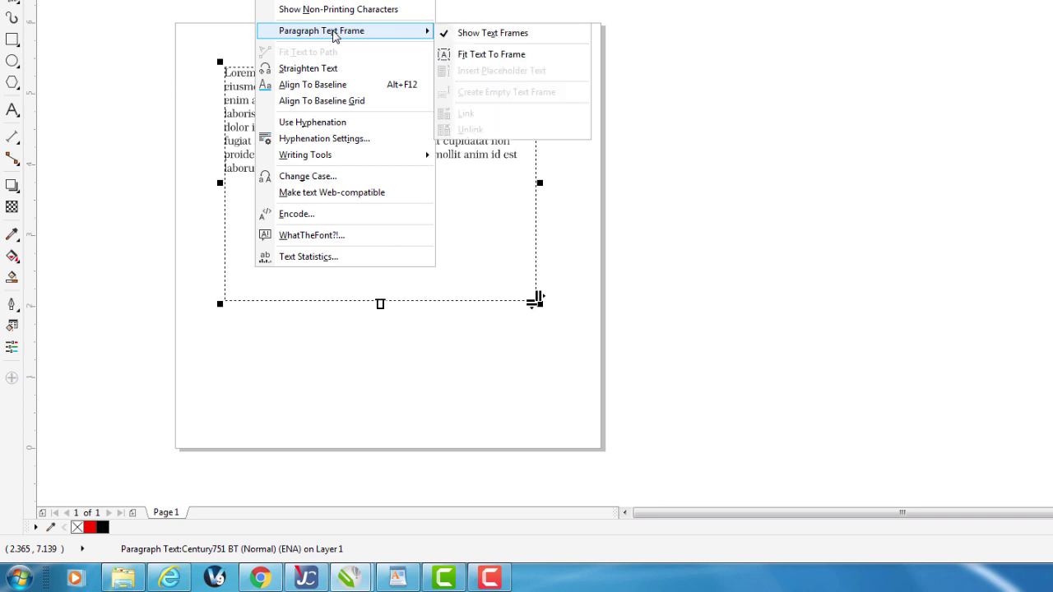
{"action": "left_click", "coordinate": [468, 60]}
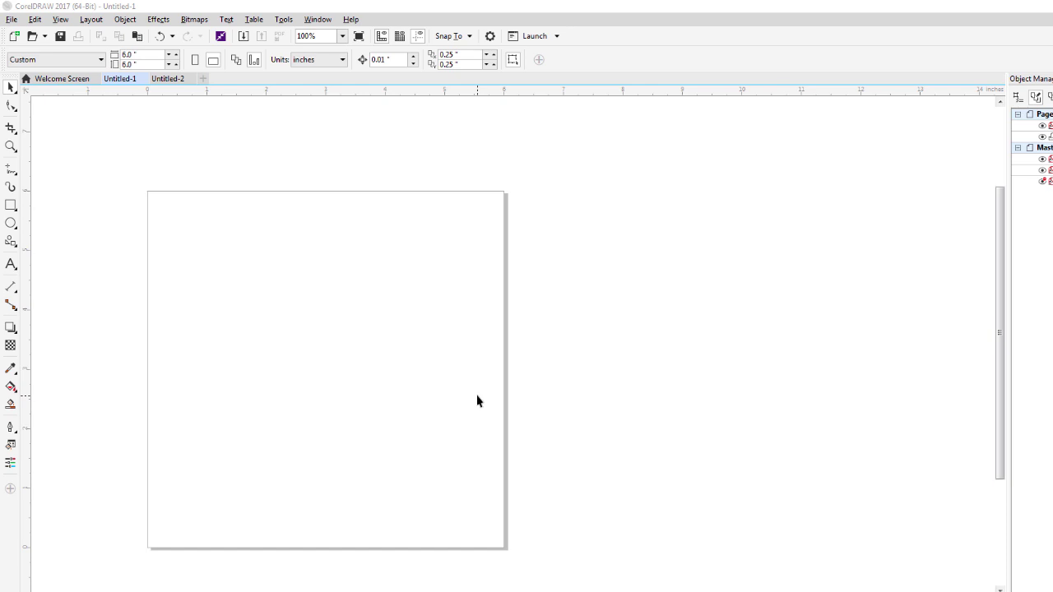
Draw a 4.354 × 4.354 in heart from the Perfect Shapes palette across most of the page.
{"action": "left_click", "coordinate": [11, 244]}
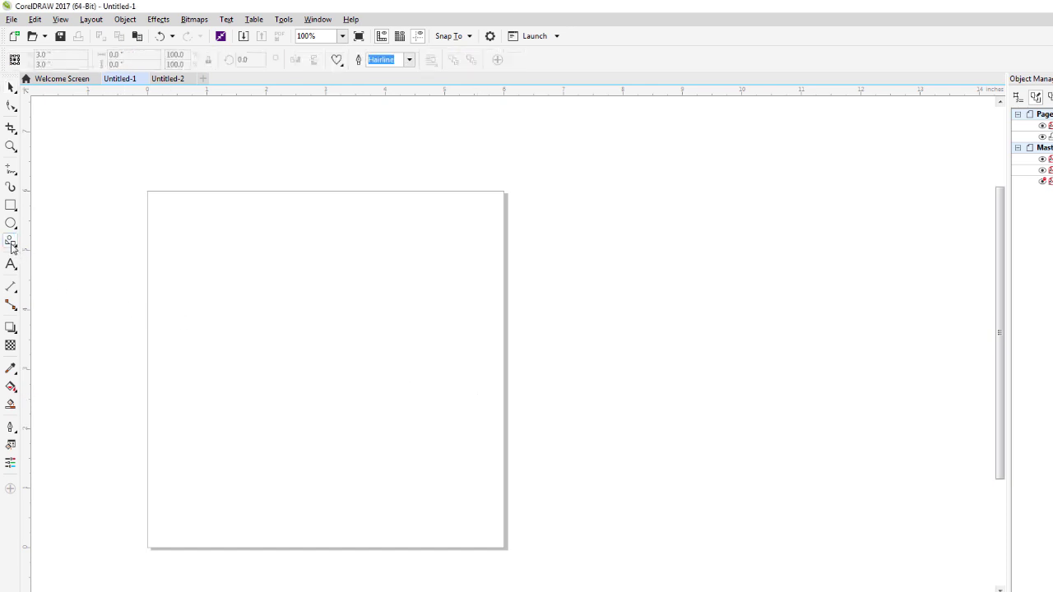
{"action": "left_click", "coordinate": [337, 66]}
{"action": "left_click", "coordinate": [361, 114]}
{"action": "left_click_drag", "start_coordinate": [212, 243], "coordinate": [461, 474]}
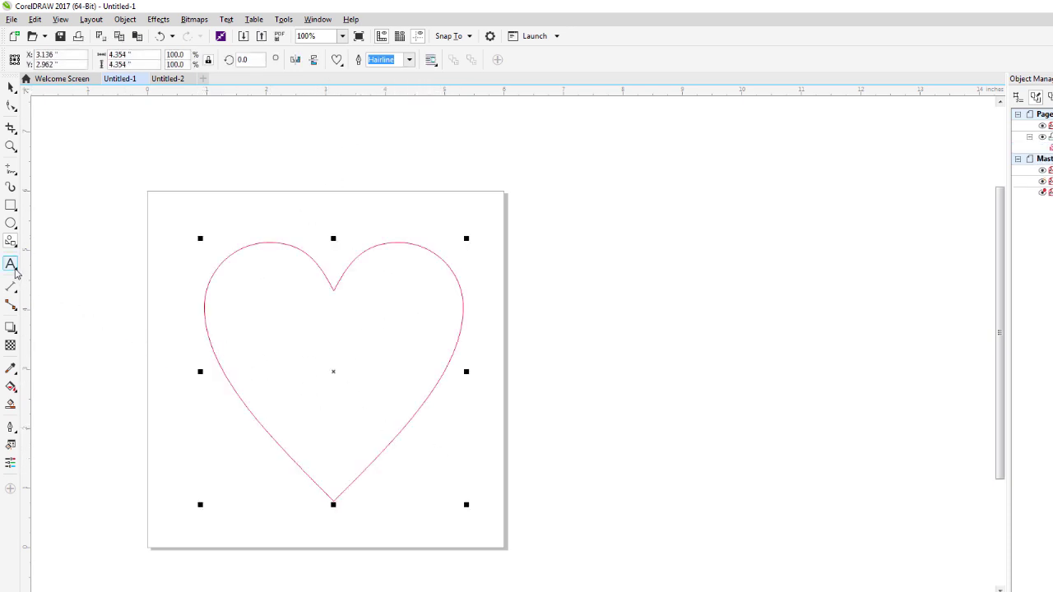
{"action": "left_click", "coordinate": [10, 265]}
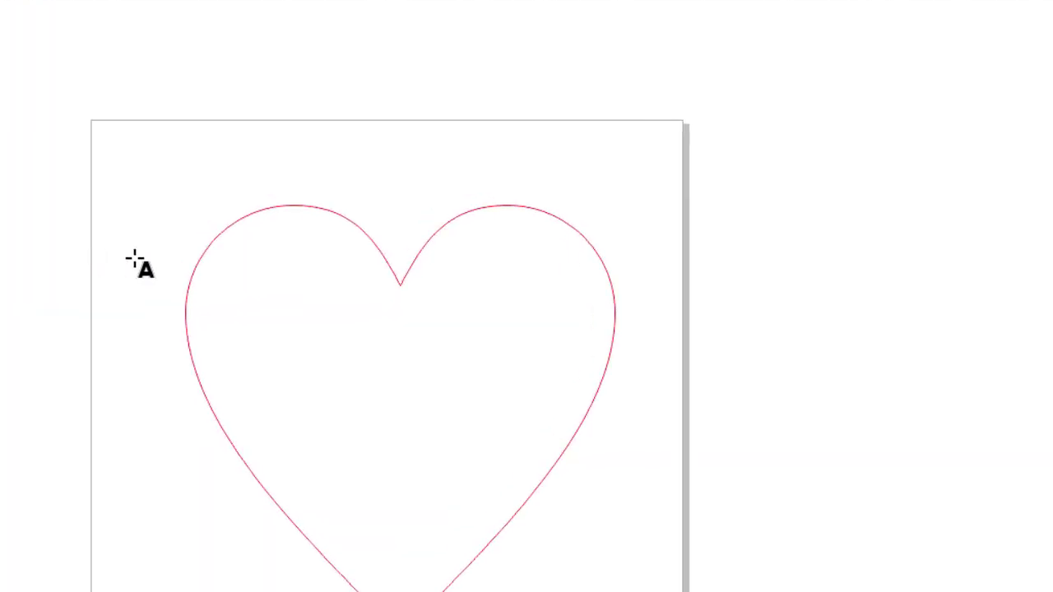
Start text inside the heart with test text 'fghdf ghsg hsgshshshgsh', then undo it.
{"action": "left_click", "coordinate": [213, 264]}
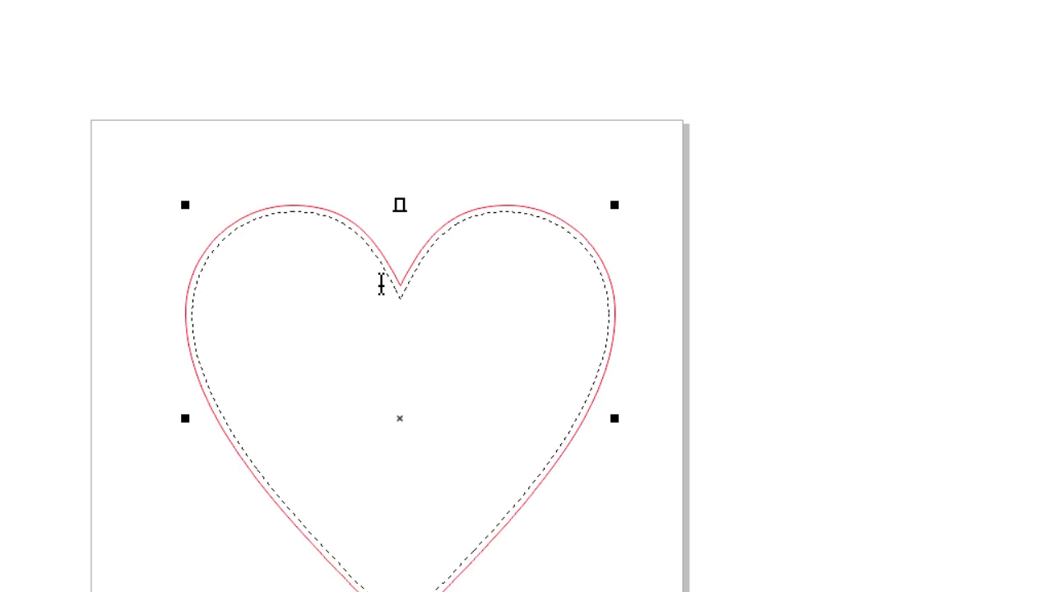
{"action": "type", "text": "fghdf"}
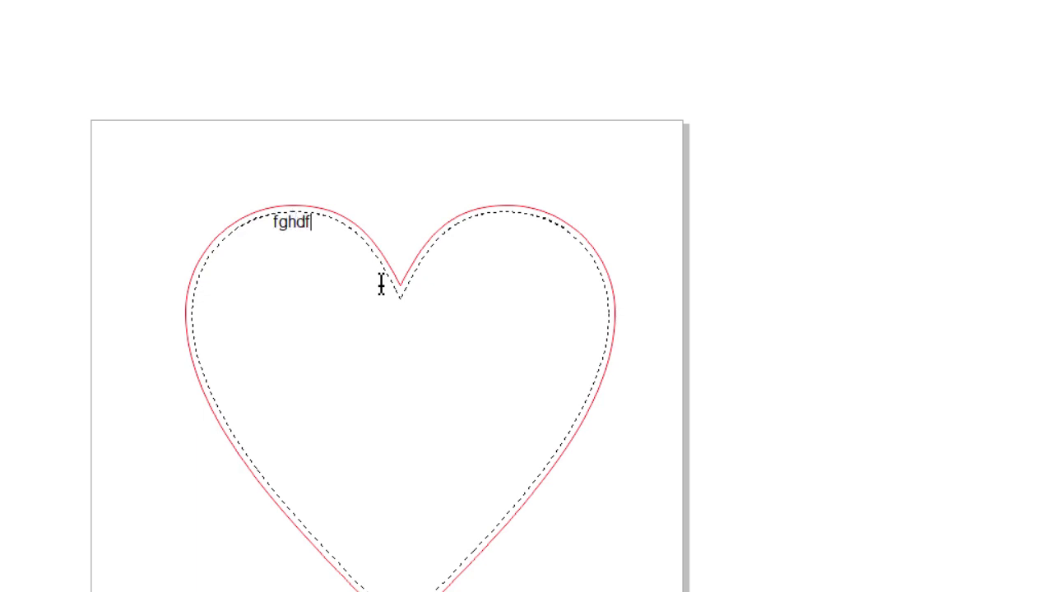
{"action": "type", "text": " ghsg hsgshshshgshshshgs"}
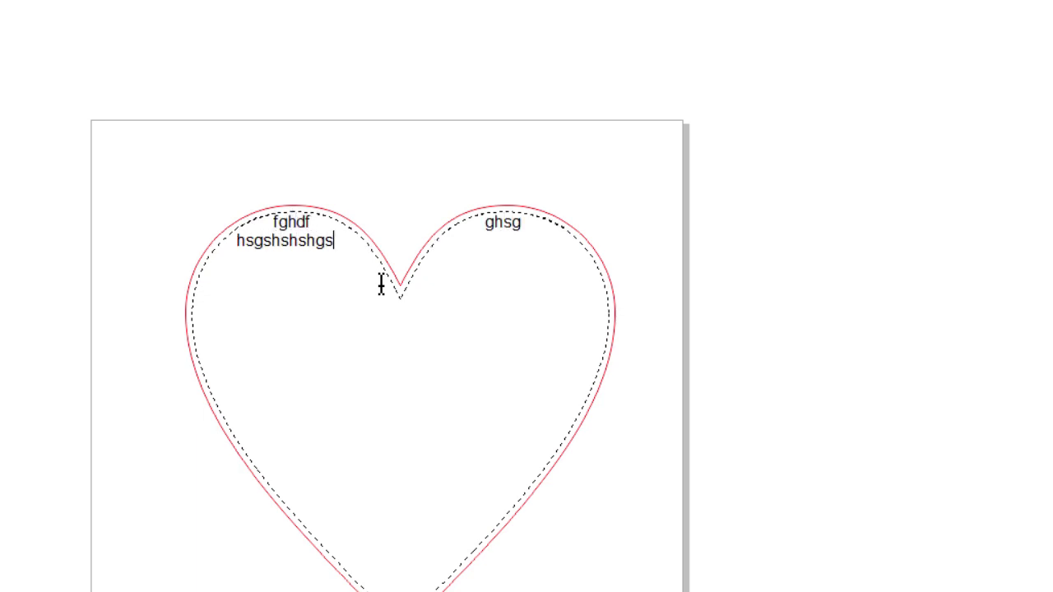
{"action": "key", "text": "Escape"}
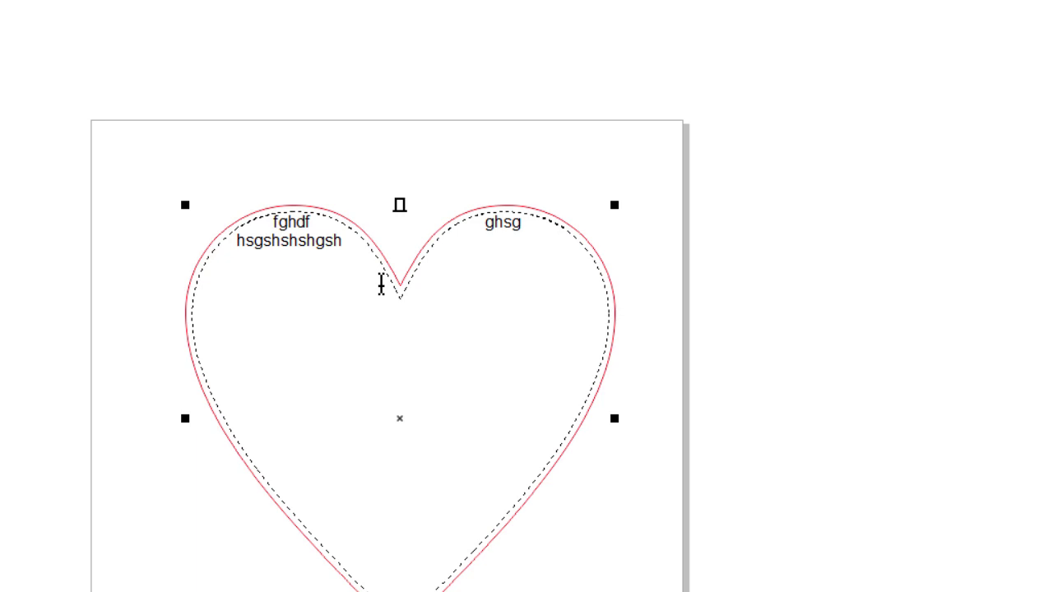
{"action": "left_click", "coordinate": [381, 284]}
{"action": "key", "text": "ctrl+z"}
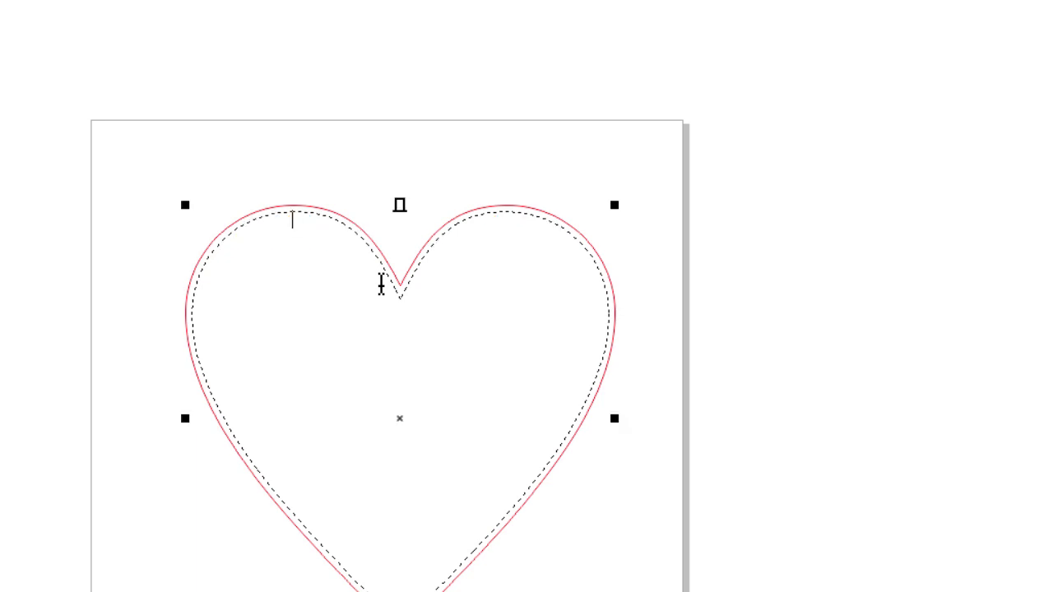
Paste the Lorem ipsum text into the heart with its formatting and select the paragraph.
{"action": "key", "text": "ctrl+v"}
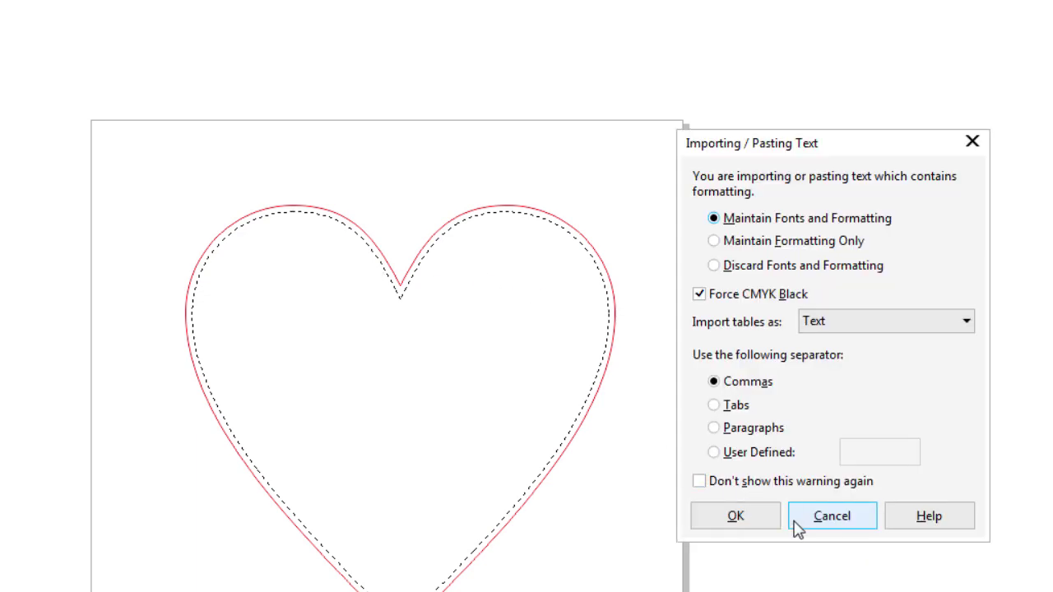
{"action": "left_click", "coordinate": [750, 525]}
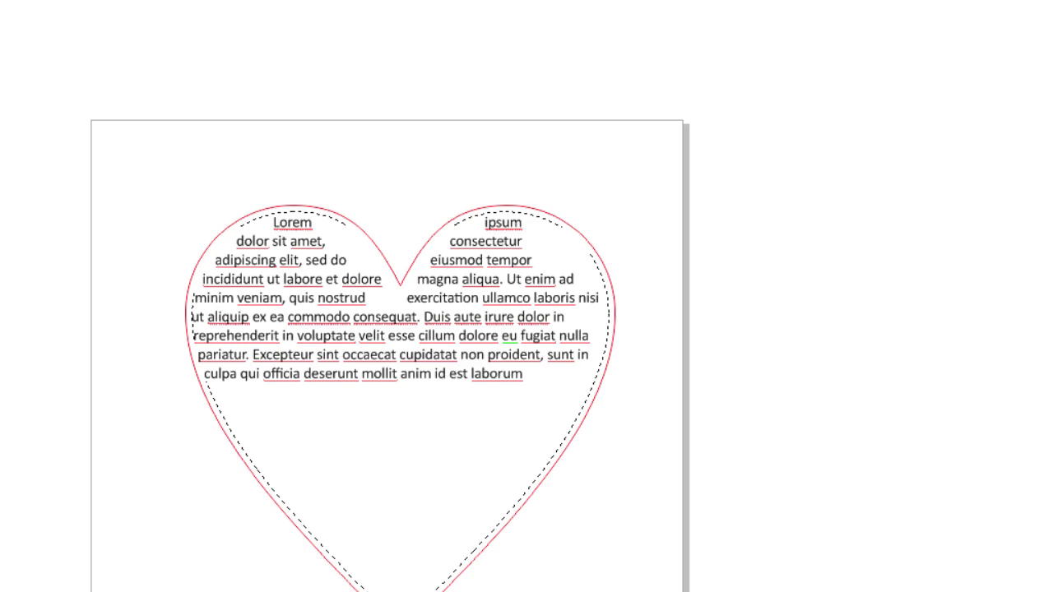
{"action": "left_click_drag", "start_coordinate": [523, 374], "coordinate": [222, 229]}
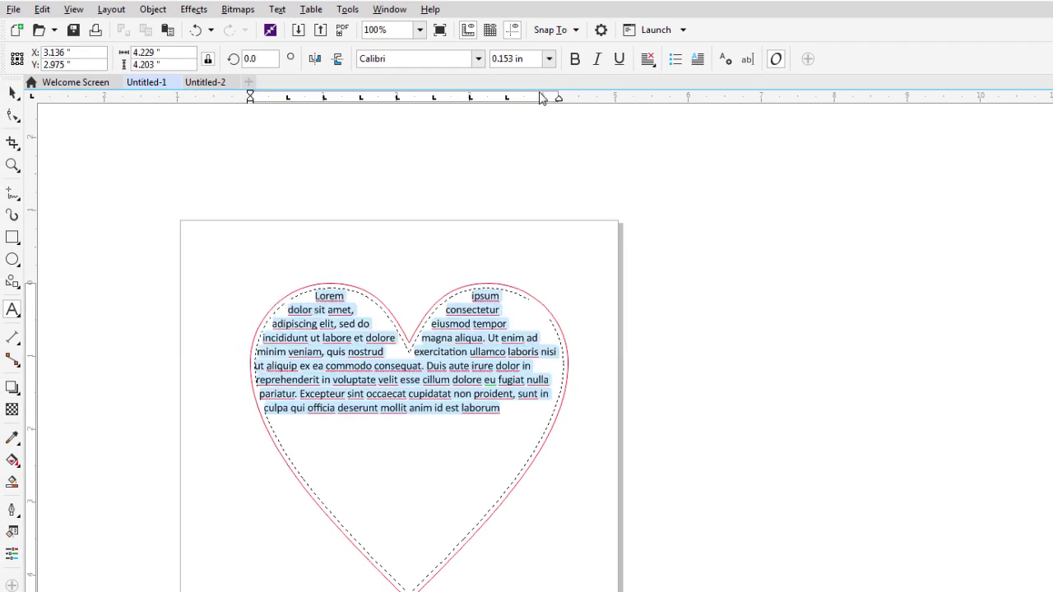
Review the font size and alignment choices, keeping the text at 0.153 in.
{"action": "left_click", "coordinate": [549, 59]}
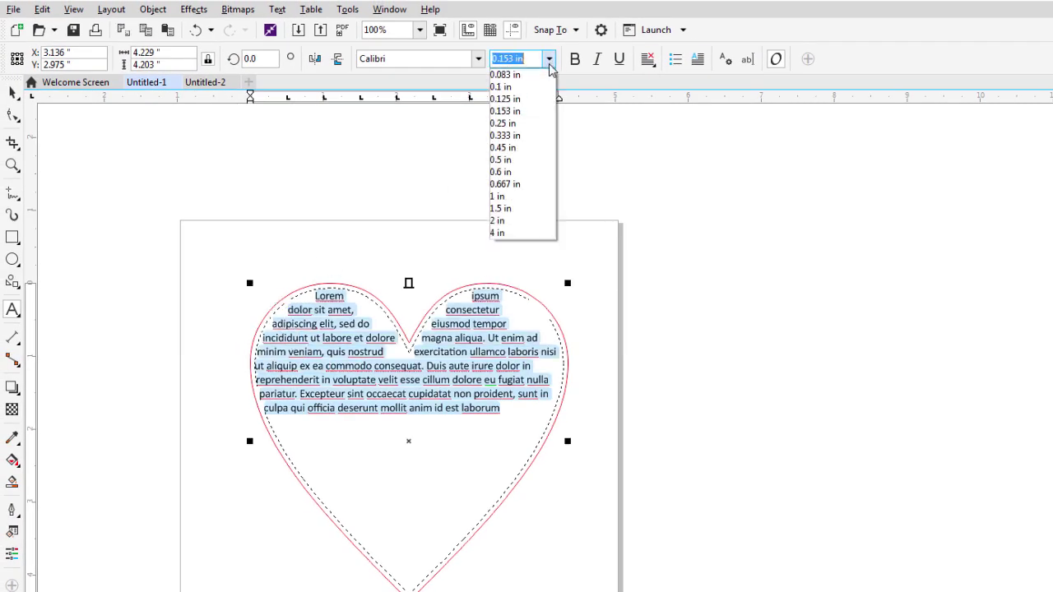
{"action": "left_click", "coordinate": [513, 110]}
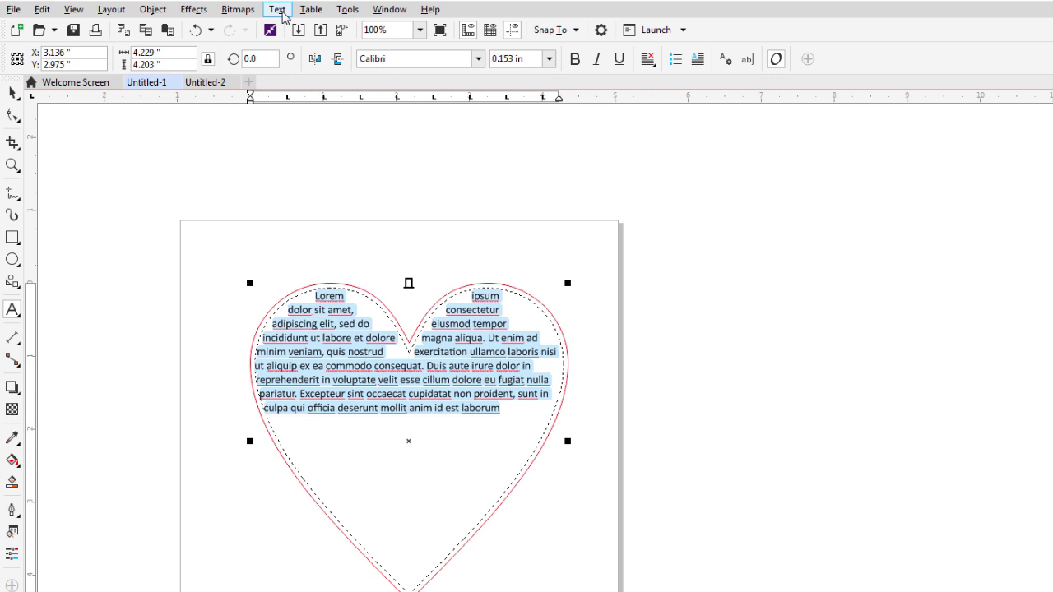
{"action": "left_click", "coordinate": [649, 63]}
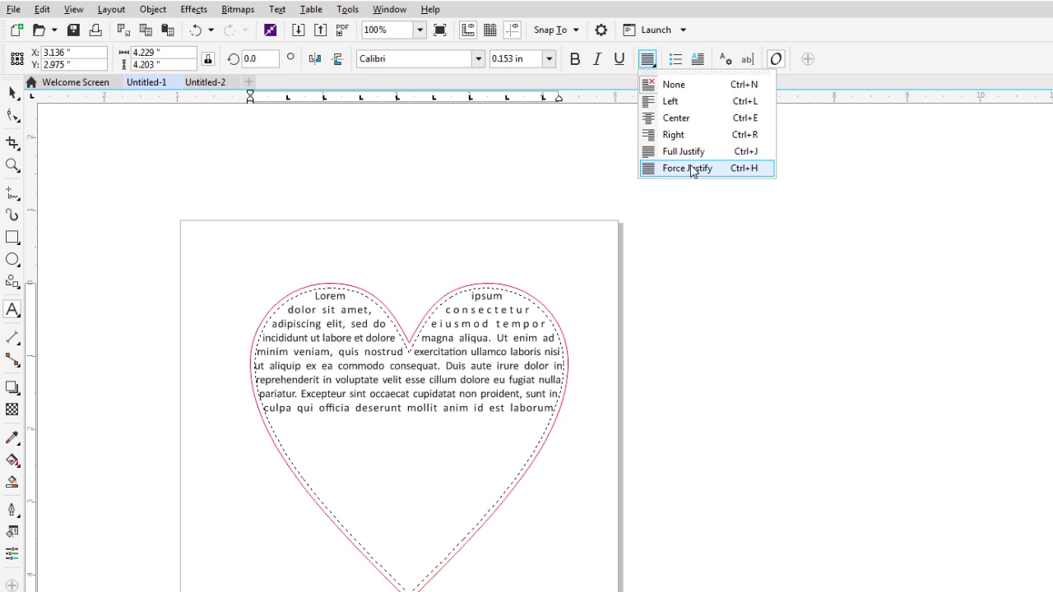
{"action": "key", "text": "Escape"}
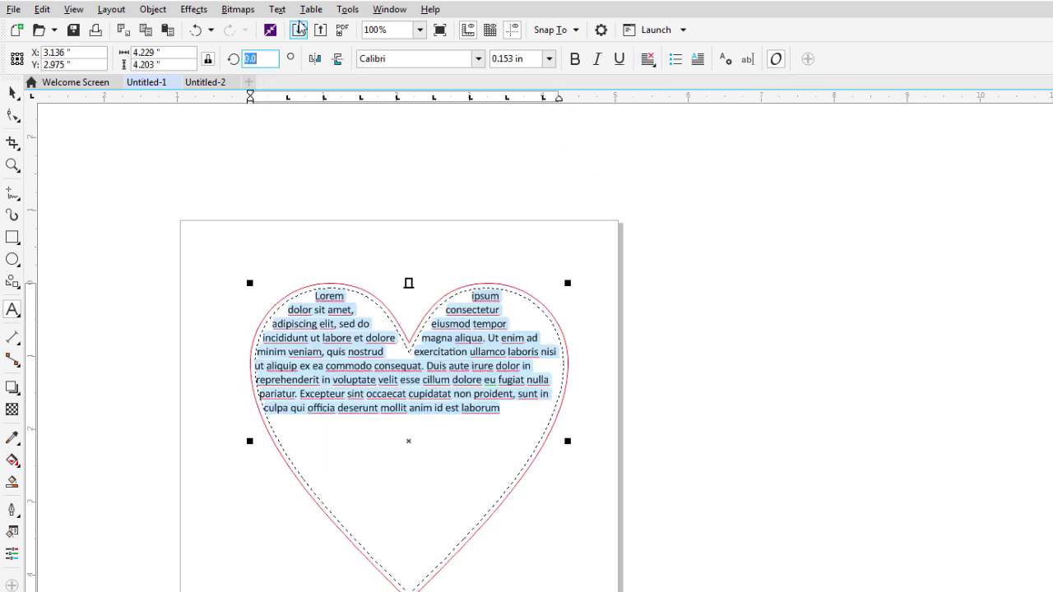
Fit the text to the heart frame and fully justify it.
{"action": "left_click", "coordinate": [277, 10]}
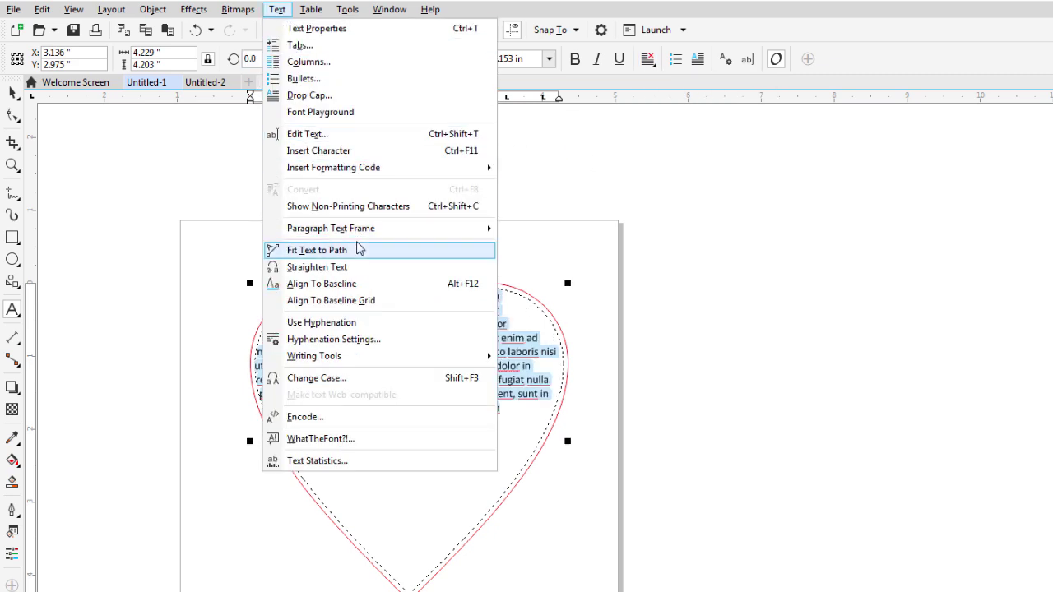
{"action": "mouse_move", "coordinate": [369, 230]}
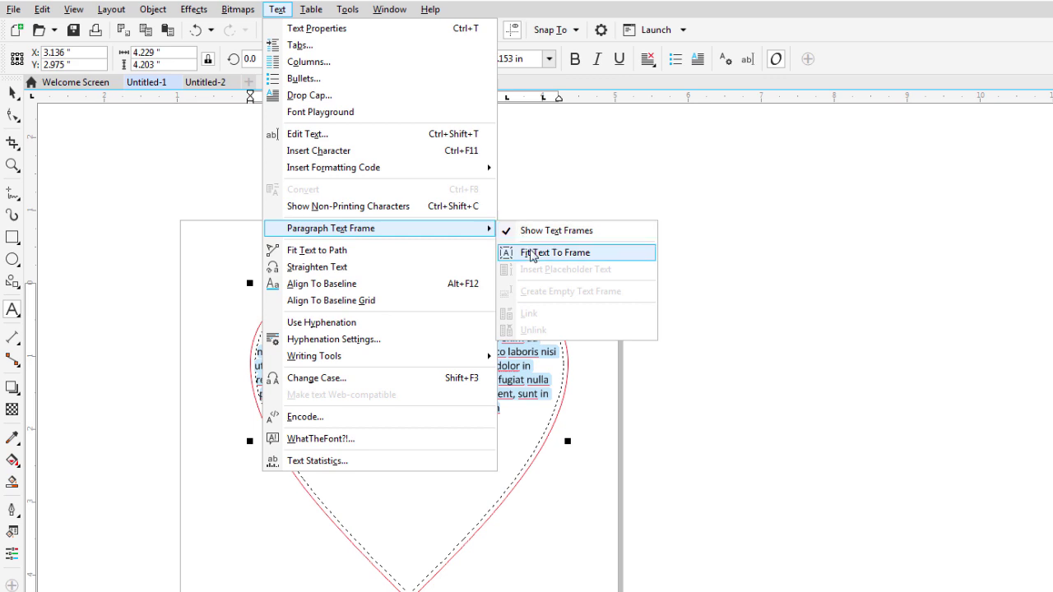
{"action": "left_click", "coordinate": [531, 254]}
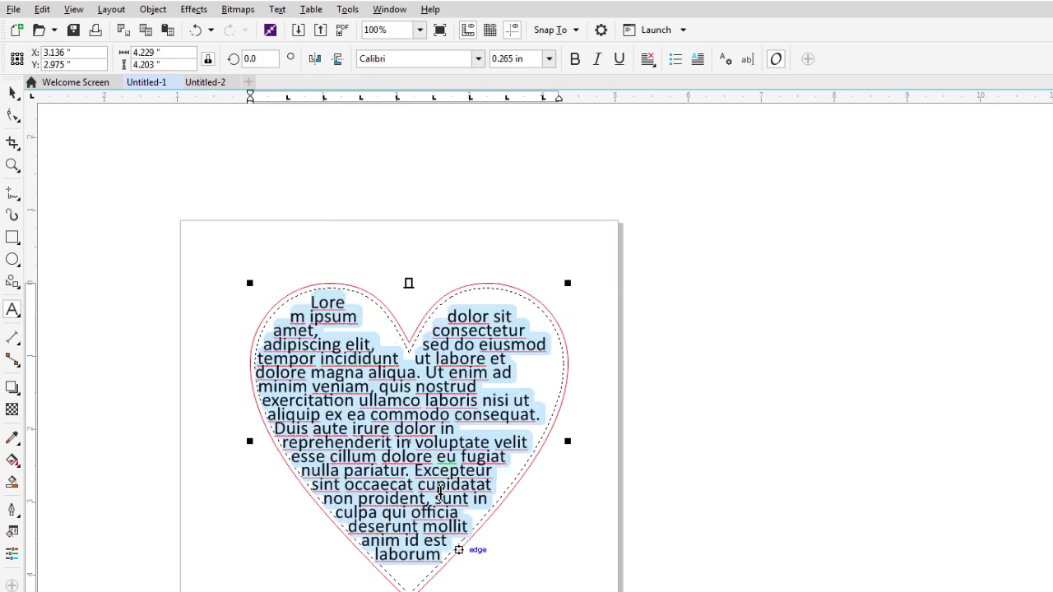
{"action": "left_click", "coordinate": [650, 67]}
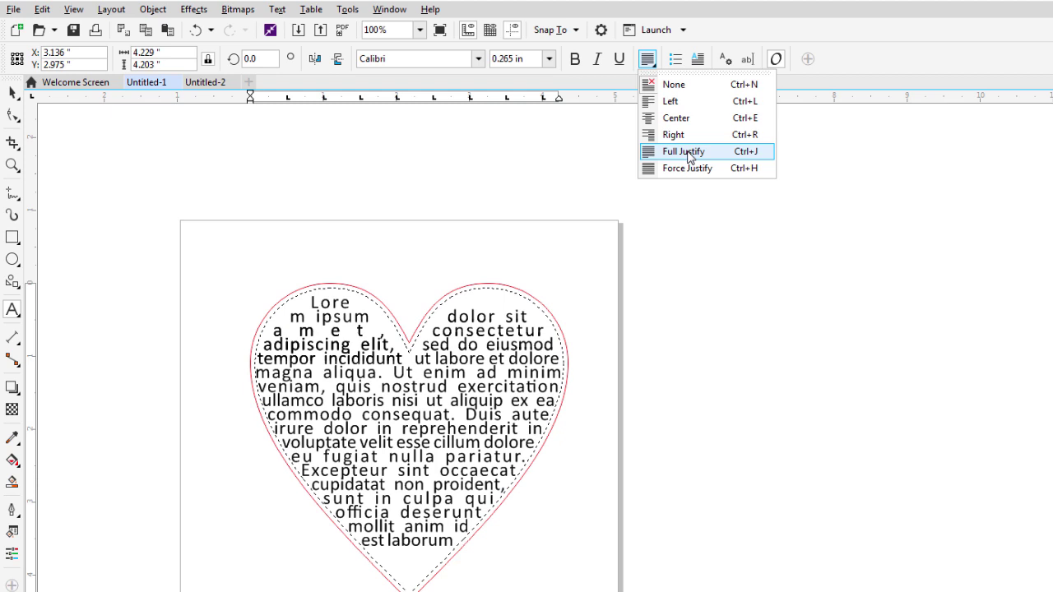
{"action": "left_click", "coordinate": [689, 156]}
Select all the heart text and set its font size to 0.275 in.
{"action": "key", "text": "ctrl+a"}
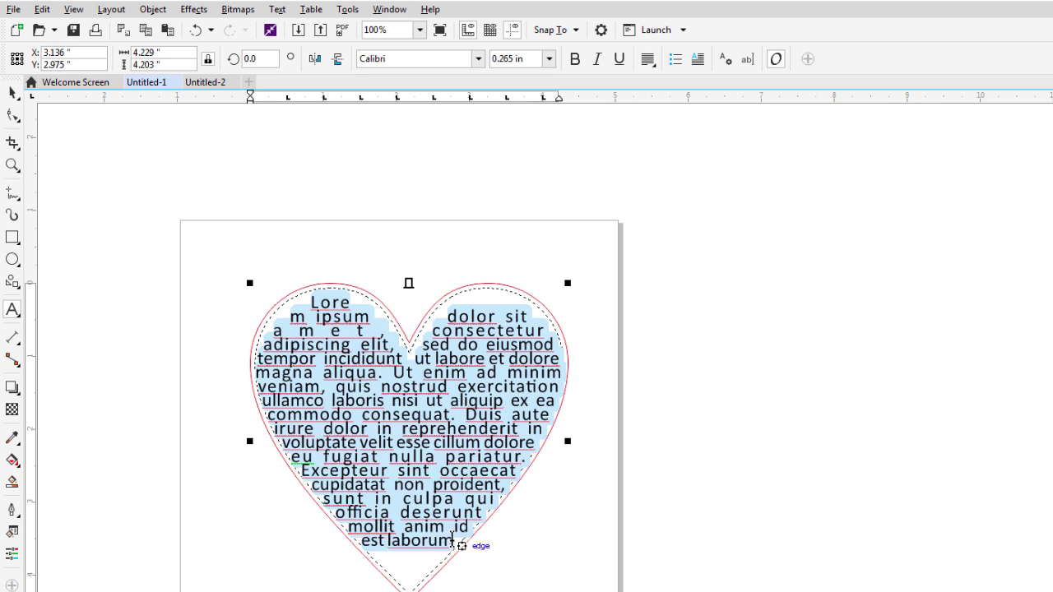
{"action": "left_click", "coordinate": [427, 530]}
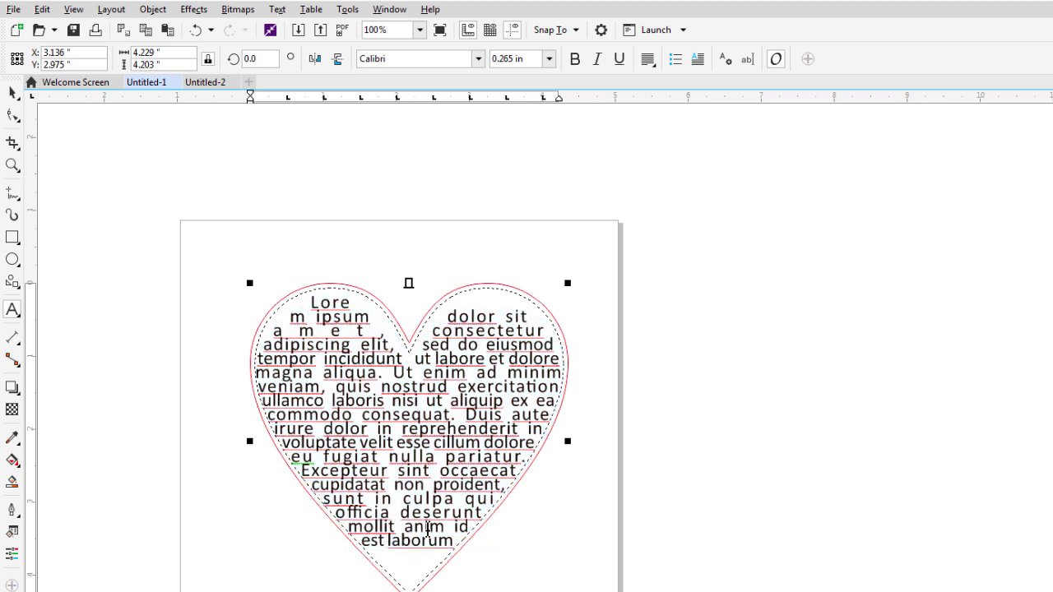
{"action": "left_click_drag", "start_coordinate": [459, 541], "coordinate": [322, 388]}
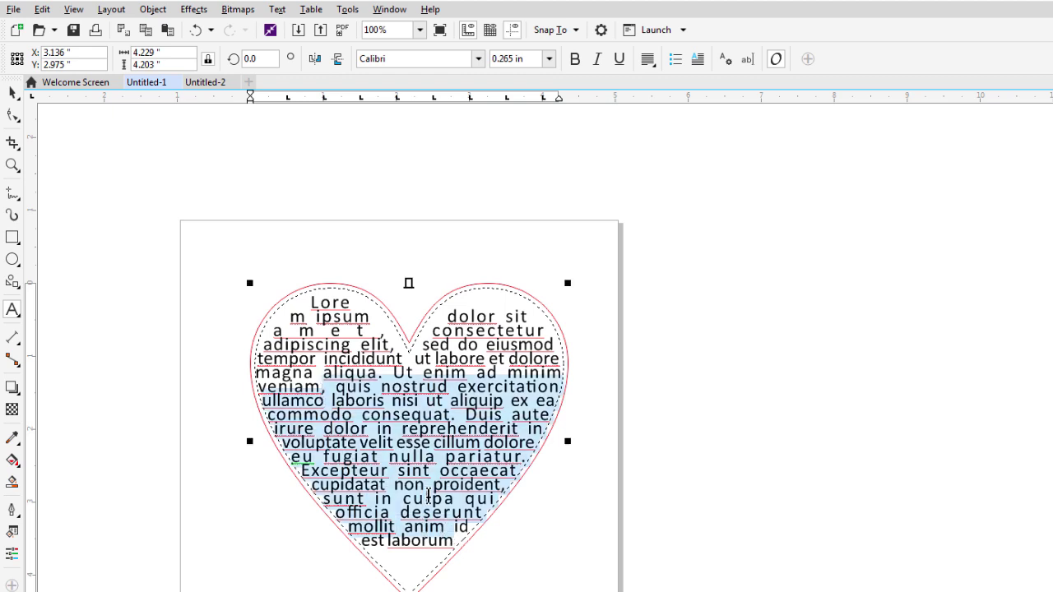
{"action": "key", "text": "ctrl+a"}
{"action": "key", "text": "ctrl+c"}
{"action": "left_click", "coordinate": [526, 58]}
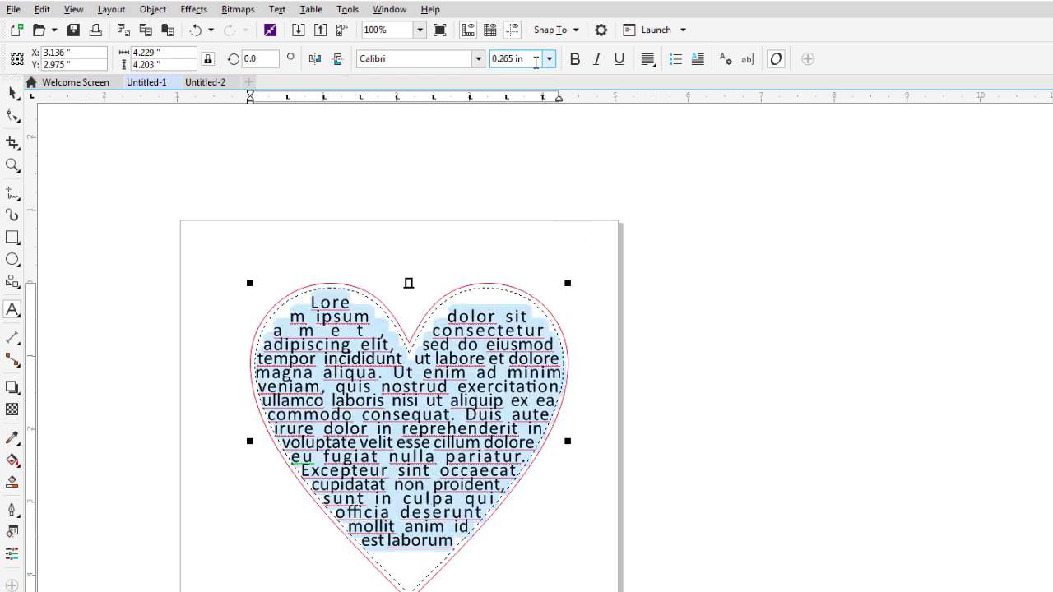
{"action": "type", "text": "."}
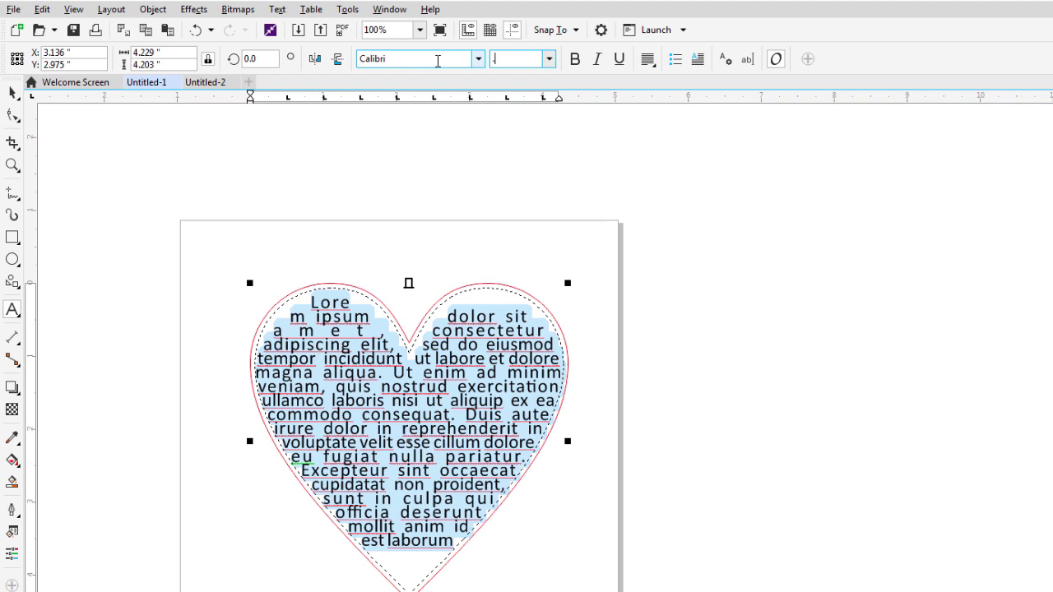
{"action": "type", "text": "275"}
{"action": "key", "text": "Return"}
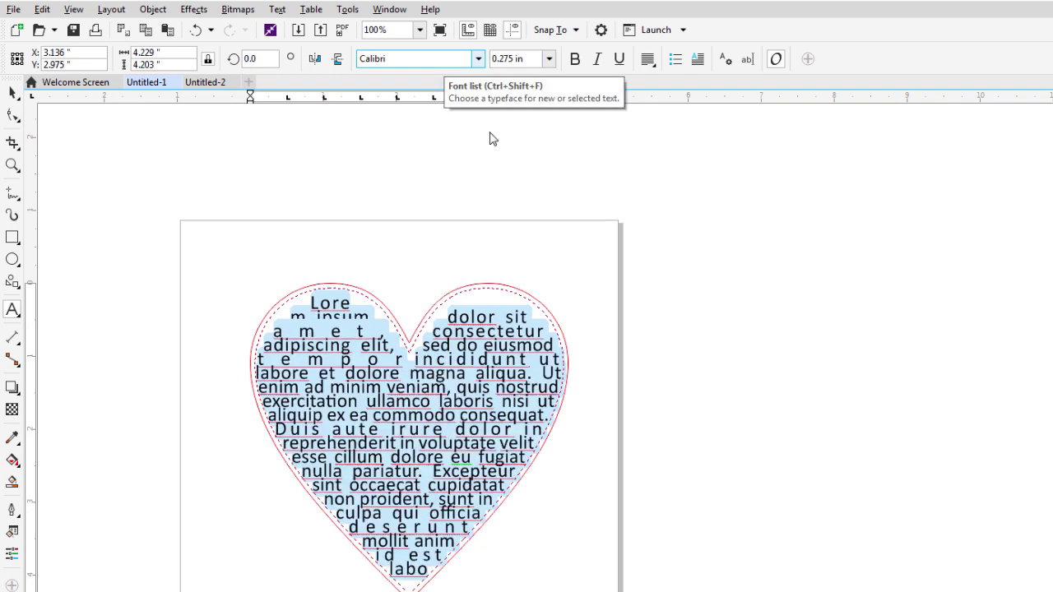
{"action": "left_click", "coordinate": [11, 92]}
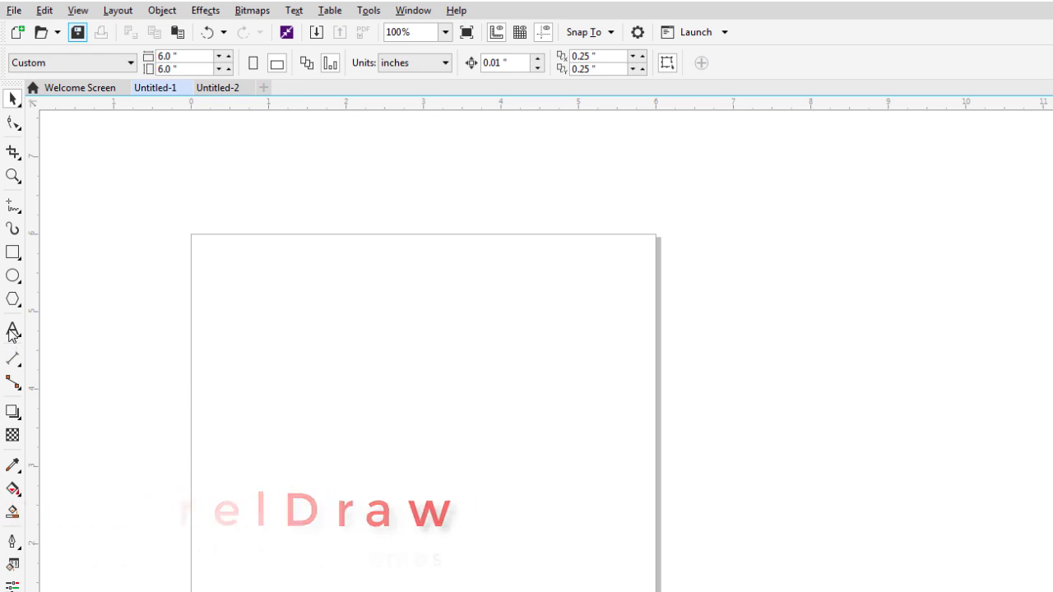
Draw a 2.417 × 2.323 in paragraph text frame on the page.
{"action": "left_click", "coordinate": [12, 330]}
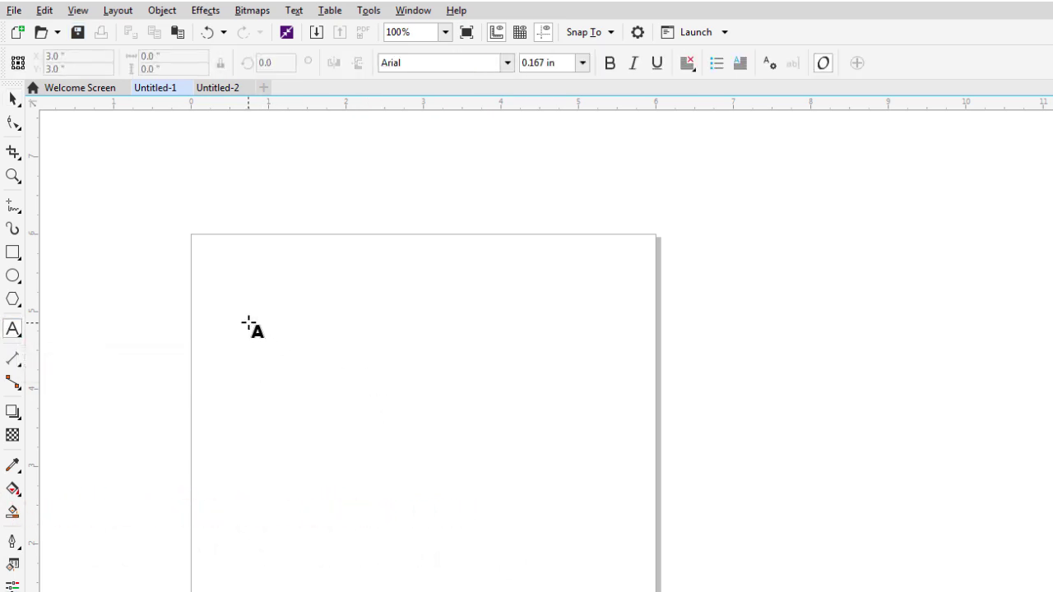
{"action": "left_click_drag", "start_coordinate": [248, 324], "coordinate": [436, 503]}
{"action": "left_click", "coordinate": [12, 99]}
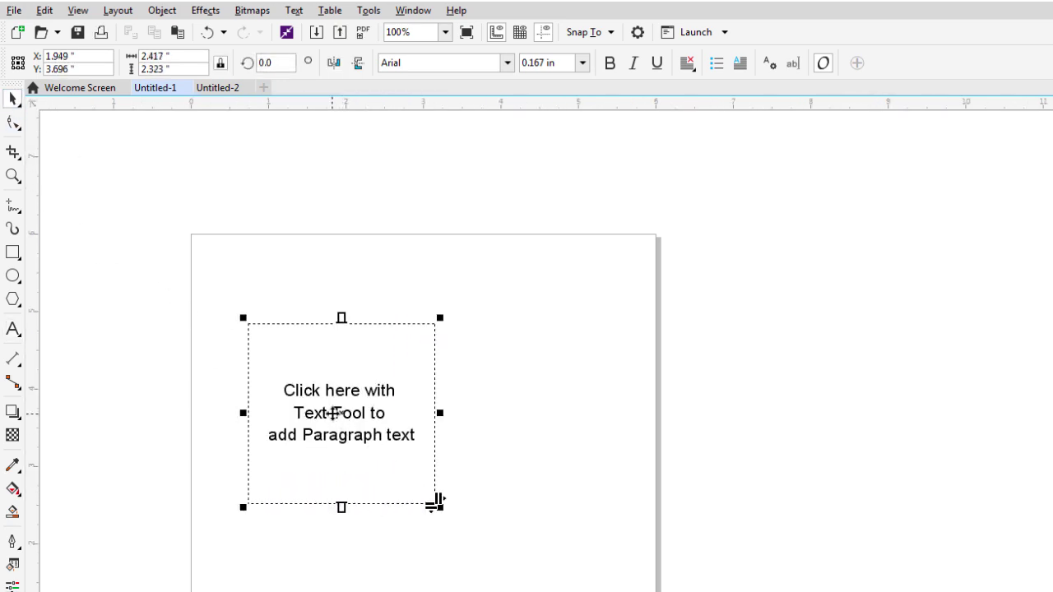
{"action": "key", "text": "Escape"}
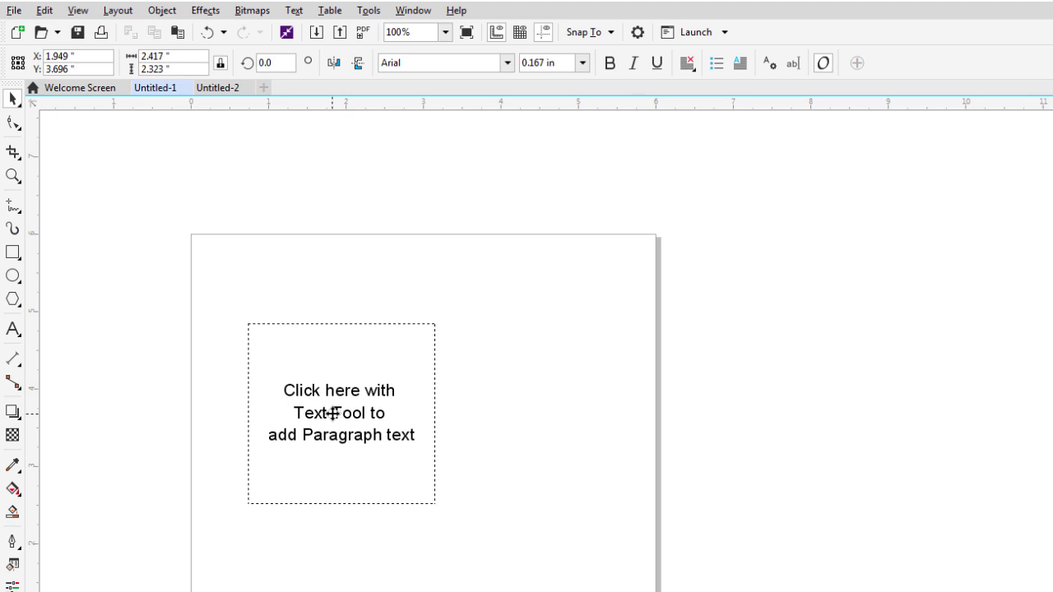
Copy the frame to its right and paste Lorem ipsum into the left frame.
{"action": "left_click_drag", "start_coordinate": [362, 419], "coordinate": [534, 445]}
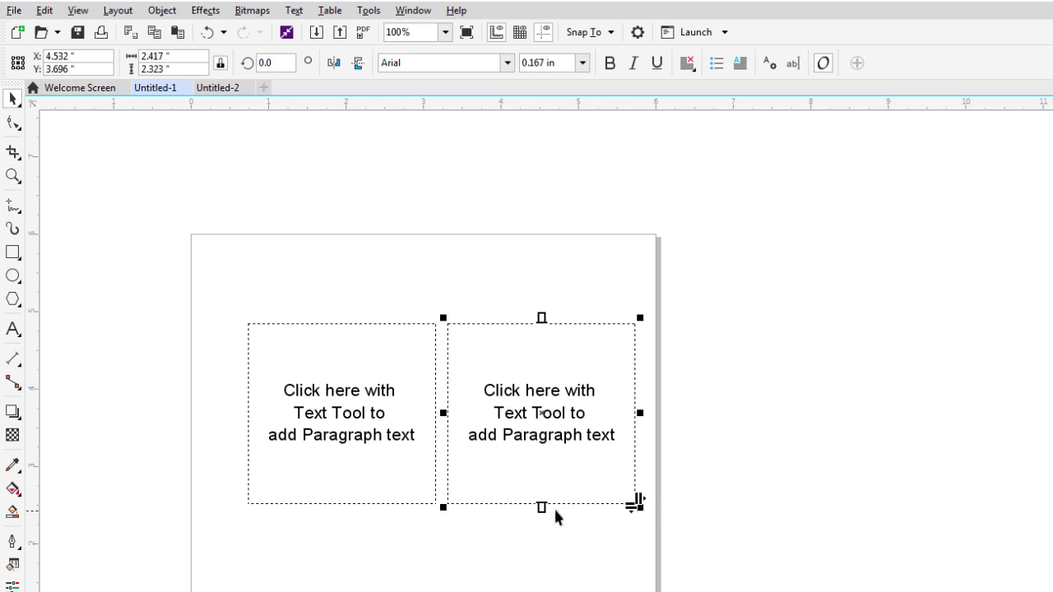
{"action": "left_click", "coordinate": [346, 428]}
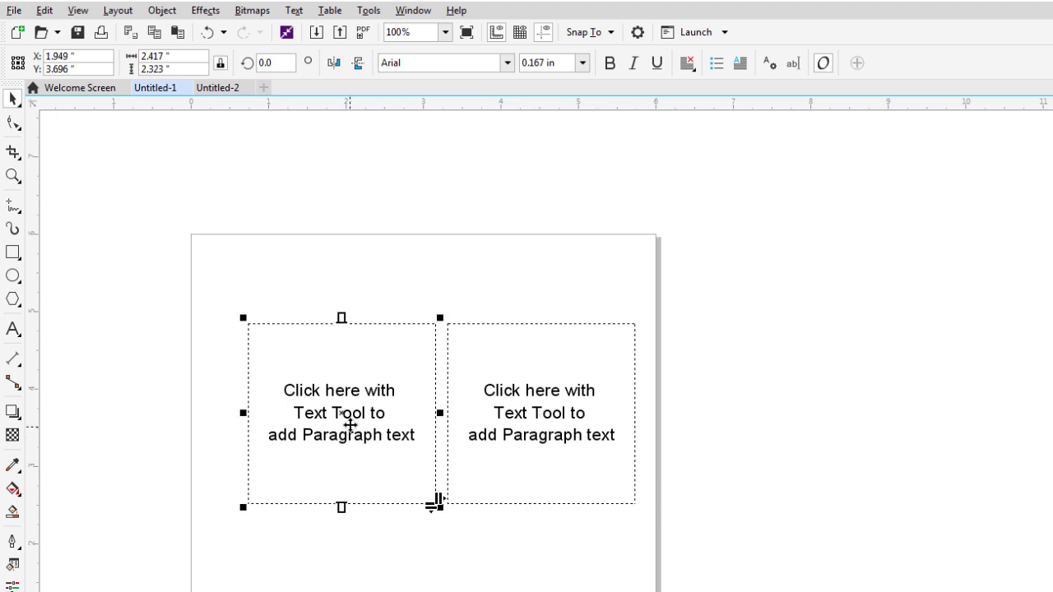
{"action": "double_click", "coordinate": [350, 415]}
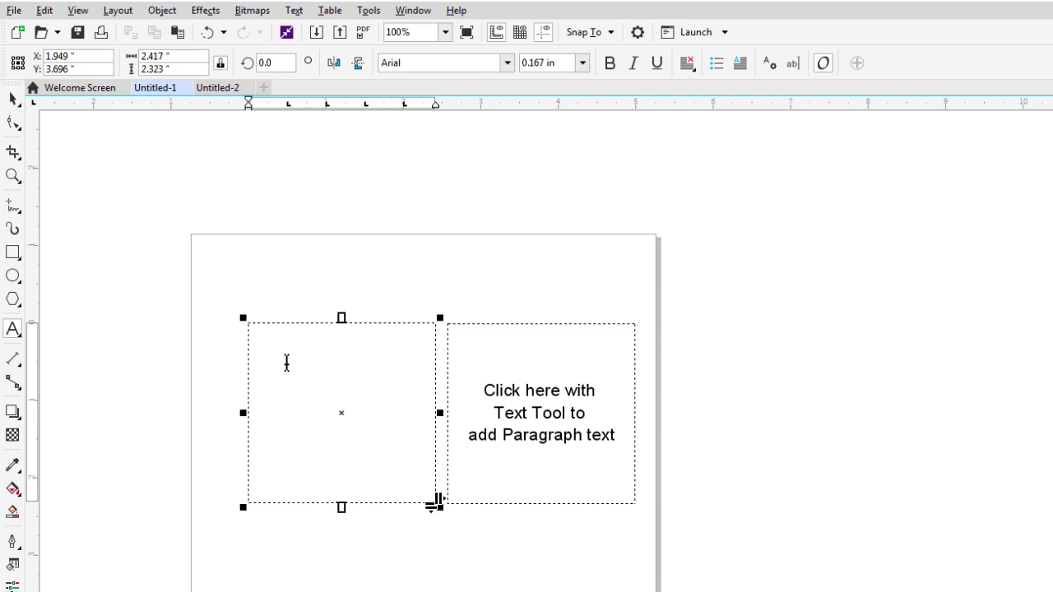
{"action": "key", "text": "ctrl+v"}
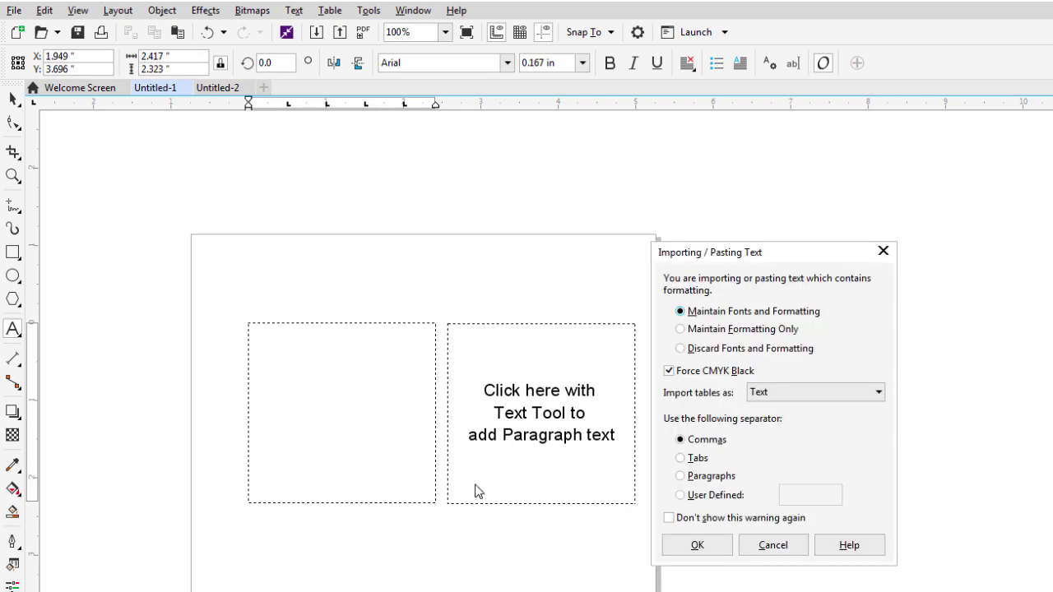
Keep fonts and formatting for the paste, then pick up the left frame's overflowing text.
{"action": "left_click", "coordinate": [689, 542]}
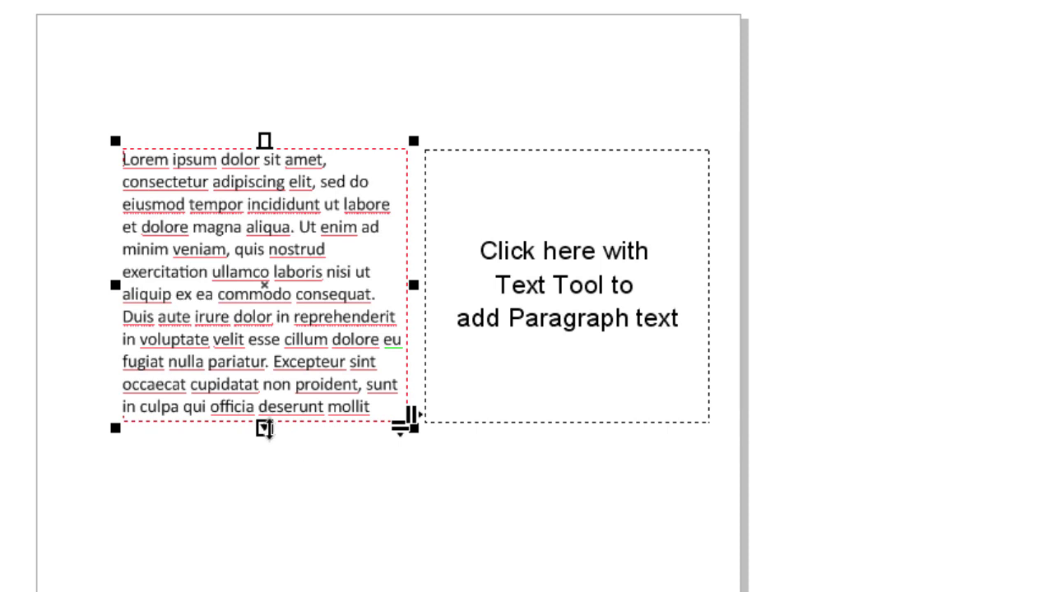
{"action": "left_click", "coordinate": [264, 427]}
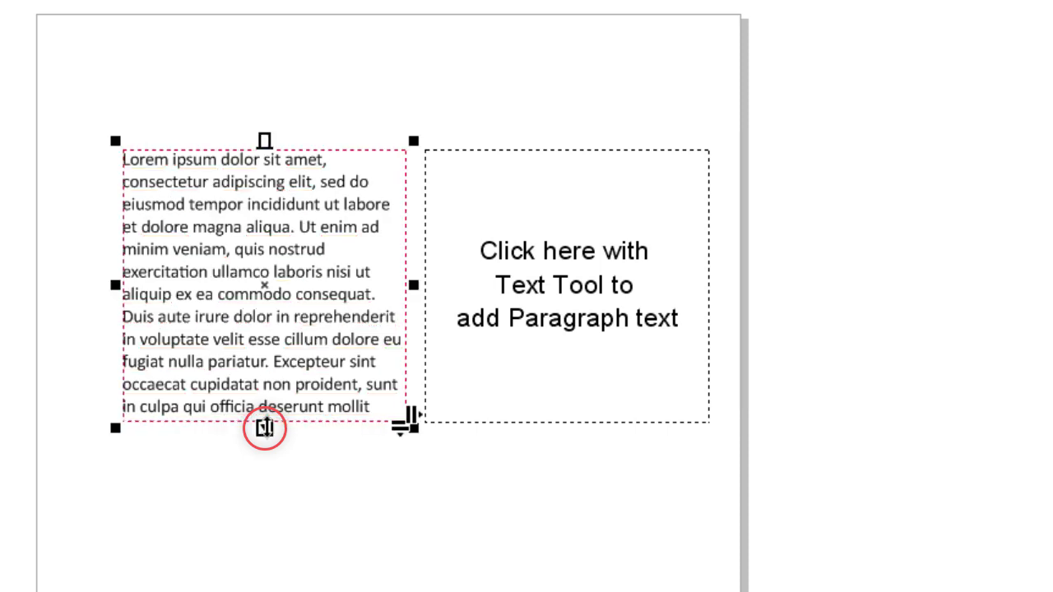
{"action": "left_click", "coordinate": [264, 427]}
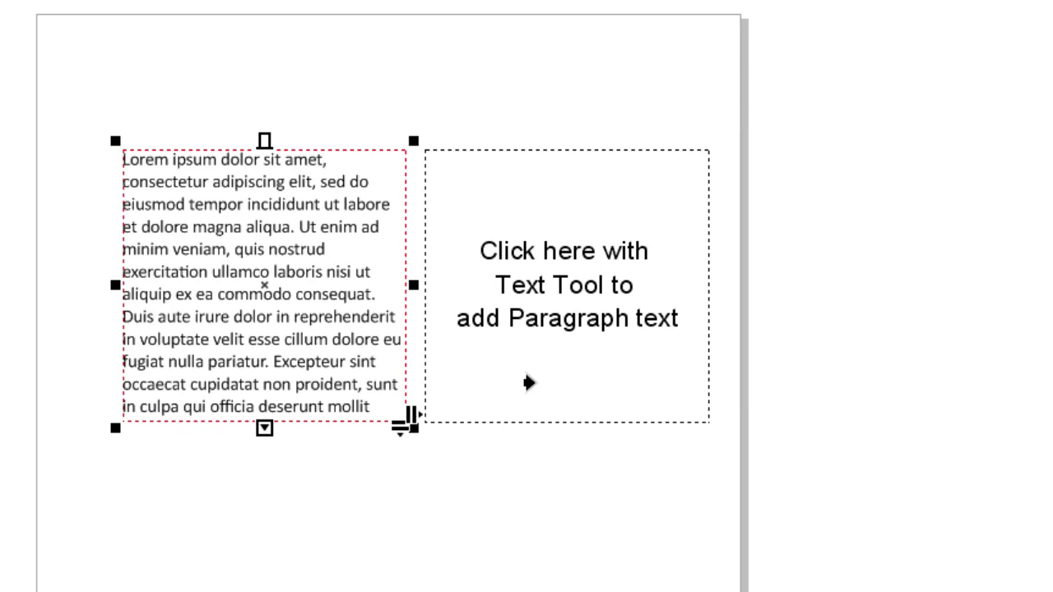
Flow the overflow into the right frame, move and shorten the frames, then undo everything.
{"action": "left_click", "coordinate": [529, 382]}
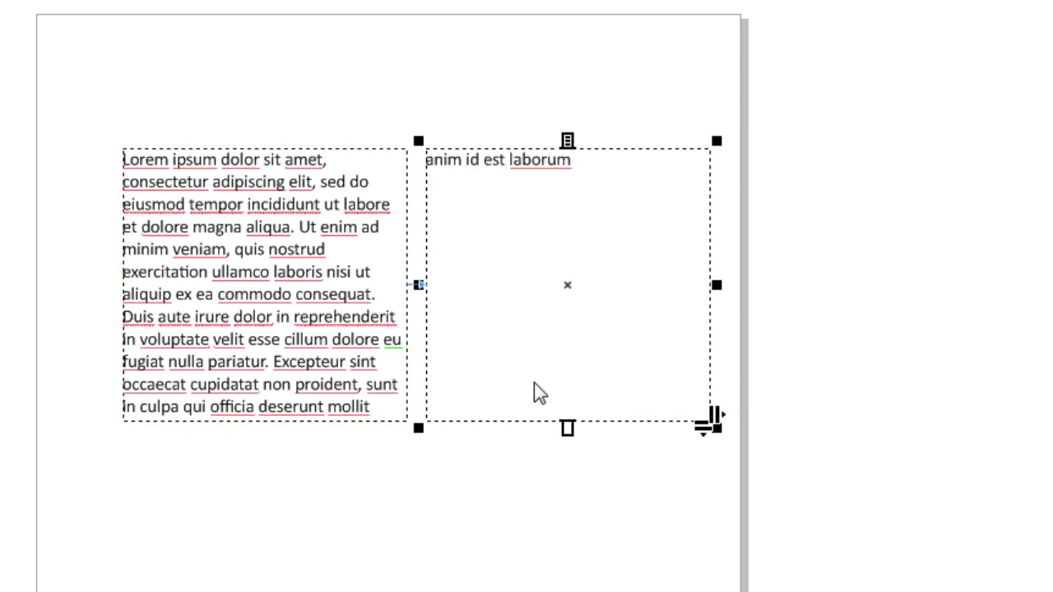
{"action": "left_click_drag", "start_coordinate": [572, 282], "coordinate": [777, 293]}
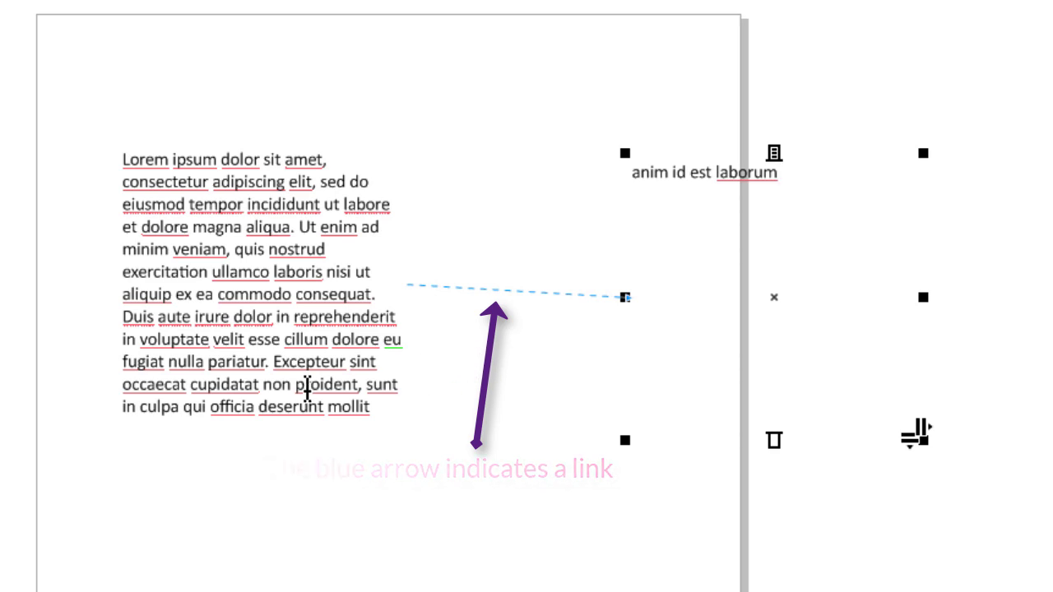
{"action": "double_click", "coordinate": [154, 160]}
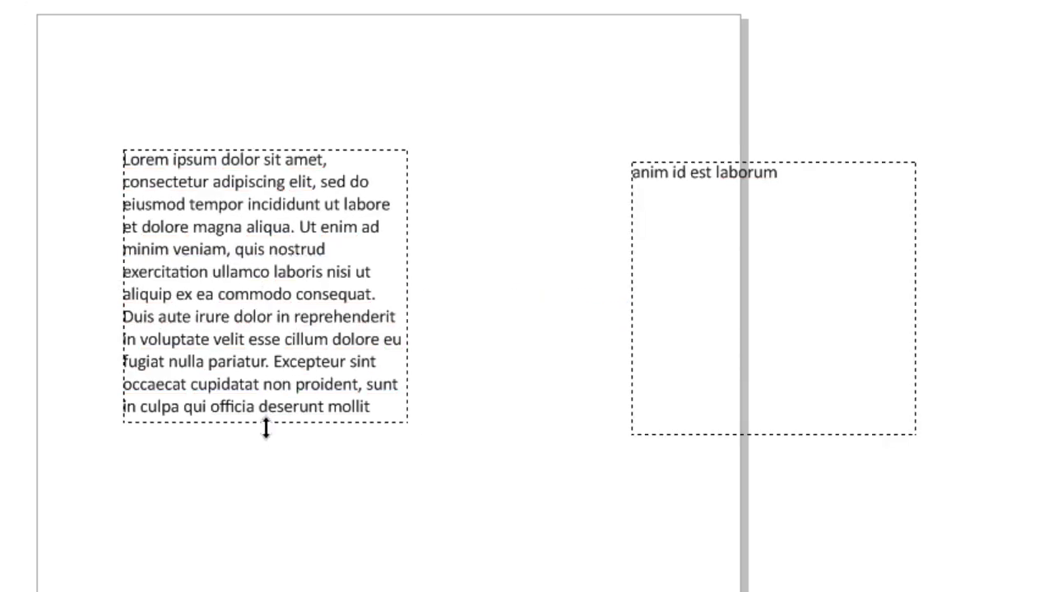
{"action": "left_click_drag", "start_coordinate": [266, 428], "coordinate": [274, 371]}
{"action": "left_click_drag", "start_coordinate": [358, 405], "coordinate": [362, 387]}
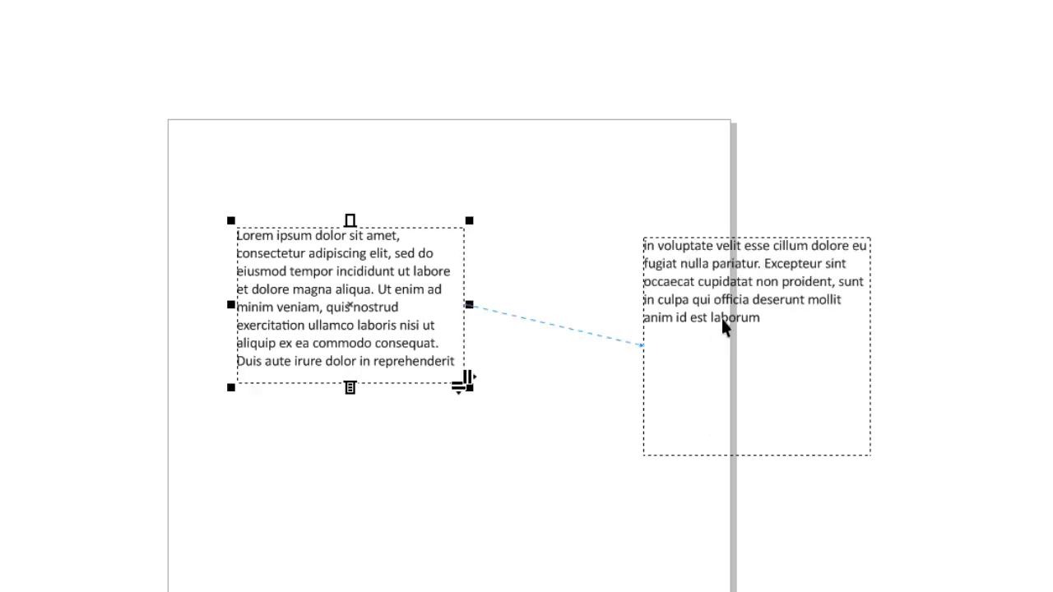
{"action": "key", "text": "ctrl+z"}
{"action": "key", "text": "ctrl+z"}
{"action": "key", "text": "ctrl+z"}
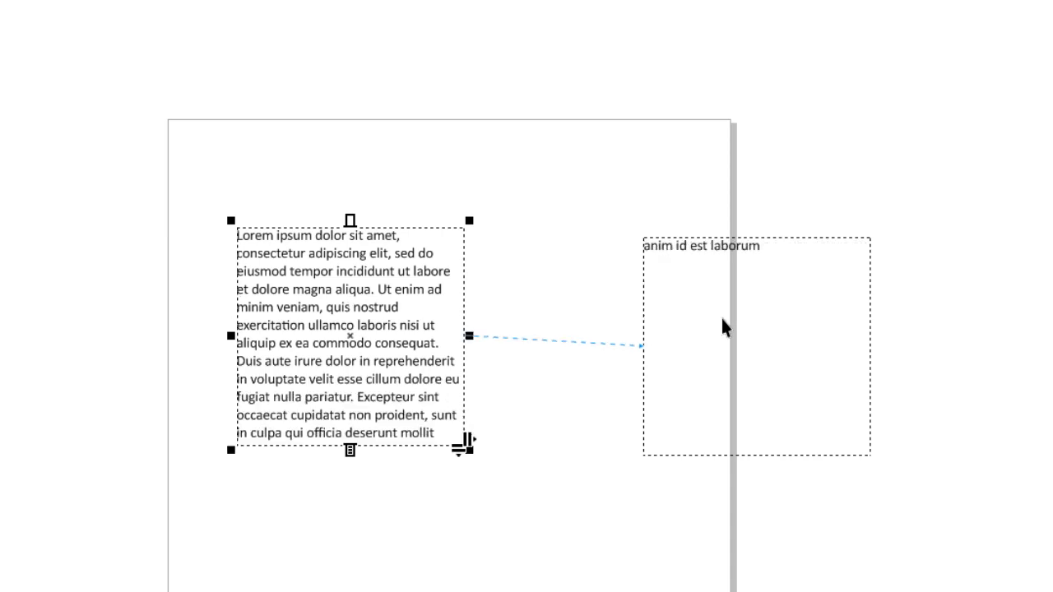
{"action": "key", "text": "ctrl+z"}
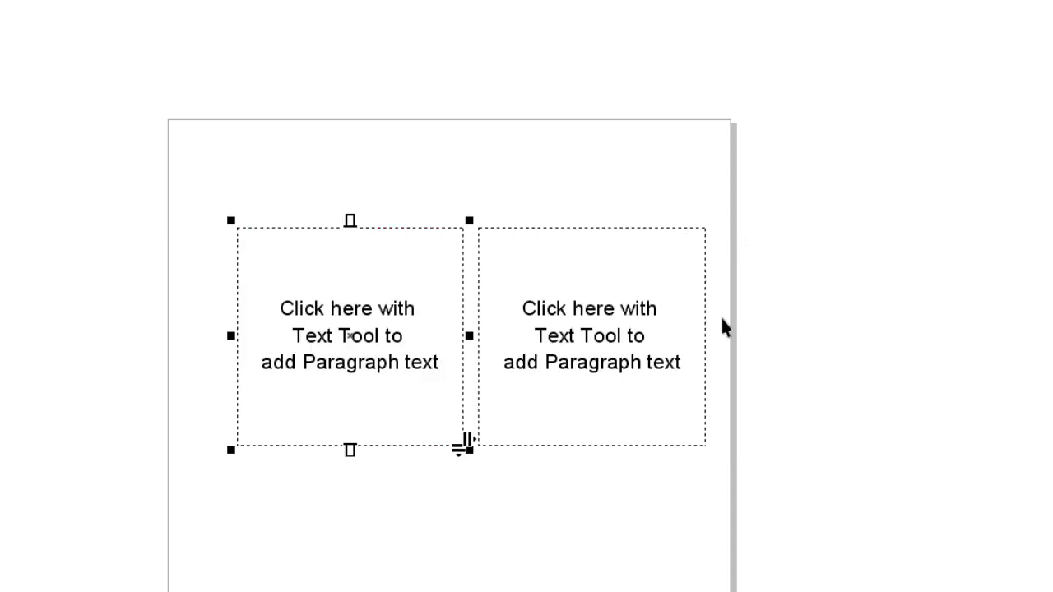
Move the right frame farther right and paste Lorem ipsum into it with formatting kept.
{"action": "left_click", "coordinate": [589, 450]}
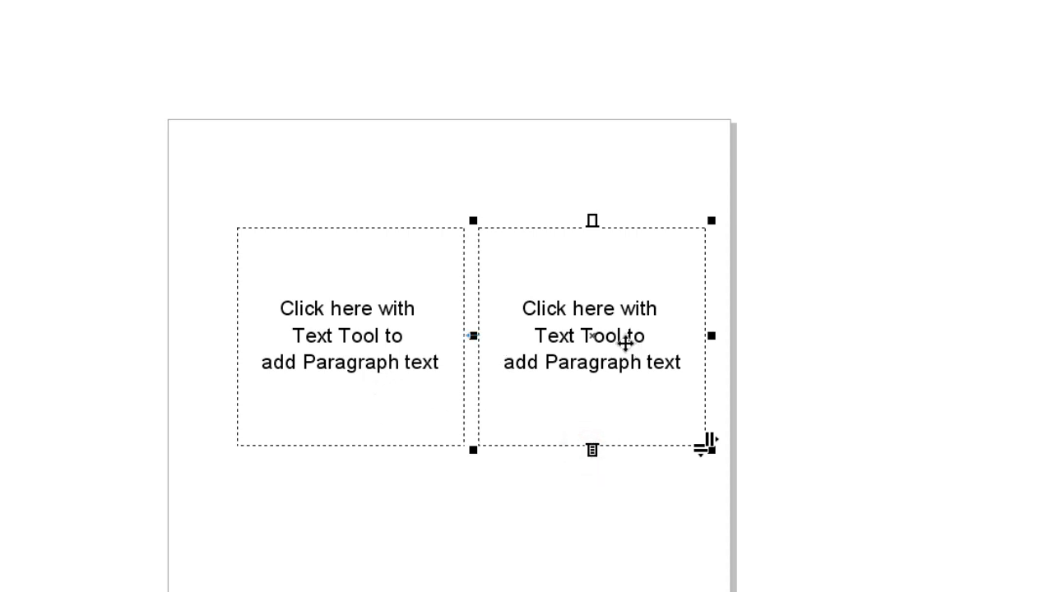
{"action": "left_click_drag", "start_coordinate": [623, 341], "coordinate": [763, 352]}
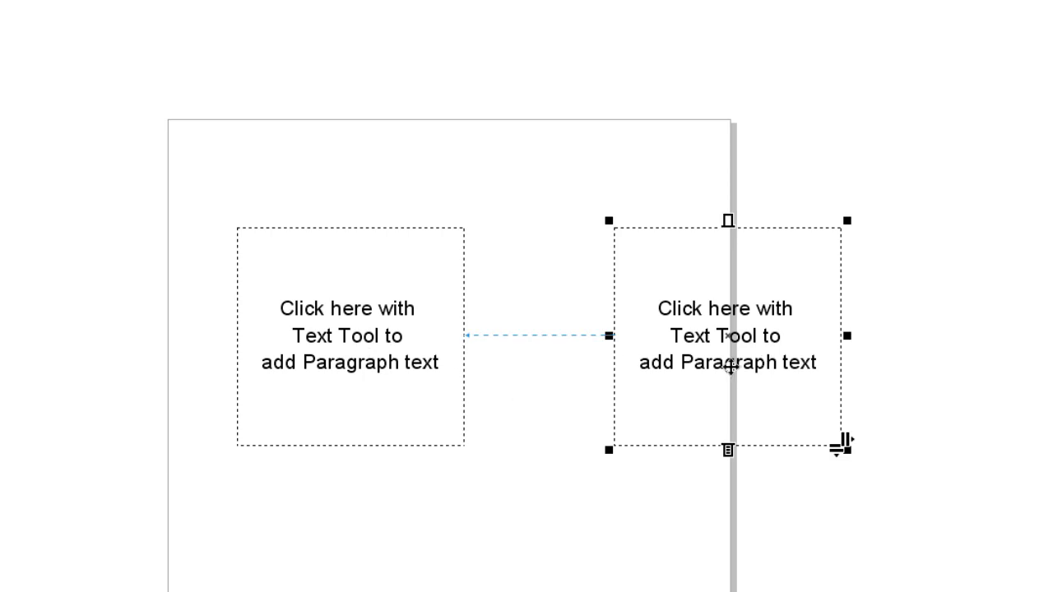
{"action": "double_click", "coordinate": [730, 367]}
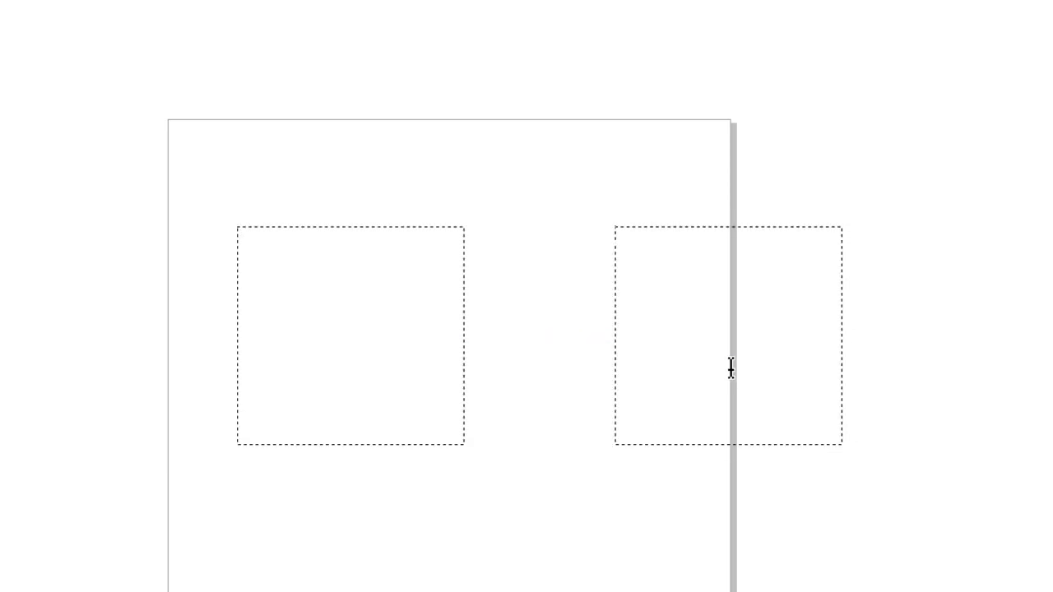
{"action": "key", "text": "ctrl+v"}
{"action": "left_click", "coordinate": [740, 495]}
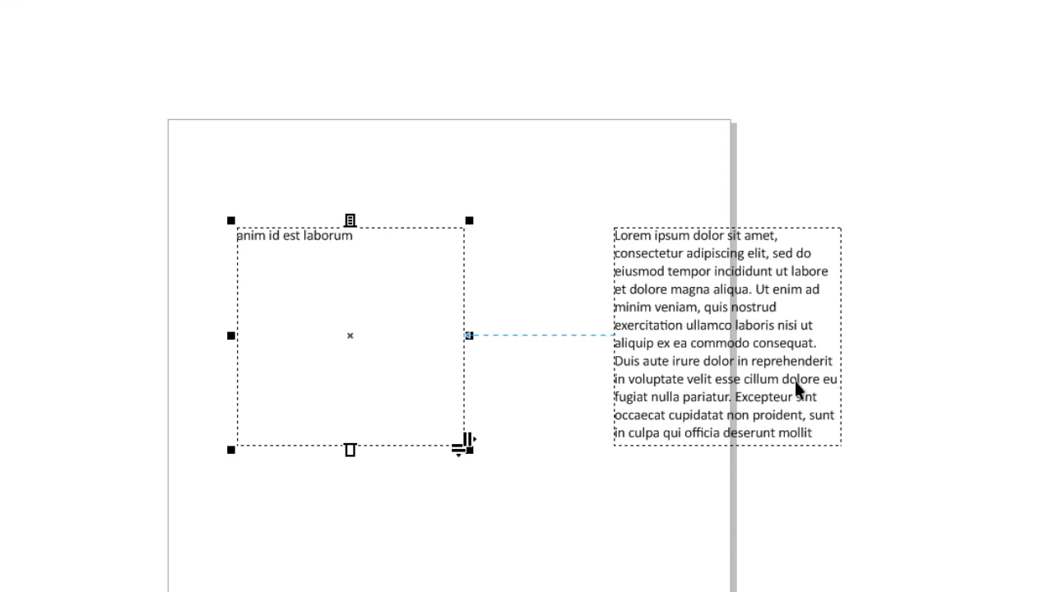
Change the right frame's height to reflow the text, then reselect the linked frames.
{"action": "left_click", "coordinate": [794, 403]}
{"action": "left_click_drag", "start_coordinate": [728, 451], "coordinate": [734, 369]}
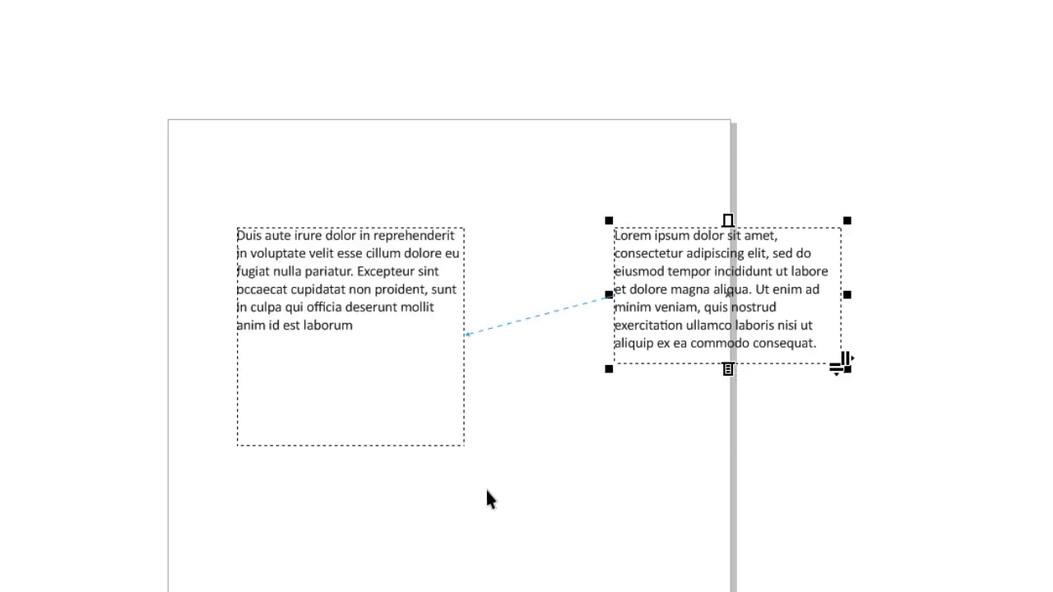
{"action": "left_click", "coordinate": [411, 448]}
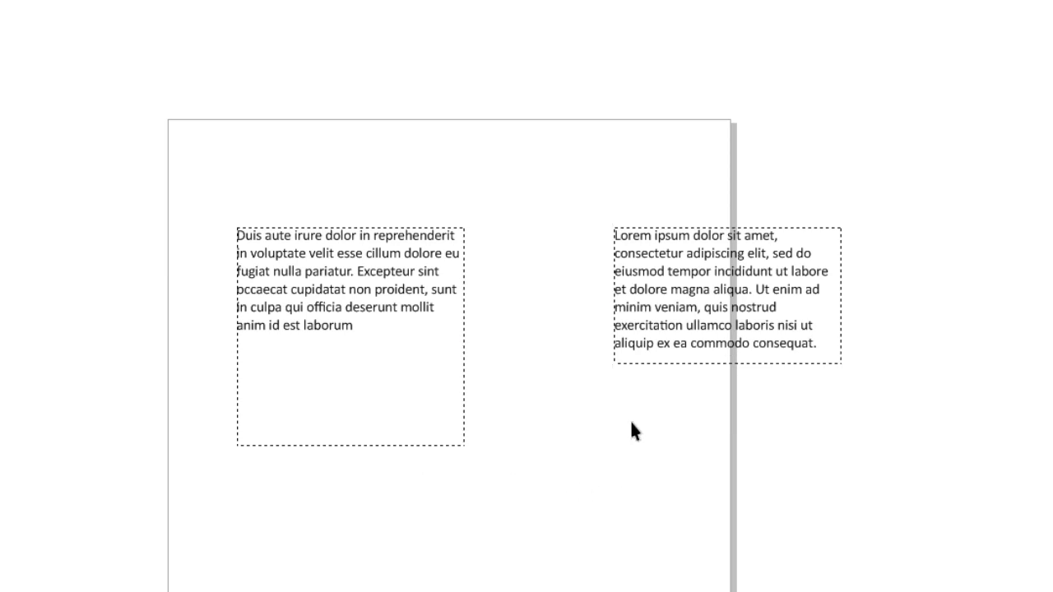
{"action": "left_click", "coordinate": [408, 440]}
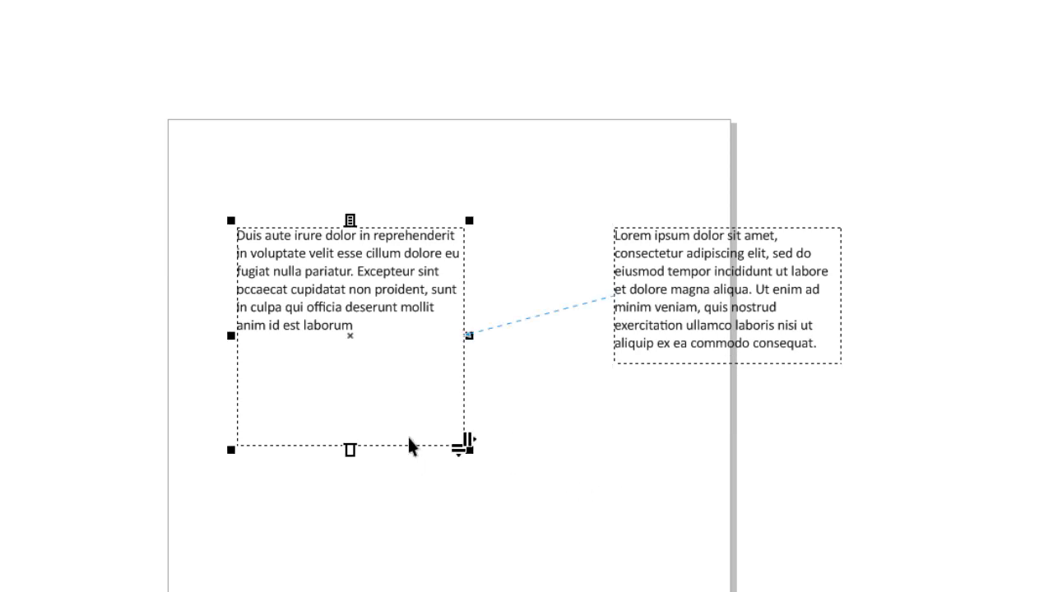
{"action": "left_click", "coordinate": [719, 367]}
{"action": "left_click", "coordinate": [719, 368]}
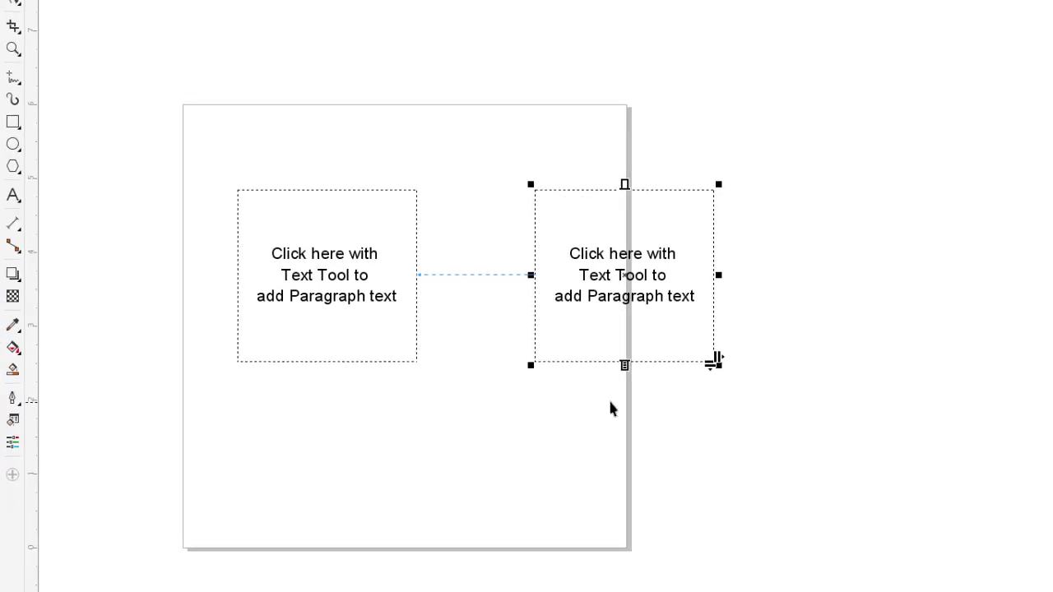
Delete the right frame and draw a new linked frame toward the lower right.
{"action": "key", "text": "Delete"}
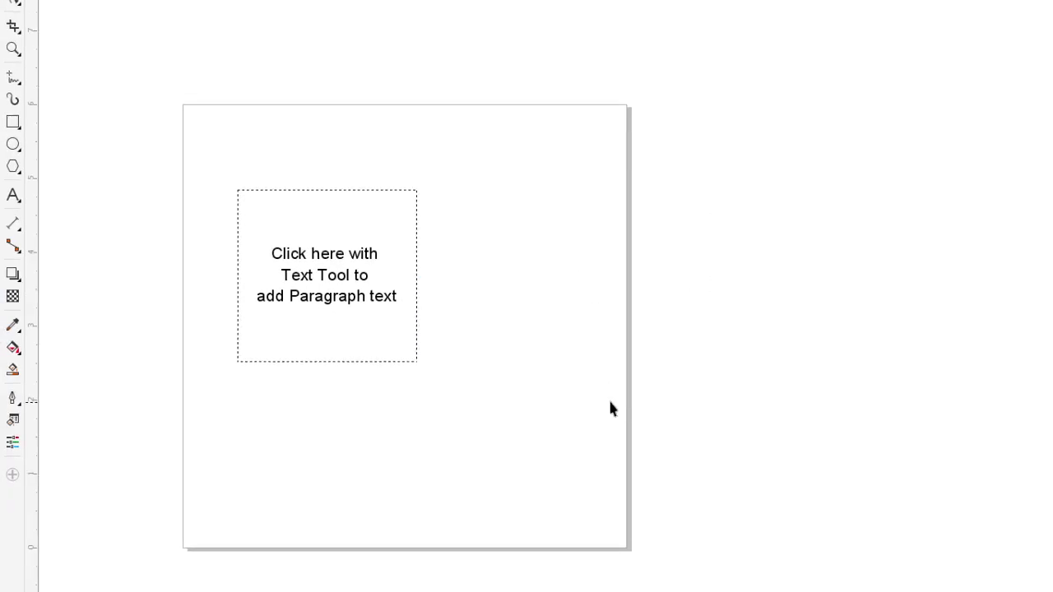
{"action": "left_click", "coordinate": [314, 362]}
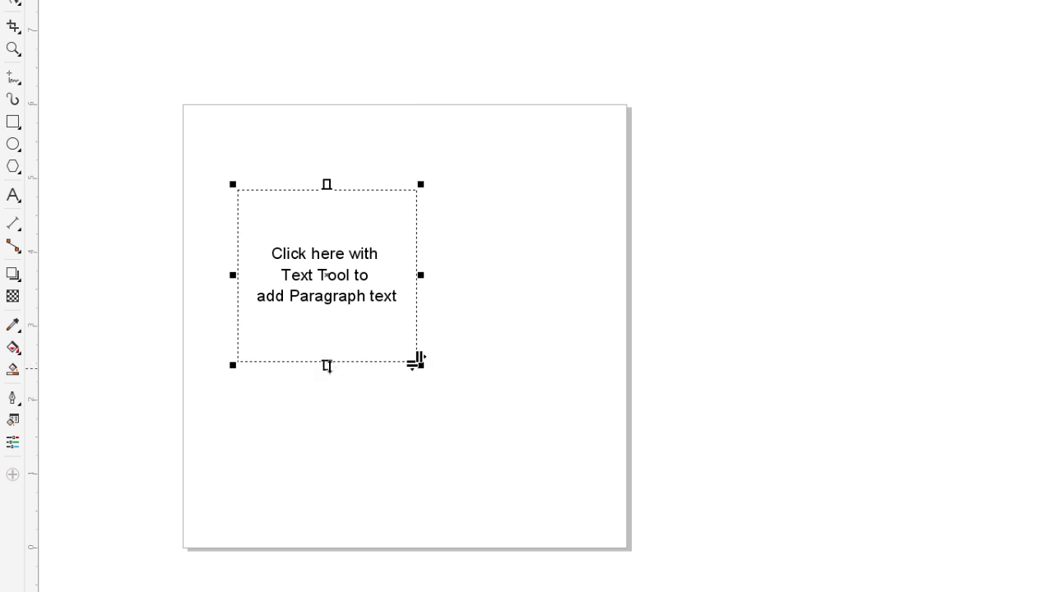
{"action": "left_click", "coordinate": [326, 364]}
{"action": "left_click_drag", "start_coordinate": [326, 363], "coordinate": [596, 531]}
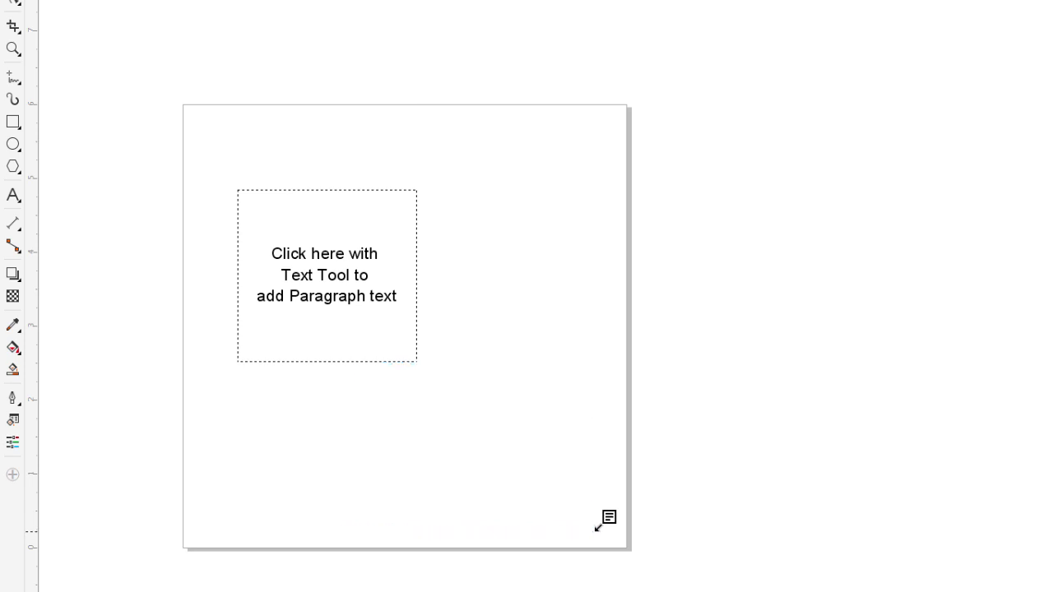
{"action": "left_click_drag", "start_coordinate": [598, 527], "coordinate": [597, 531]}
{"action": "left_click_drag", "start_coordinate": [494, 442], "coordinate": [594, 490]}
Paste Lorem ipsum into the upper frame, maintaining fonts and formatting.
{"action": "left_click", "coordinate": [313, 296]}
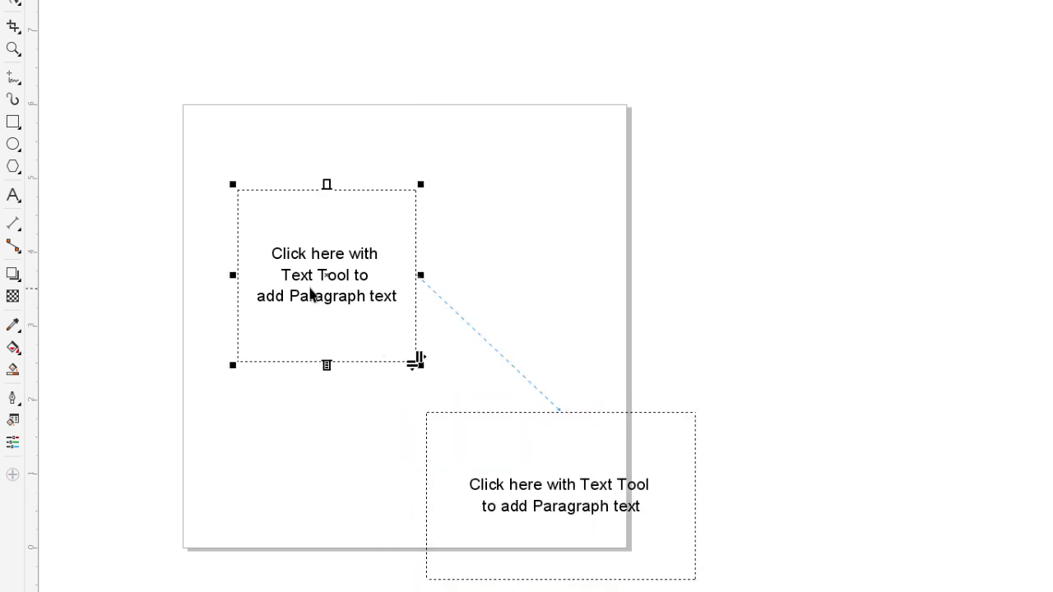
{"action": "double_click", "coordinate": [311, 294]}
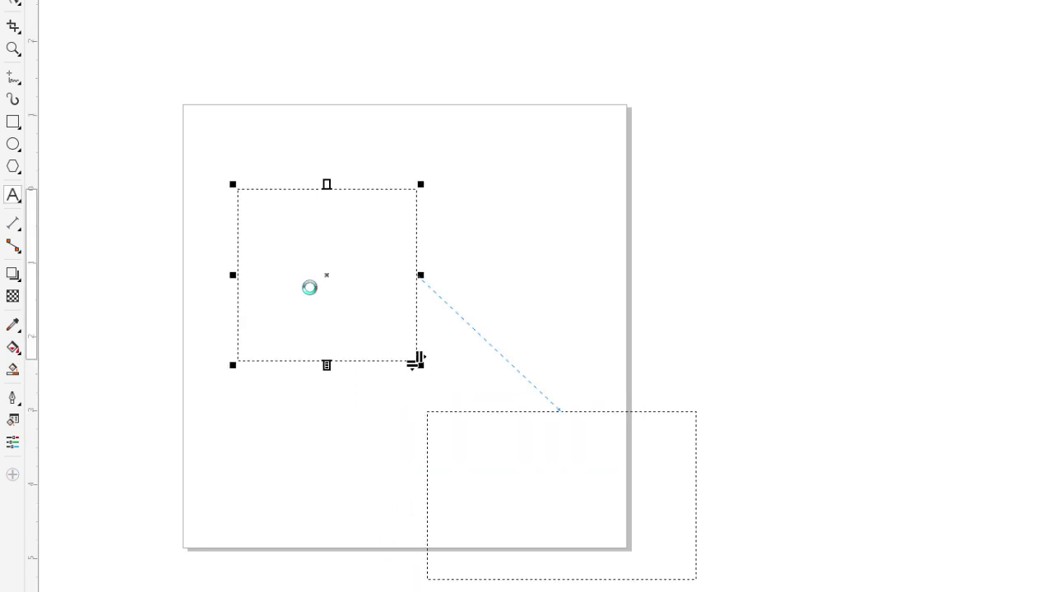
{"action": "key", "text": "ctrl+v"}
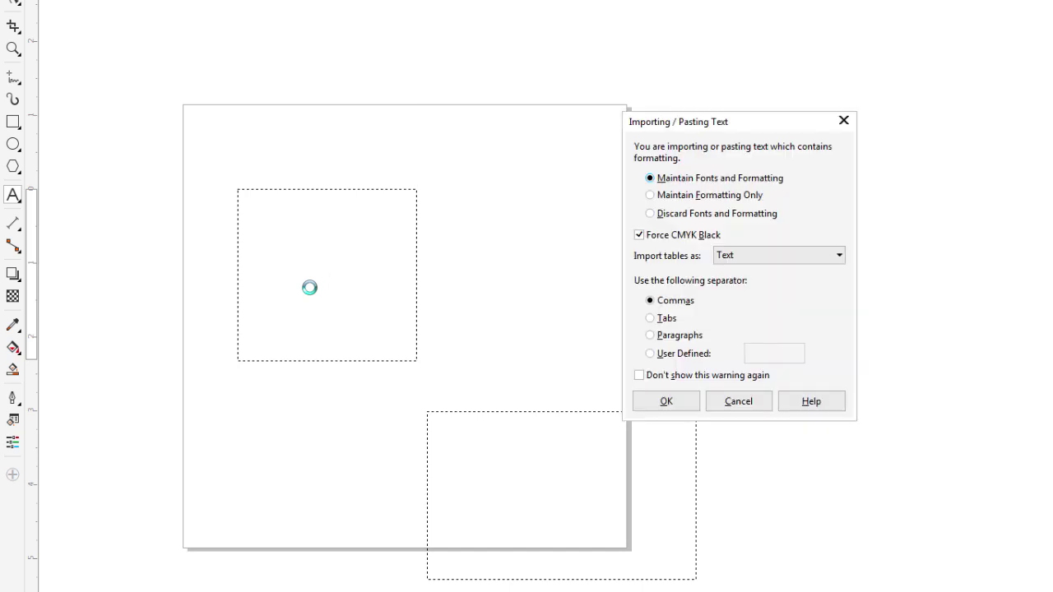
{"action": "left_click", "coordinate": [696, 403]}
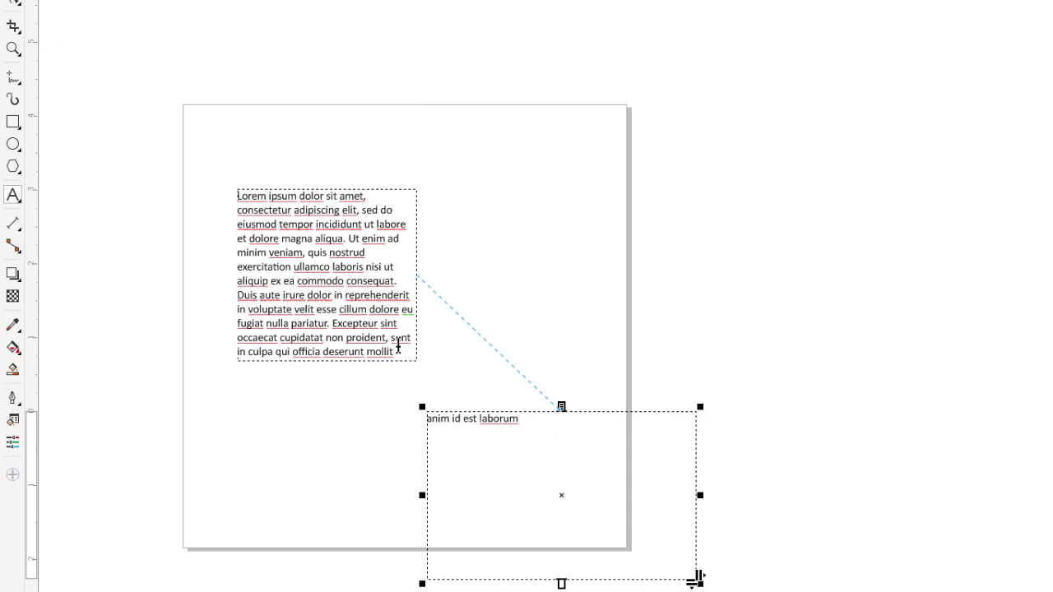
Enlarge the first frame's text to 0.25 in.
{"action": "left_click_drag", "start_coordinate": [398, 350], "coordinate": [236, 194]}
{"action": "key", "text": "ctrl+c"}
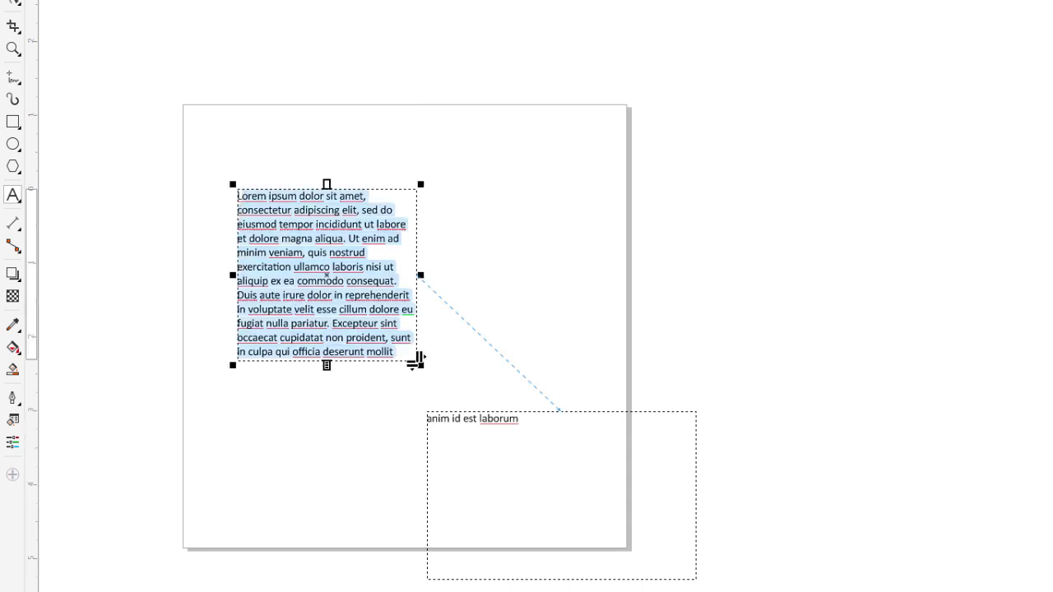
{"action": "left_click", "coordinate": [555, 1]}
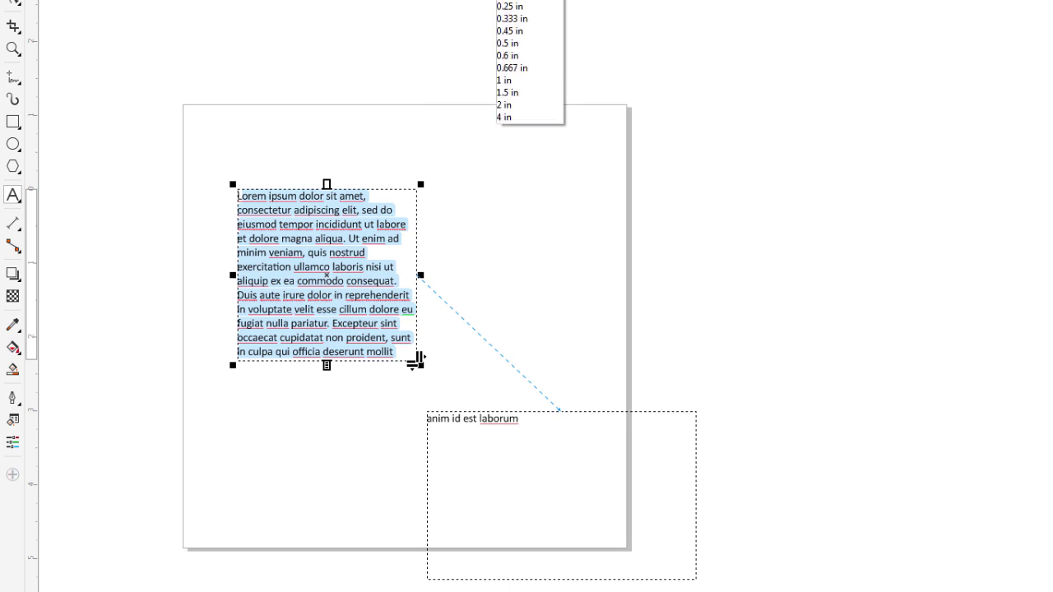
{"action": "left_click", "coordinate": [519, 7]}
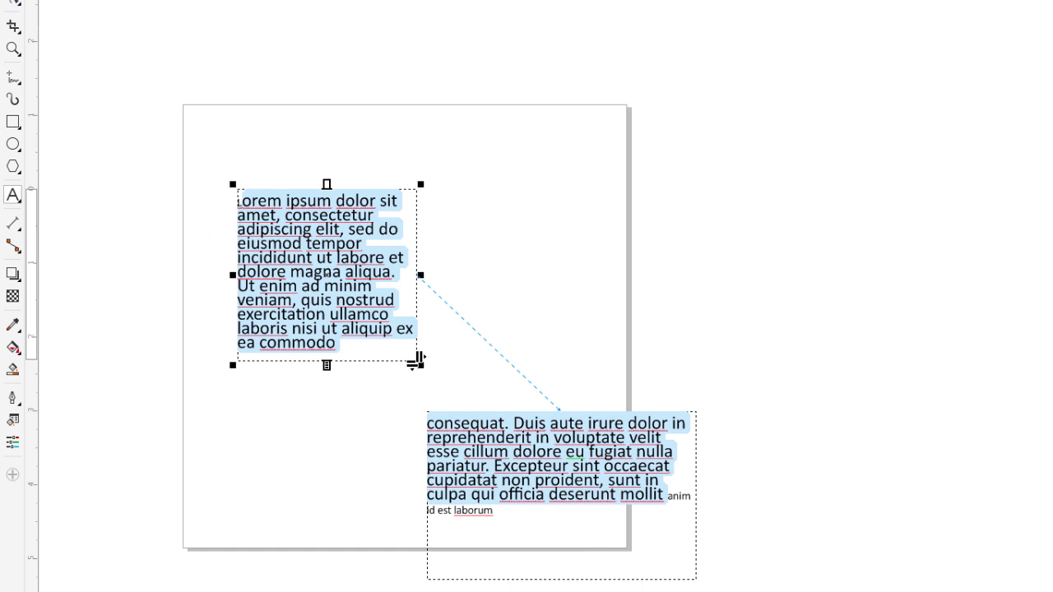
{"action": "left_click", "coordinate": [385, 222]}
{"action": "key", "text": "Escape"}
Shorten the lower linked frame from the bottom and select its text.
{"action": "left_click", "coordinate": [693, 471]}
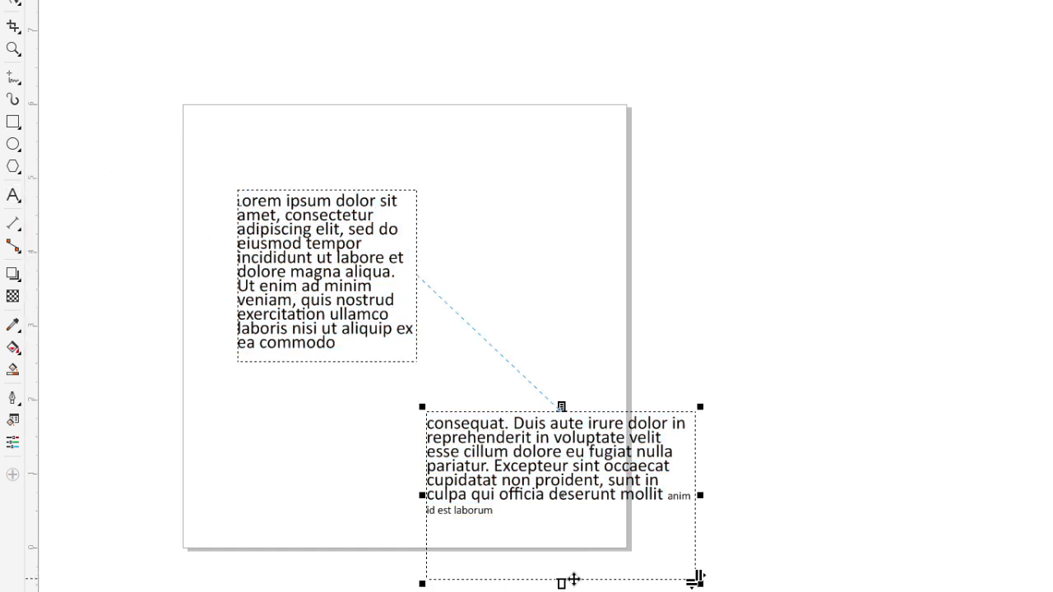
{"action": "left_click_drag", "start_coordinate": [560, 579], "coordinate": [562, 528]}
{"action": "left_click", "coordinate": [696, 521]}
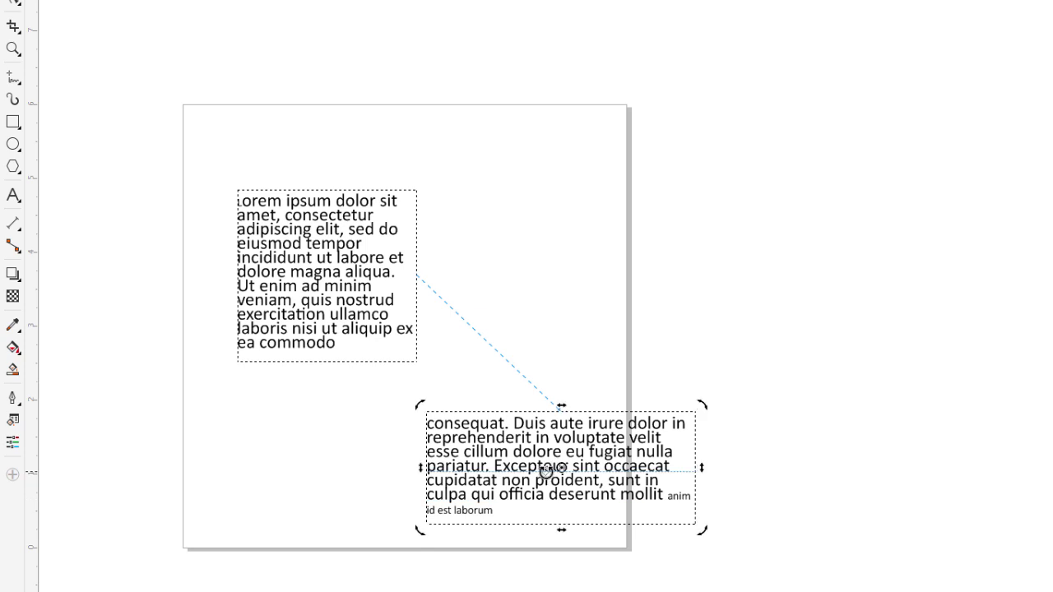
{"action": "double_click", "coordinate": [510, 509]}
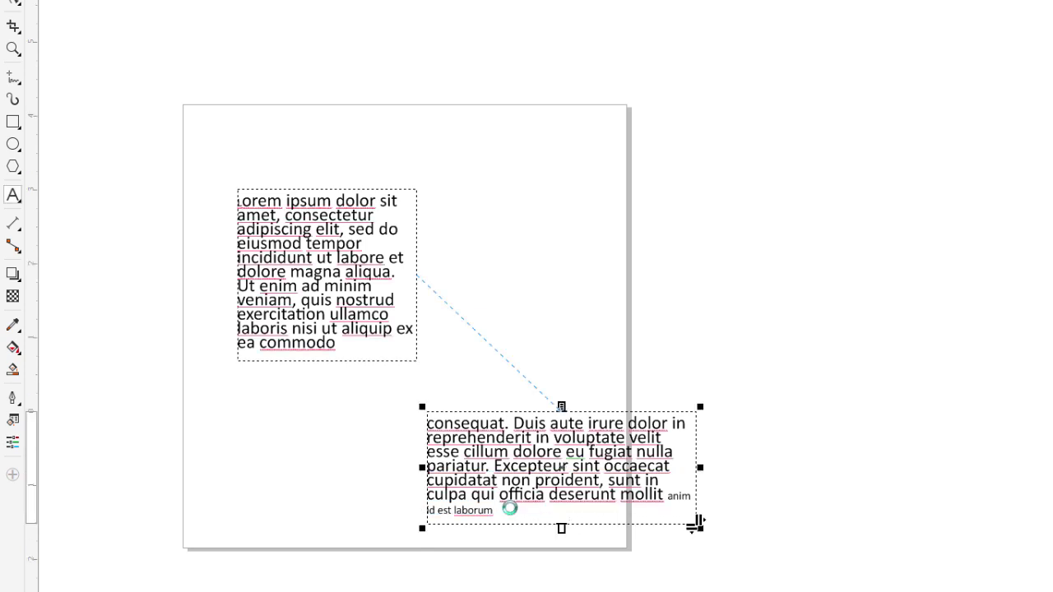
{"action": "left_click_drag", "start_coordinate": [696, 521], "coordinate": [422, 444]}
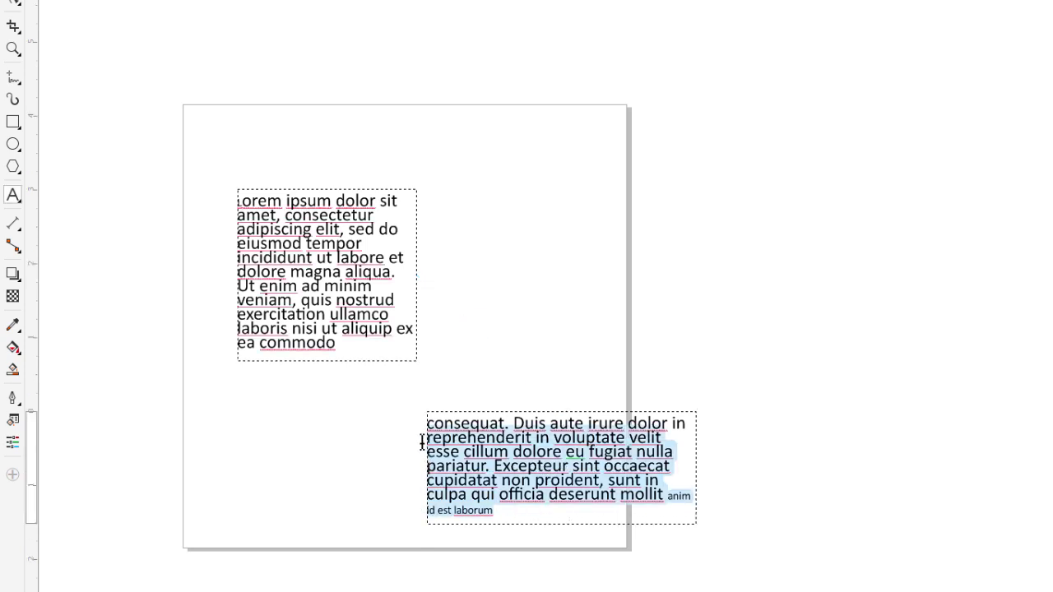
{"action": "left_click", "coordinate": [507, 506]}
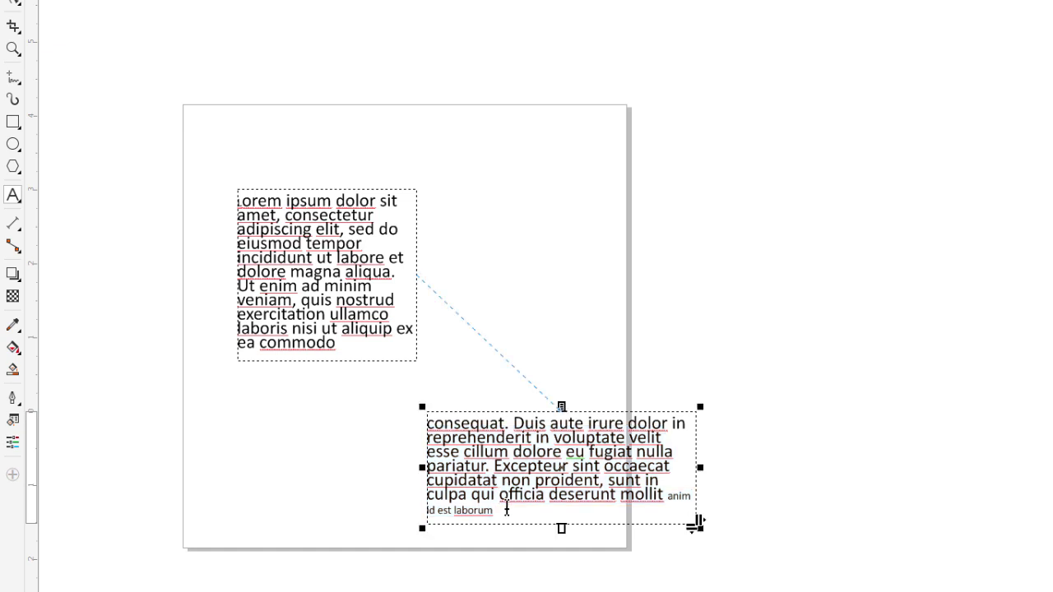
{"action": "left_click_drag", "start_coordinate": [507, 510], "coordinate": [422, 422]}
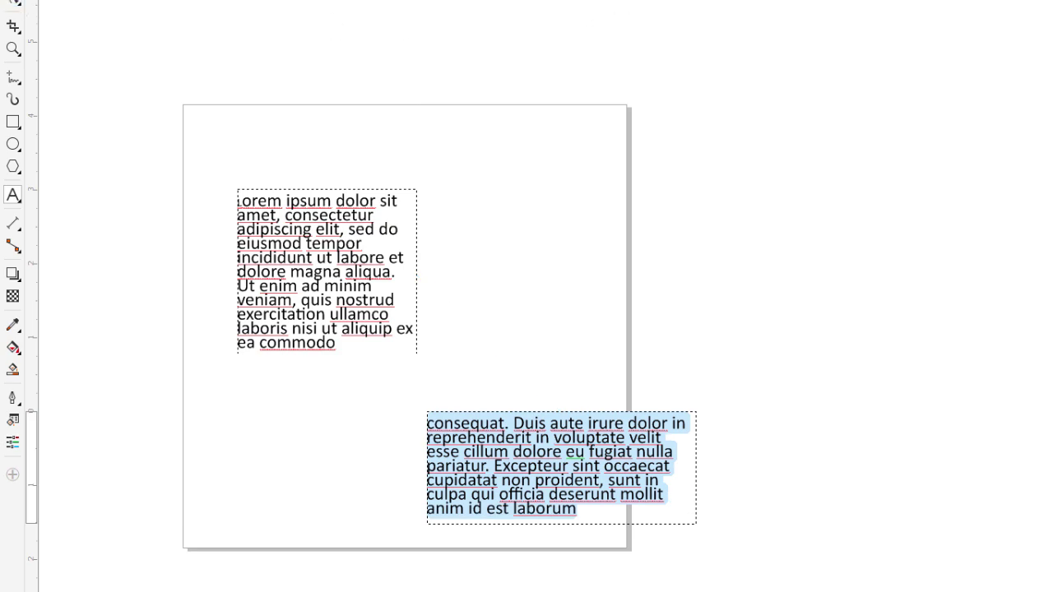
{"action": "key", "text": "Escape"}
Widen the upper frame to the right and move the lower frame further onto the page.
{"action": "left_click", "coordinate": [400, 282]}
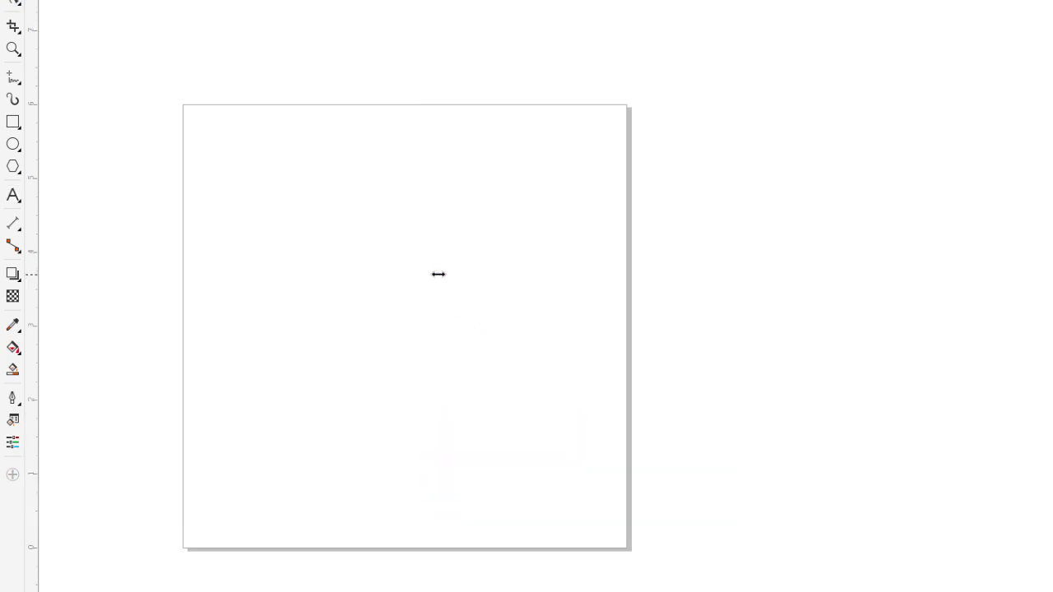
{"action": "left_click_drag", "start_coordinate": [437, 274], "coordinate": [528, 277]}
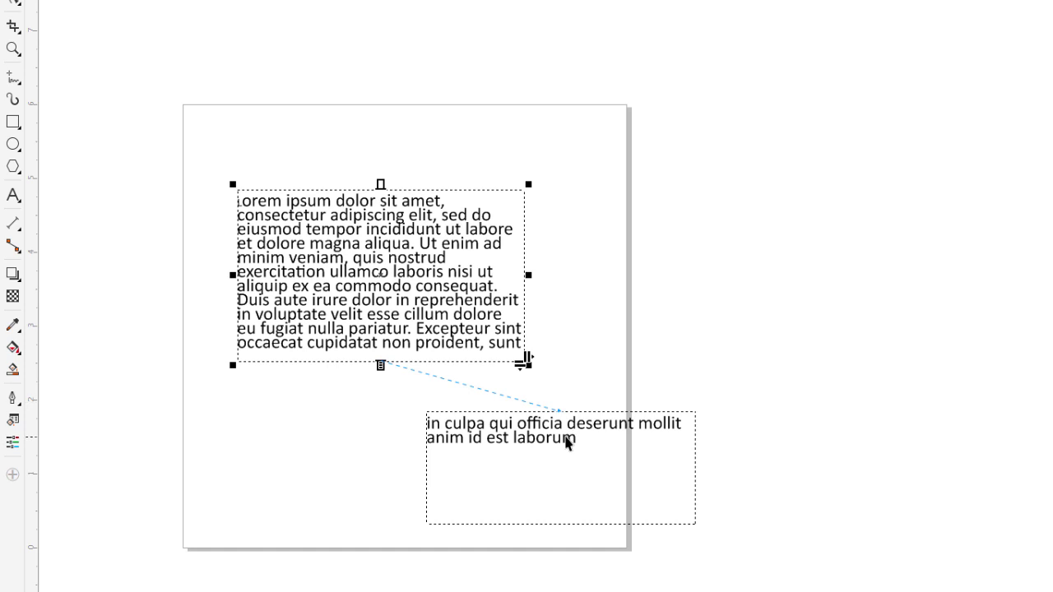
{"action": "left_click_drag", "start_coordinate": [567, 442], "coordinate": [403, 403]}
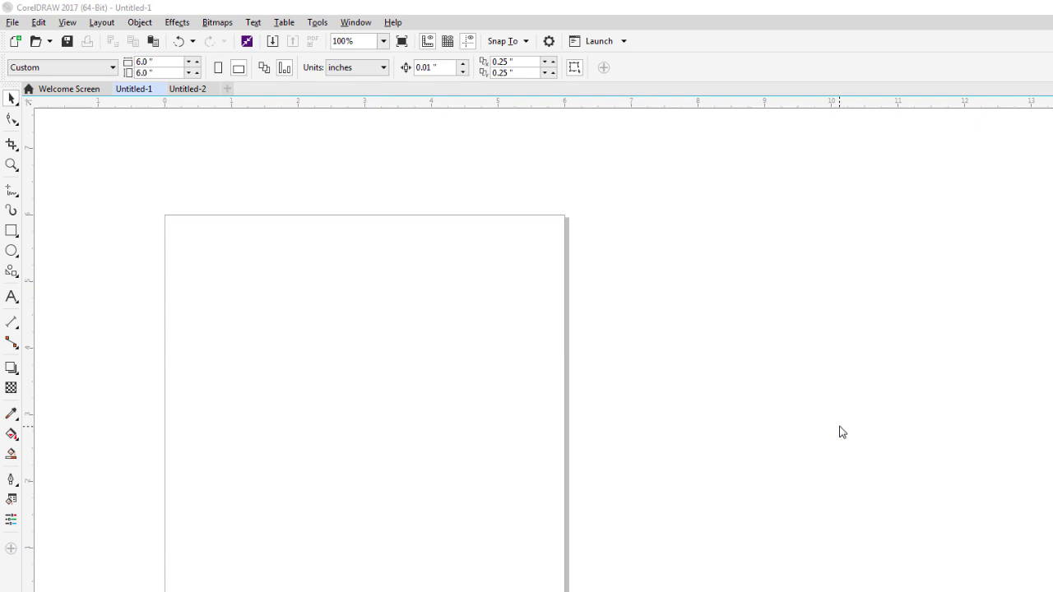
Draw a new paragraph frame and paste Lorem ipsum with its original formatting.
{"action": "left_click", "coordinate": [11, 298]}
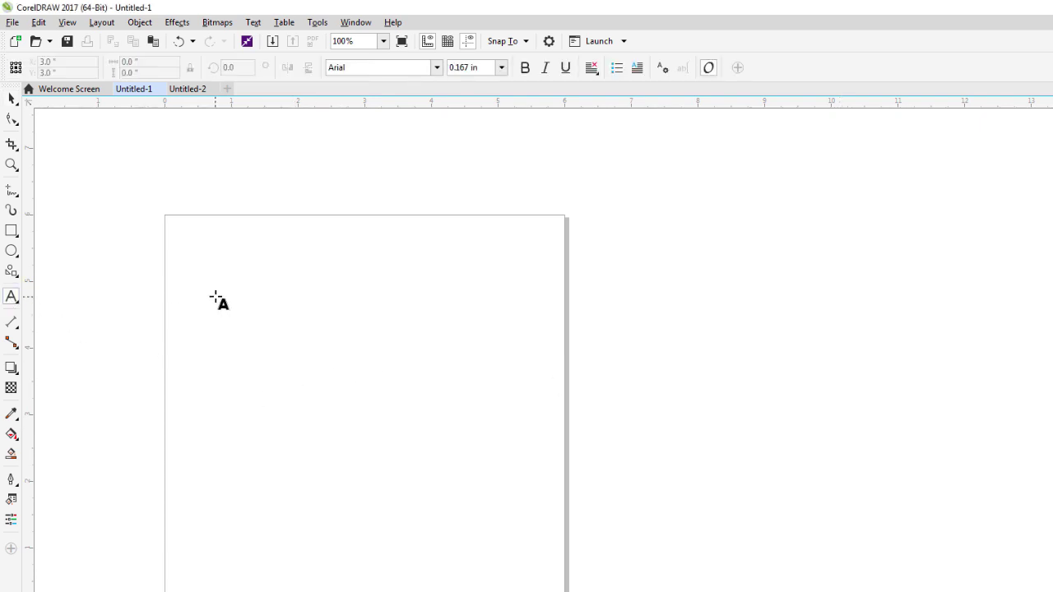
{"action": "left_click_drag", "start_coordinate": [214, 297], "coordinate": [481, 520]}
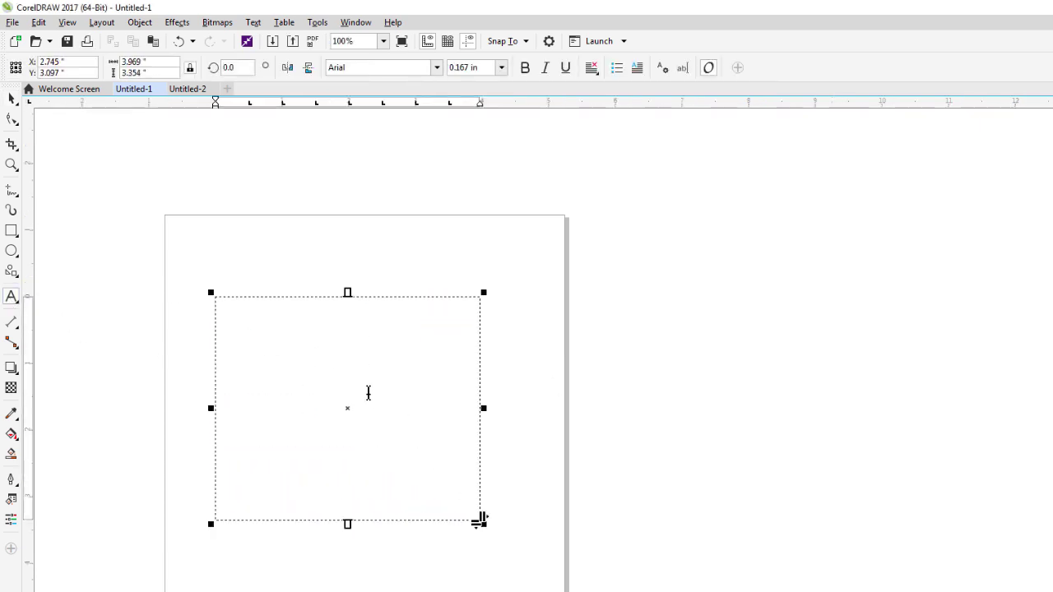
{"action": "key", "text": "ctrl+v"}
{"action": "left_click", "coordinate": [598, 486]}
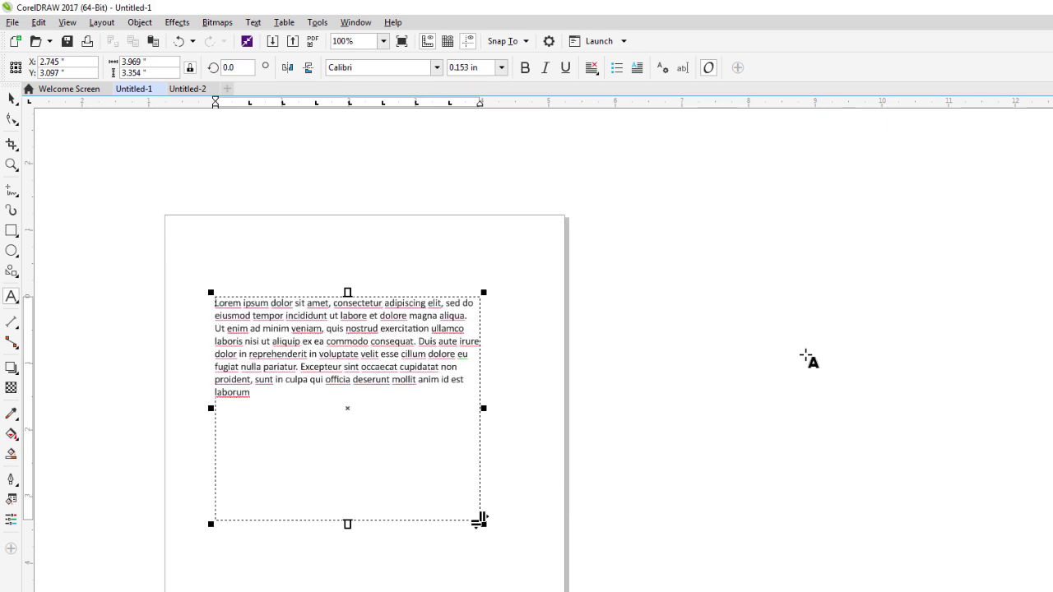
In Text Properties, try each alignment, settle on Left, and select the whole paragraph.
{"action": "key", "text": "ctrl+t"}
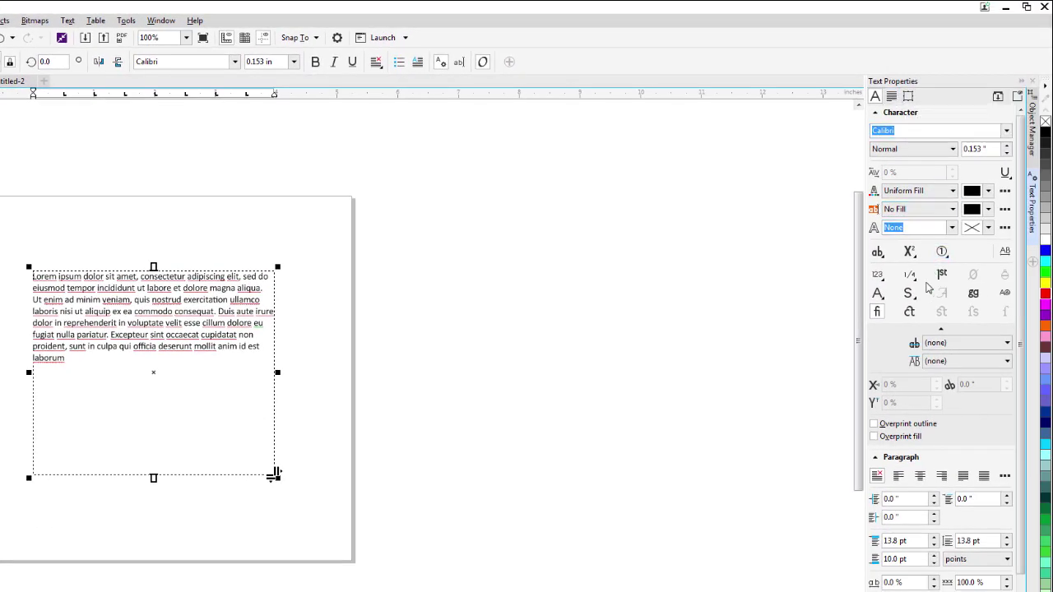
{"action": "left_click", "coordinate": [898, 476]}
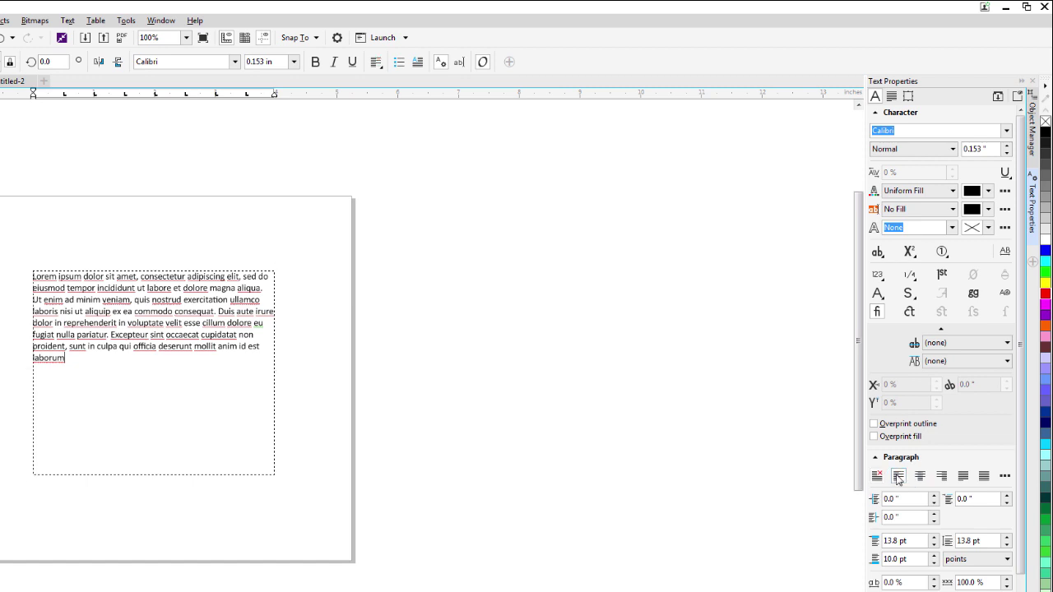
{"action": "left_click", "coordinate": [925, 477]}
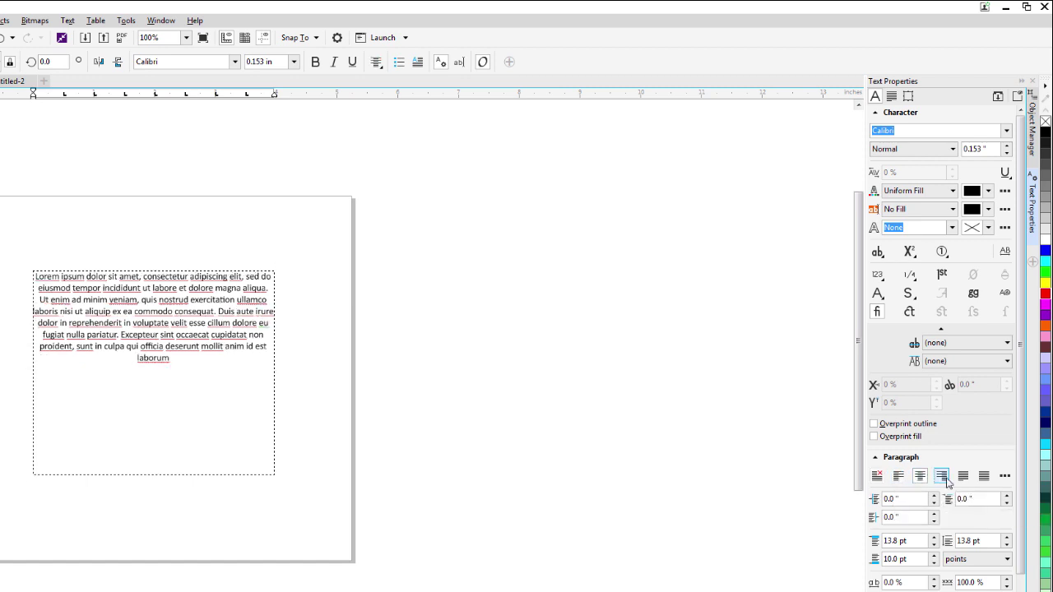
{"action": "left_click", "coordinate": [945, 479]}
{"action": "left_click", "coordinate": [919, 478]}
{"action": "left_click", "coordinate": [899, 477]}
{"action": "left_click_drag", "start_coordinate": [87, 361], "coordinate": [42, 275]}
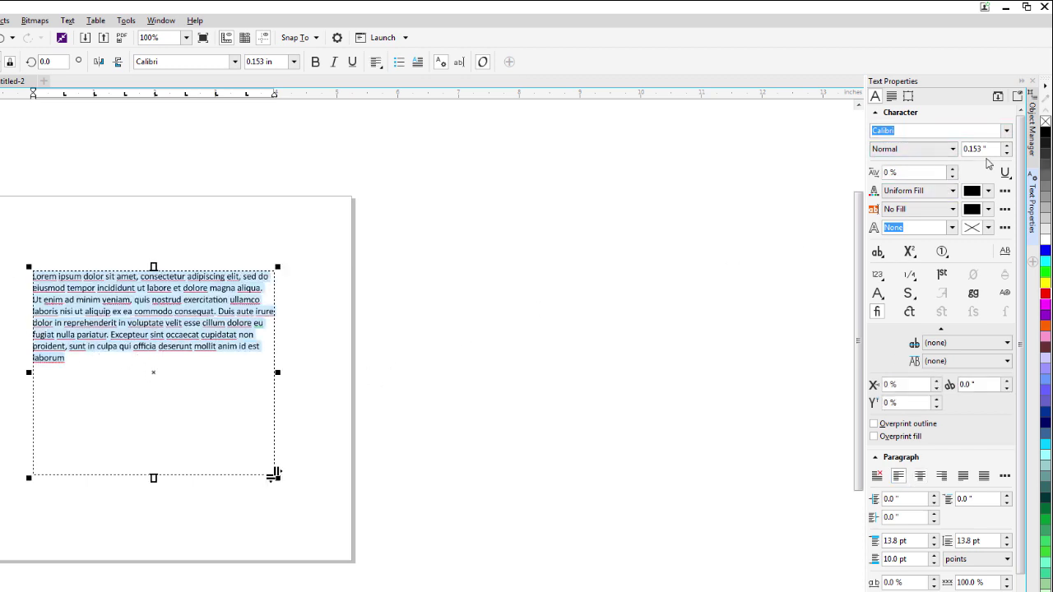
Set the paragraph font to Century751 BT in Normal style.
{"action": "left_click", "coordinate": [1006, 131]}
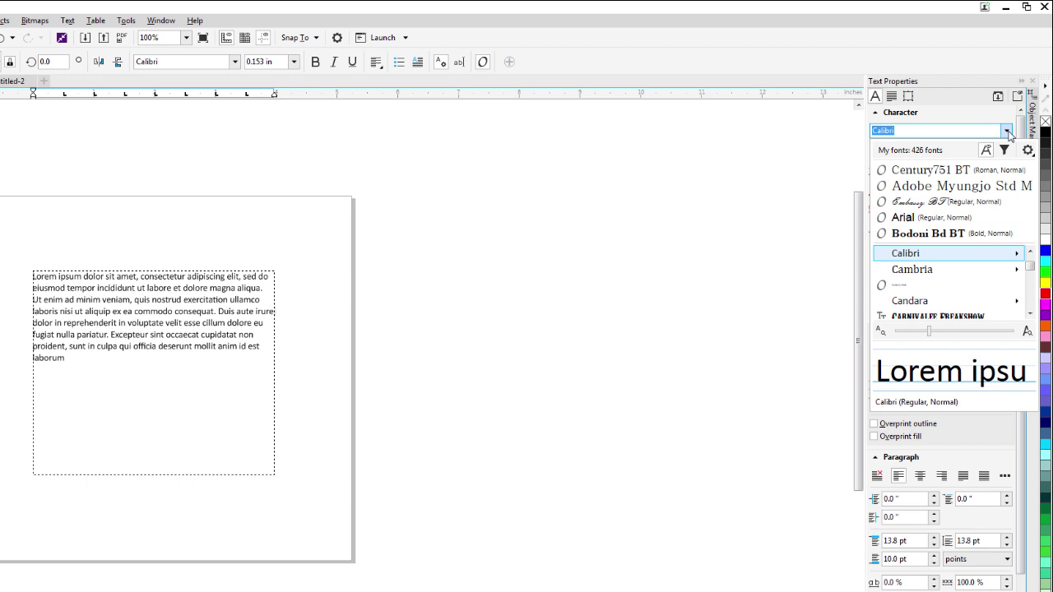
{"action": "left_click", "coordinate": [947, 170]}
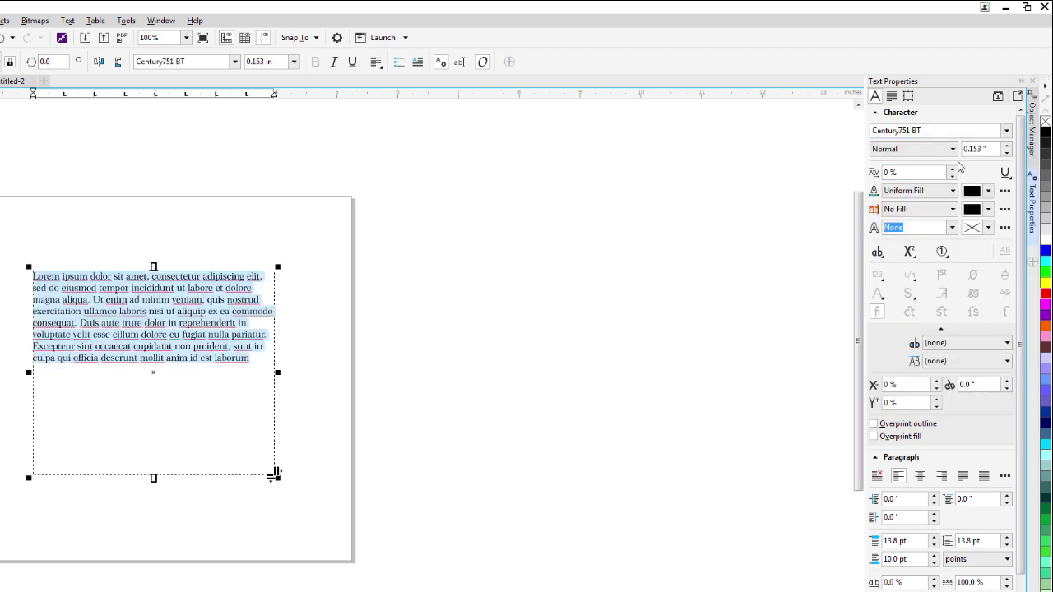
{"action": "left_click", "coordinate": [952, 150]}
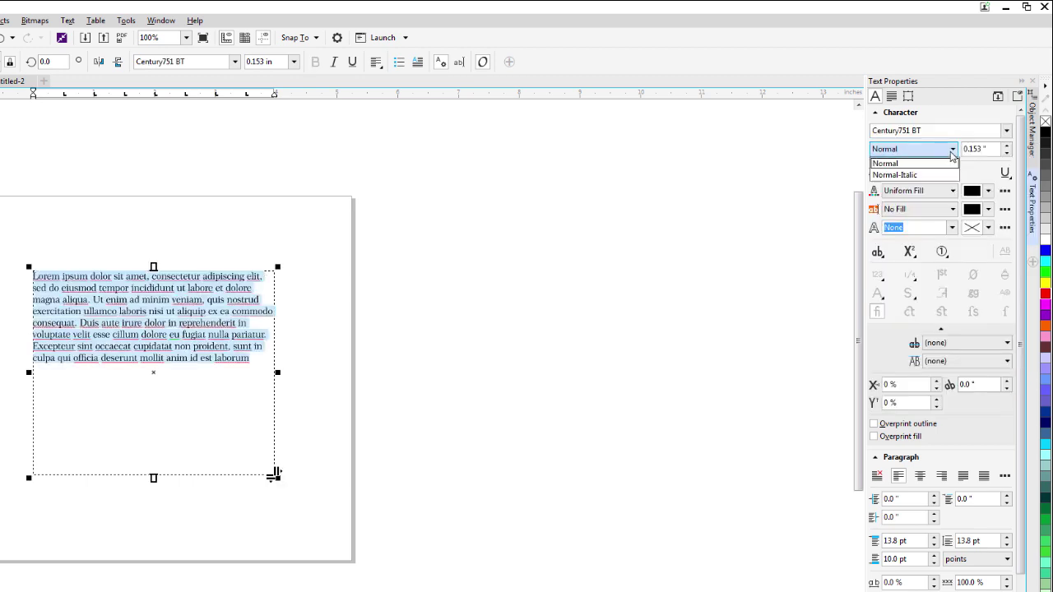
{"action": "left_click", "coordinate": [887, 163]}
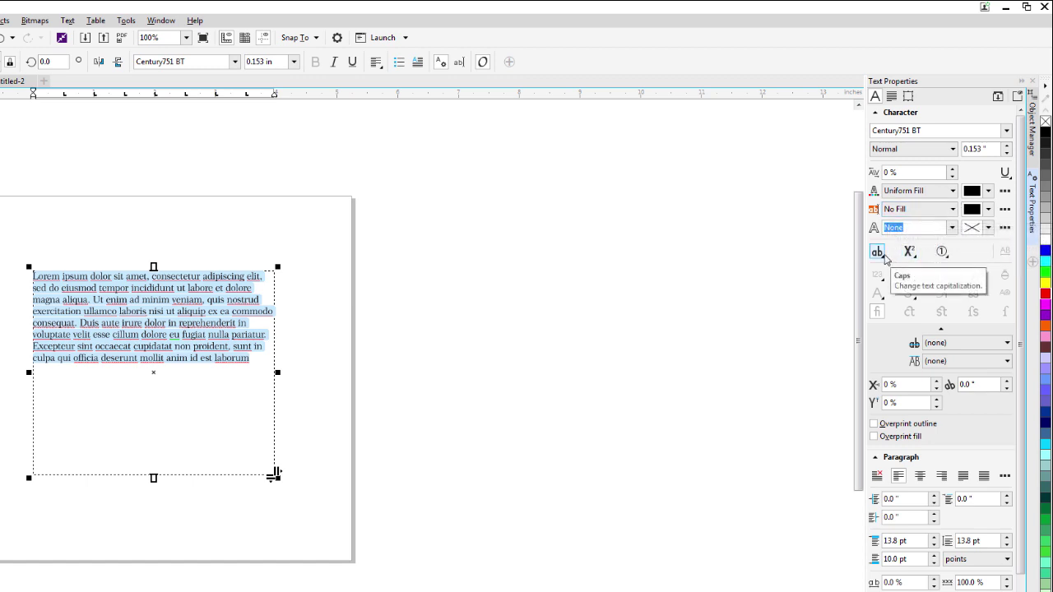
Try All Caps, revert capitalization to None, then make the text superscript.
{"action": "left_click", "coordinate": [878, 253]}
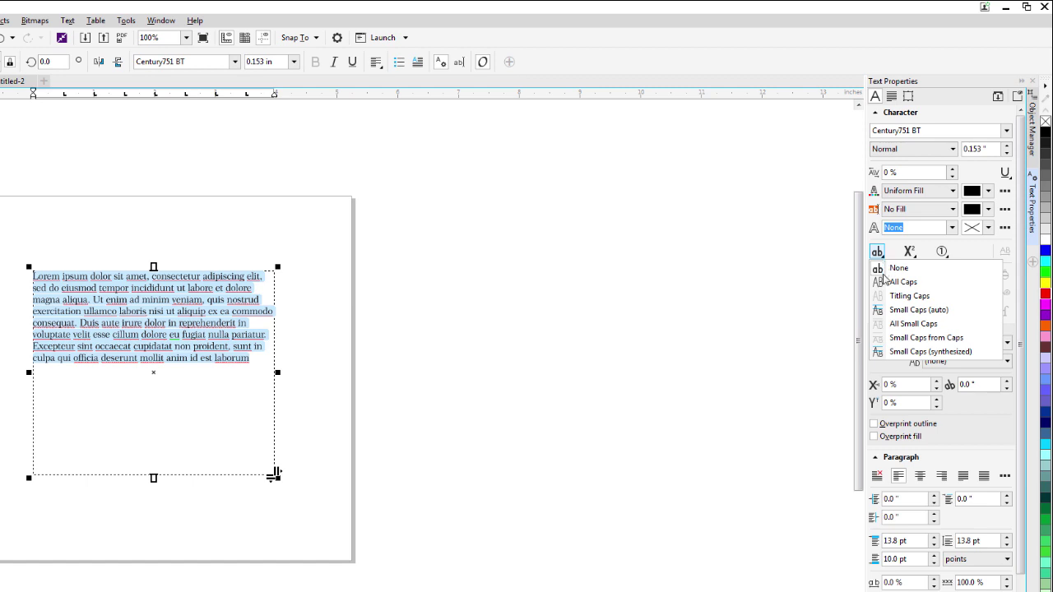
{"action": "left_click", "coordinate": [898, 284]}
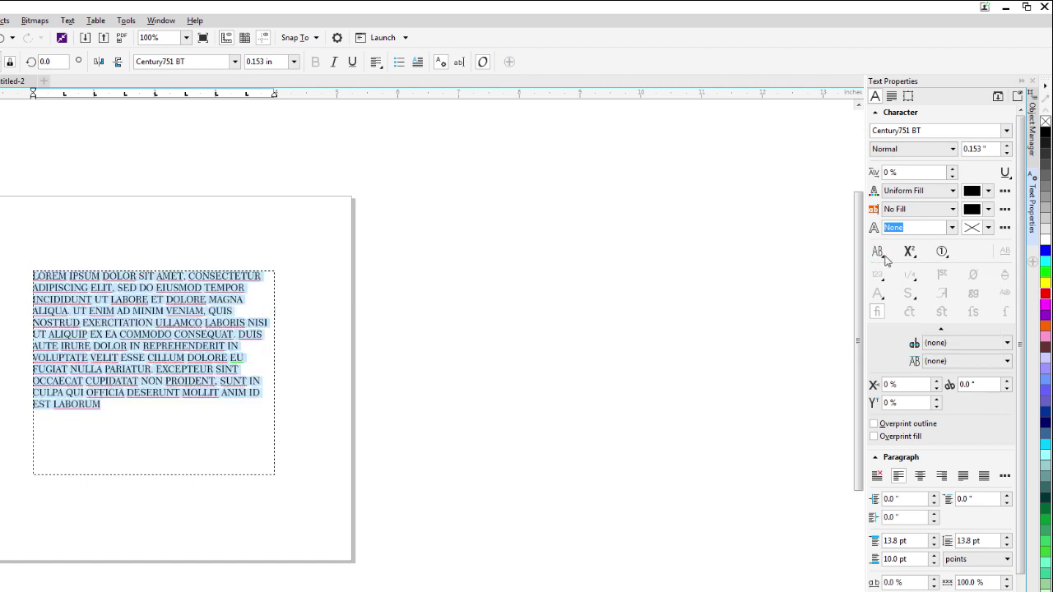
{"action": "left_click", "coordinate": [879, 251]}
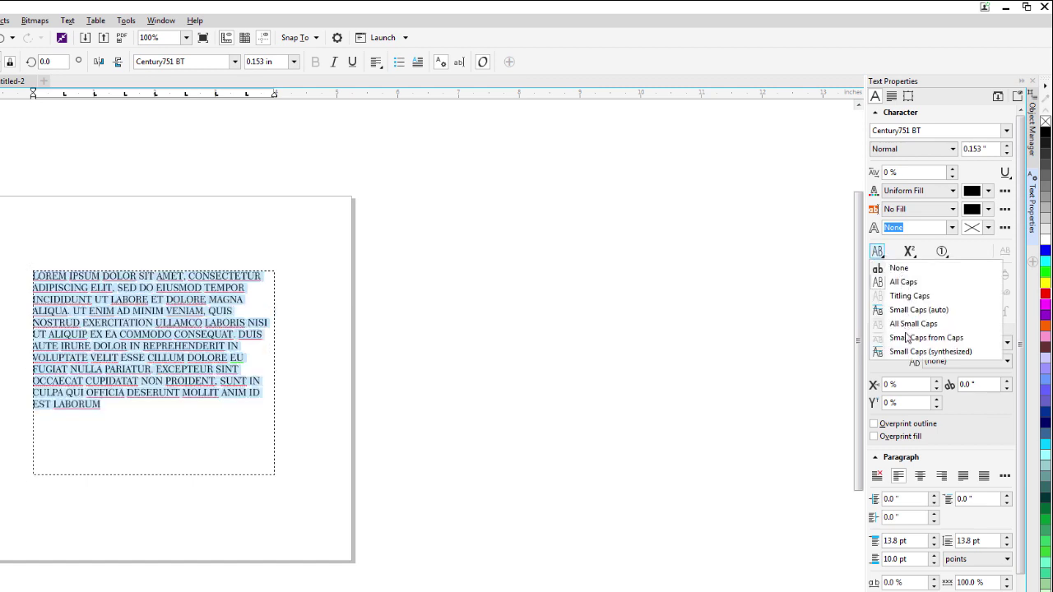
{"action": "left_click", "coordinate": [875, 270]}
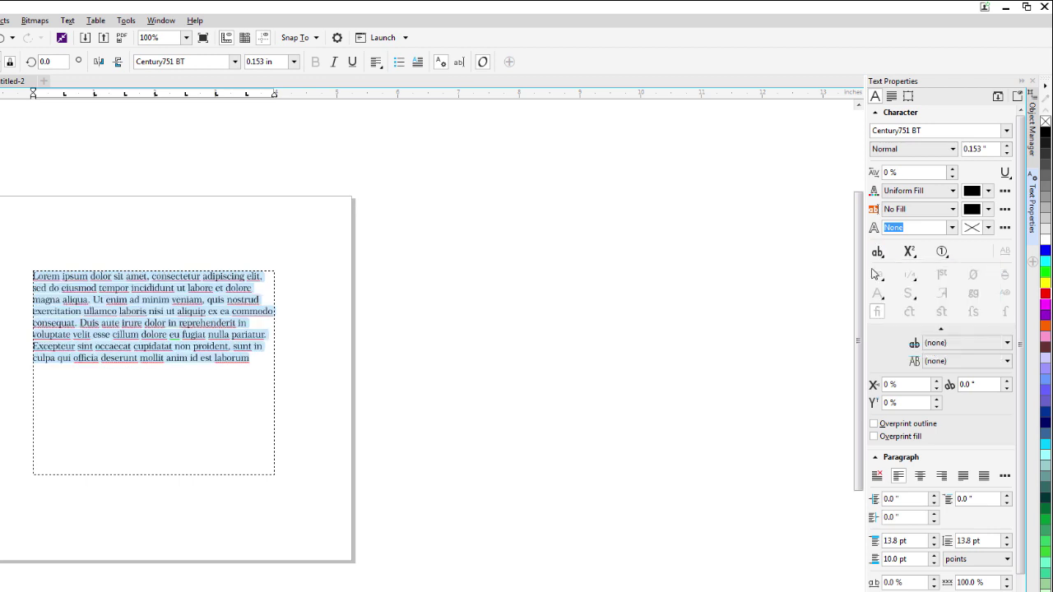
{"action": "left_click", "coordinate": [913, 258]}
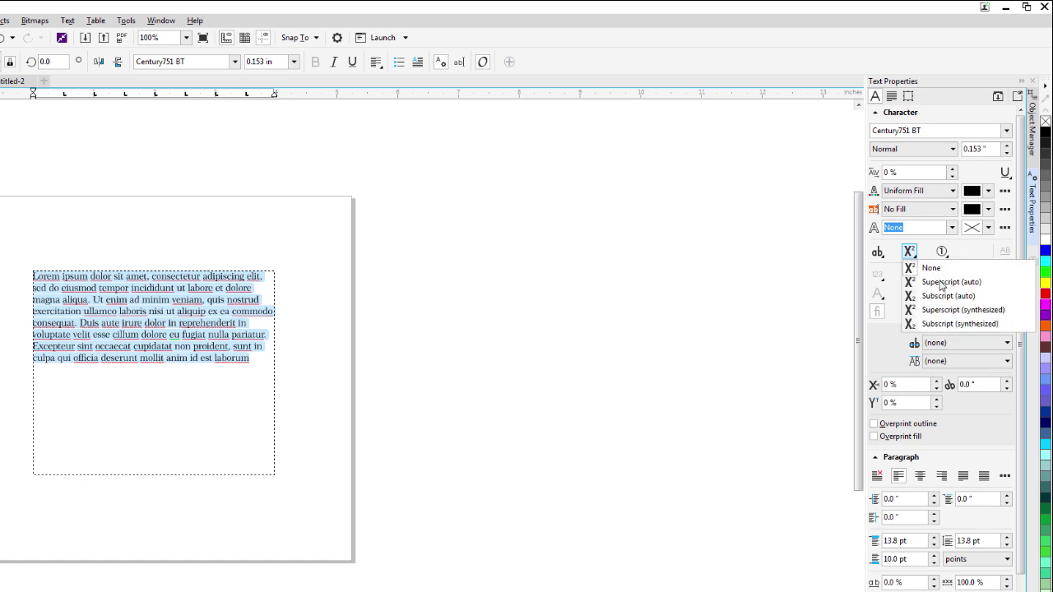
{"action": "left_click", "coordinate": [942, 282]}
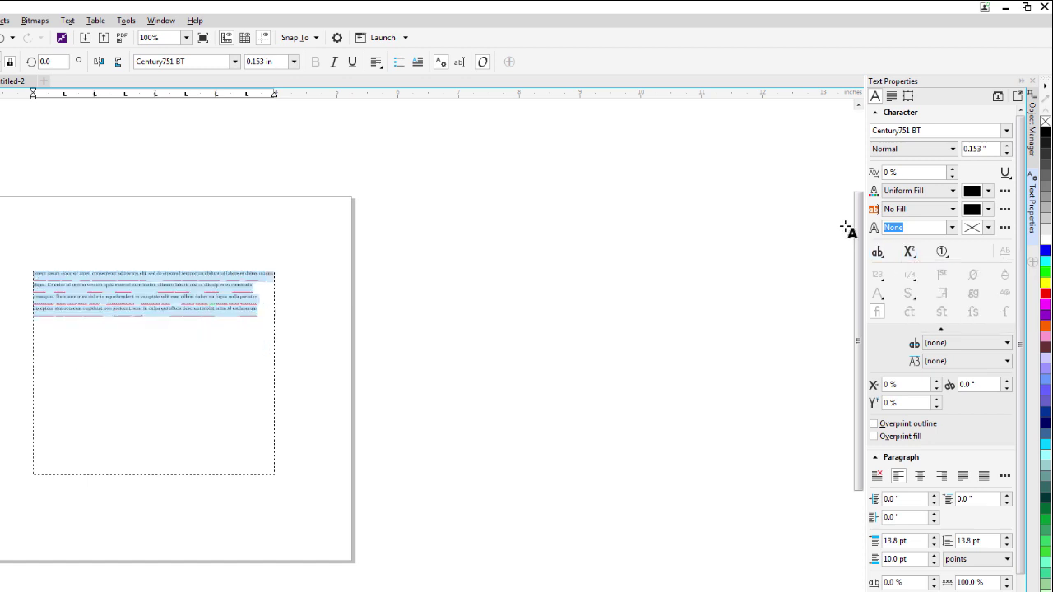
Undo the superscript and set the overline style to (none).
{"action": "key", "text": "ctrl+z"}
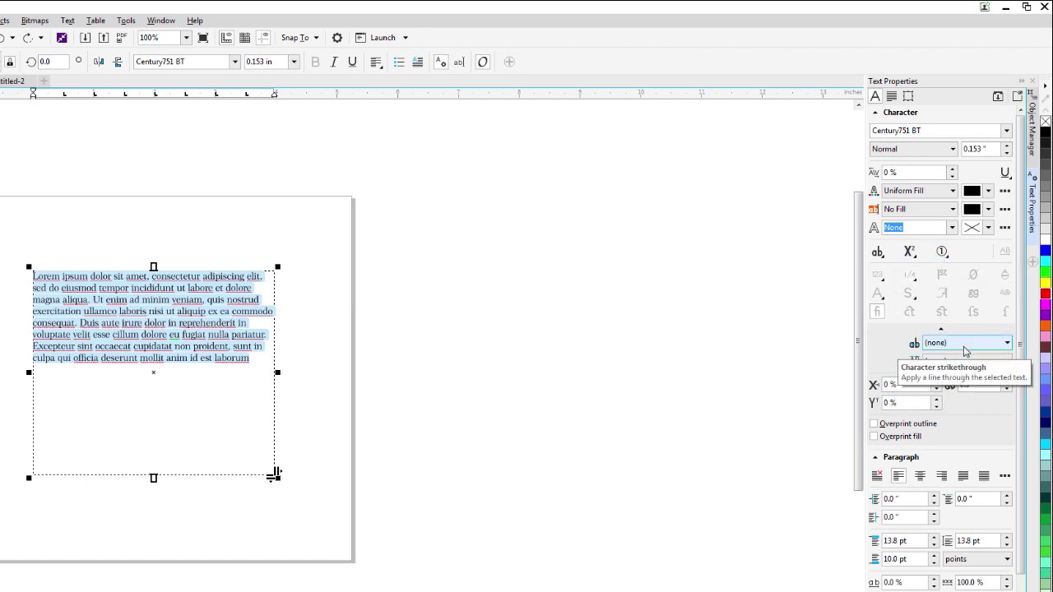
{"action": "left_click", "coordinate": [928, 362]}
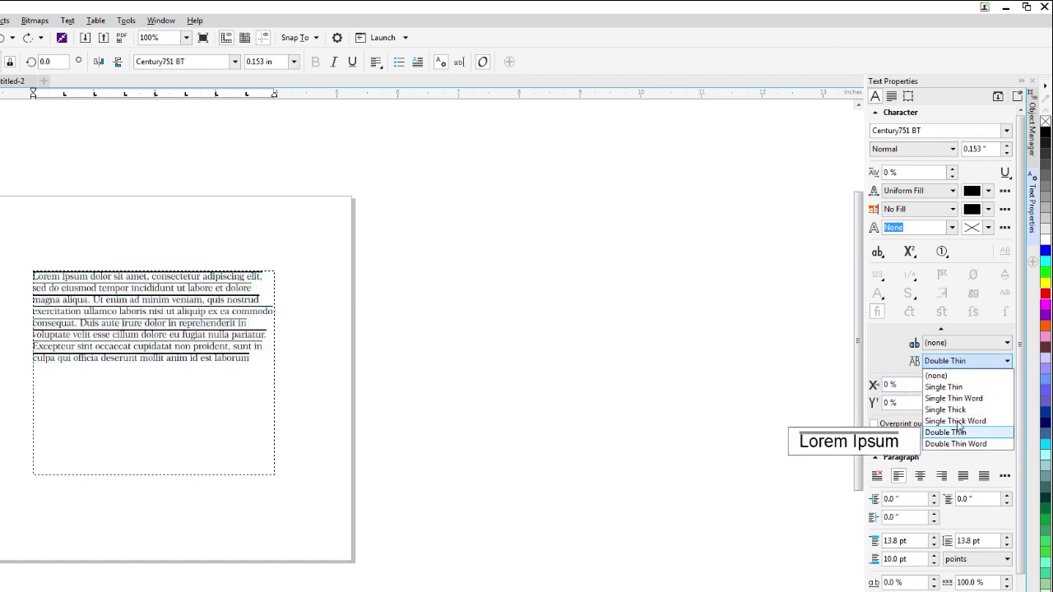
{"action": "left_click", "coordinate": [936, 375]}
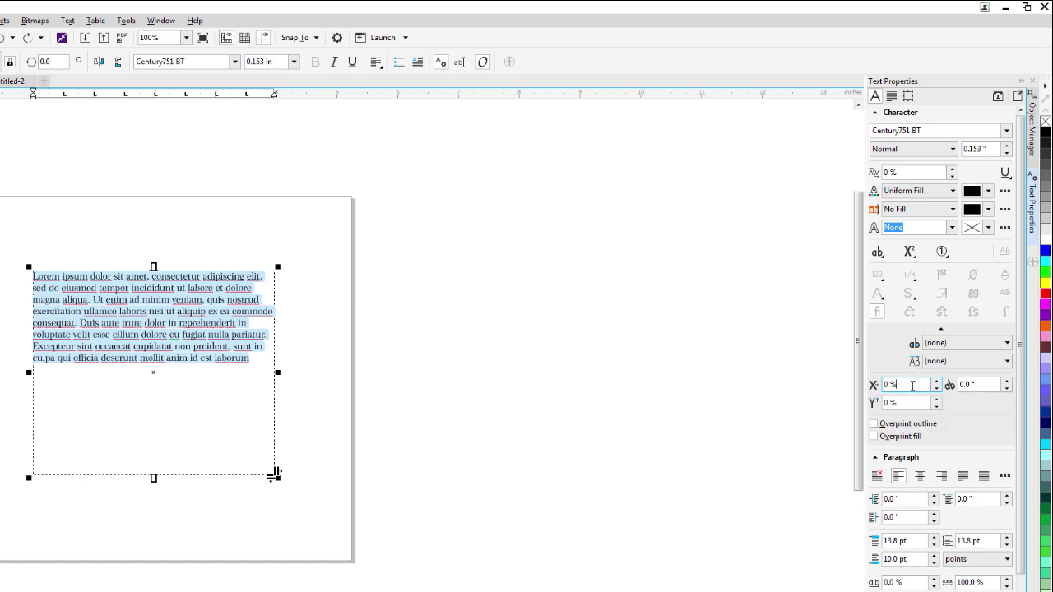
Try horizontal character offsets of 25% and -5%, then reset it to 0%.
{"action": "left_click", "coordinate": [912, 385]}
{"action": "type", "text": "25"}
{"action": "key", "text": "Return"}
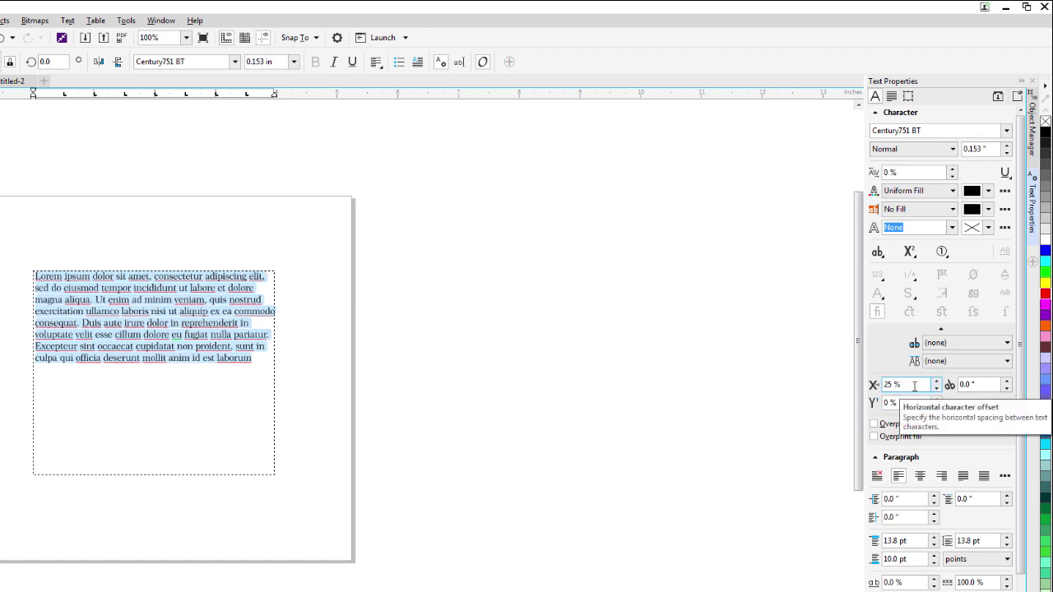
{"action": "left_click_drag", "start_coordinate": [914, 386], "coordinate": [843, 381]}
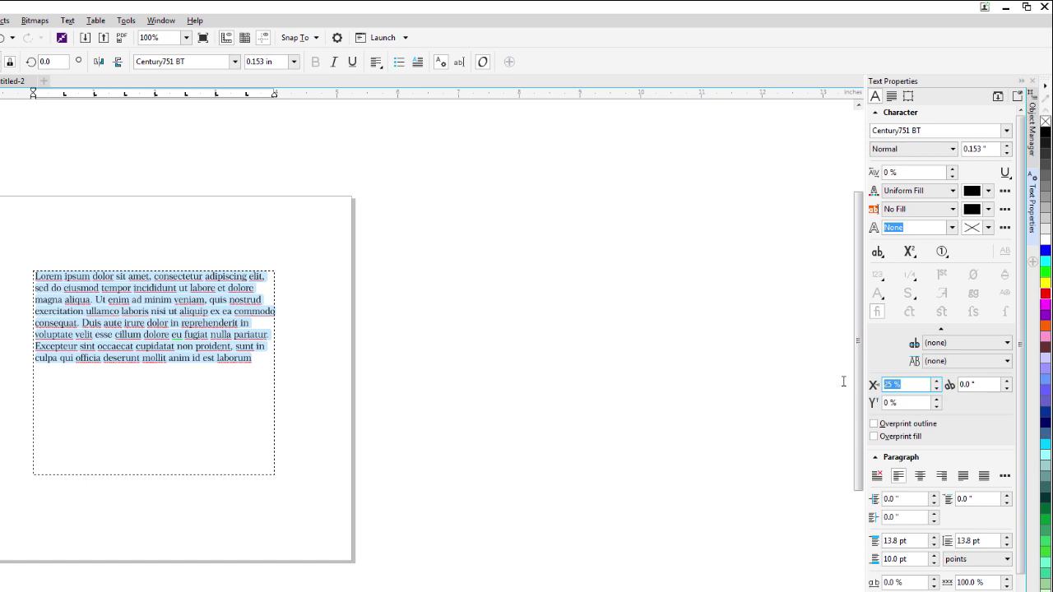
{"action": "type", "text": "-5"}
{"action": "key", "text": "Return"}
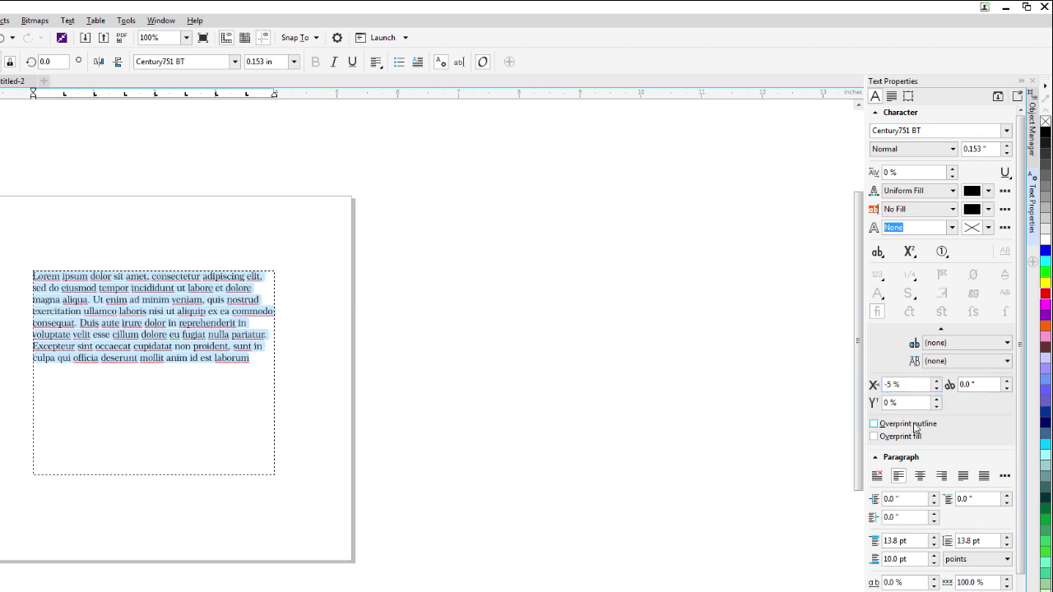
{"action": "left_click", "coordinate": [905, 383]}
{"action": "type", "text": "0"}
{"action": "key", "text": "Return"}
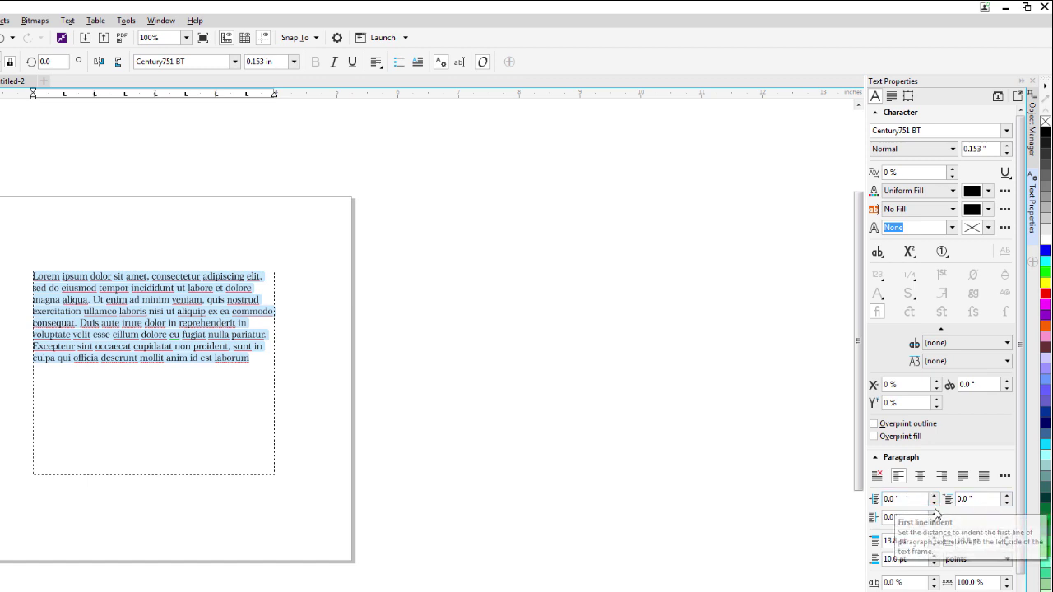
{"action": "double_click", "coordinate": [904, 498]}
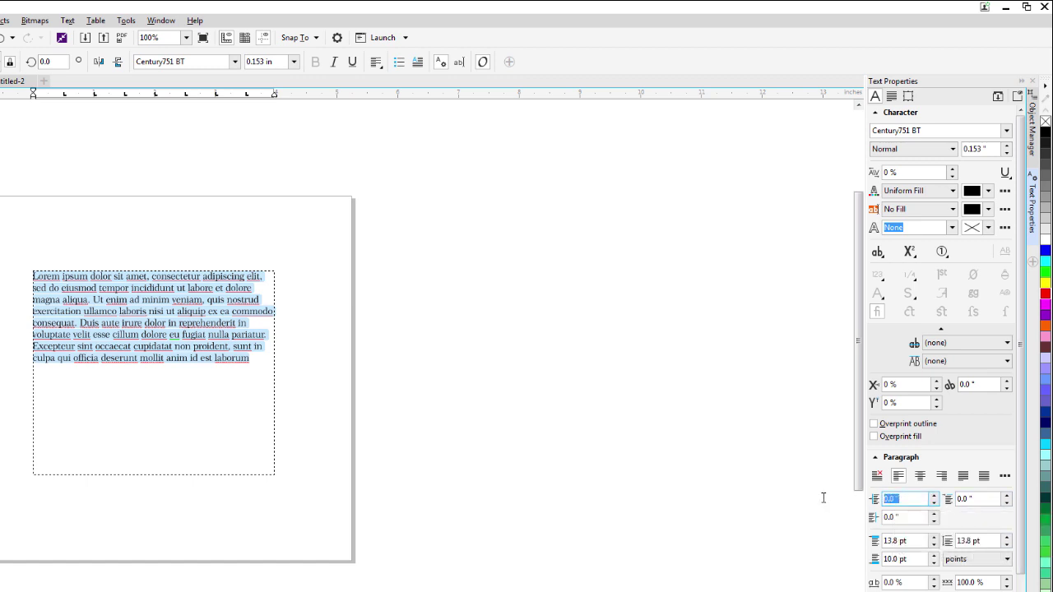
{"action": "type", "text": ".5"}
{"action": "key", "text": "Return"}
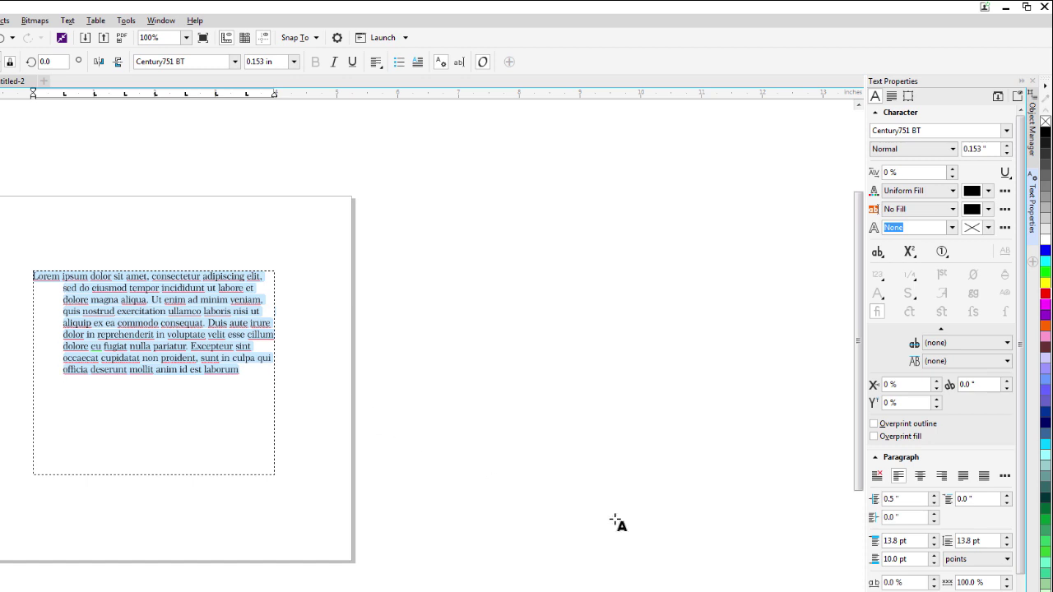
{"action": "double_click", "coordinate": [909, 499]}
{"action": "type", "text": "0"}
{"action": "key", "text": "Return"}
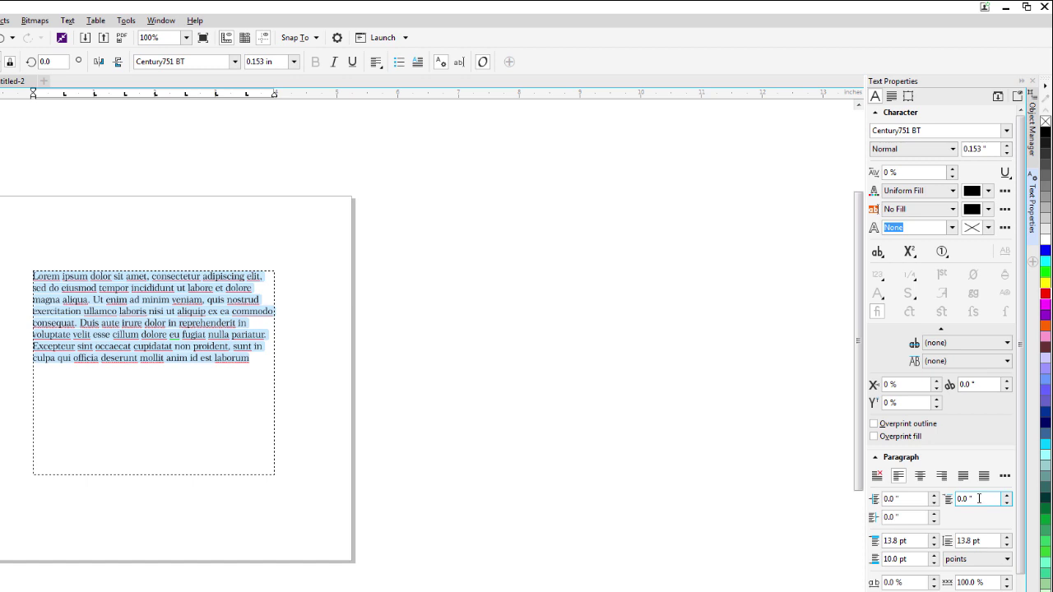
{"action": "double_click", "coordinate": [979, 498]}
{"action": "type", "text": ".25"}
{"action": "key", "text": "Return"}
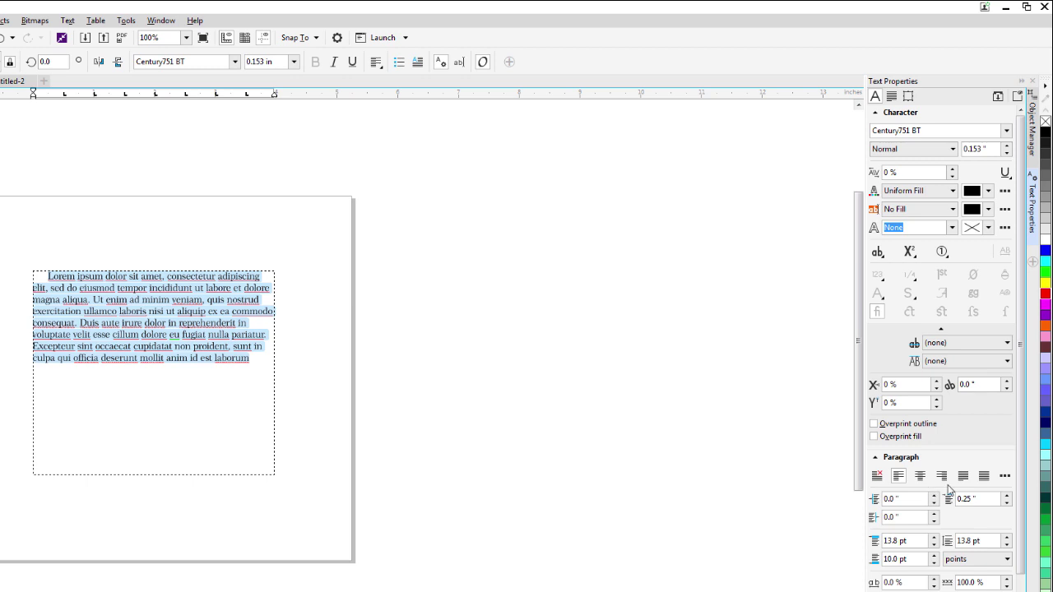
{"action": "key", "text": "ctrl+z"}
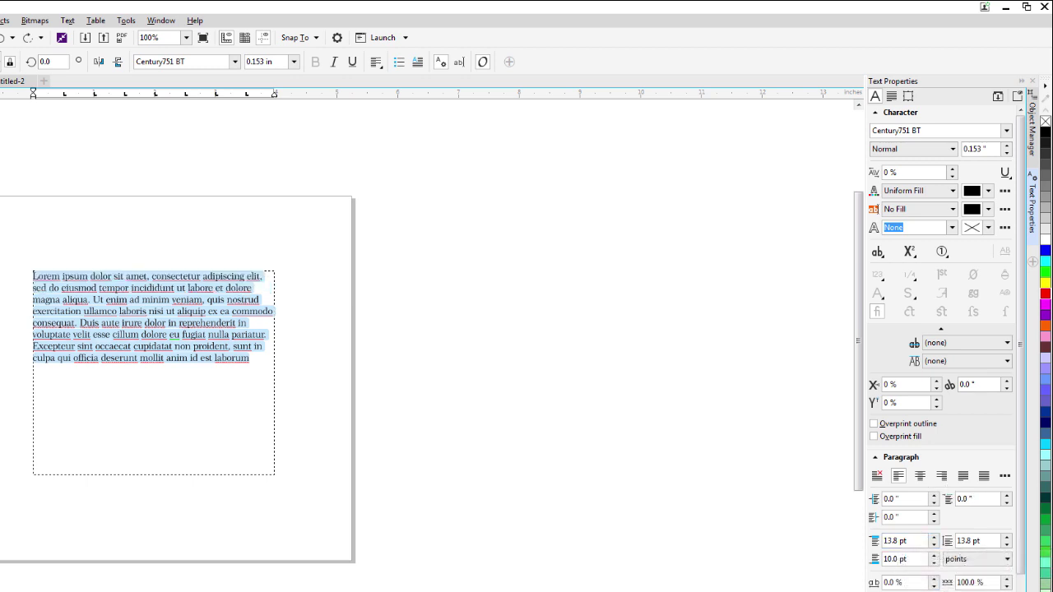
Set Character spacing to 25%, correcting an initial 0.25% entry.
{"action": "scroll", "coordinate": [920, 536], "scroll_direction": "down", "scroll_amount": 2}
{"action": "scroll", "coordinate": [916, 528], "scroll_direction": "down", "scroll_amount": 1}
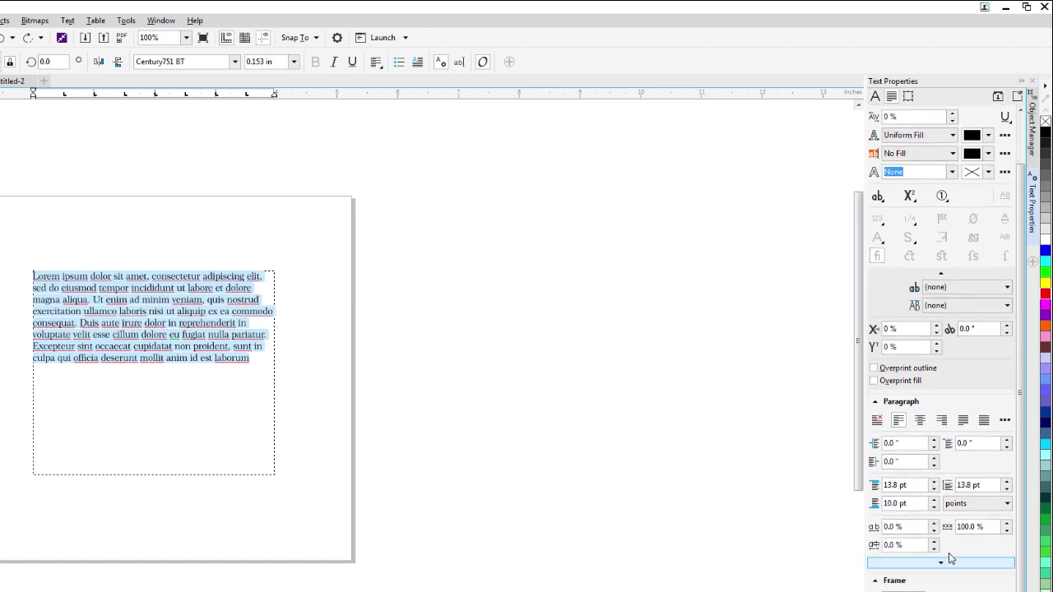
{"action": "left_click", "coordinate": [914, 528]}
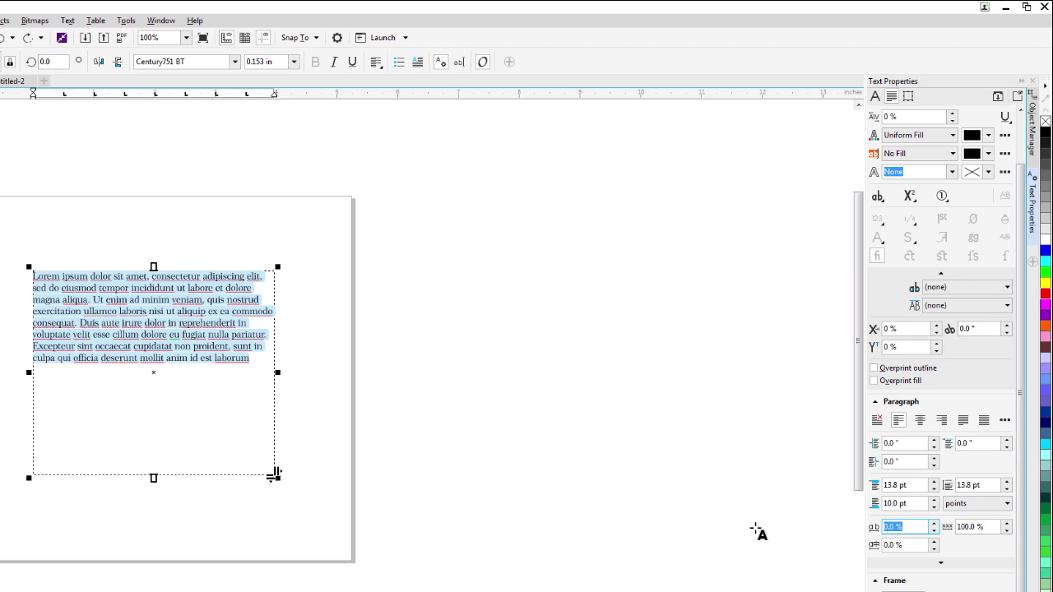
{"action": "type", "text": "0.25"}
{"action": "key", "text": "Return"}
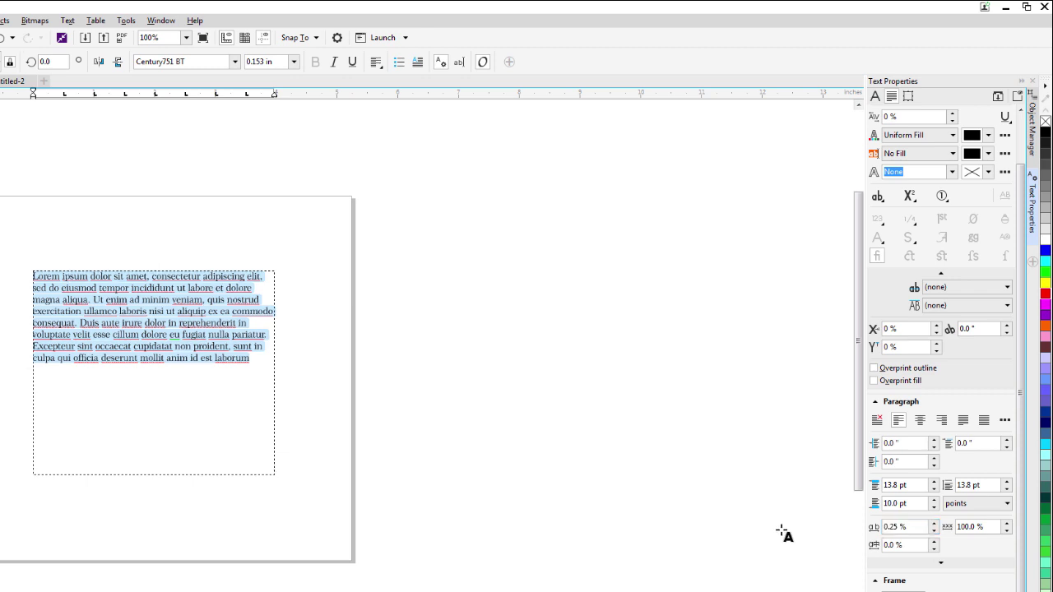
{"action": "left_click", "coordinate": [909, 526]}
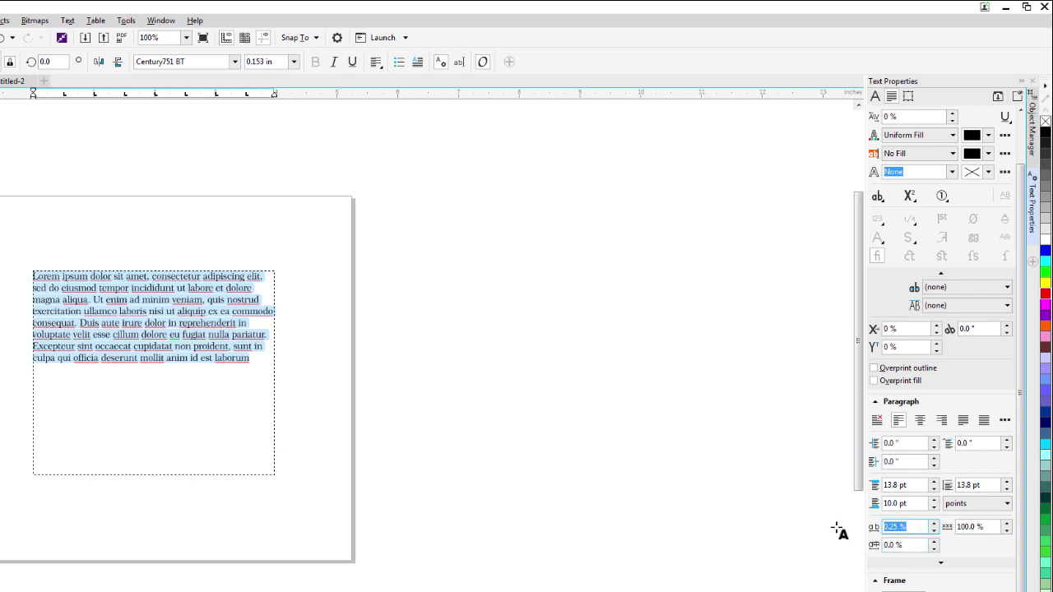
{"action": "type", "text": "25"}
{"action": "key", "text": "Return"}
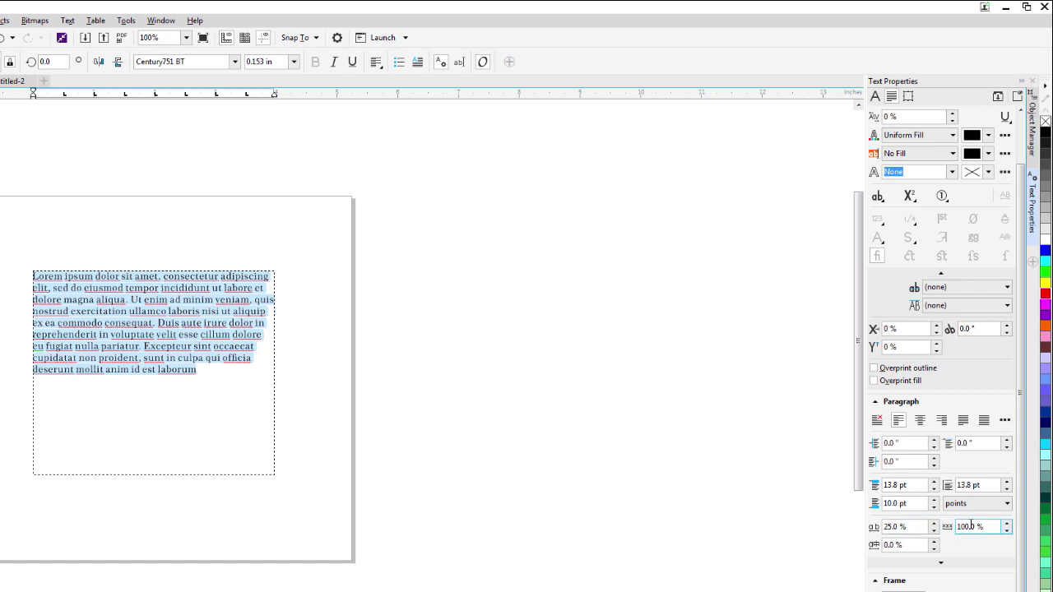
Set Word spacing to 150% and language spacing to 50%.
{"action": "left_click", "coordinate": [988, 526]}
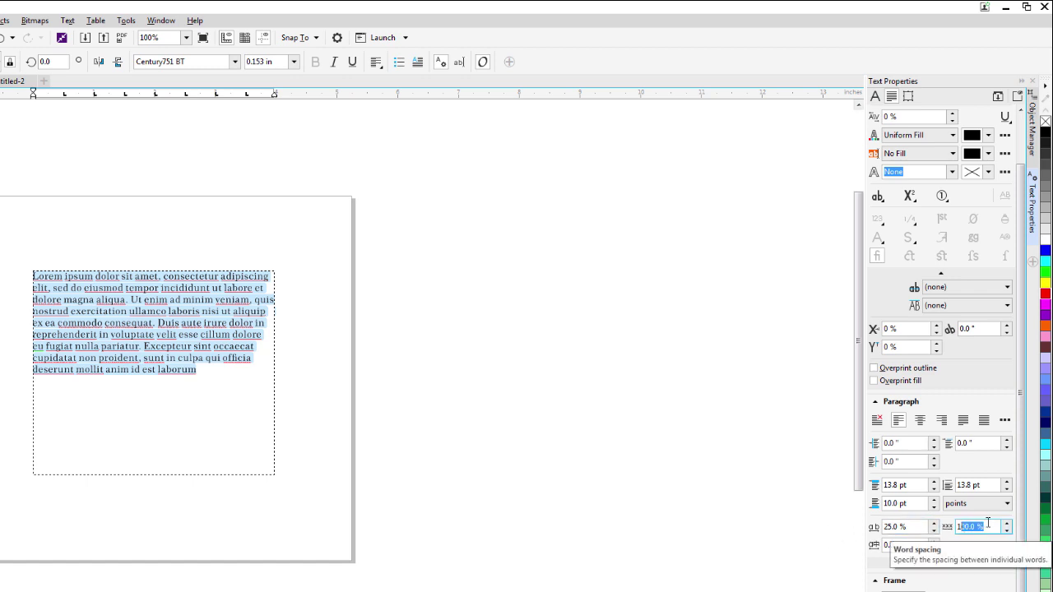
{"action": "left_click", "coordinate": [988, 524]}
{"action": "left_click_drag", "start_coordinate": [988, 524], "coordinate": [918, 524]}
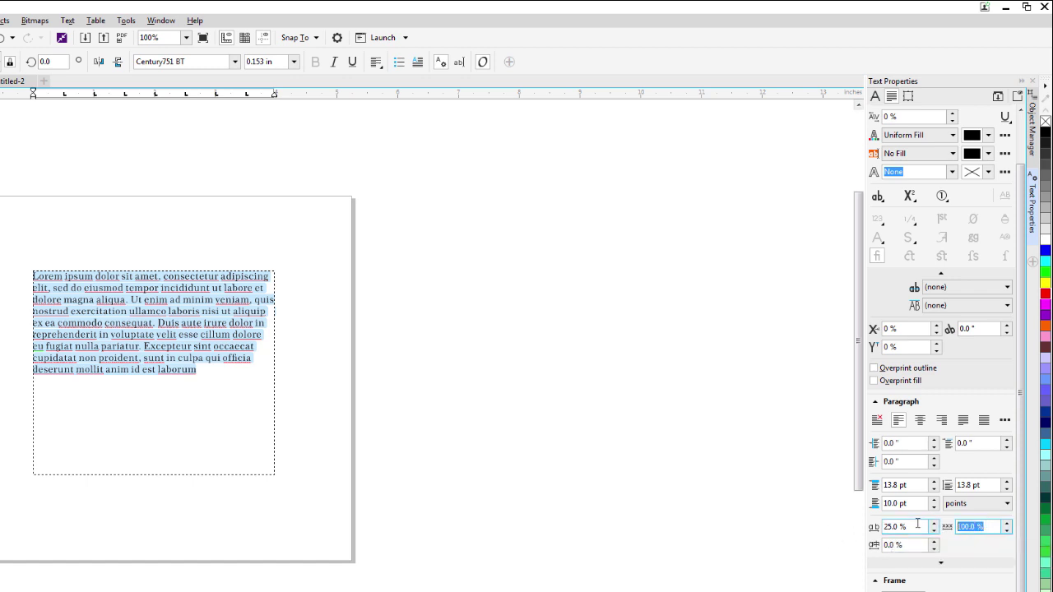
{"action": "type", "text": "150"}
{"action": "key", "text": "Return"}
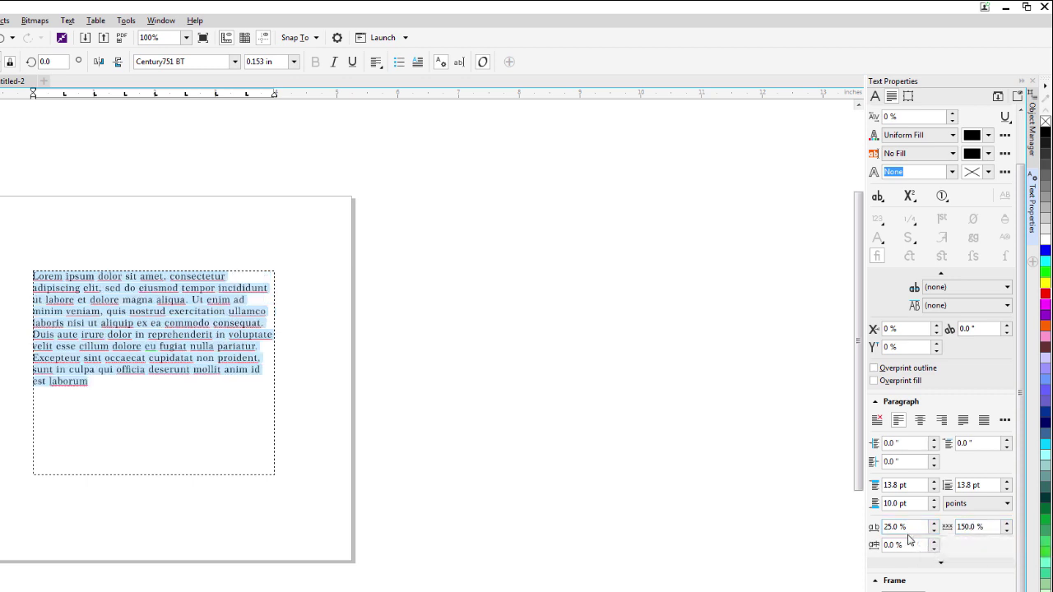
{"action": "left_click_drag", "start_coordinate": [904, 544], "coordinate": [848, 542]}
{"action": "type", "text": "50"}
{"action": "key", "text": "Return"}
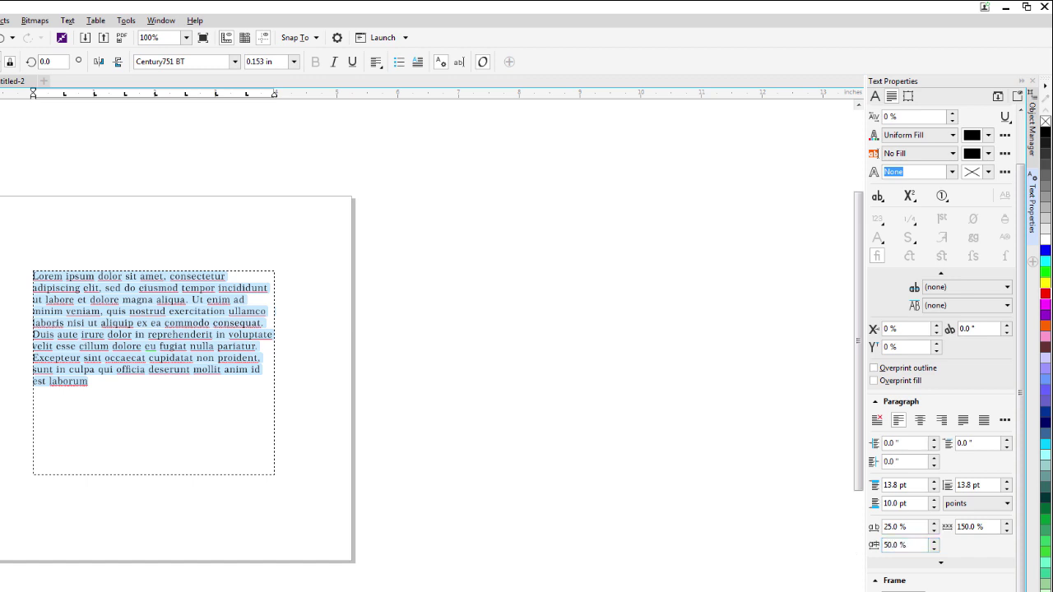
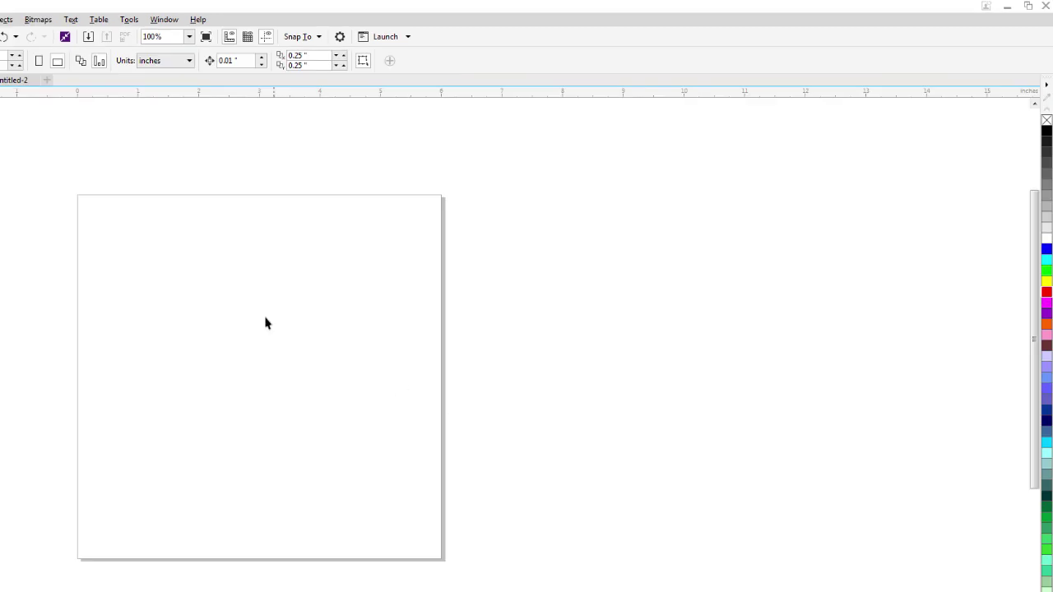
Show the Insert Character docker from the Text menu, listing Arial's glyphs.
{"action": "left_click", "coordinate": [70, 20]}
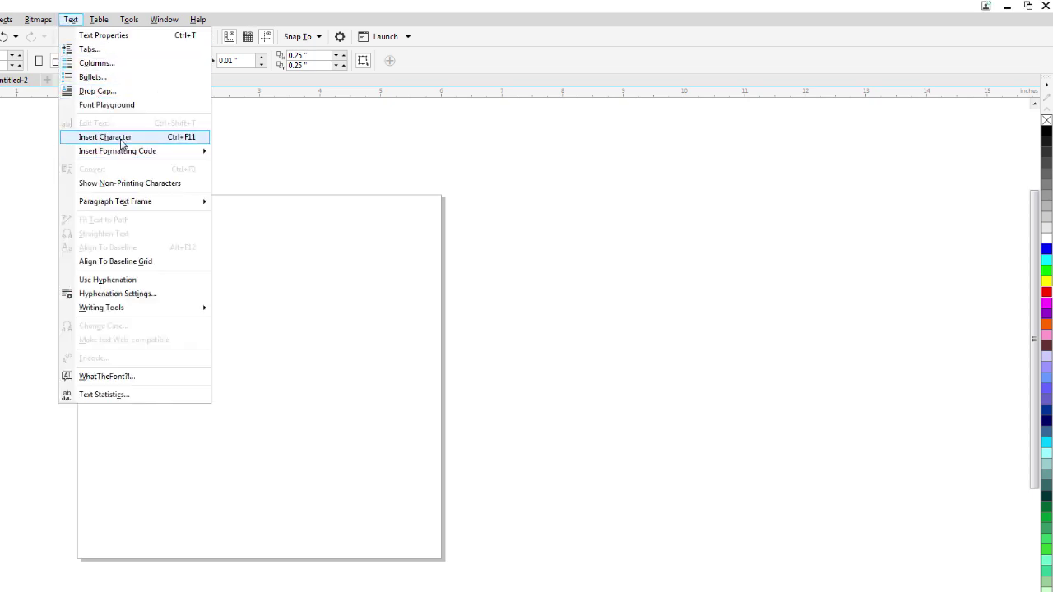
{"action": "left_click", "coordinate": [122, 138]}
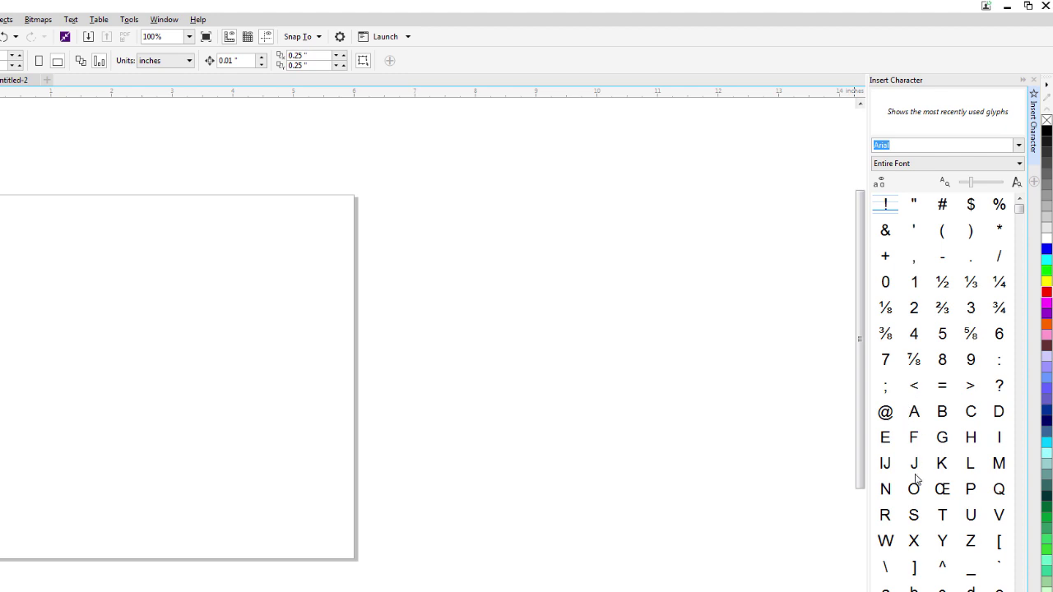
Scroll the Arial glyph grid down to the ® symbol and drag it toward the page.
{"action": "scroll", "coordinate": [1019, 505], "scroll_direction": "down", "scroll_amount": 5}
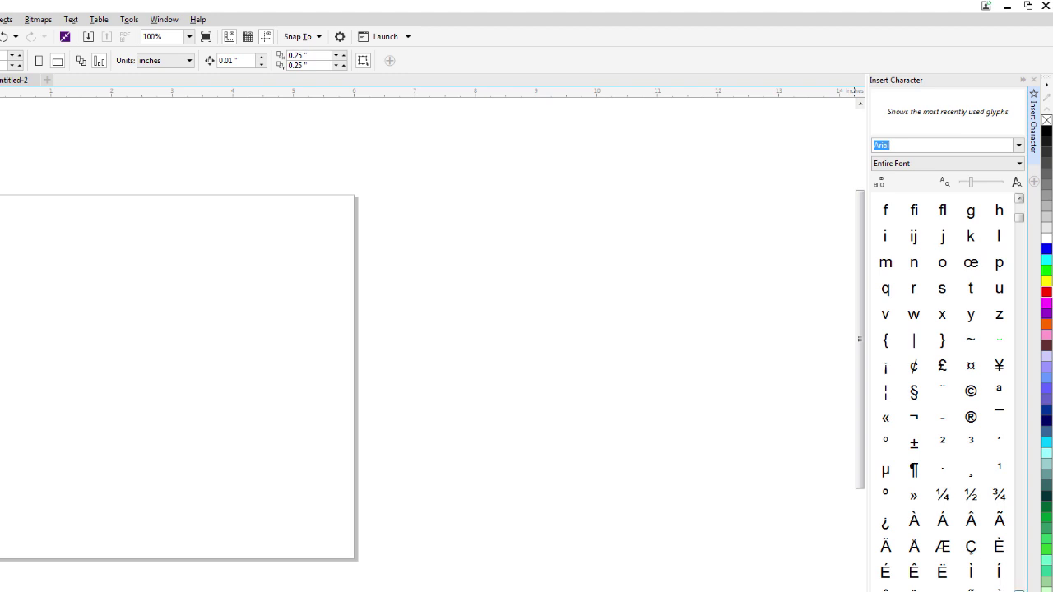
{"action": "scroll", "coordinate": [942, 395], "scroll_direction": "down", "scroll_amount": 3}
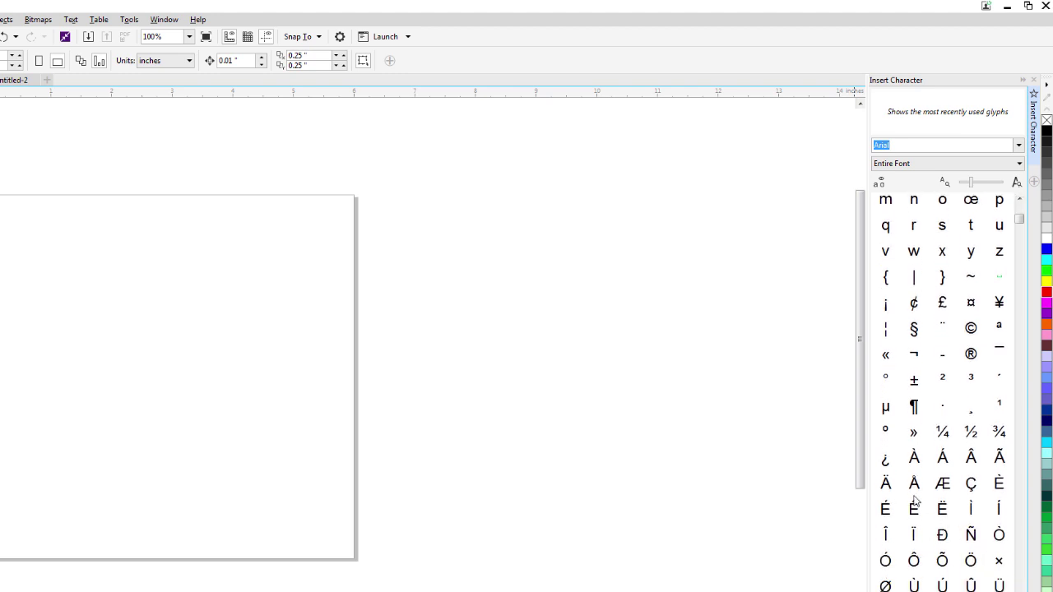
{"action": "scroll", "coordinate": [942, 395], "scroll_direction": "down", "scroll_amount": 2}
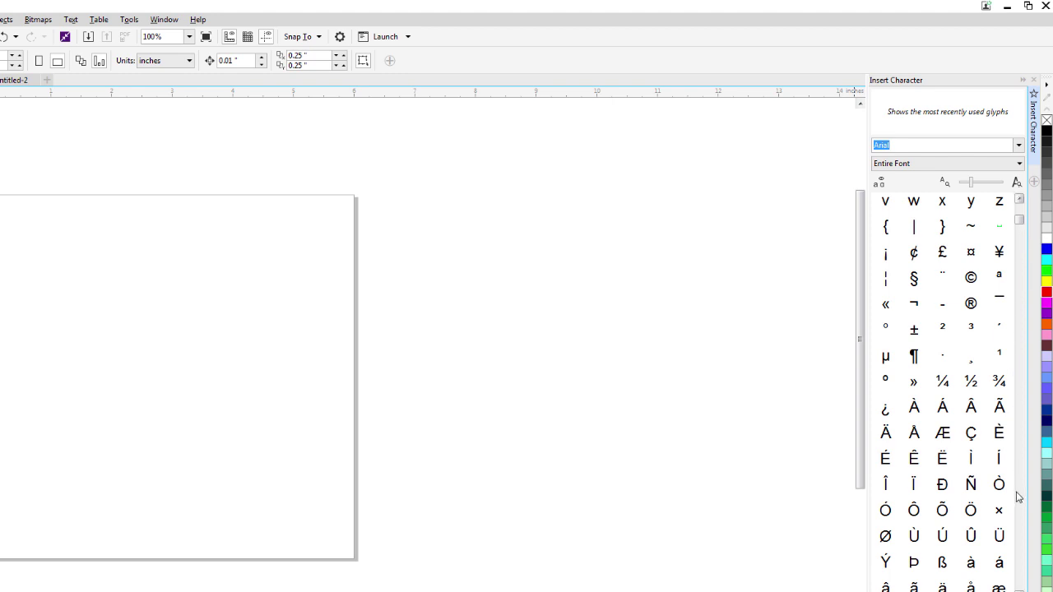
{"action": "scroll", "coordinate": [942, 394], "scroll_direction": "down", "scroll_amount": 2}
{"action": "scroll", "coordinate": [967, 369], "scroll_direction": "down", "scroll_amount": 3}
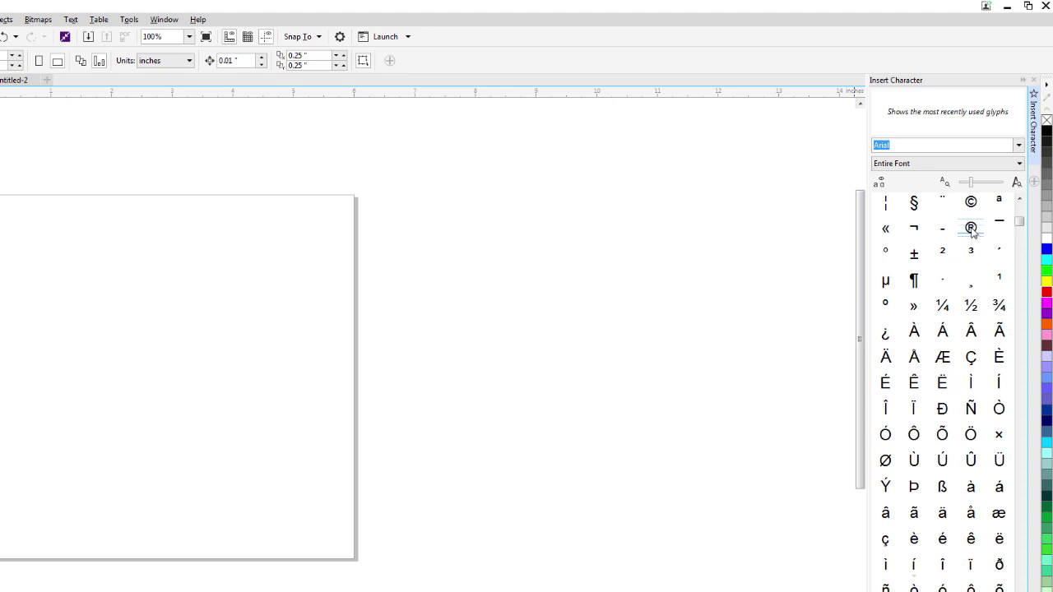
{"action": "left_click_drag", "start_coordinate": [971, 229], "coordinate": [143, 272]}
Drop the ® on the page and type 'Trotec' to its left.
{"action": "left_click_drag", "start_coordinate": [144, 272], "coordinate": [143, 272]}
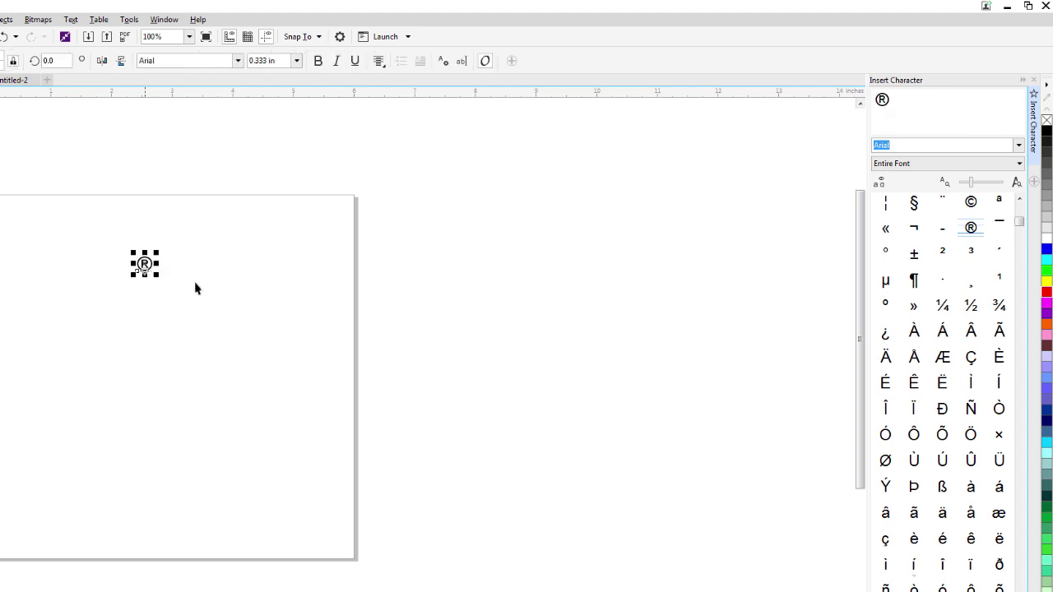
{"action": "left_click", "coordinate": [210, 276]}
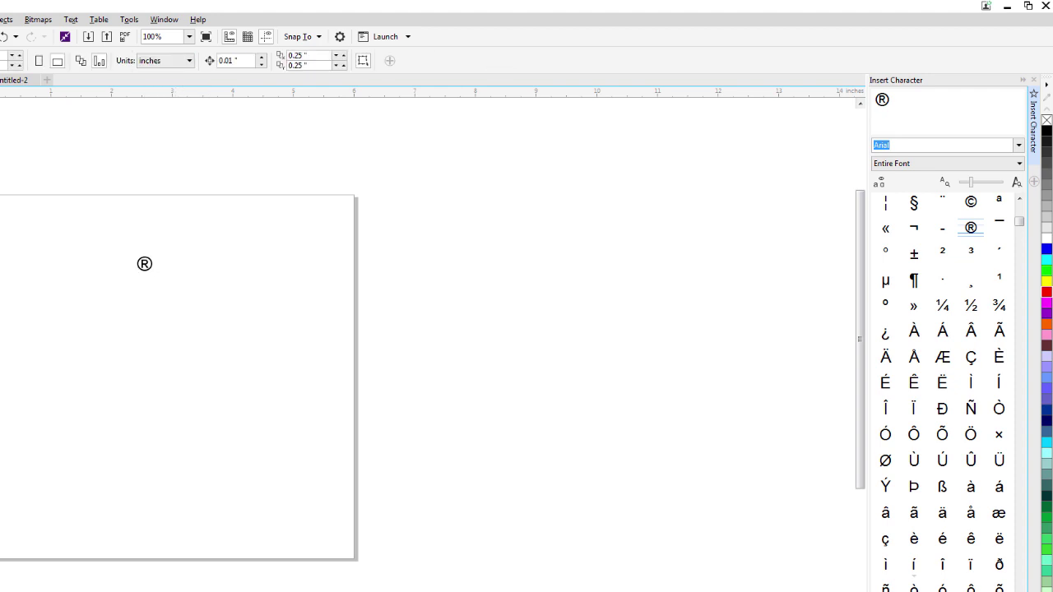
{"action": "key", "text": "F8"}
{"action": "left_click", "coordinate": [87, 308]}
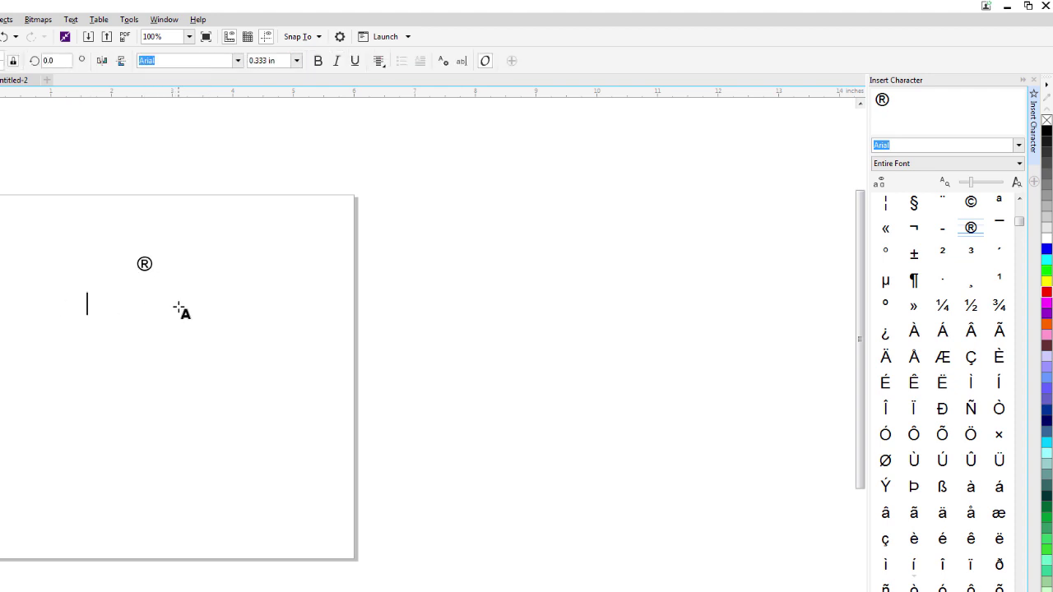
{"action": "type", "text": "Trotec"}
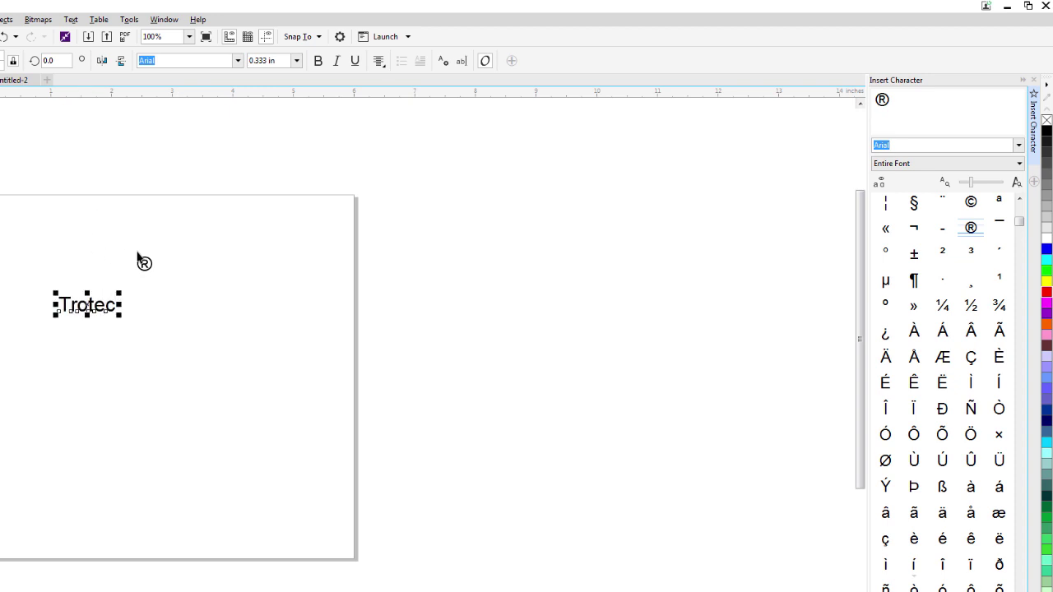
{"action": "key", "text": "ctrl+space"}
Move the ® to the lower right of Trotec and zoom in on the wordmark.
{"action": "left_click_drag", "start_coordinate": [145, 265], "coordinate": [137, 324]}
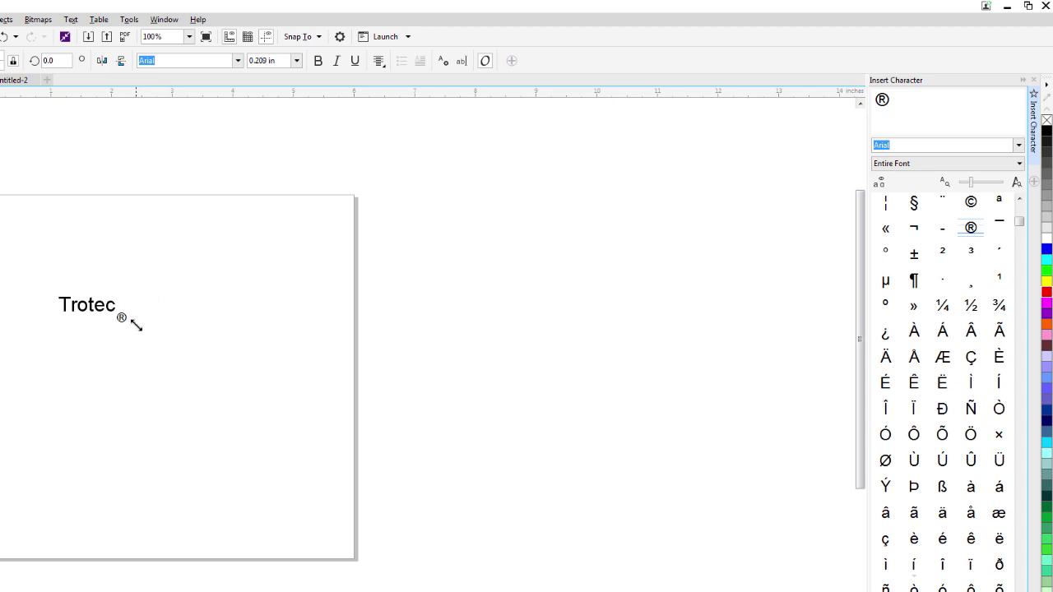
{"action": "left_click", "coordinate": [29, 271]}
{"action": "key", "text": "z"}
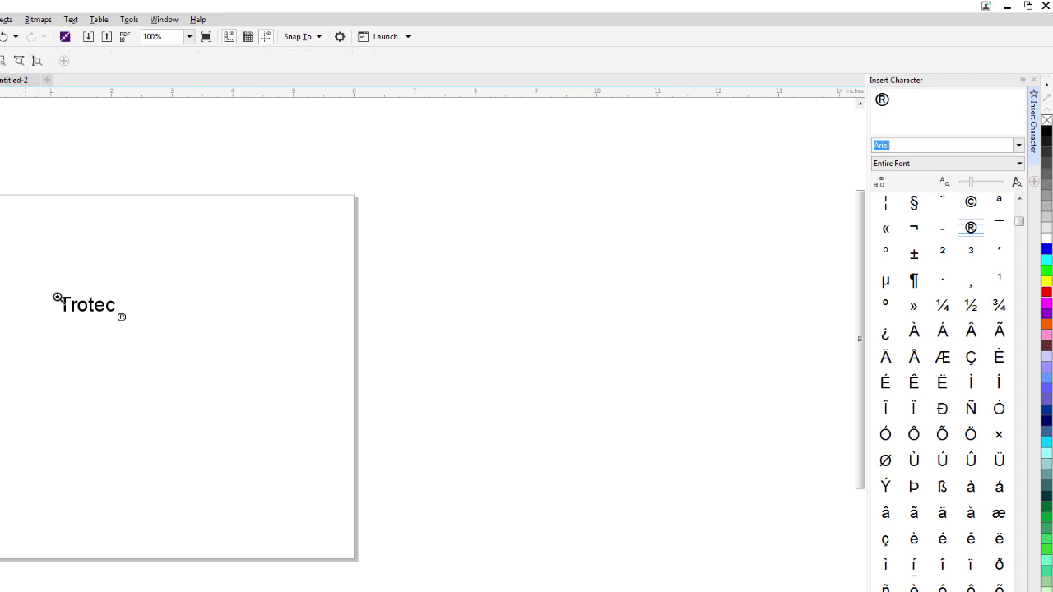
{"action": "left_click_drag", "start_coordinate": [57, 296], "coordinate": [167, 345]}
{"action": "key", "text": "space"}
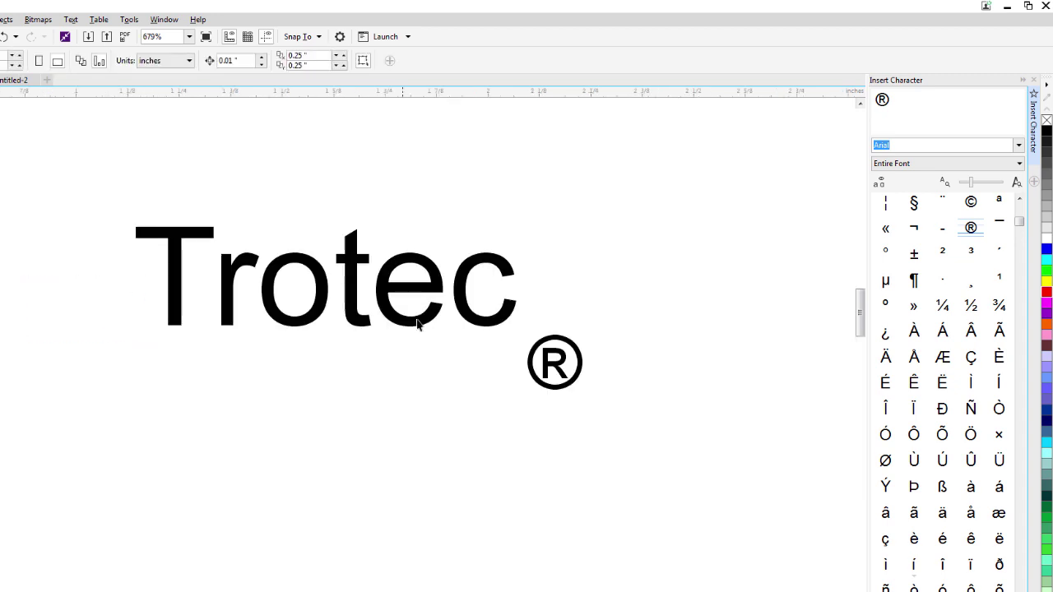
Select the ® symbol and delete it.
{"action": "left_click", "coordinate": [538, 355]}
{"action": "left_click_drag", "start_coordinate": [556, 371], "coordinate": [559, 344]}
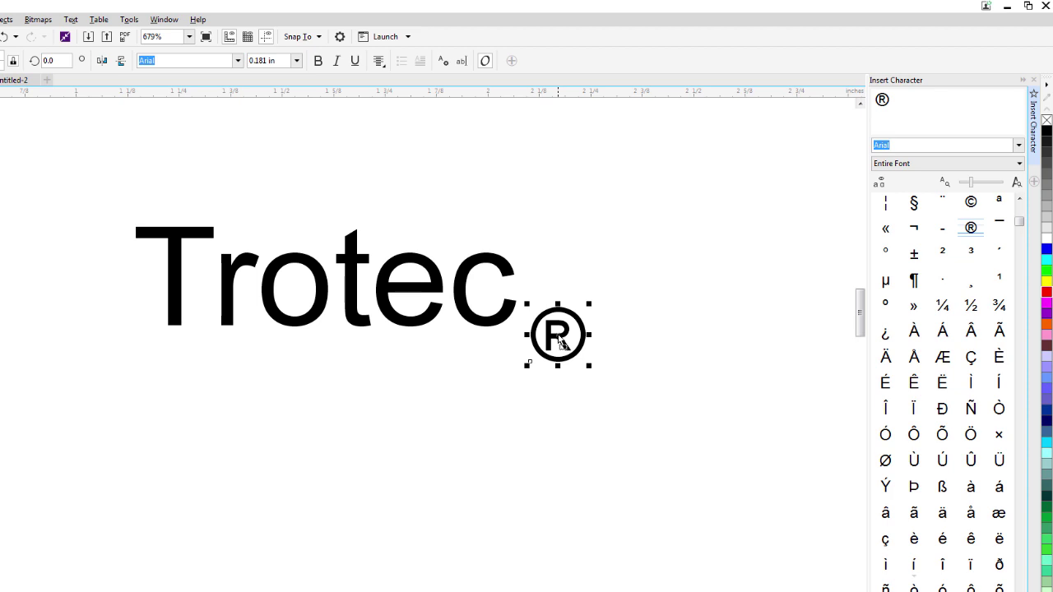
{"action": "key", "text": "Delete"}
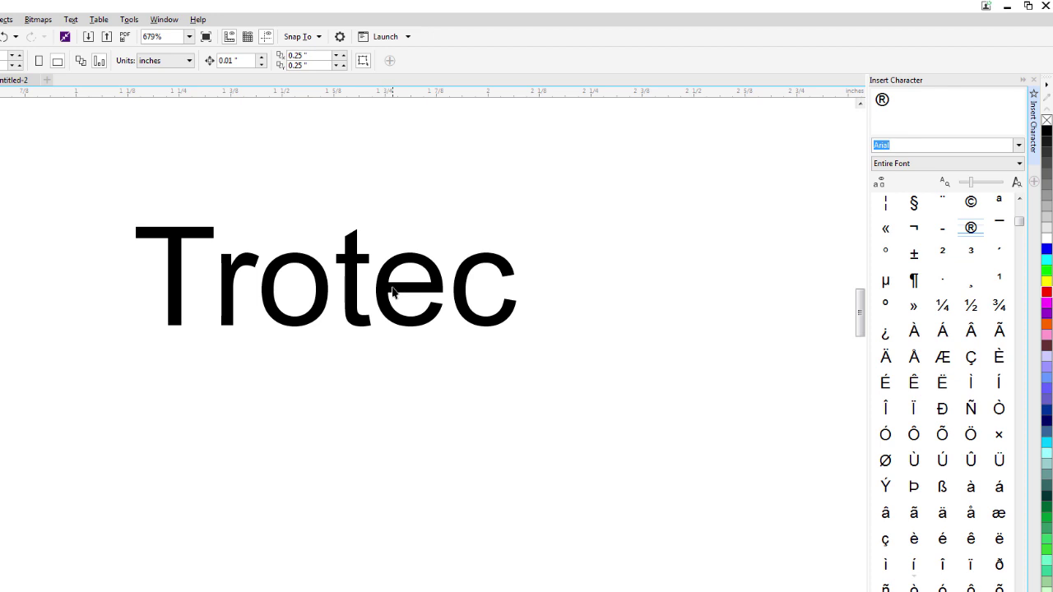
Replace the e in Trotec with an Arial é from the docker, making 'Trotéc'.
{"action": "double_click", "coordinate": [393, 292]}
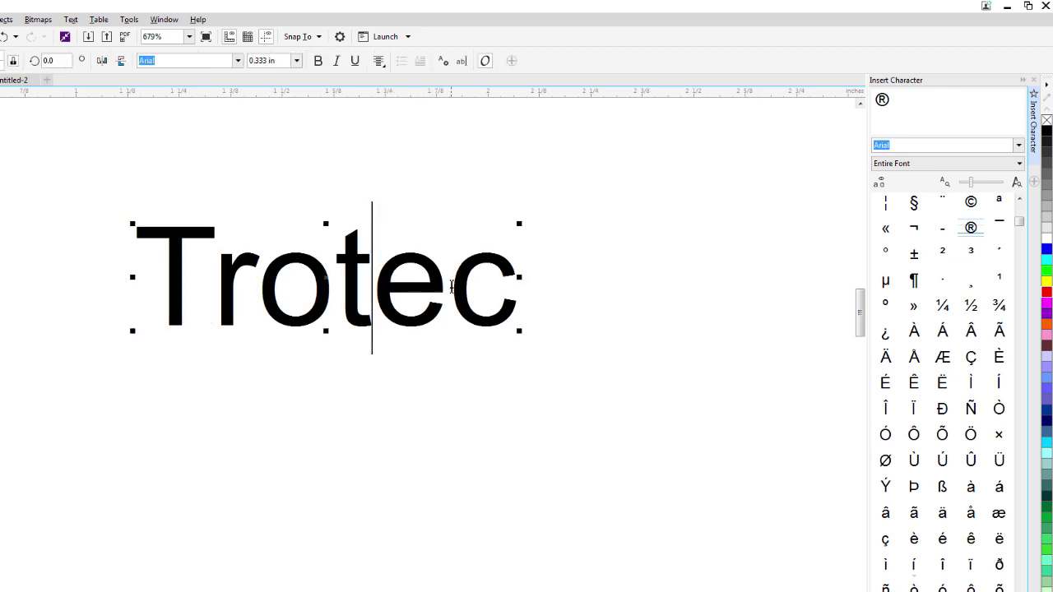
{"action": "left_click", "coordinate": [450, 286]}
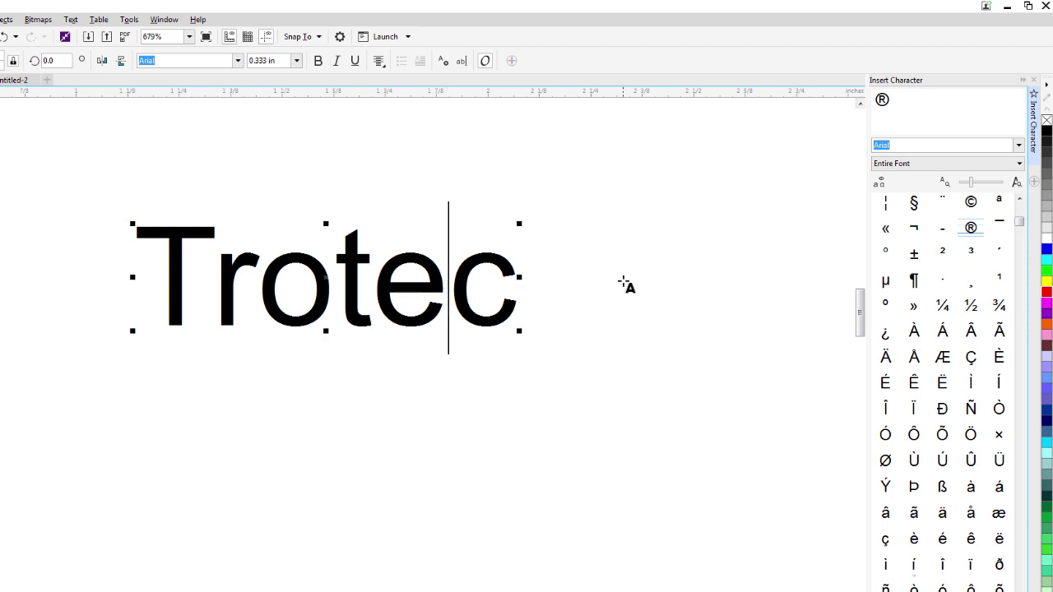
{"action": "key", "text": "BackSpace"}
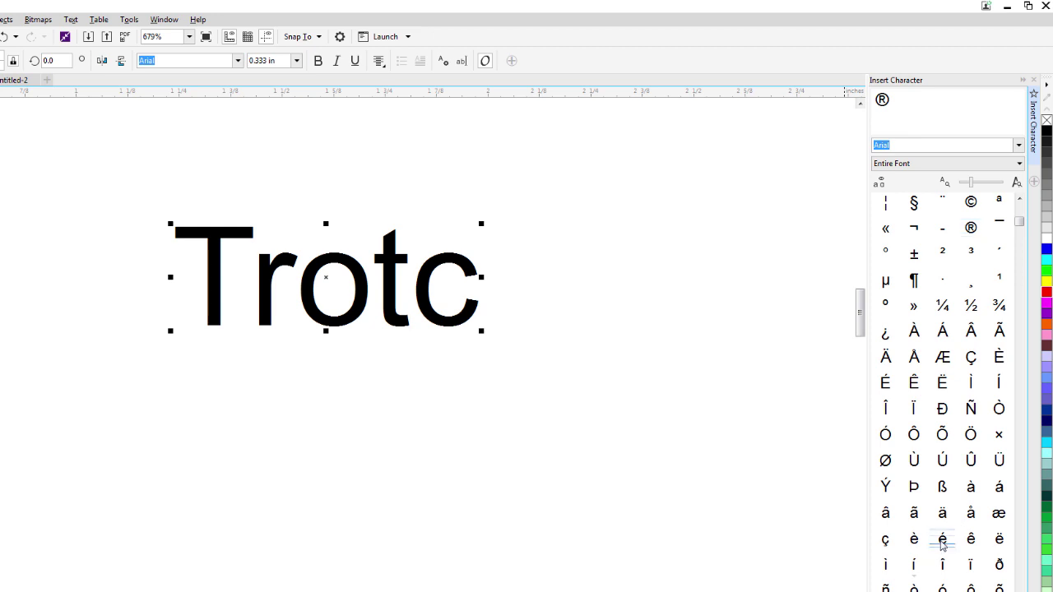
{"action": "double_click", "coordinate": [942, 541]}
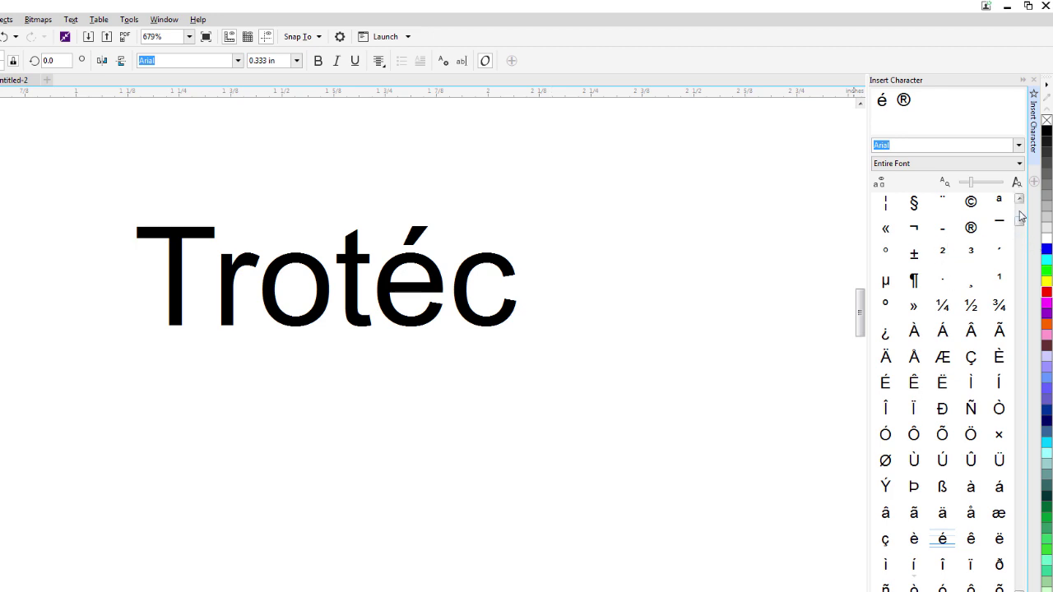
{"action": "left_click", "coordinate": [241, 205]}
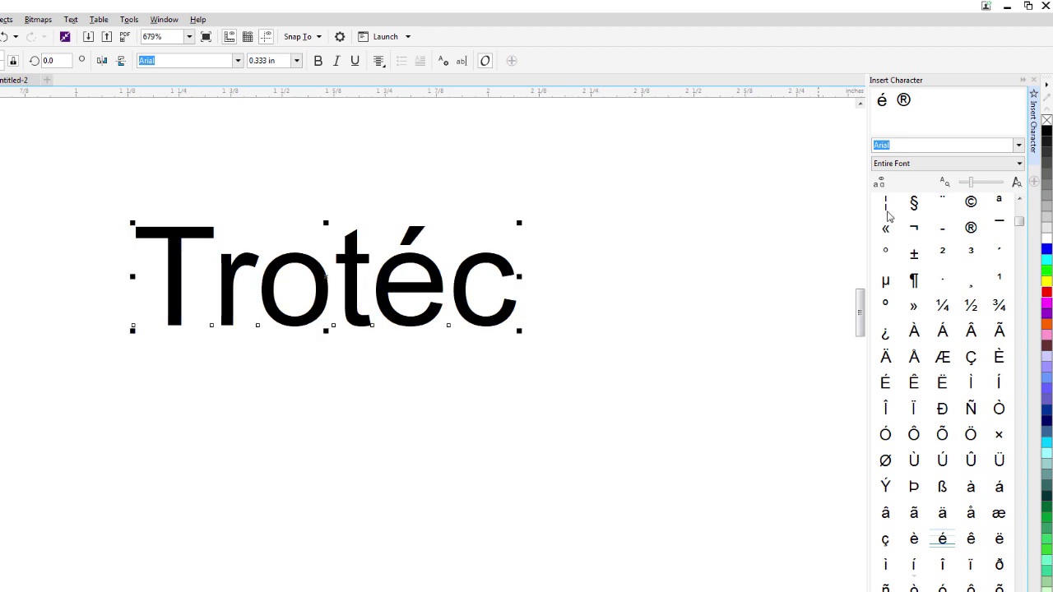
Switch the character font to Webdings and drag the alien glyph onto the page below Trotéc.
{"action": "left_click", "coordinate": [1020, 147]}
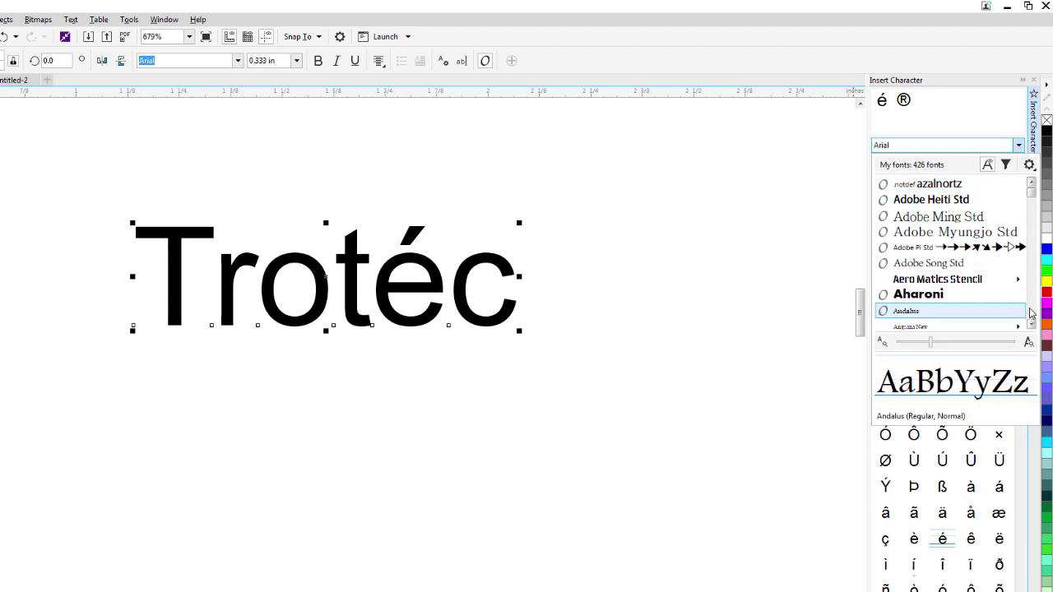
{"action": "scroll", "coordinate": [1032, 315], "scroll_direction": "down", "scroll_amount": 6}
{"action": "scroll", "coordinate": [1031, 314], "scroll_direction": "down", "scroll_amount": 8}
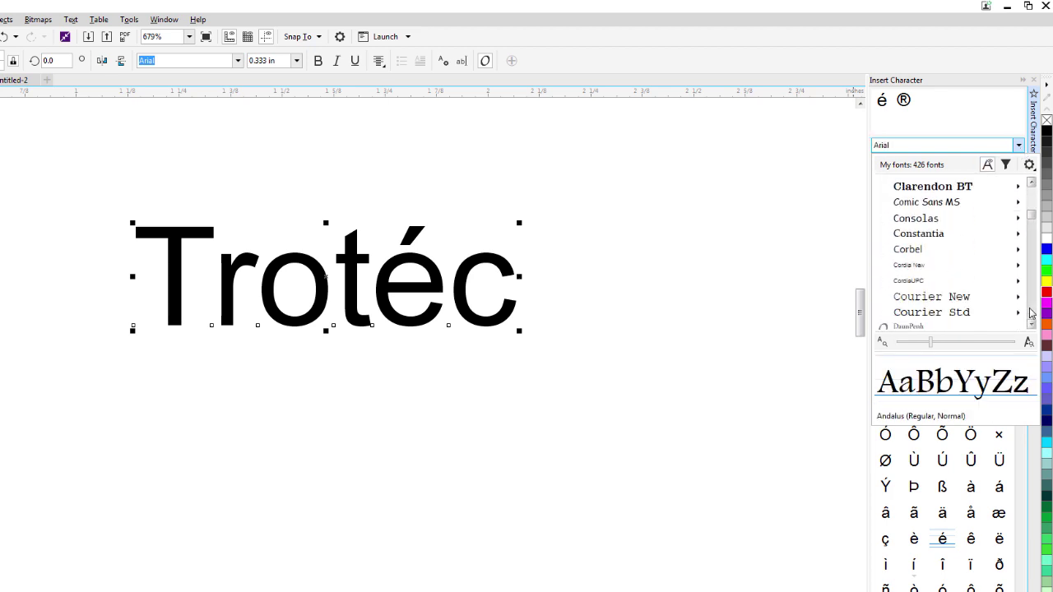
{"action": "left_click_drag", "start_coordinate": [1030, 224], "coordinate": [1038, 315]}
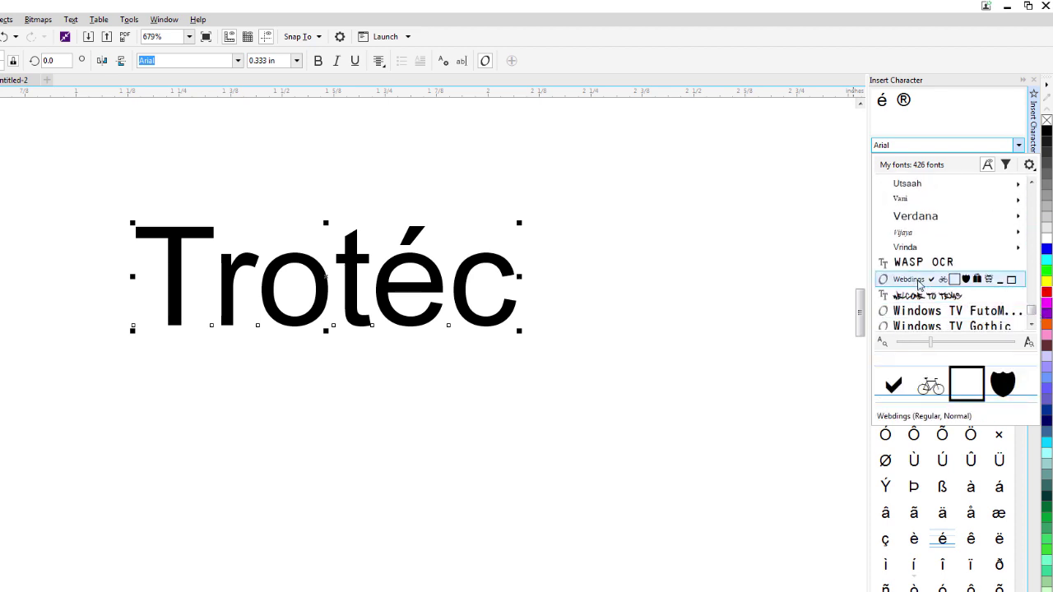
{"action": "left_click", "coordinate": [920, 284]}
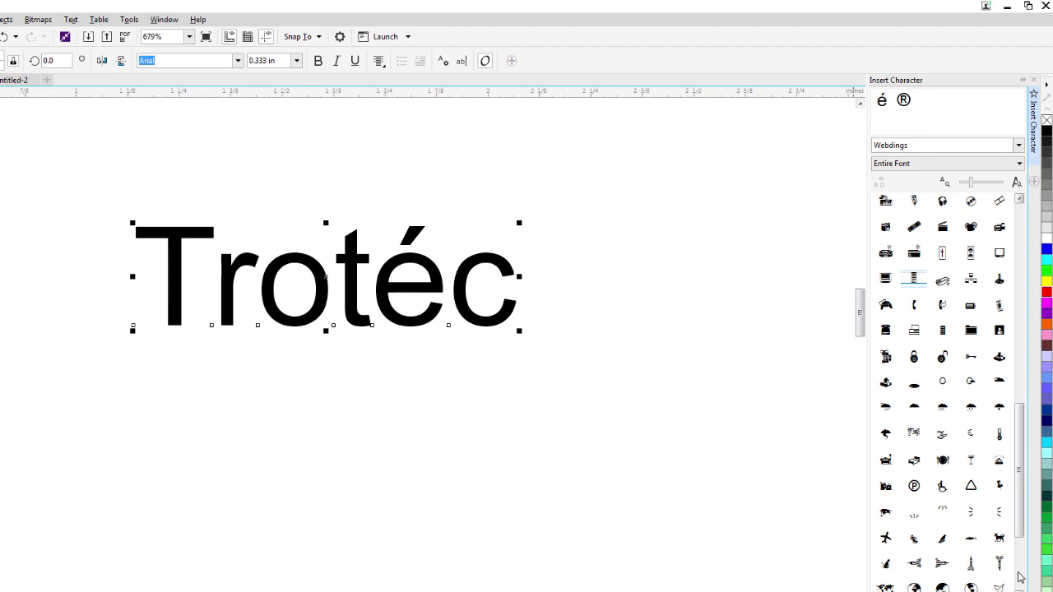
{"action": "scroll", "coordinate": [1020, 578], "scroll_direction": "down", "scroll_amount": 3}
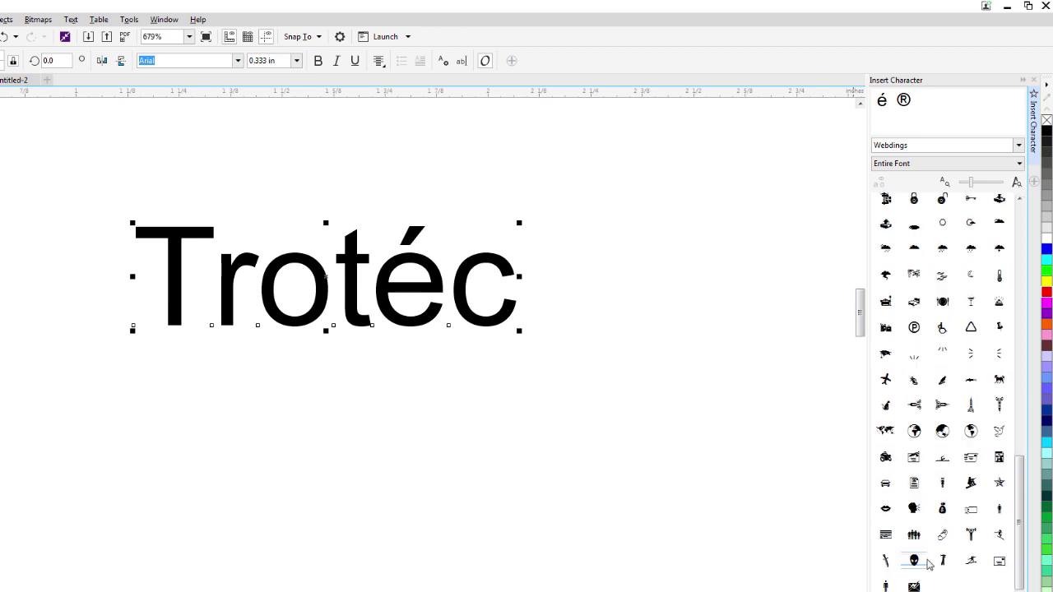
{"action": "left_click_drag", "start_coordinate": [913, 564], "coordinate": [406, 455]}
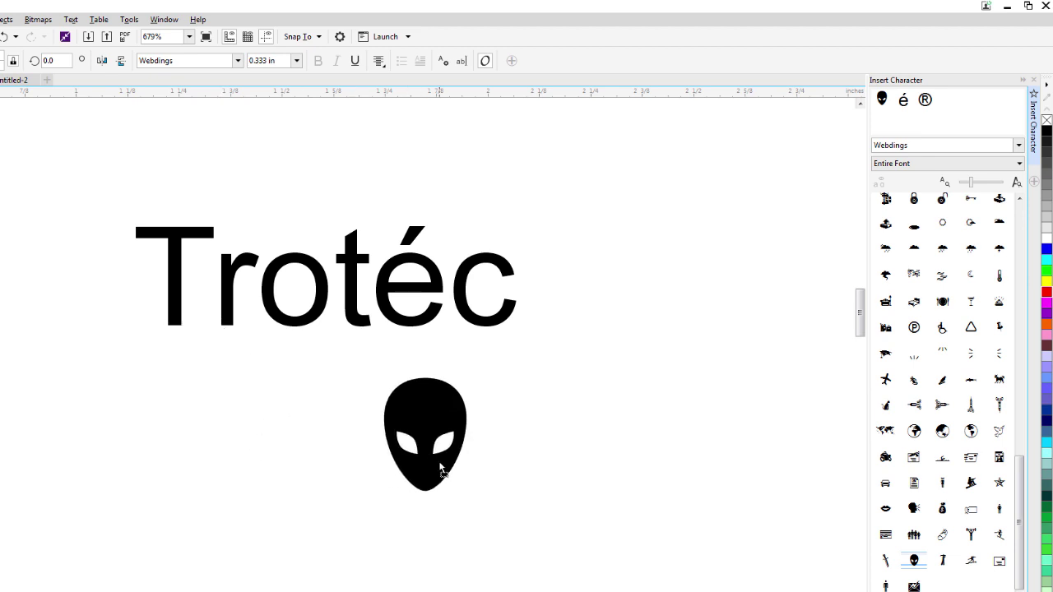
{"action": "left_click", "coordinate": [432, 310]}
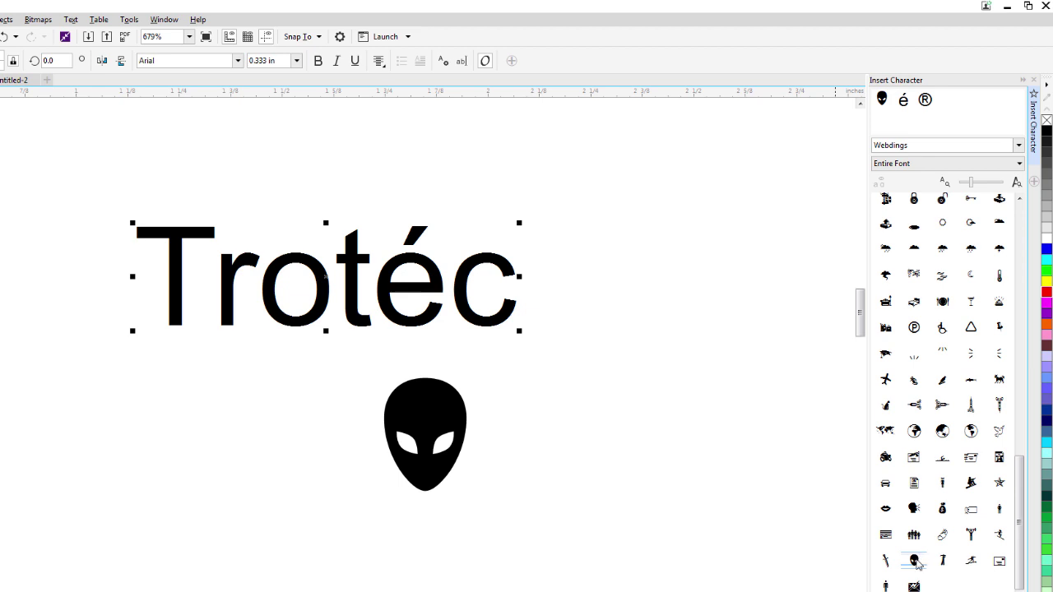
Insert the Webdings alien glyph between é and c and the globe between r and o.
{"action": "double_click", "coordinate": [916, 561]}
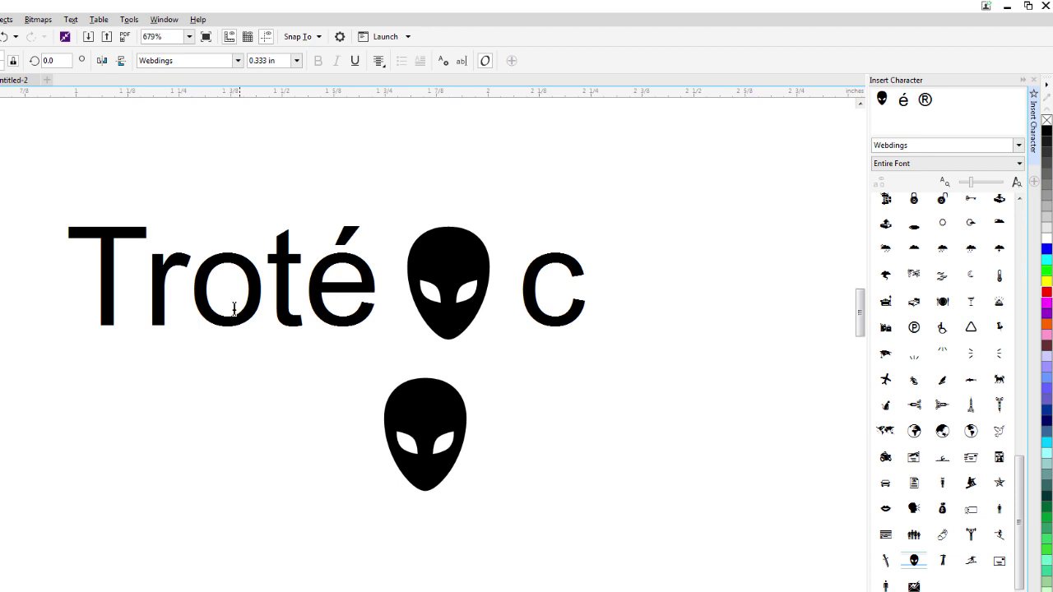
{"action": "key", "text": "ctrl+a"}
{"action": "left_click", "coordinate": [194, 311]}
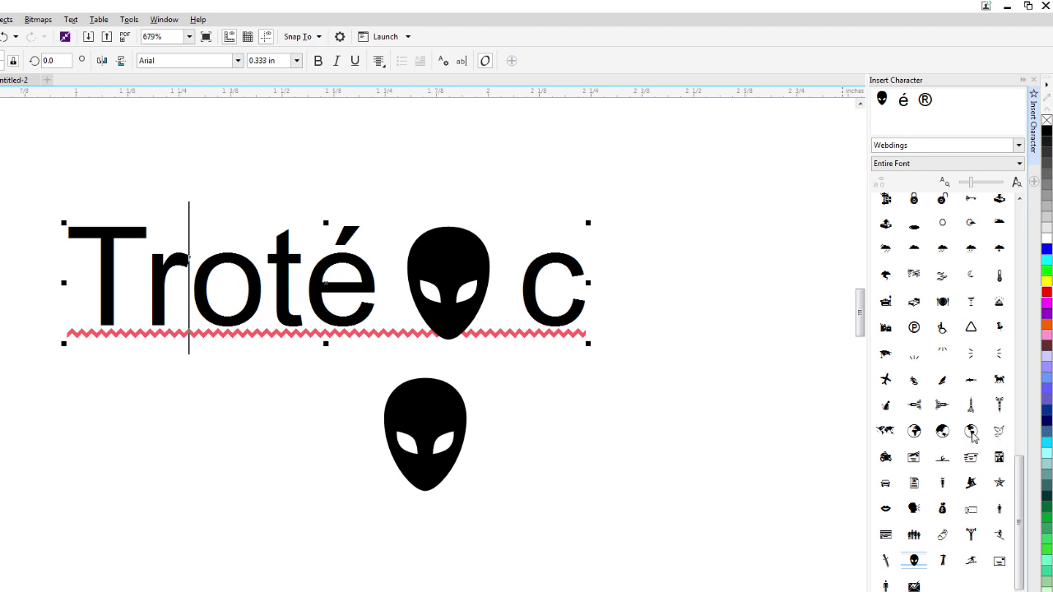
{"action": "double_click", "coordinate": [972, 436]}
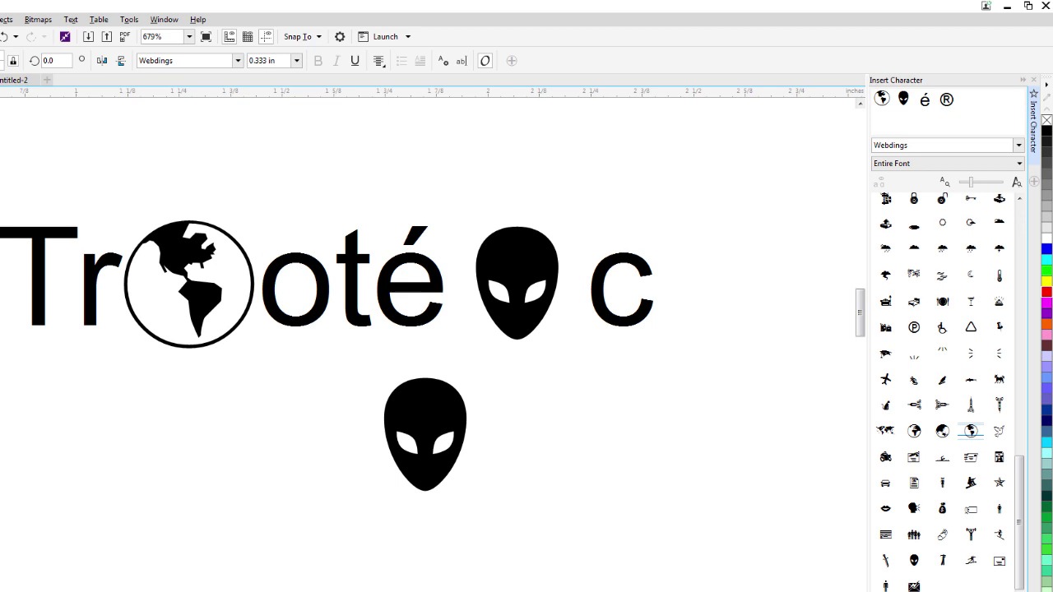
{"action": "key", "text": "Escape"}
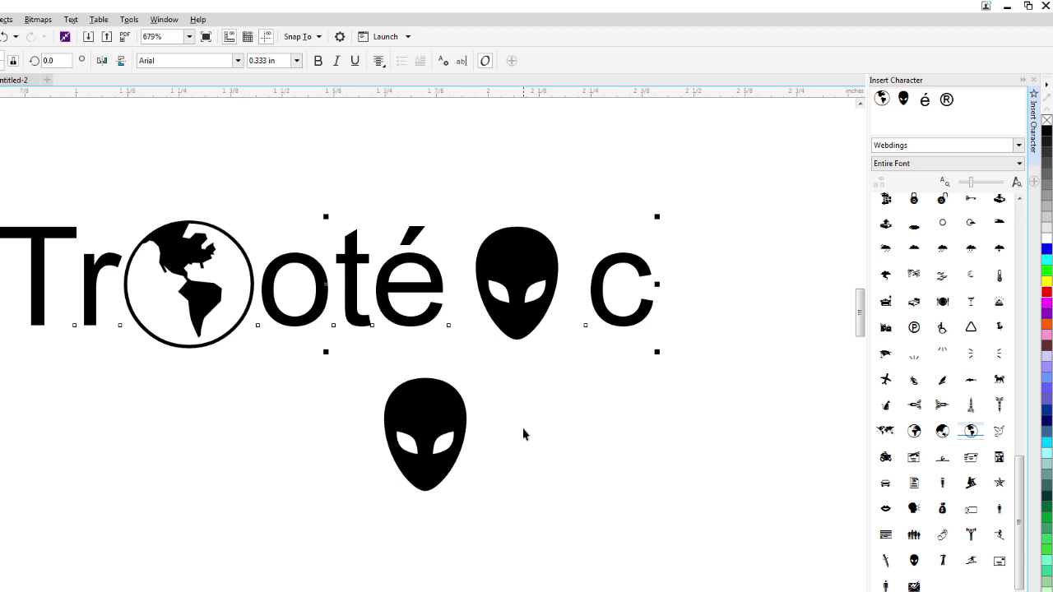
Page back through the Webdings glyphs, then switch the character font to Symbol.
{"action": "left_click", "coordinate": [1023, 257]}
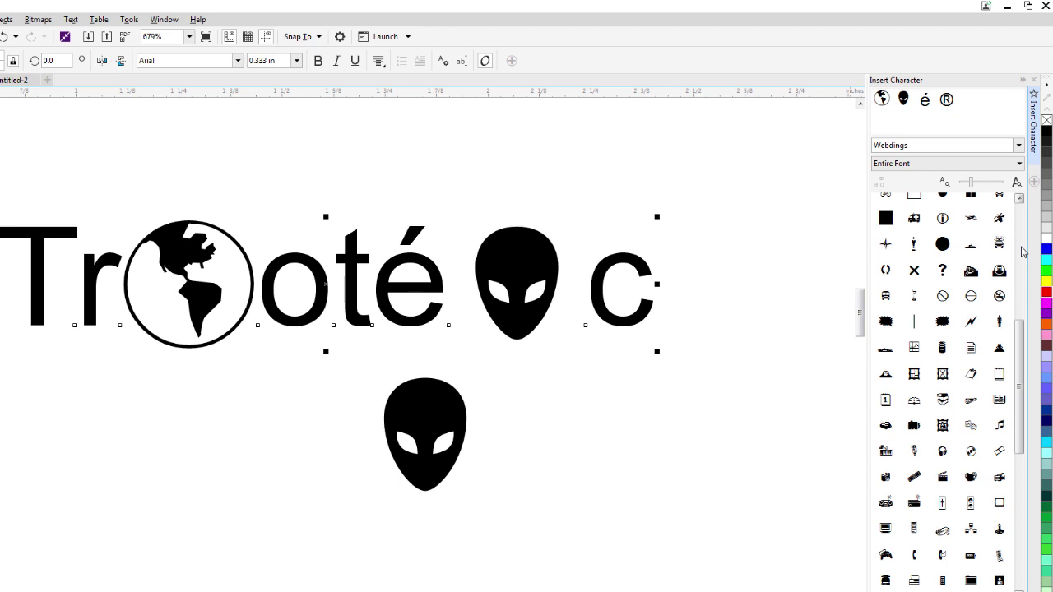
{"action": "left_click", "coordinate": [1023, 251]}
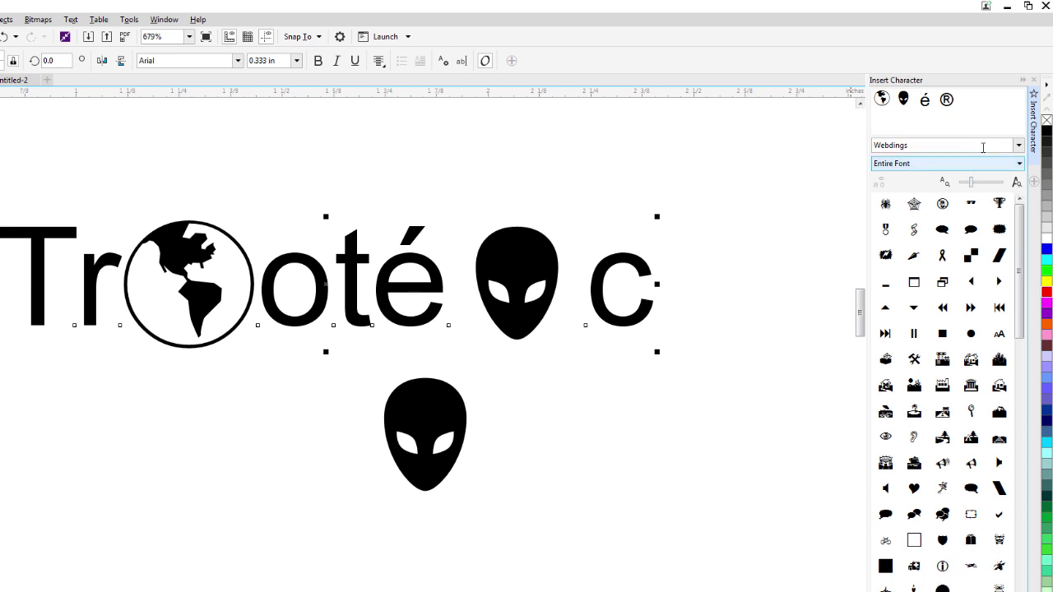
{"action": "left_click", "coordinate": [1021, 148]}
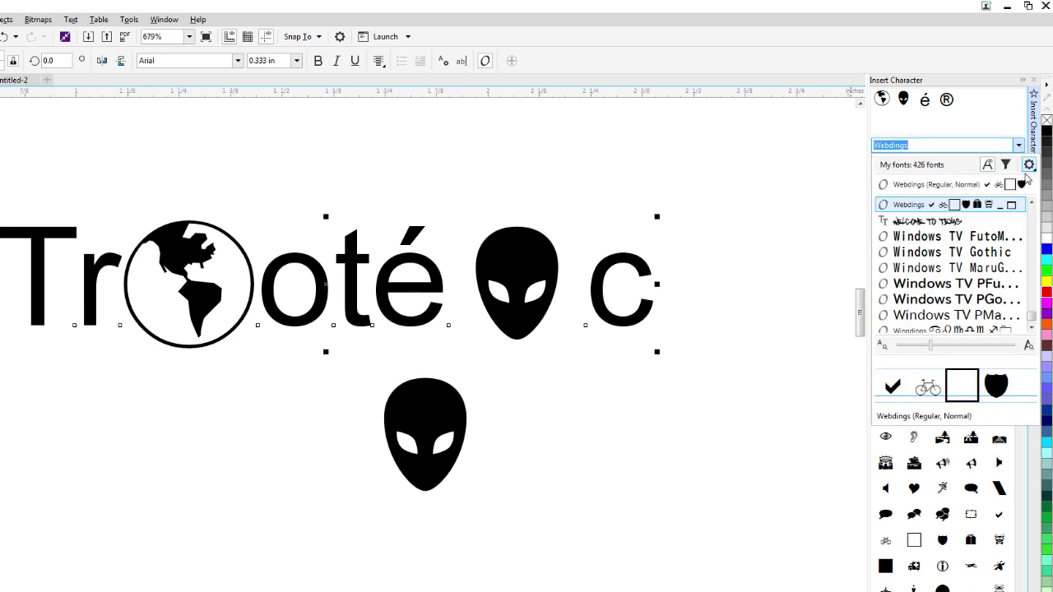
{"action": "scroll", "coordinate": [1032, 306], "scroll_direction": "up", "scroll_amount": 5}
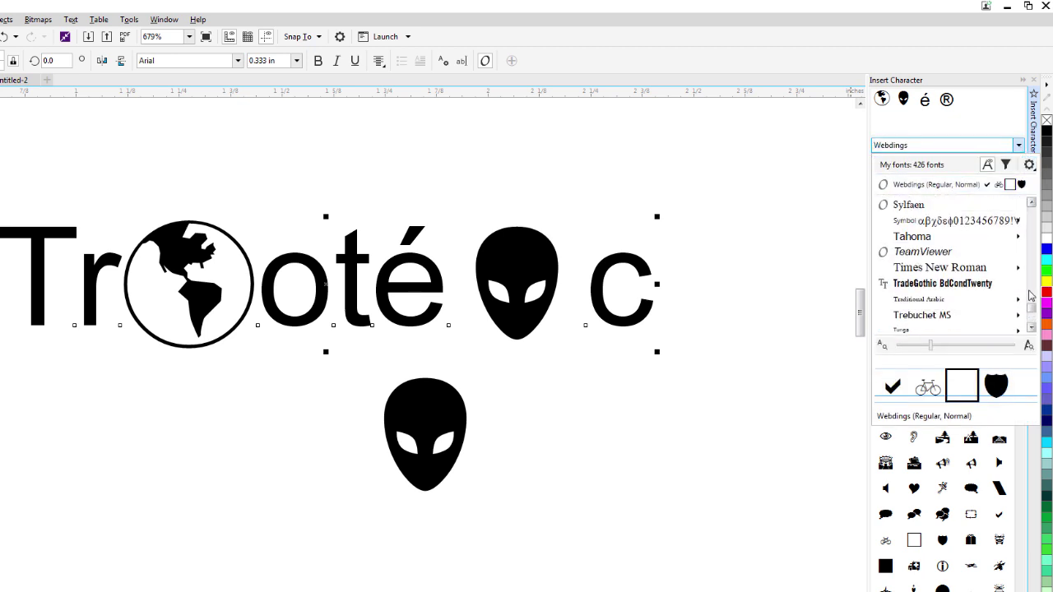
{"action": "scroll", "coordinate": [1032, 296], "scroll_direction": "up", "scroll_amount": 3}
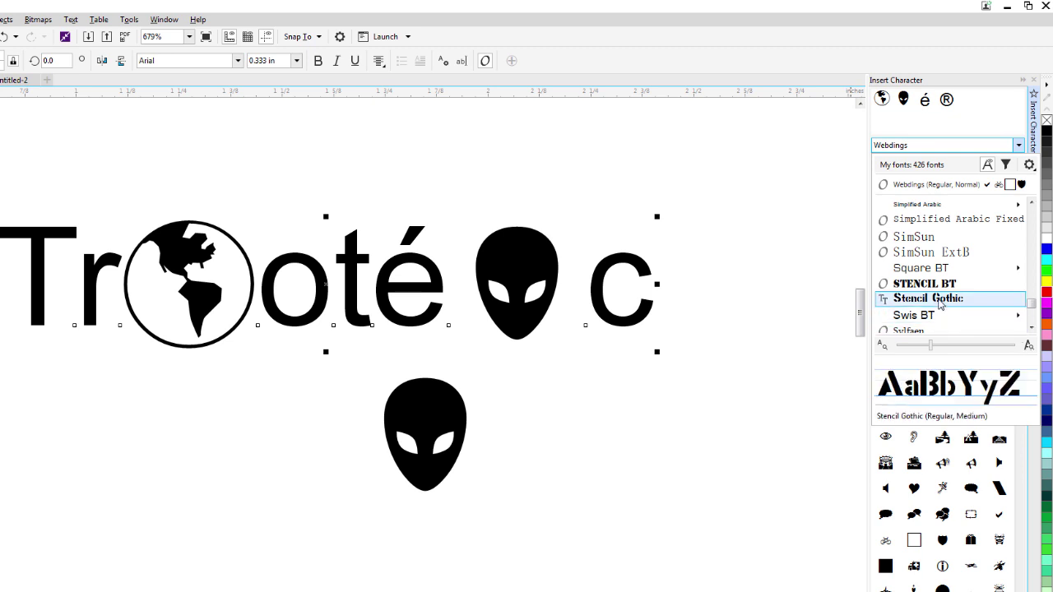
{"action": "left_click", "coordinate": [1034, 323]}
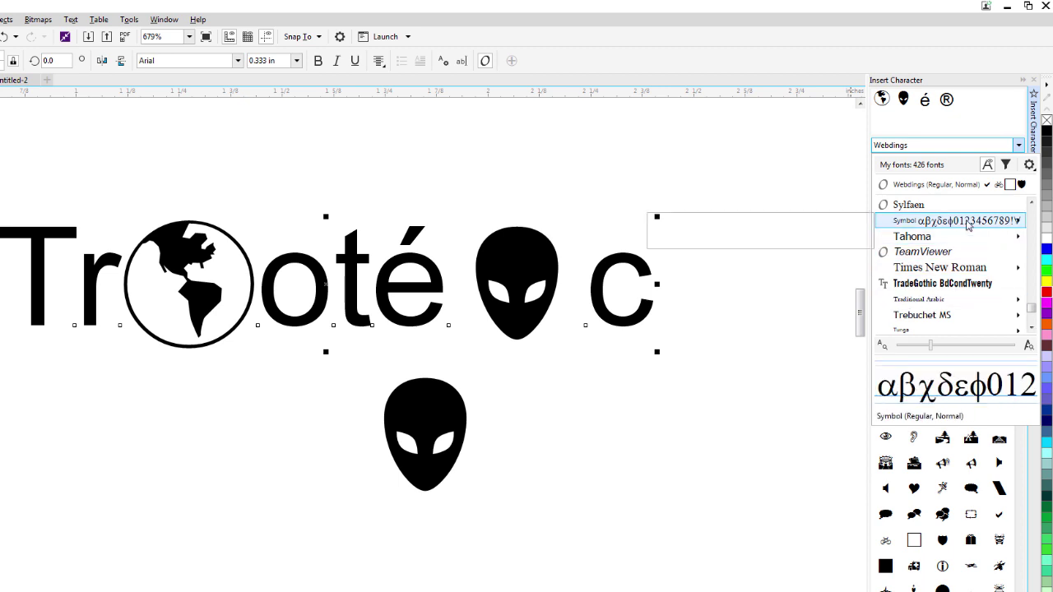
{"action": "mouse_move", "coordinate": [968, 226]}
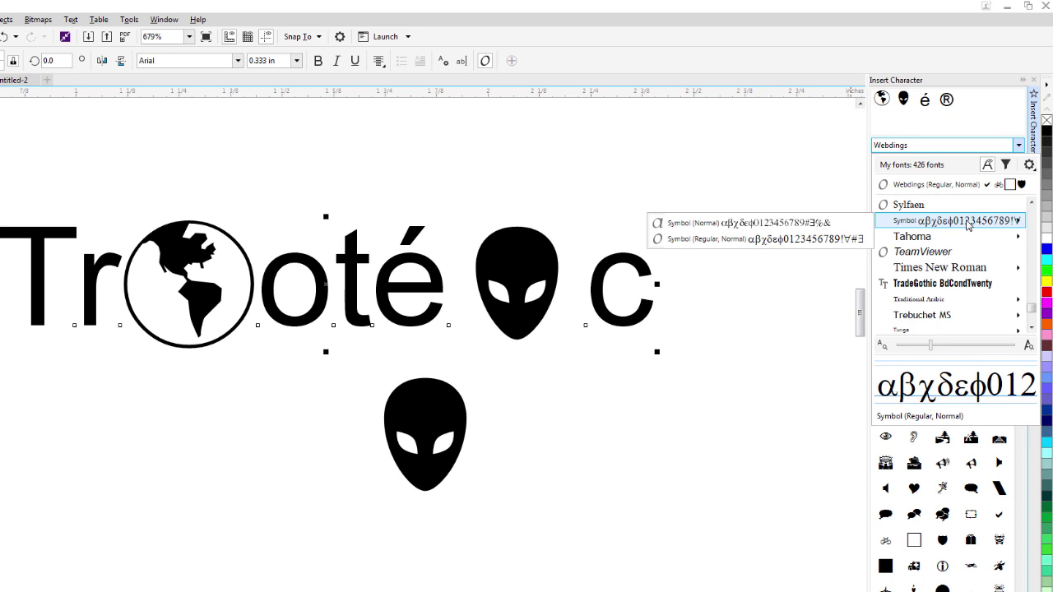
{"action": "left_click", "coordinate": [968, 222]}
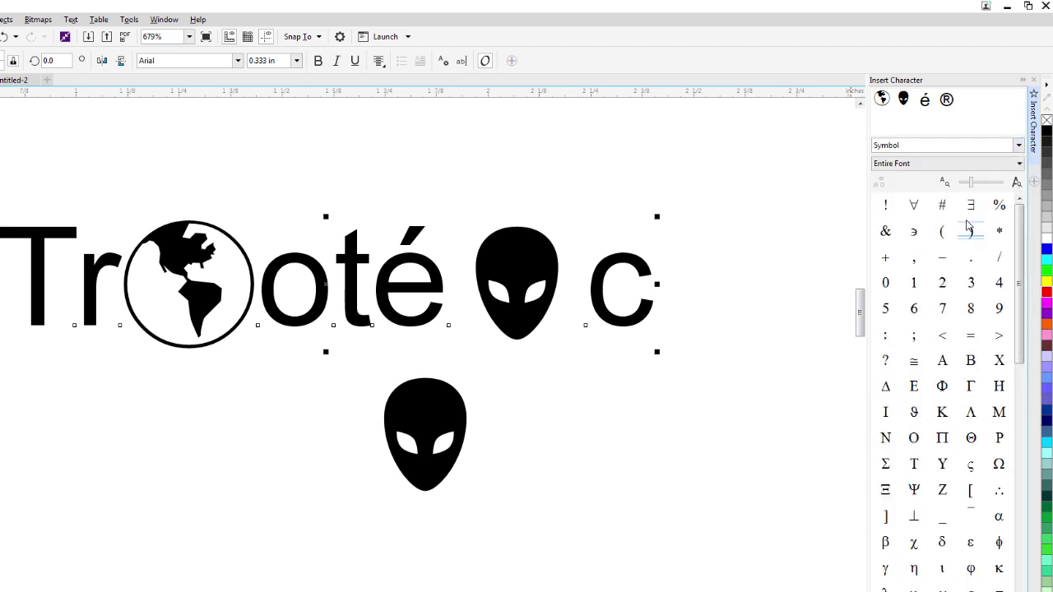
Scroll through the Symbol font's glyph grid.
{"action": "scroll", "coordinate": [1024, 556], "scroll_direction": "down", "scroll_amount": 8}
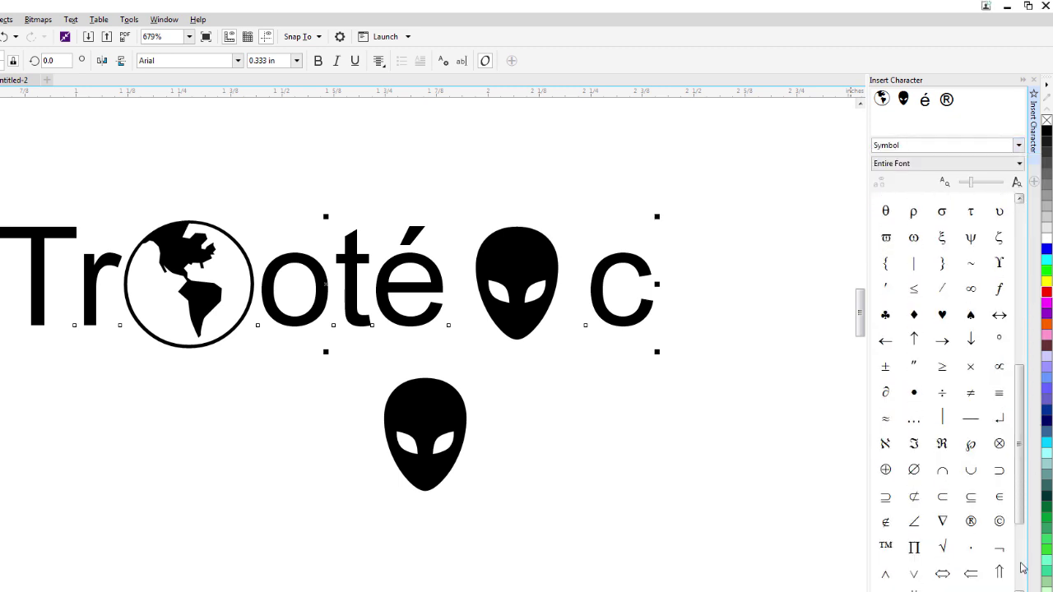
{"action": "scroll", "coordinate": [1020, 574], "scroll_direction": "down", "scroll_amount": 3}
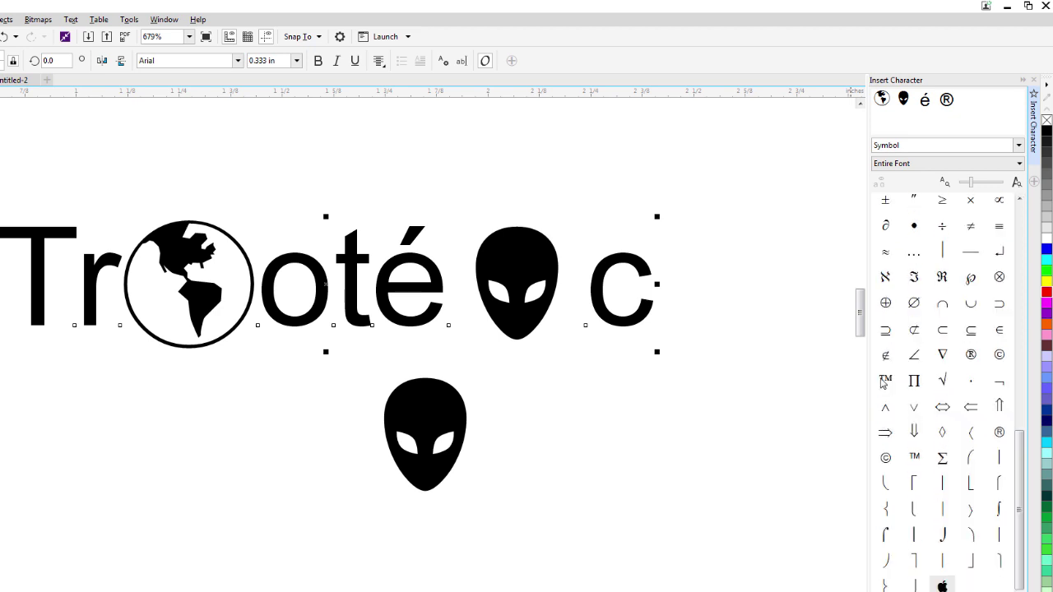
{"action": "scroll", "coordinate": [1021, 255], "scroll_direction": "up", "scroll_amount": 12}
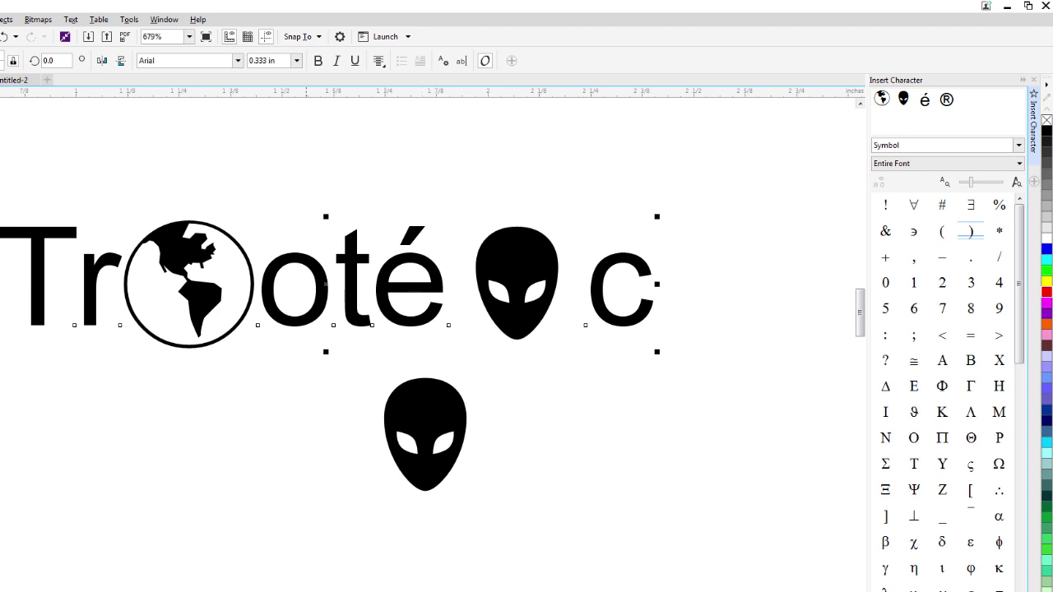
{"action": "left_click", "coordinate": [306, 591]}
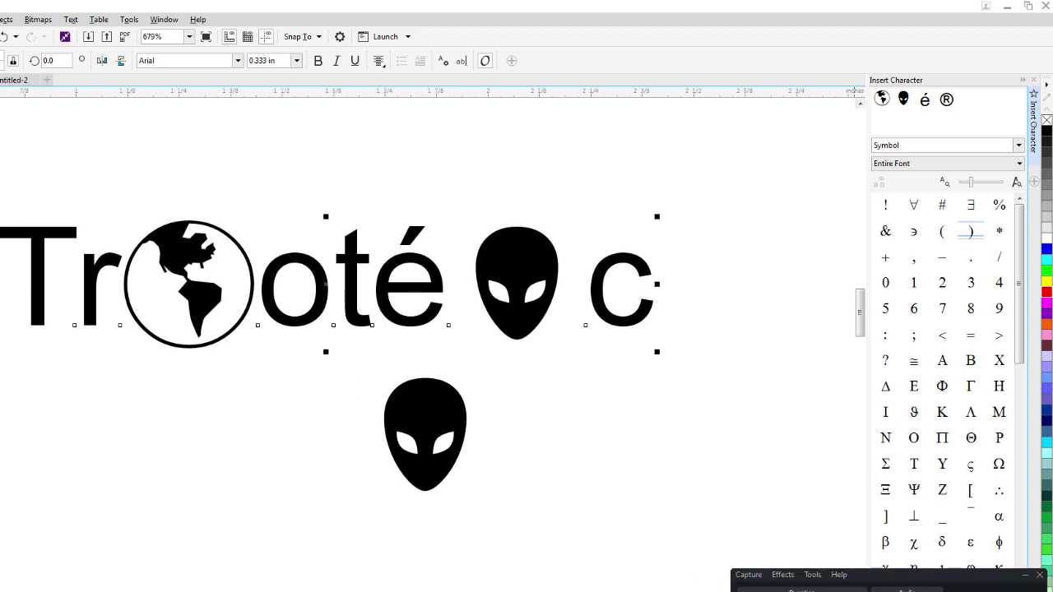